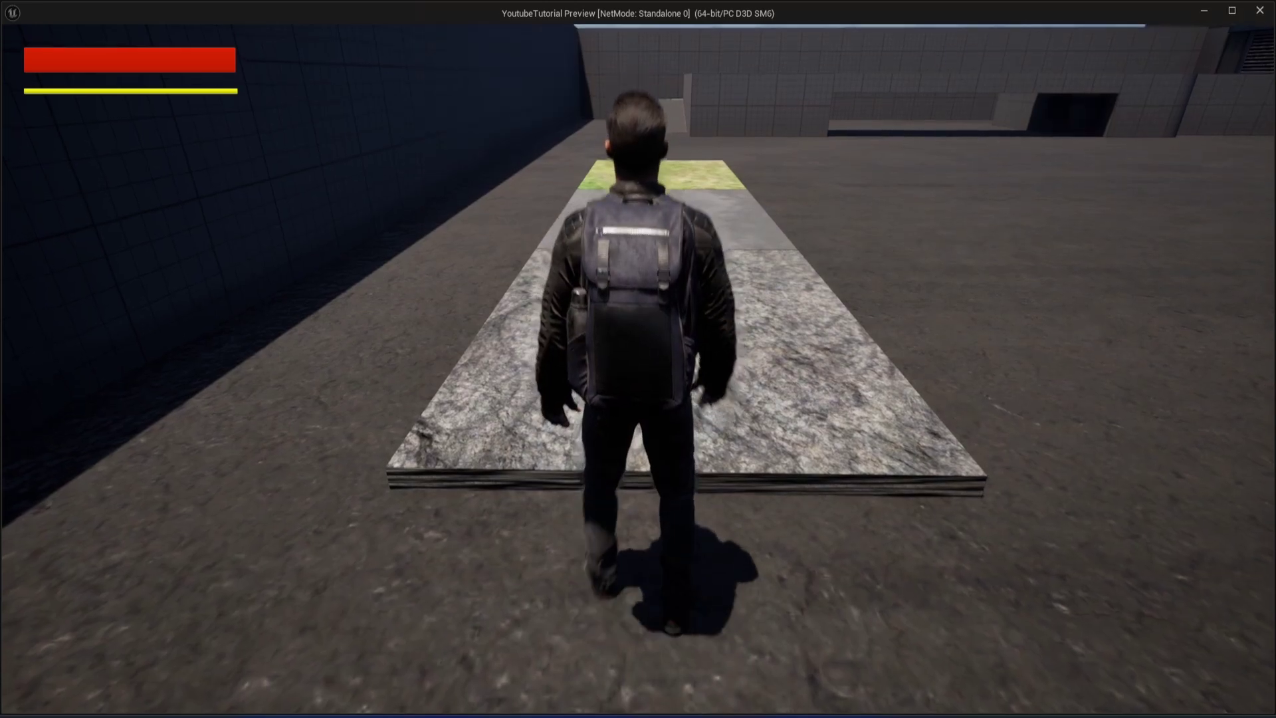
# Step: Walk the character across the stone, concrete, asphalt and grass tiles in the play preview
pyautogui.press('w')
pyautogui.press('w')
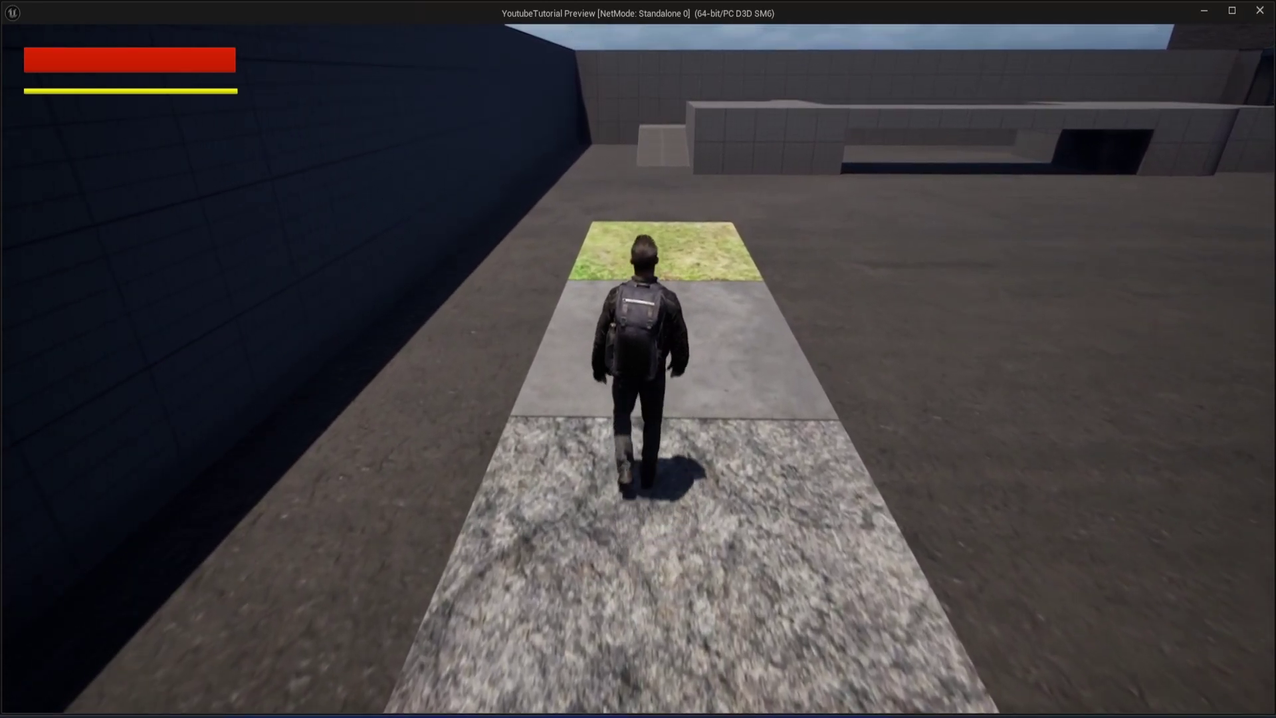
pyautogui.press('w')
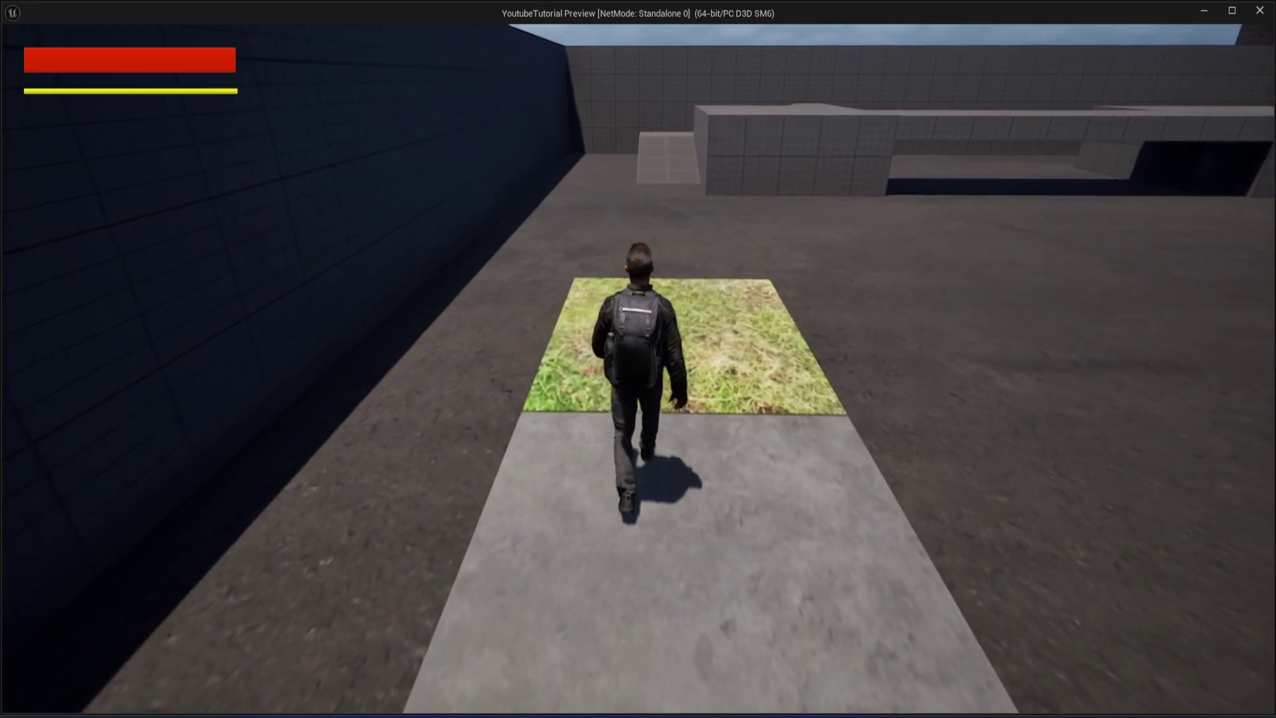
pyautogui.press('w')
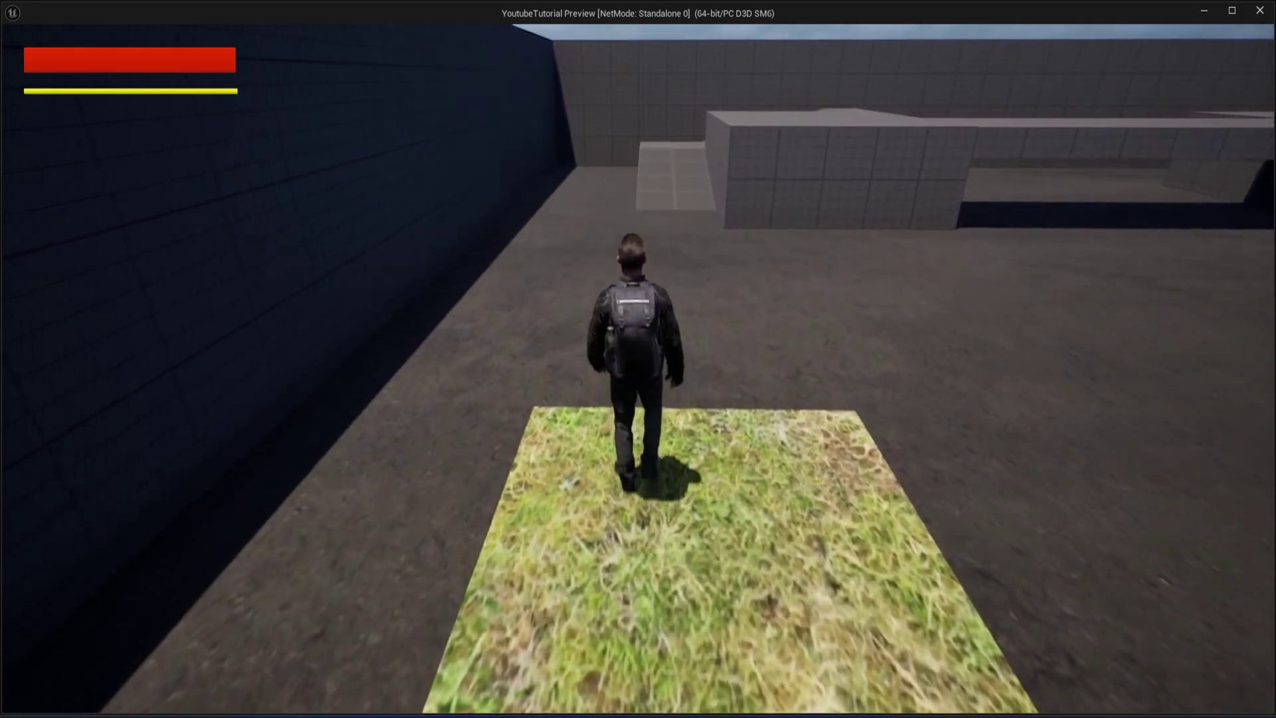
pyautogui.moveTo(637, 359)
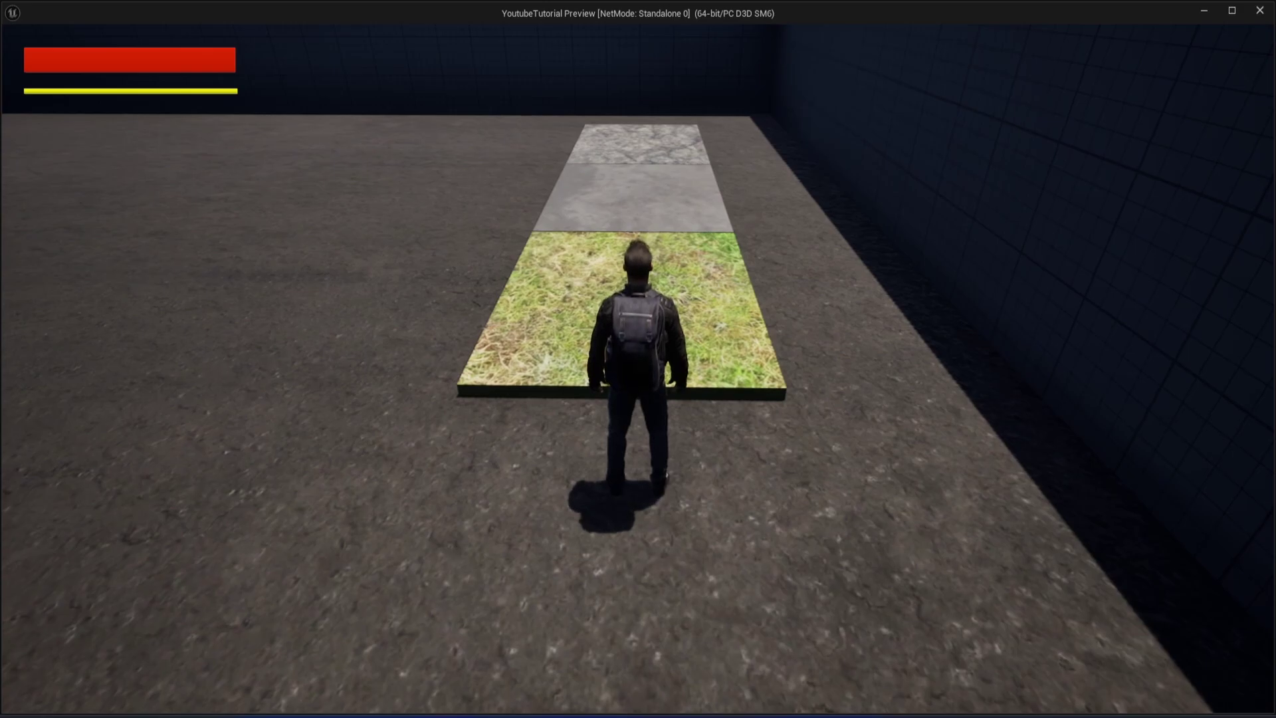
pyautogui.press('w')
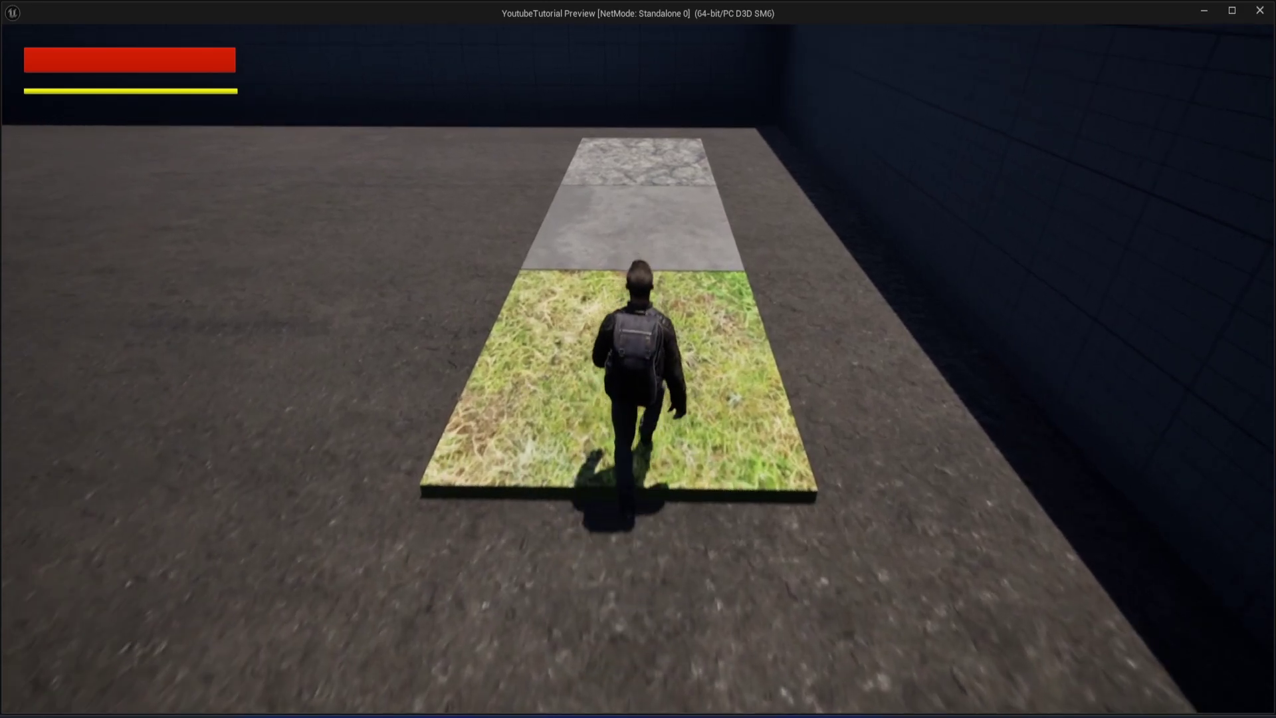
pyautogui.press('w')
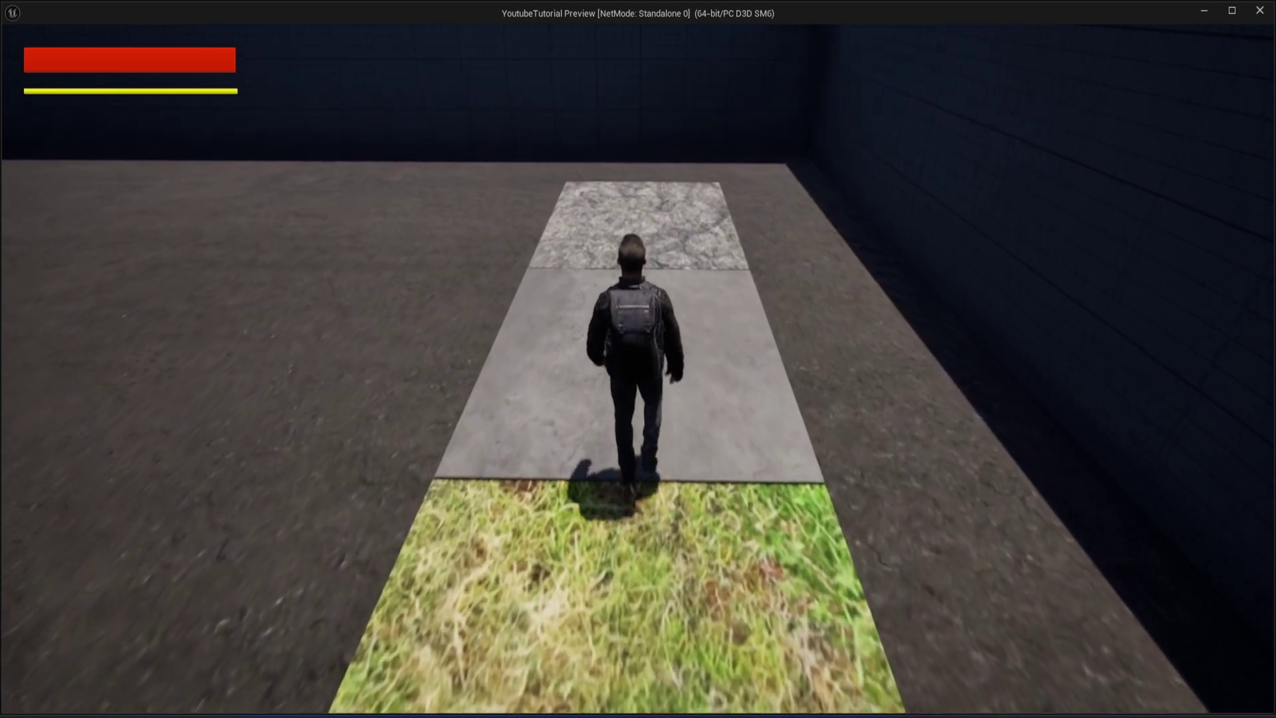
pyautogui.press('w')
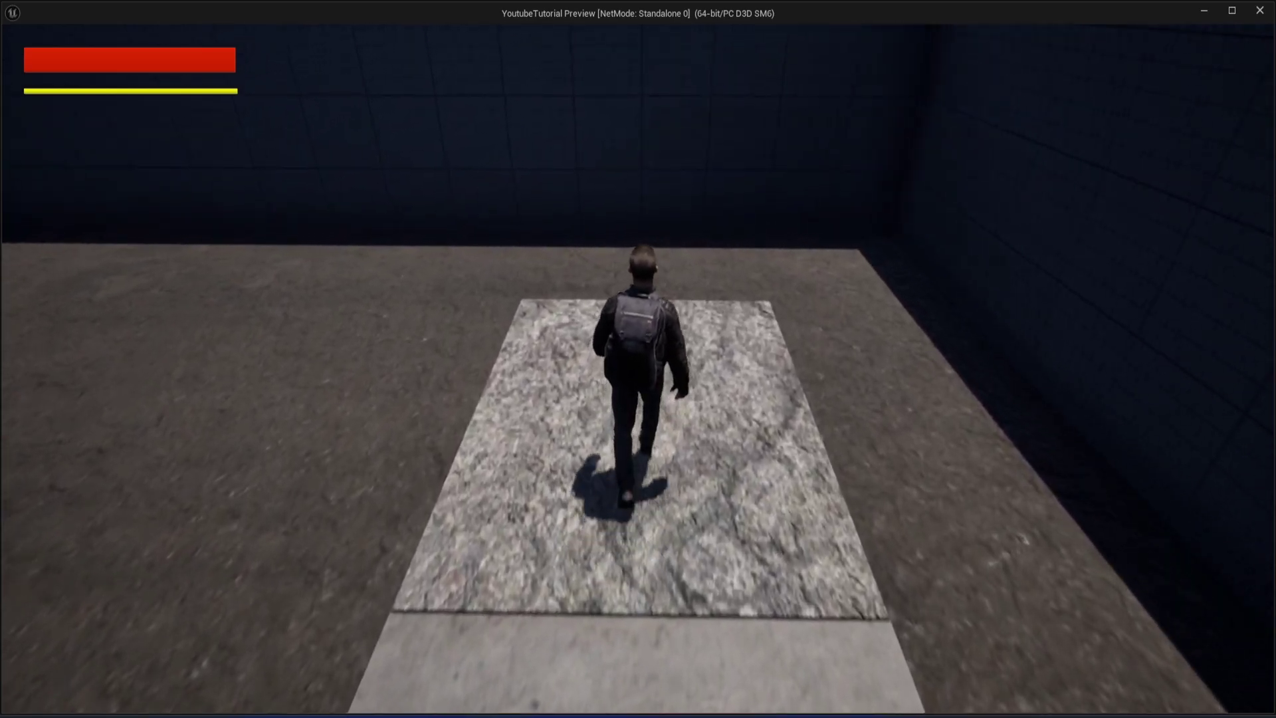
pyautogui.press('w')
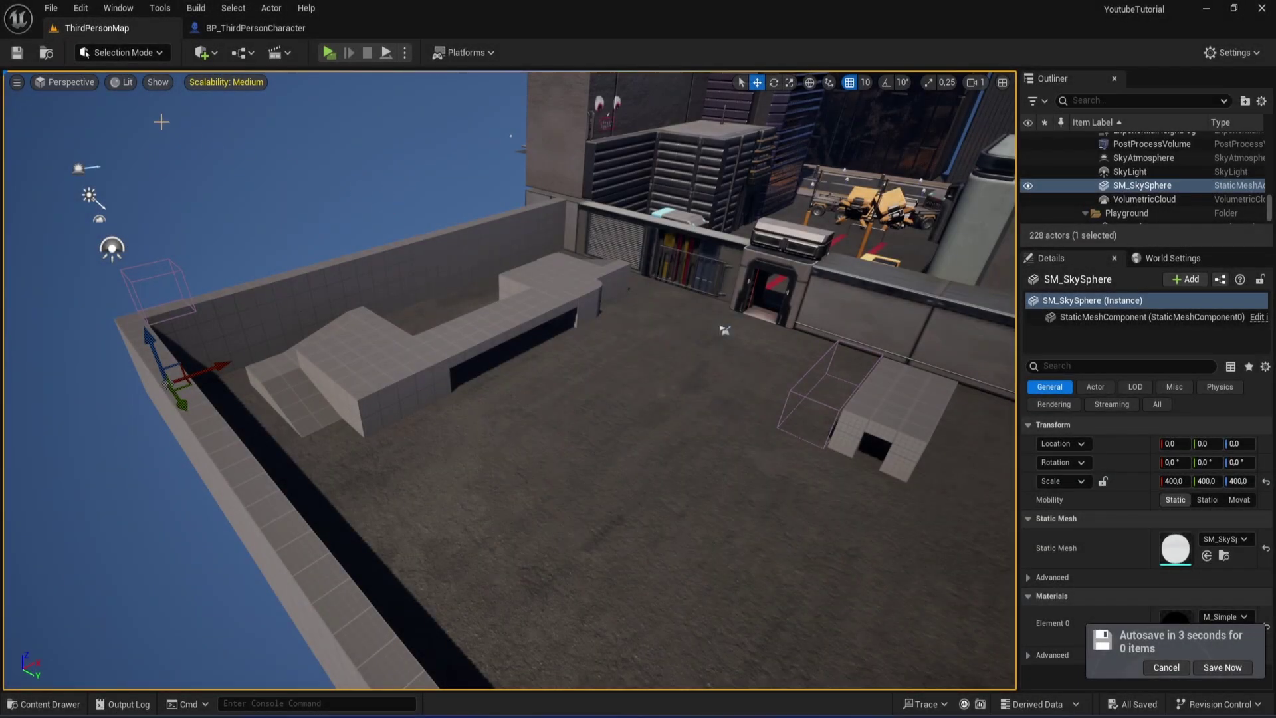
# Step: Open Project Settings from the Edit menu and filter it by 'surface'
pyautogui.click(56, 12)
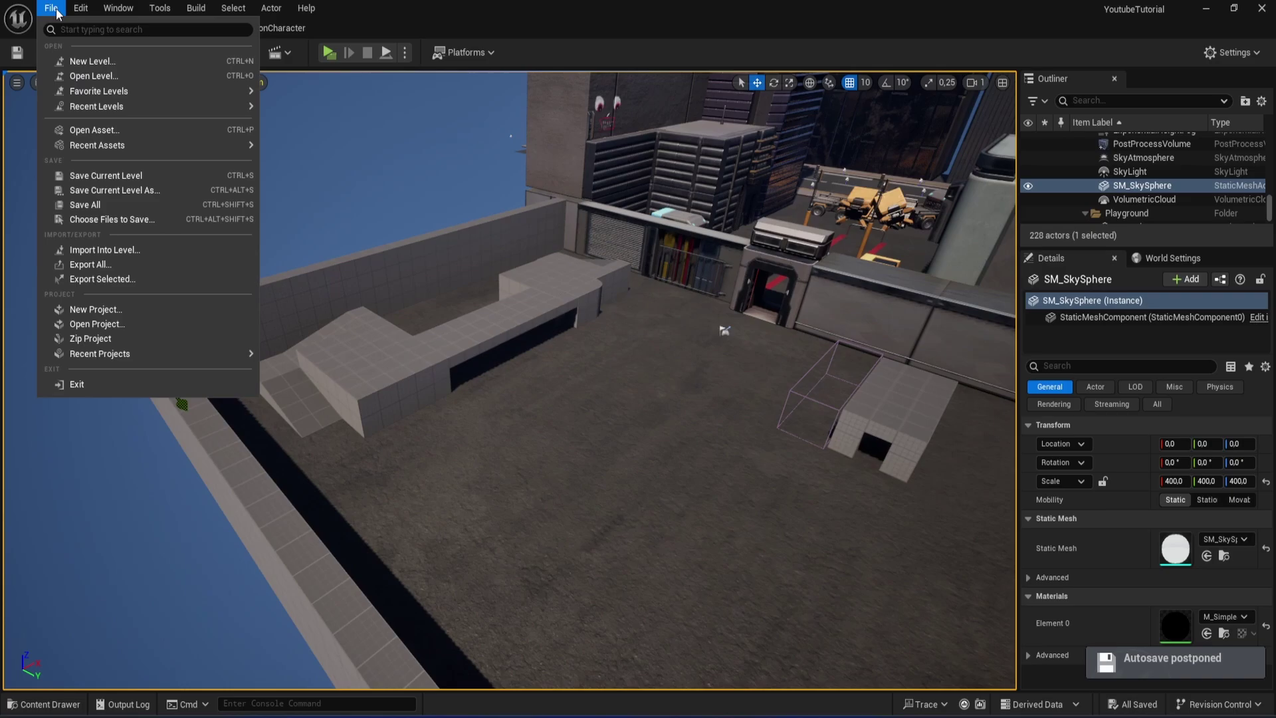
pyautogui.moveTo(80, 8)
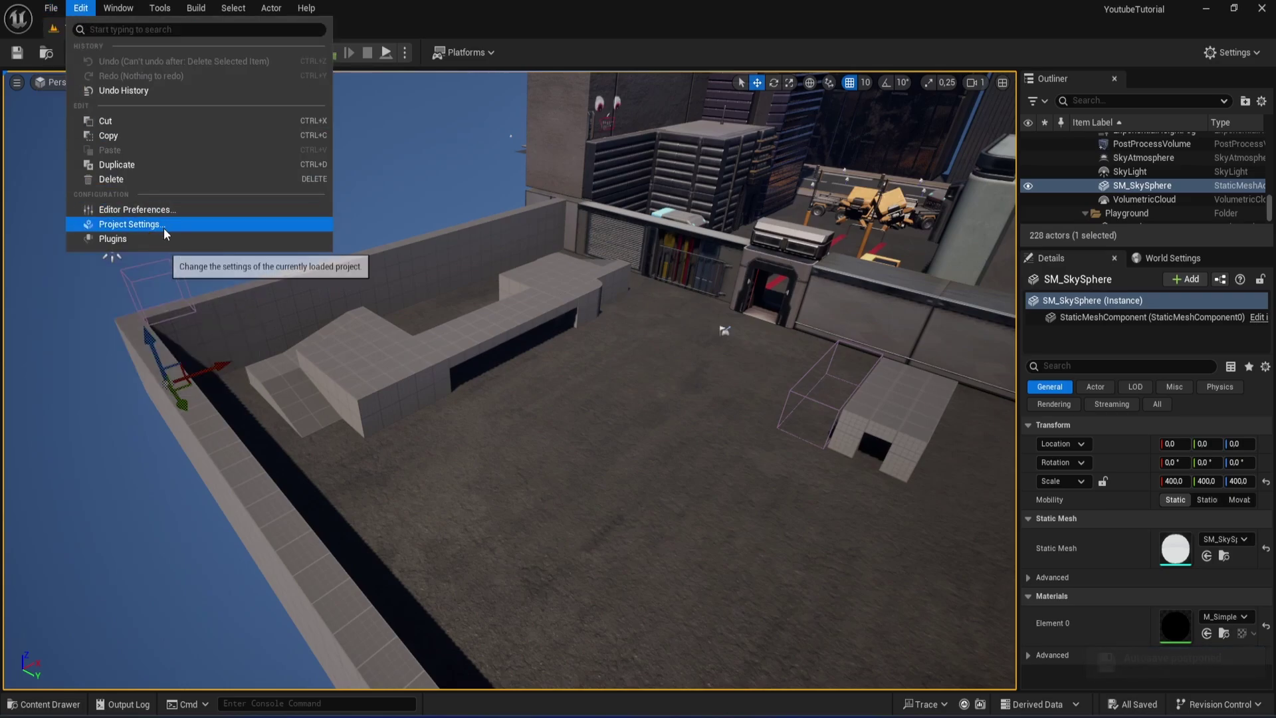
pyautogui.click(125, 223)
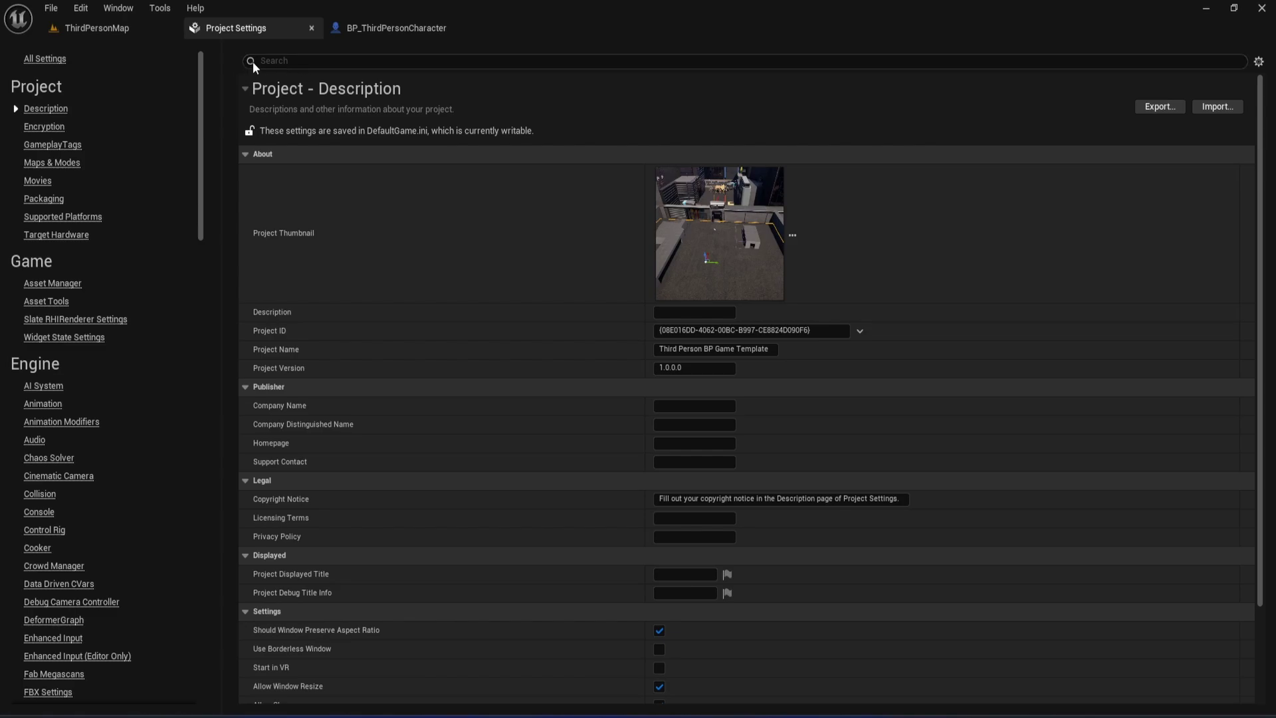
pyautogui.click(310, 63)
pyautogui.write('u')
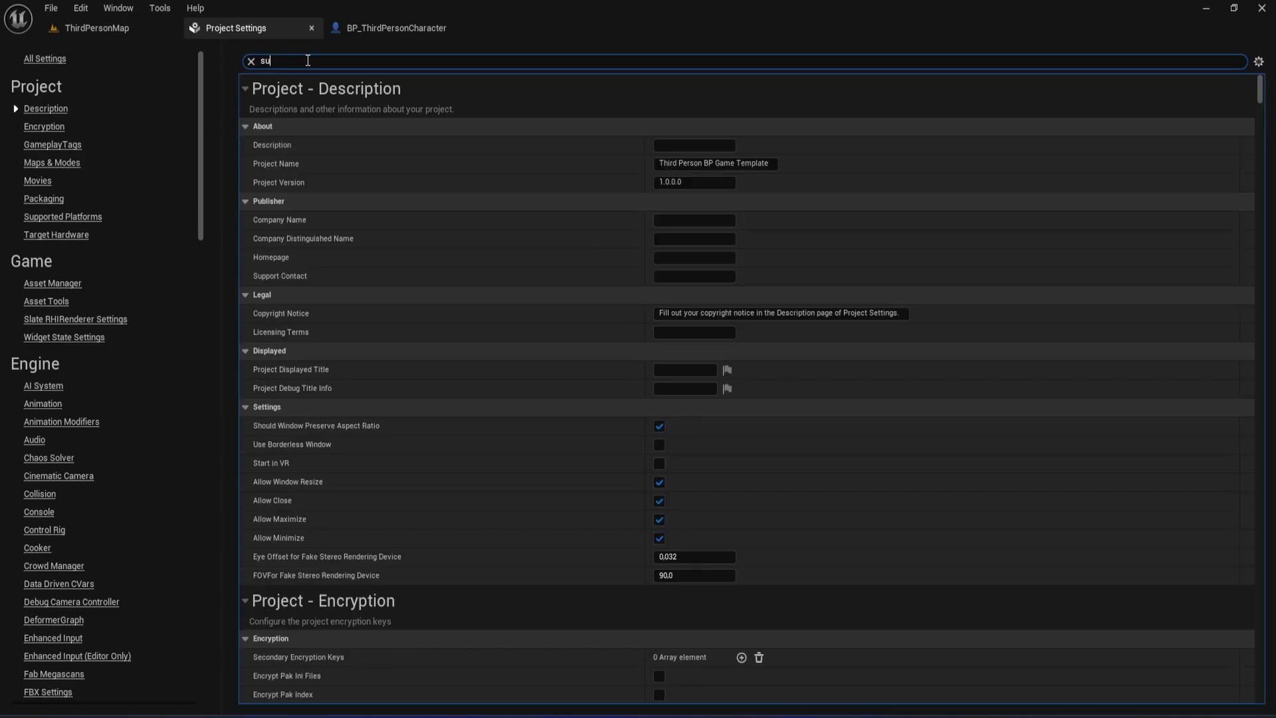
pyautogui.write('rface')
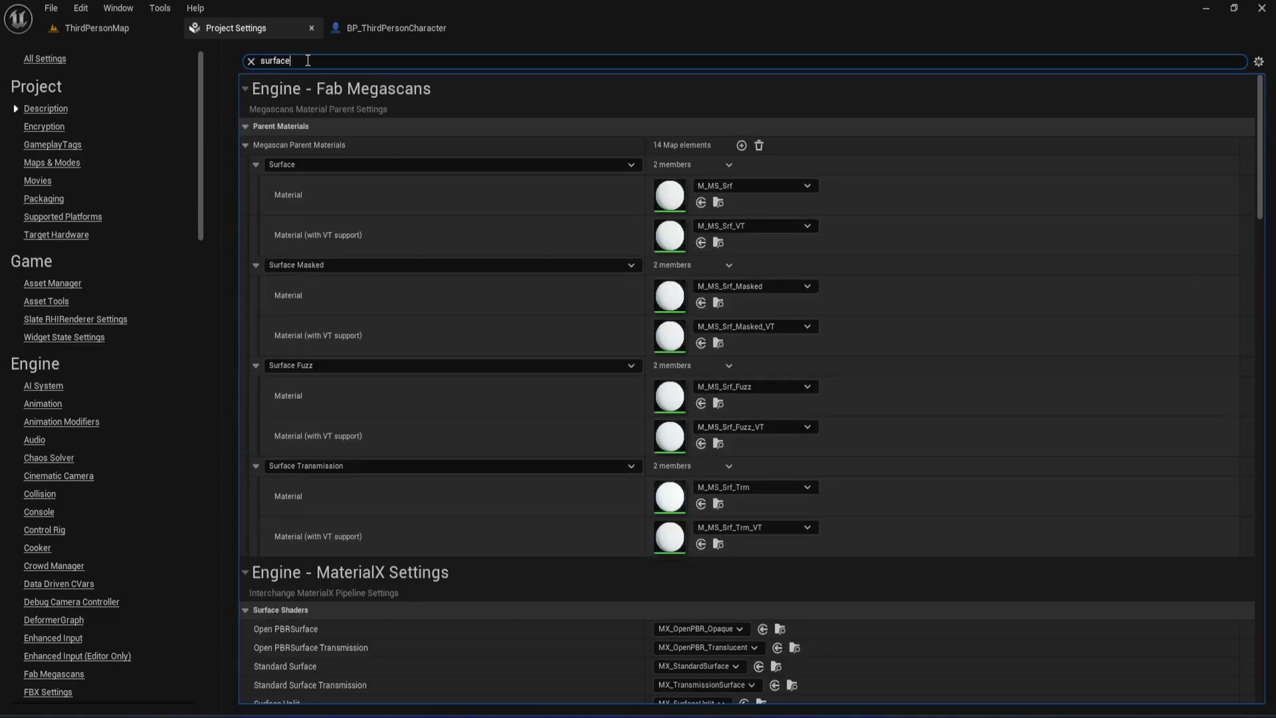
# Step: Scroll to Engine - Physics > Physical Surface, select SurfaceType1, then return to ThirdPersonMap
pyautogui.scroll(-5, 862, 356)
pyautogui.scroll(-4, 881, 363)
pyautogui.scroll(-3, 867, 381)
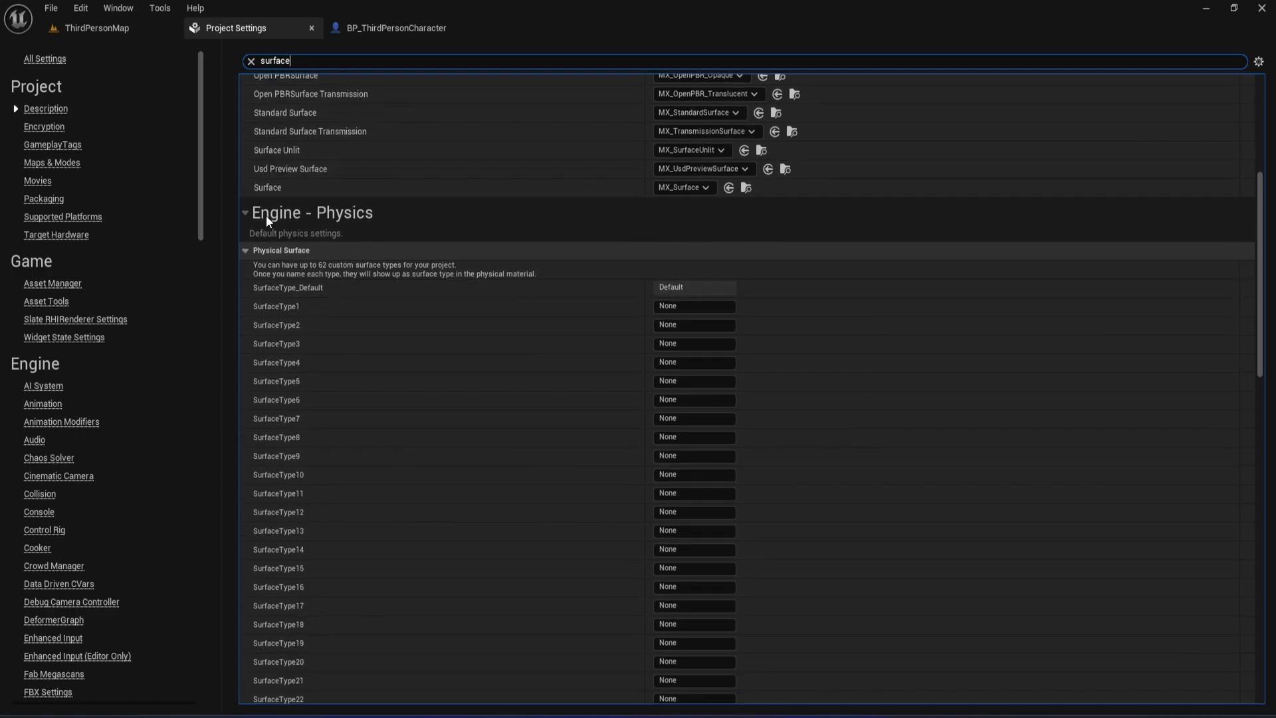
pyautogui.scroll(-1, 484, 236)
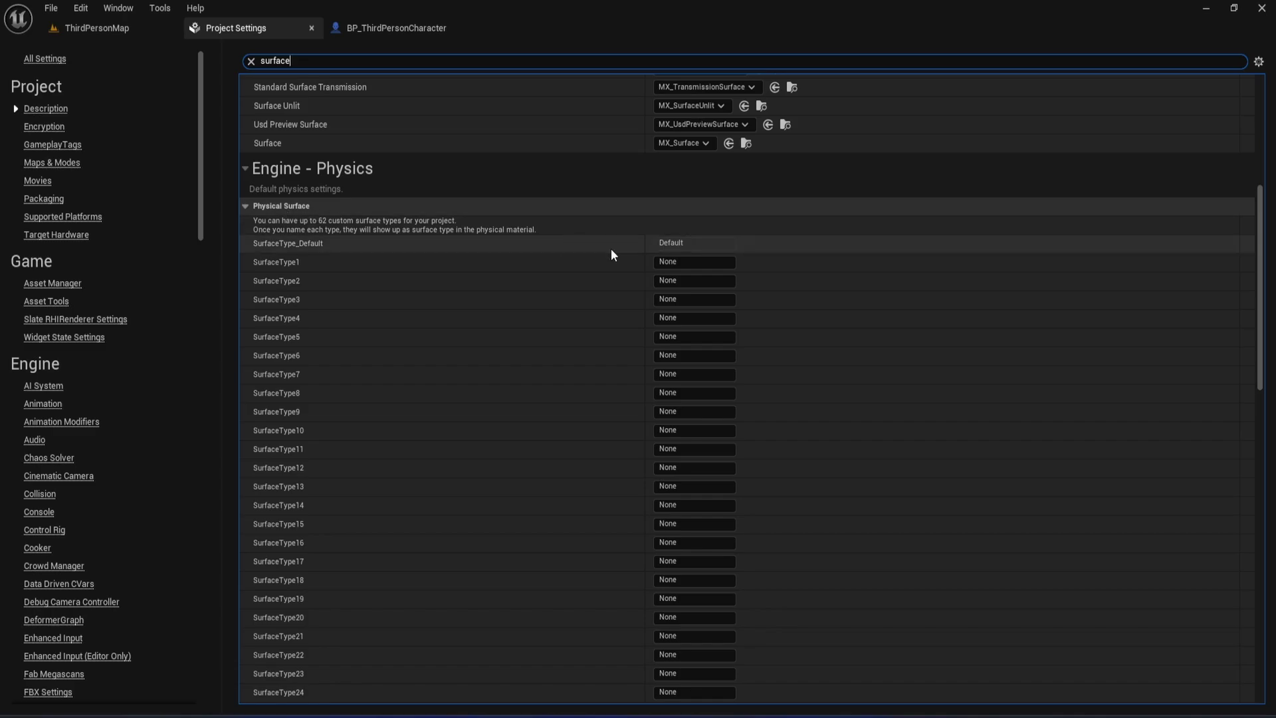
pyautogui.click(696, 263)
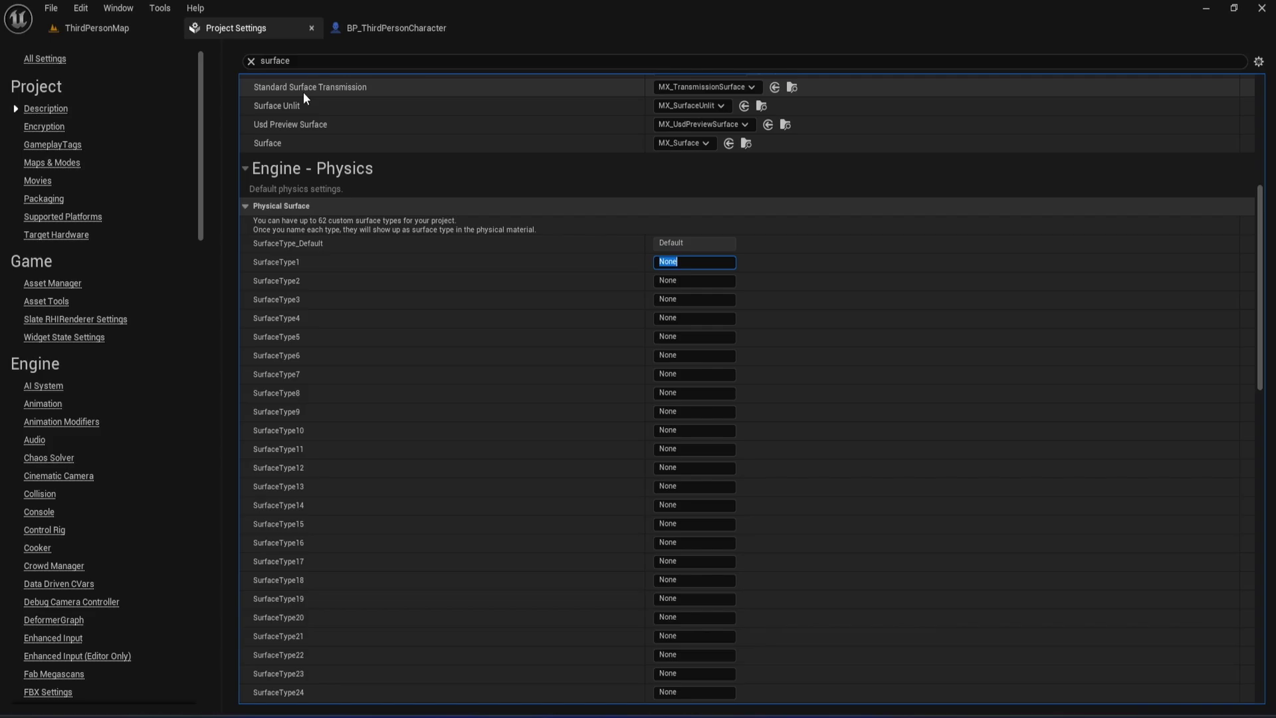
pyautogui.click(117, 27)
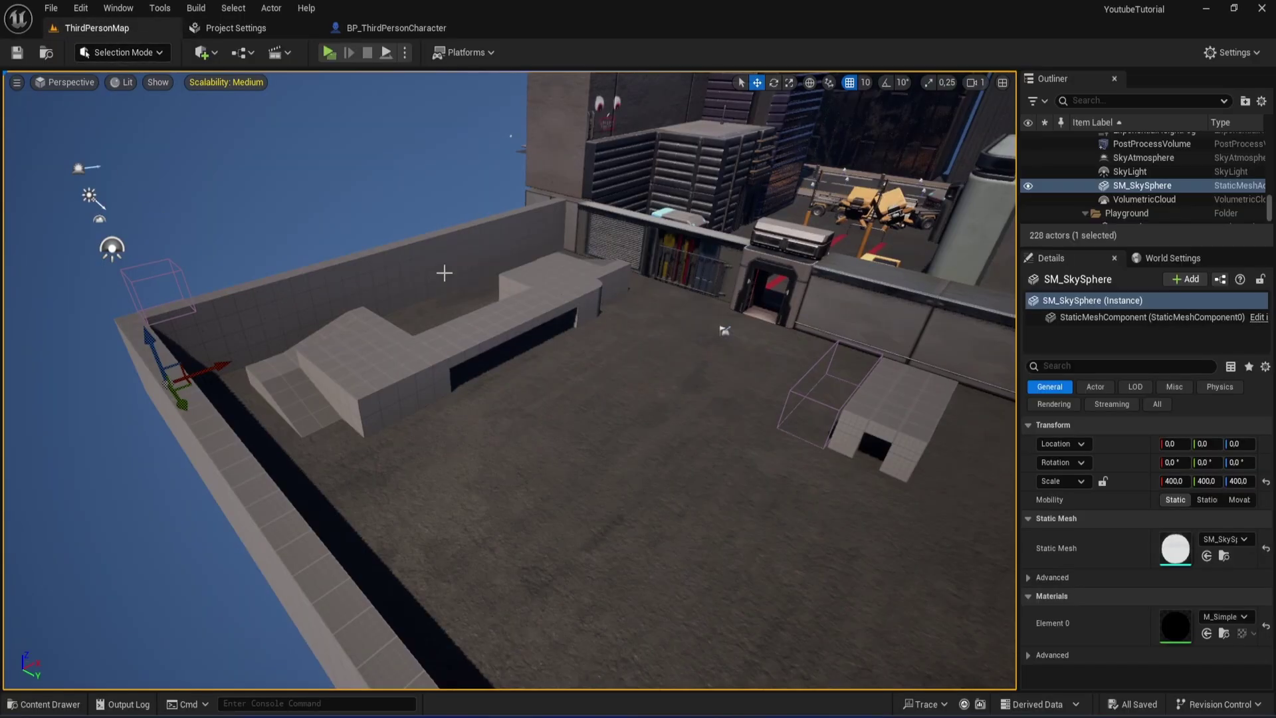
# Step: Open the Content Drawer and browse Assets > Sounds > Footsteps to see the Concrete, Grass and Rock folders
pyautogui.hotkey('ctrl', 'space')
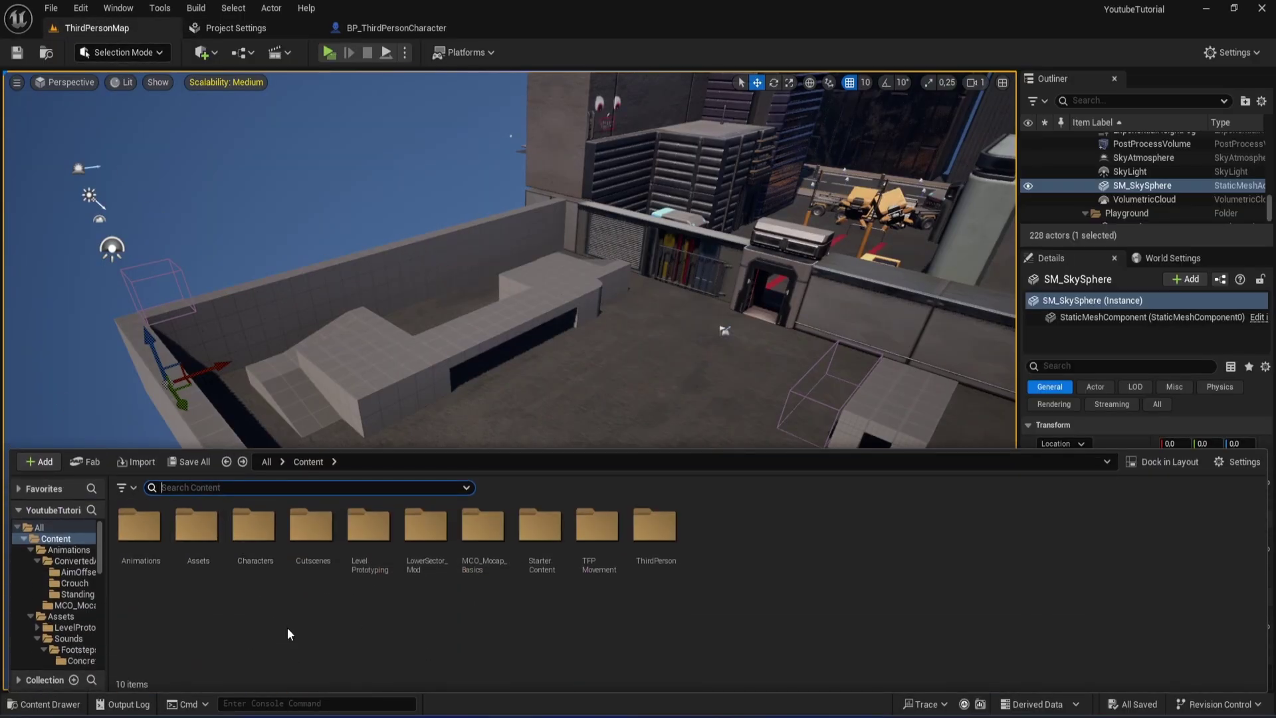
pyautogui.click(275, 630)
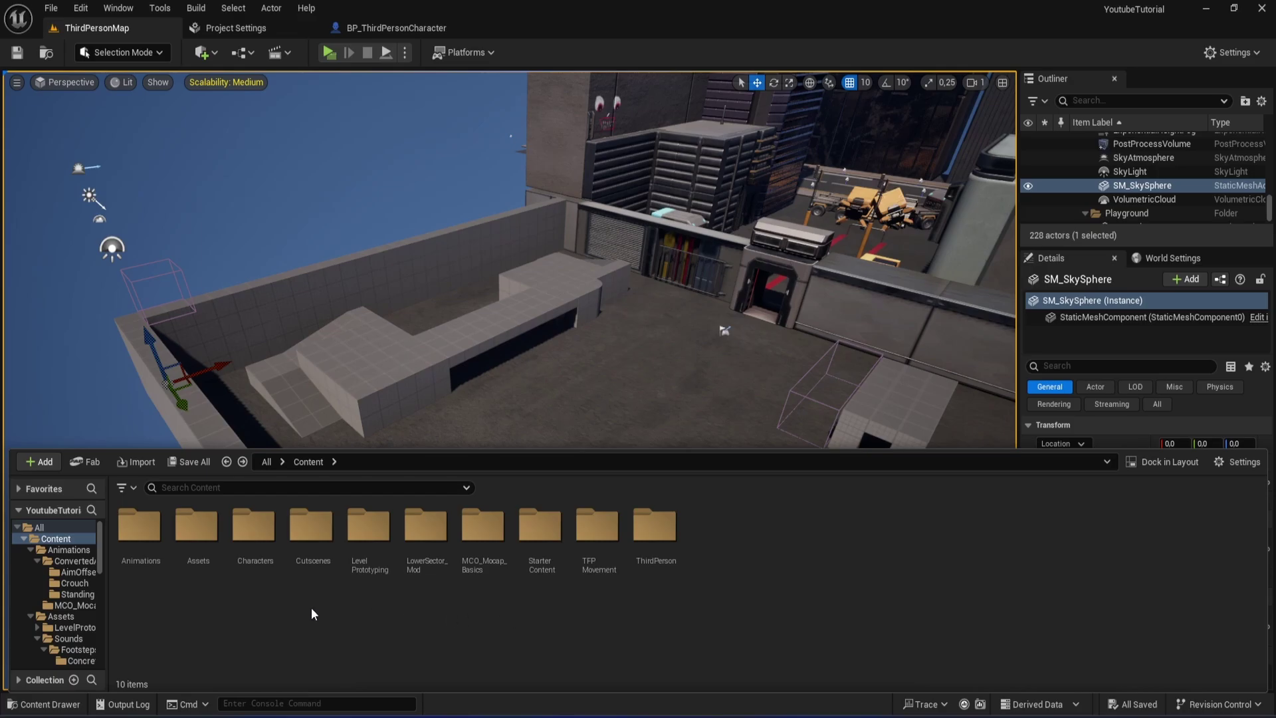
pyautogui.click(652, 544)
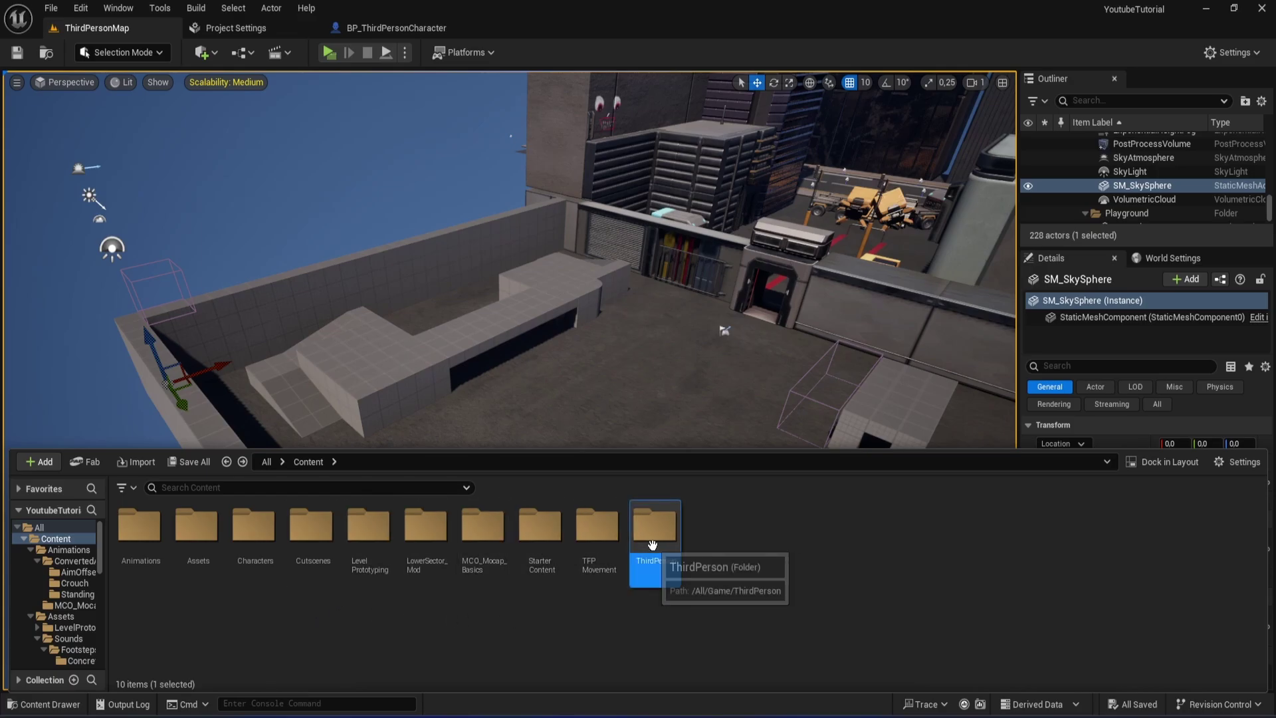
pyautogui.click(485, 645)
pyautogui.doubleClick(194, 538)
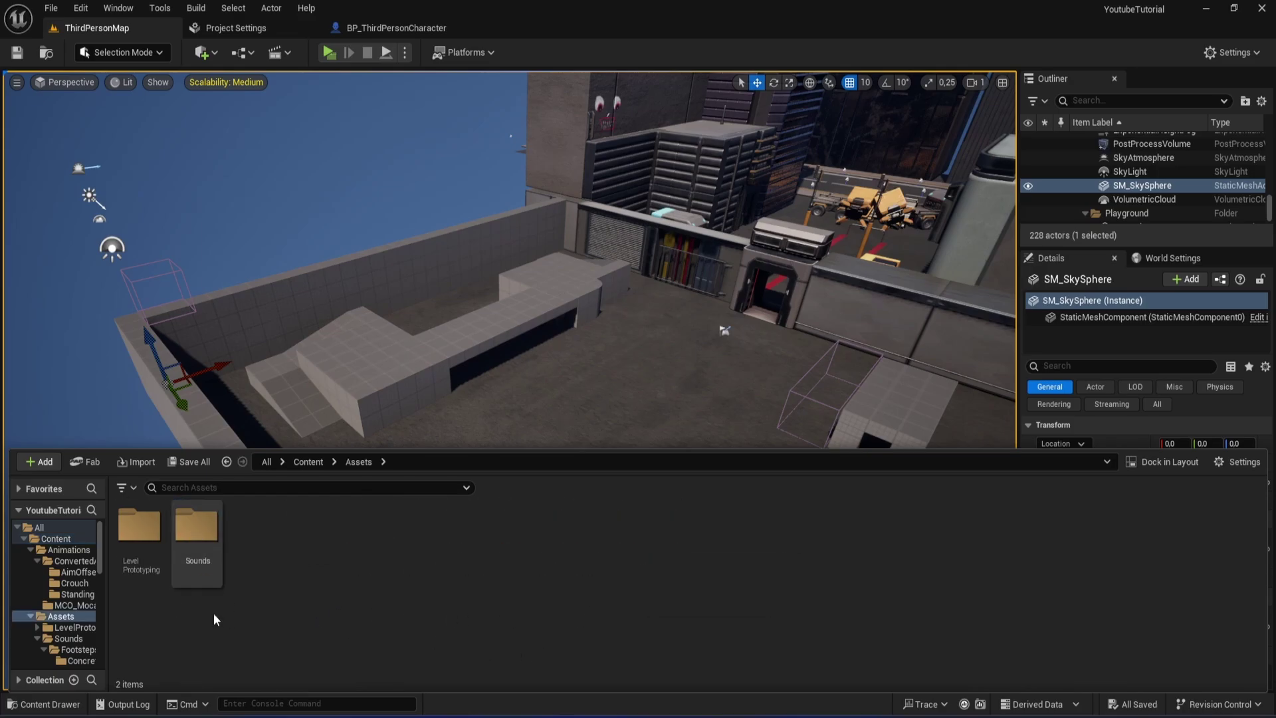
pyautogui.doubleClick(197, 532)
pyautogui.doubleClick(140, 528)
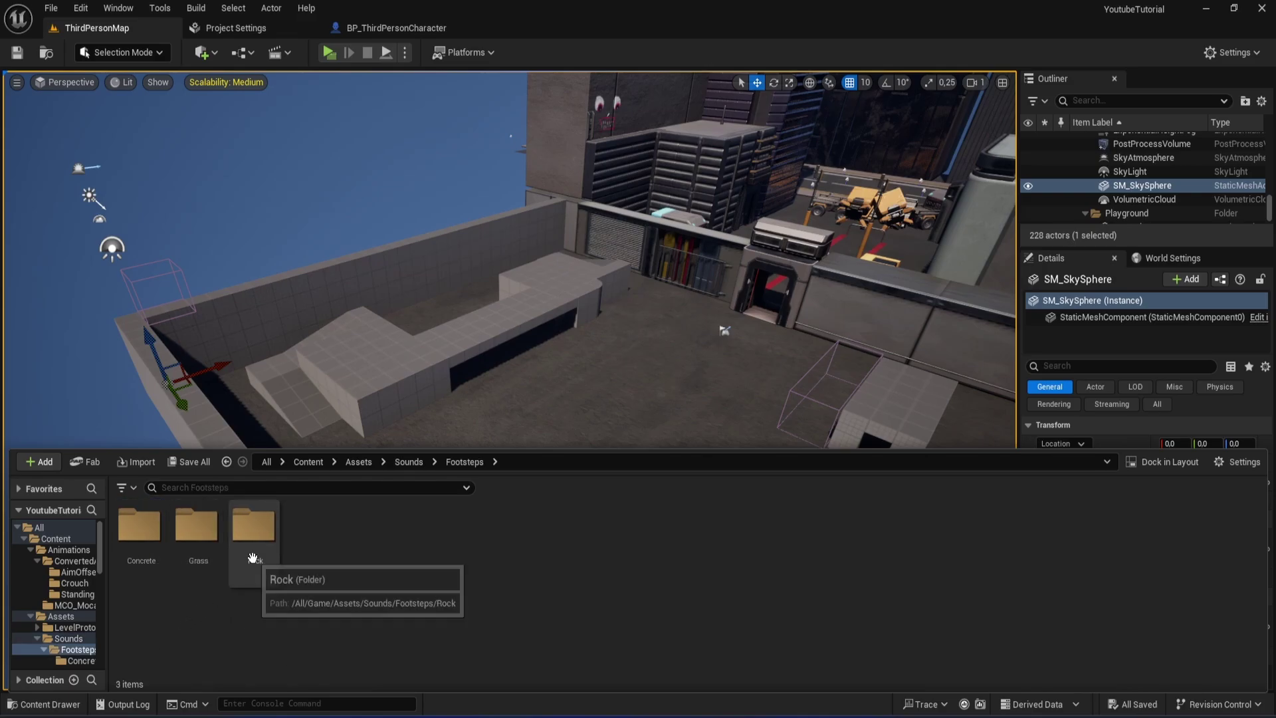
# Step: Rename SurfaceType1–3 to Grass, Concrete and Rock, then close Project Settings
pyautogui.click(240, 30)
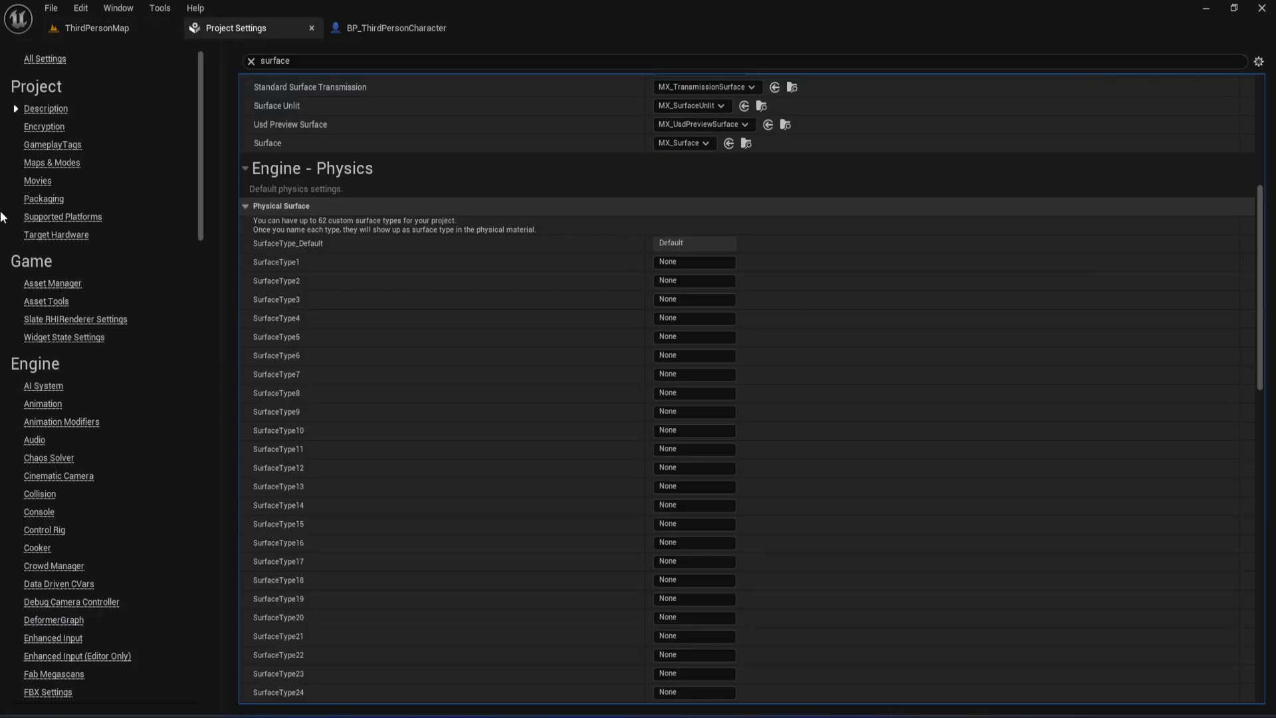
pyautogui.click(707, 260)
pyautogui.write('Grass')
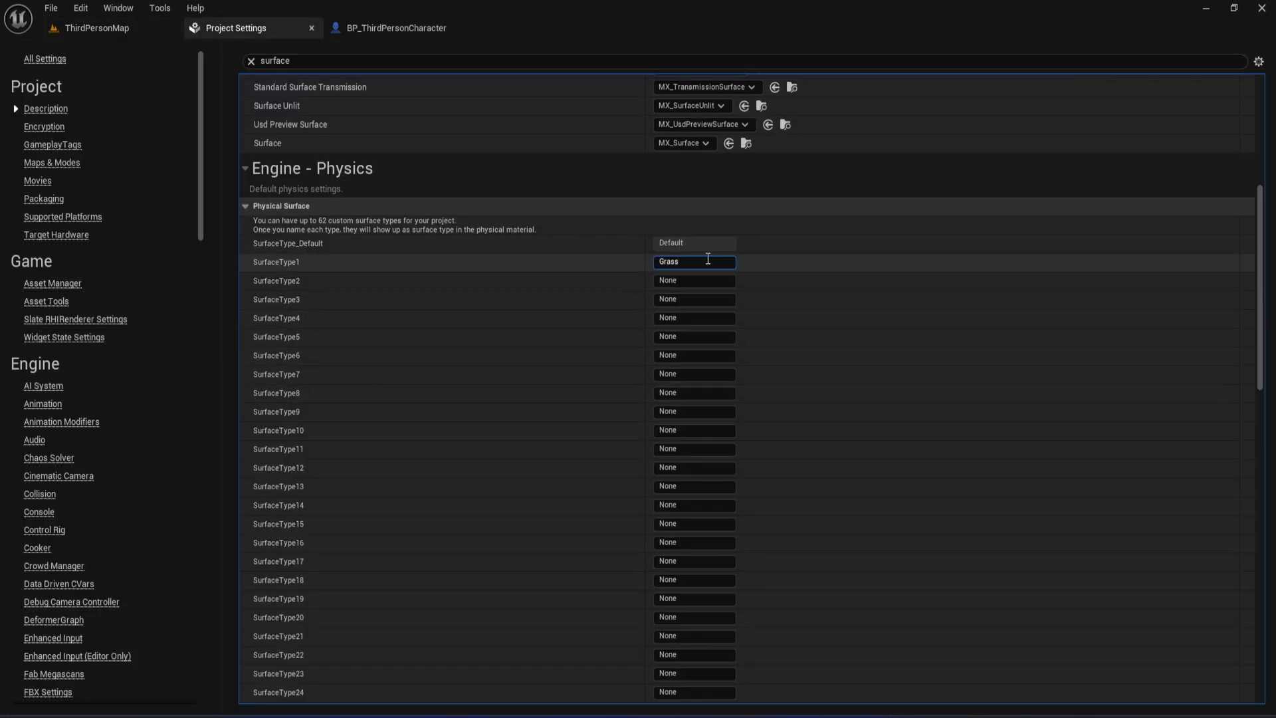
pyautogui.press('Tab')
pyautogui.press('Tab')
pyautogui.click(81, 31)
pyautogui.hotkey('ctrl', 'space')
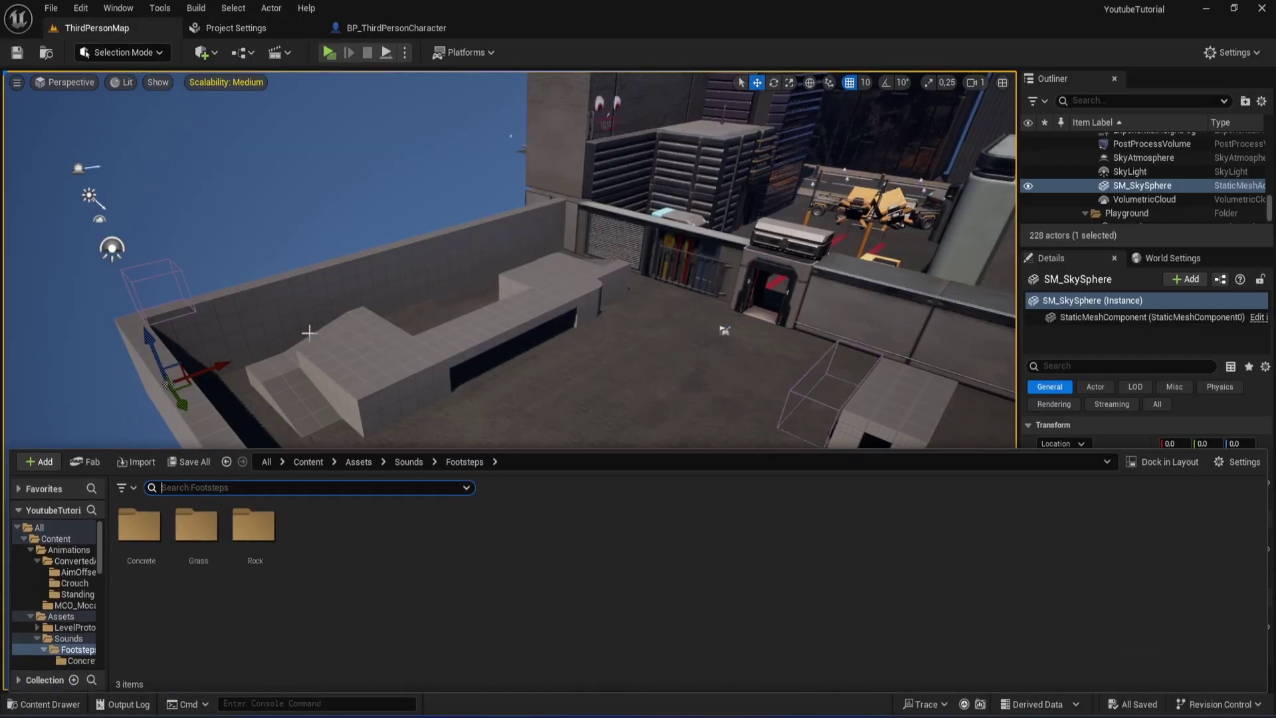
pyautogui.click(245, 26)
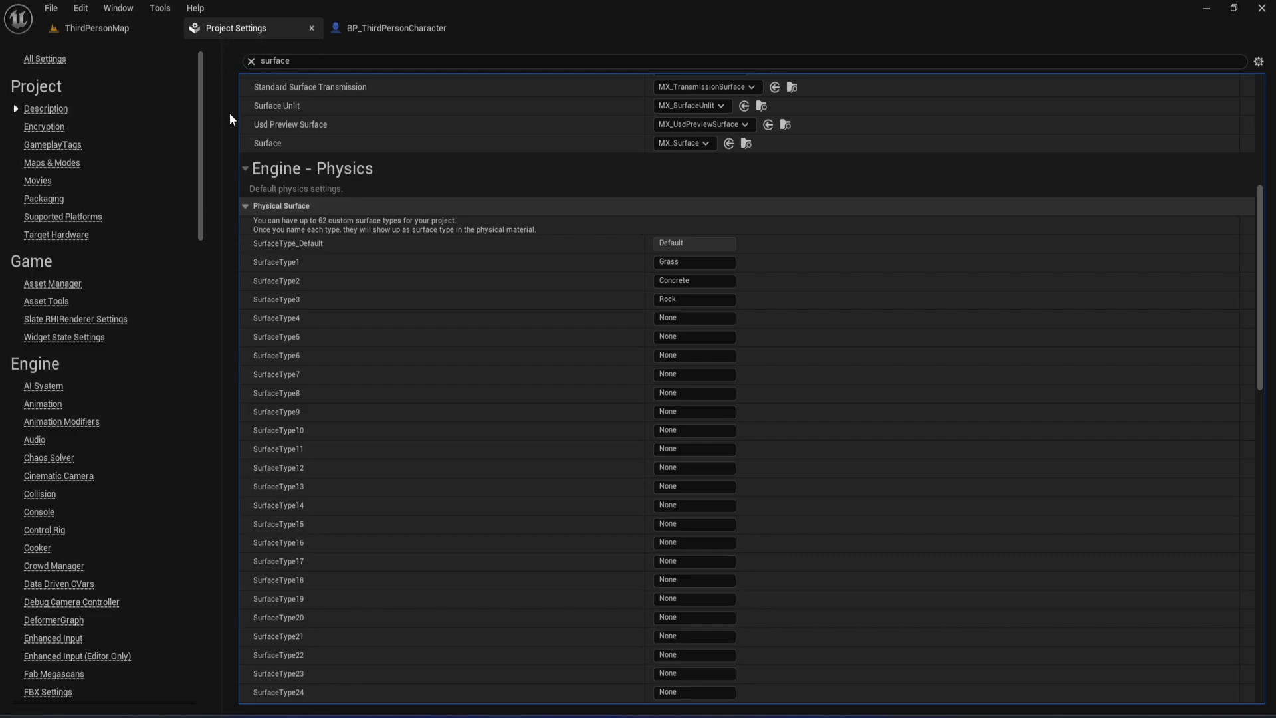
pyautogui.click(691, 261)
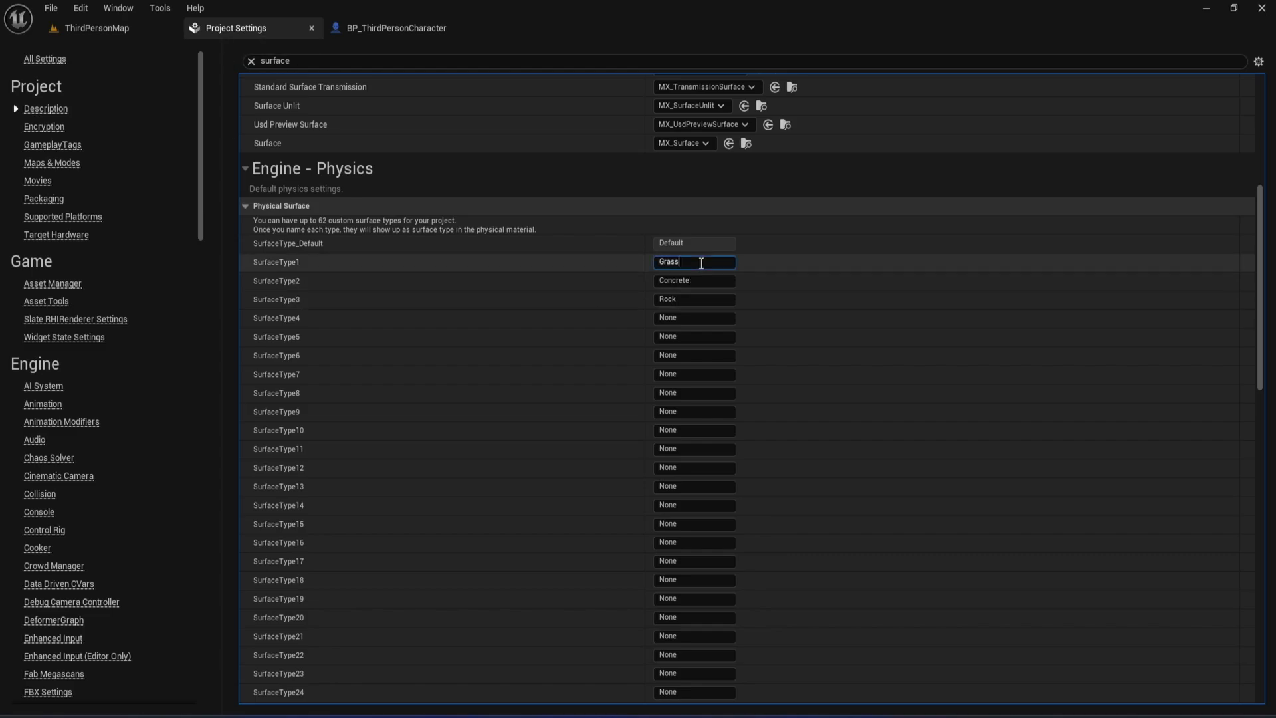
pyautogui.press('Tab')
pyautogui.press('Tab')
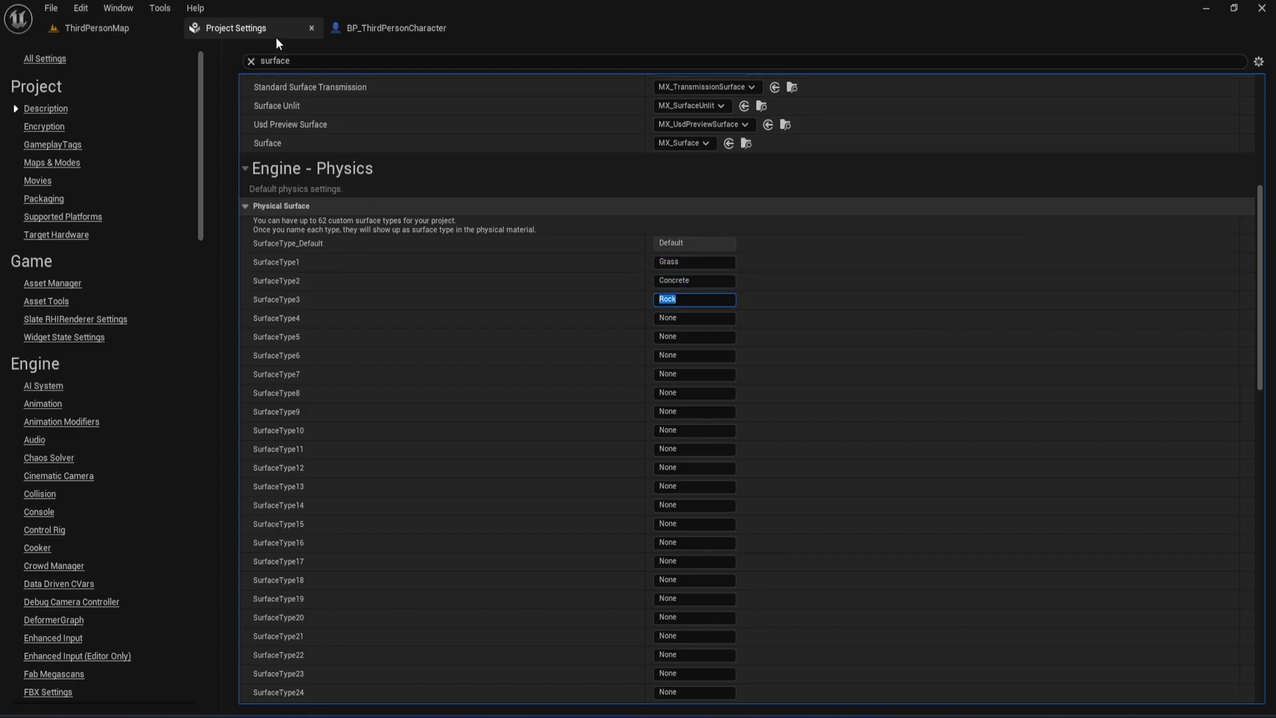
pyautogui.click(311, 28)
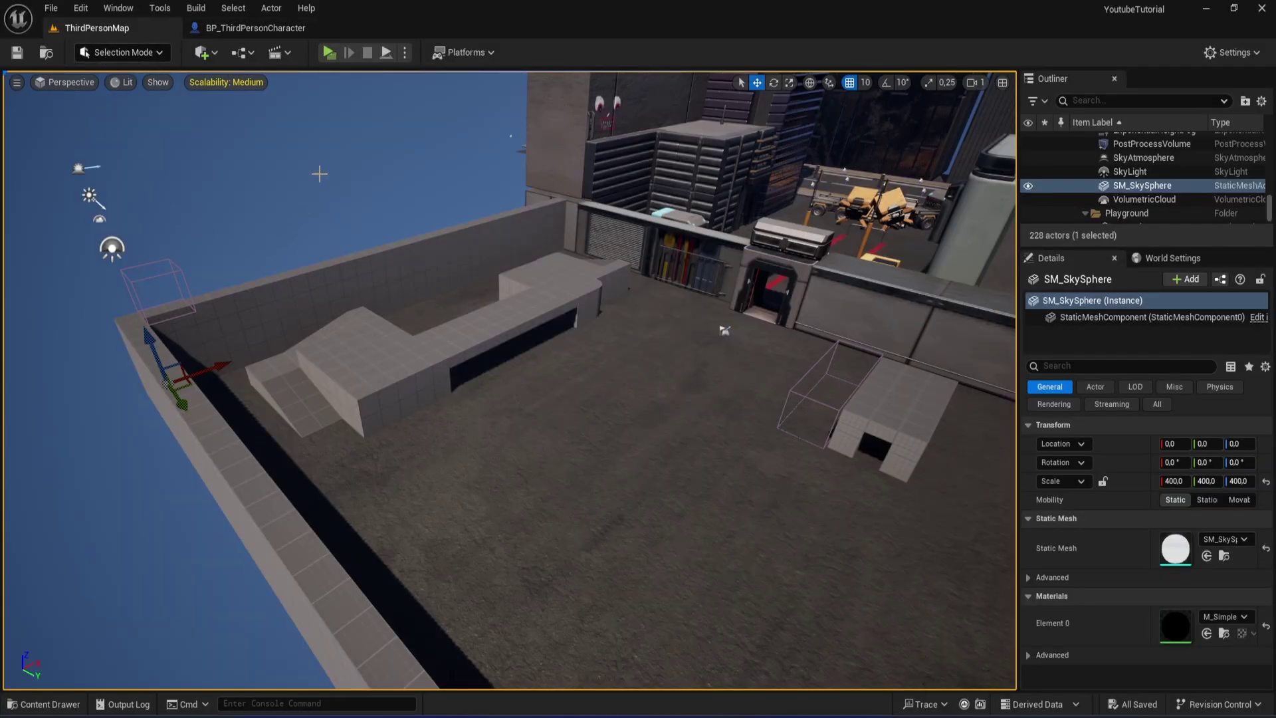
# Step: Open the Concrete footsteps folder and play the Concrete_Walk_02 and Concrete_Walk_03 sounds
pyautogui.hotkey('ctrl', 'space')
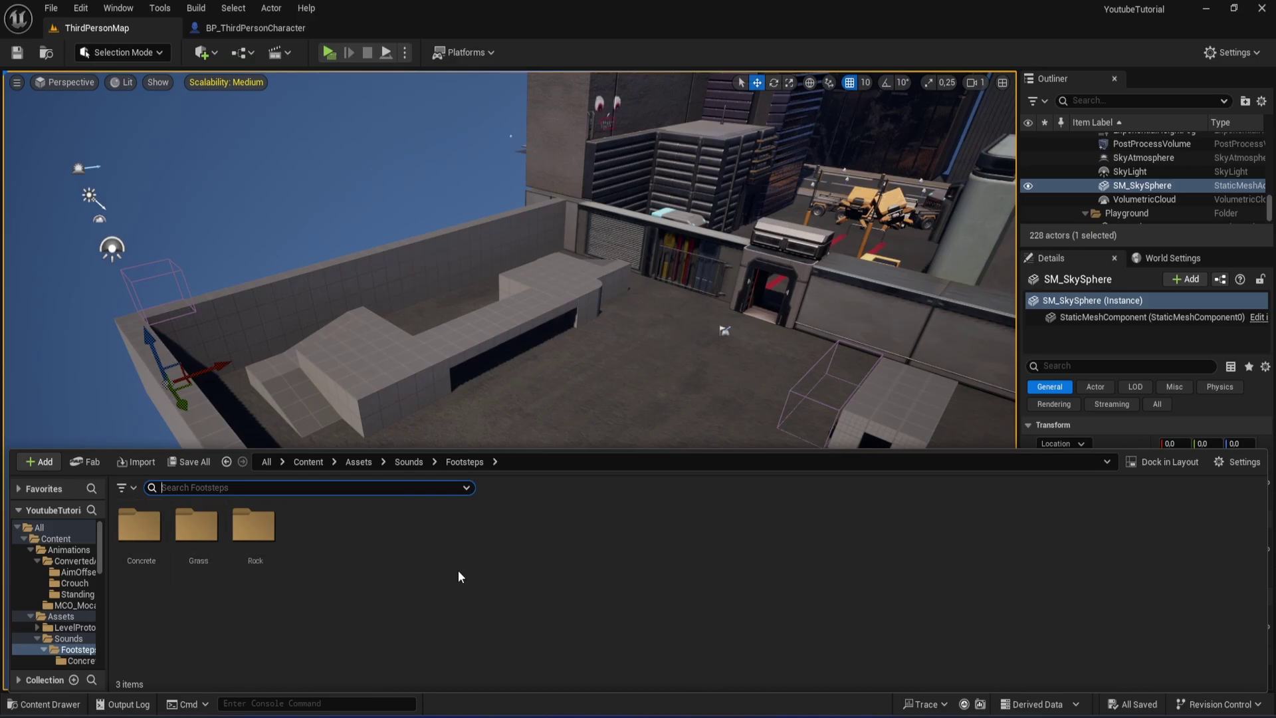
pyautogui.doubleClick(139, 525)
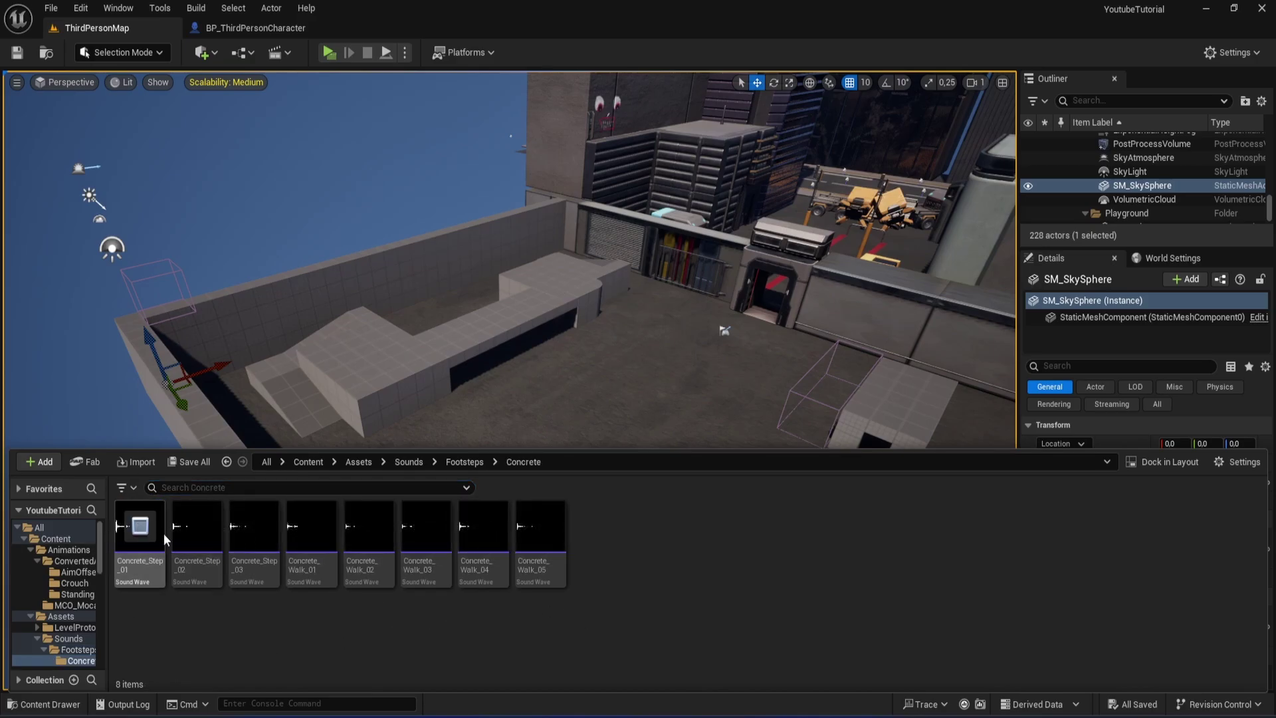
pyautogui.moveTo(202, 528)
pyautogui.click(369, 526)
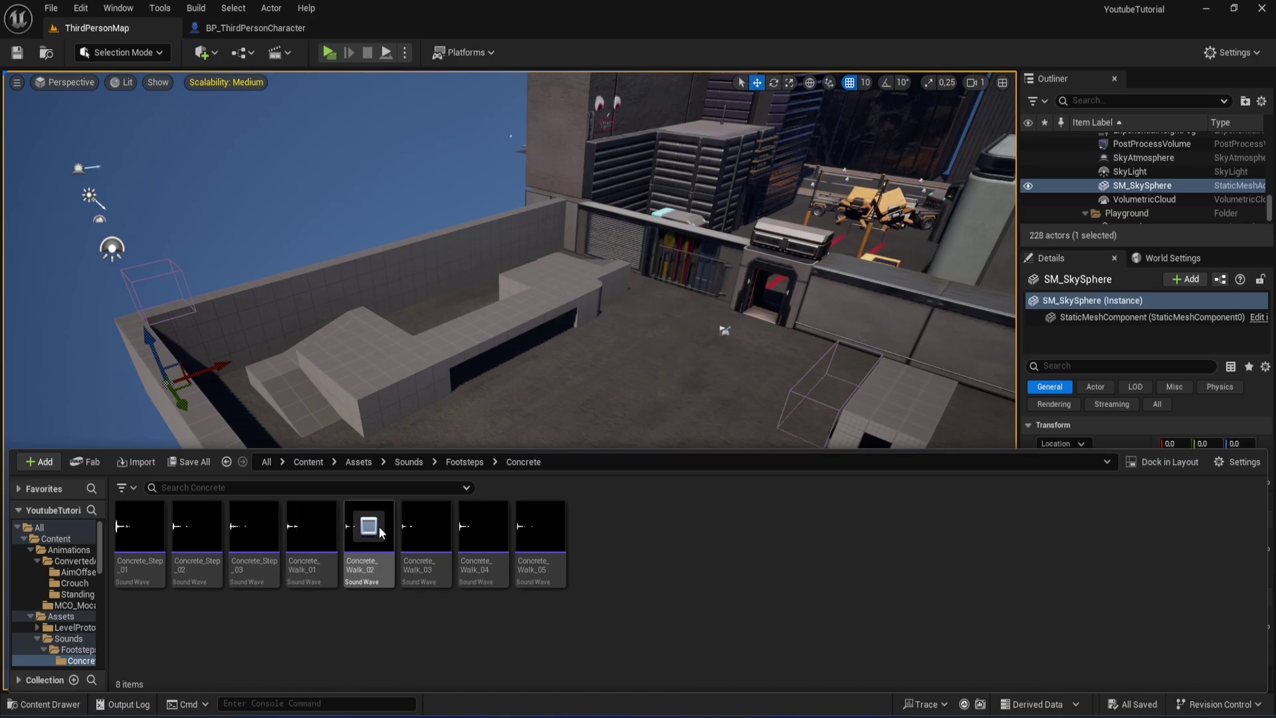
pyautogui.click(425, 527)
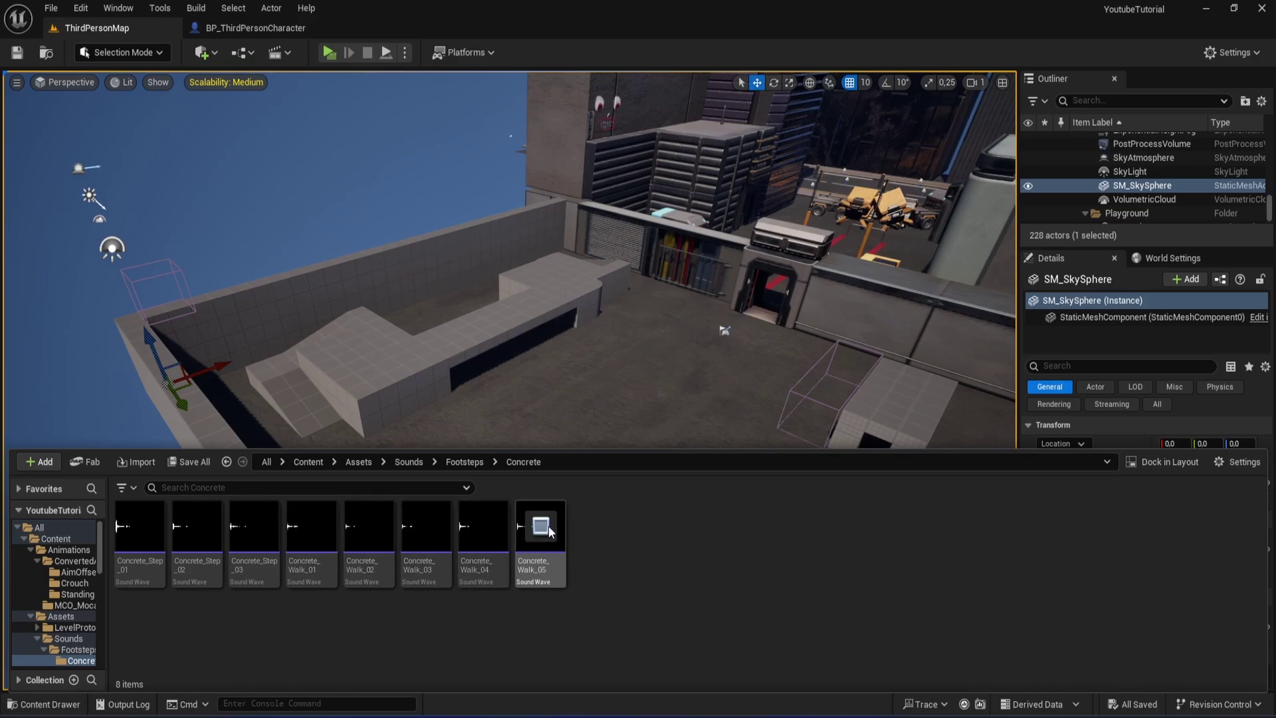
# Step: Browse the right-click new-asset menu in the Concrete folder, then dismiss it
pyautogui.rightClick(623, 536)
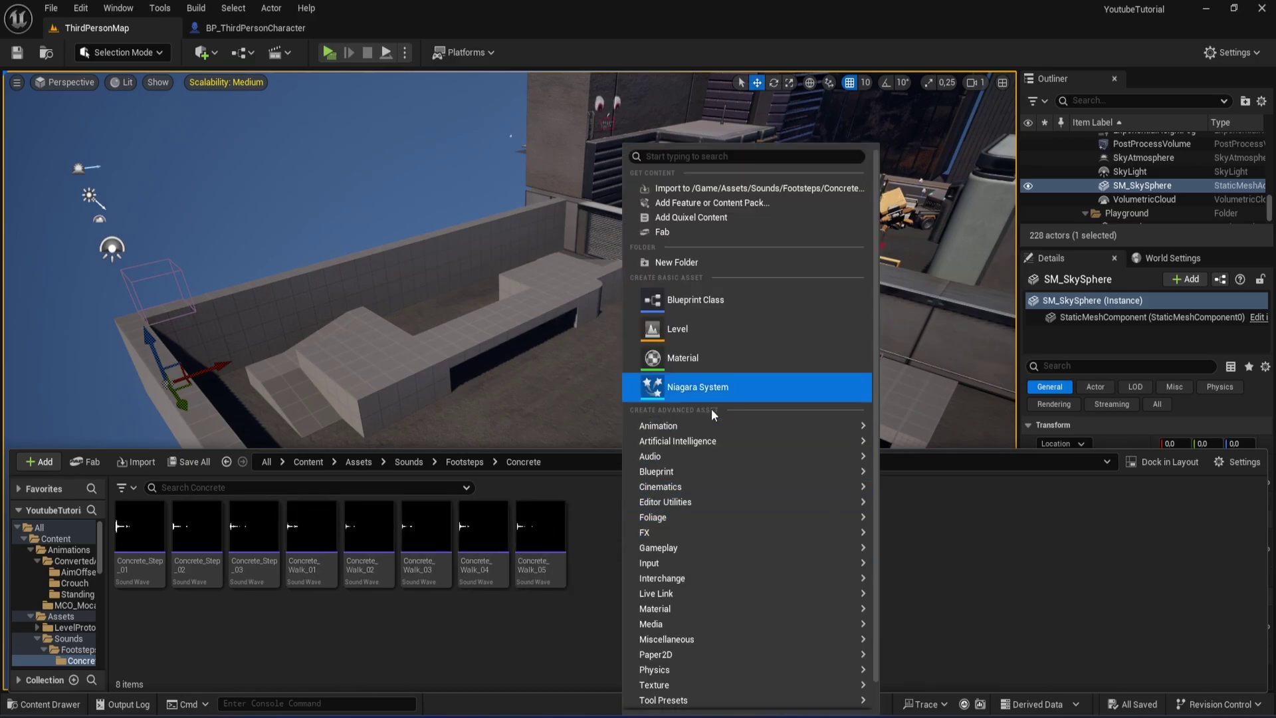
pyautogui.moveTo(684, 439)
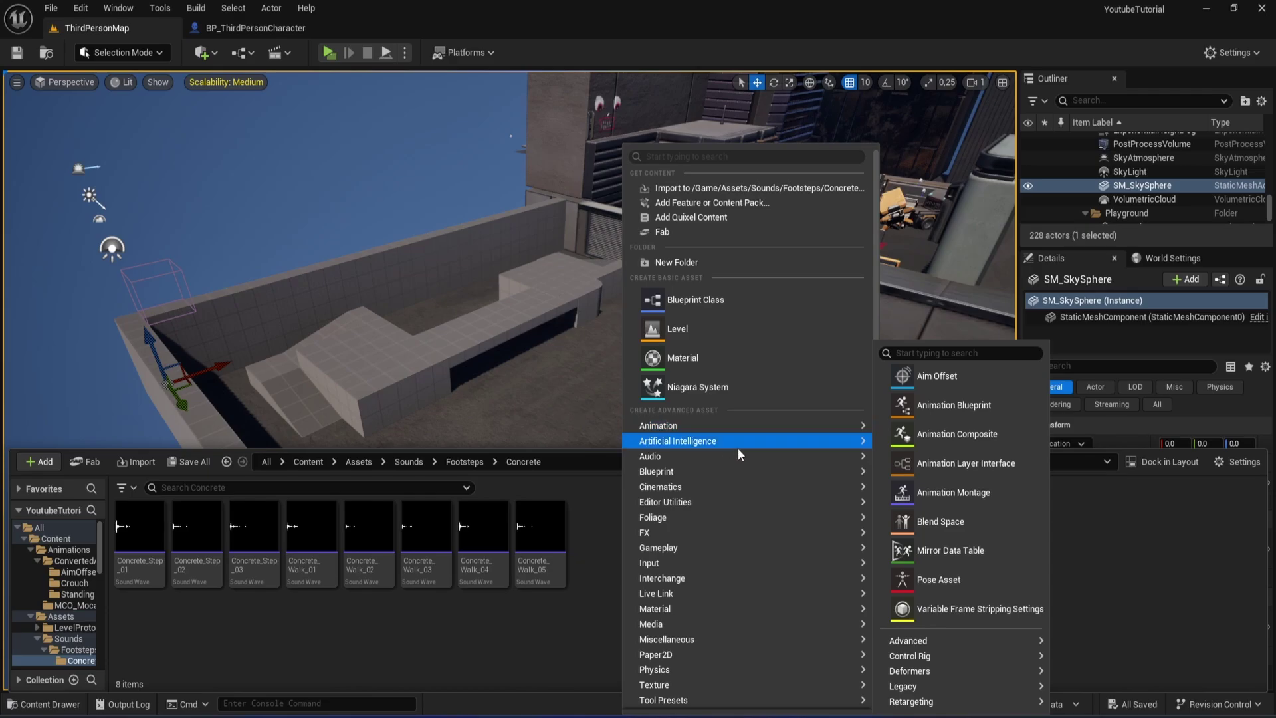
pyautogui.moveTo(738, 448)
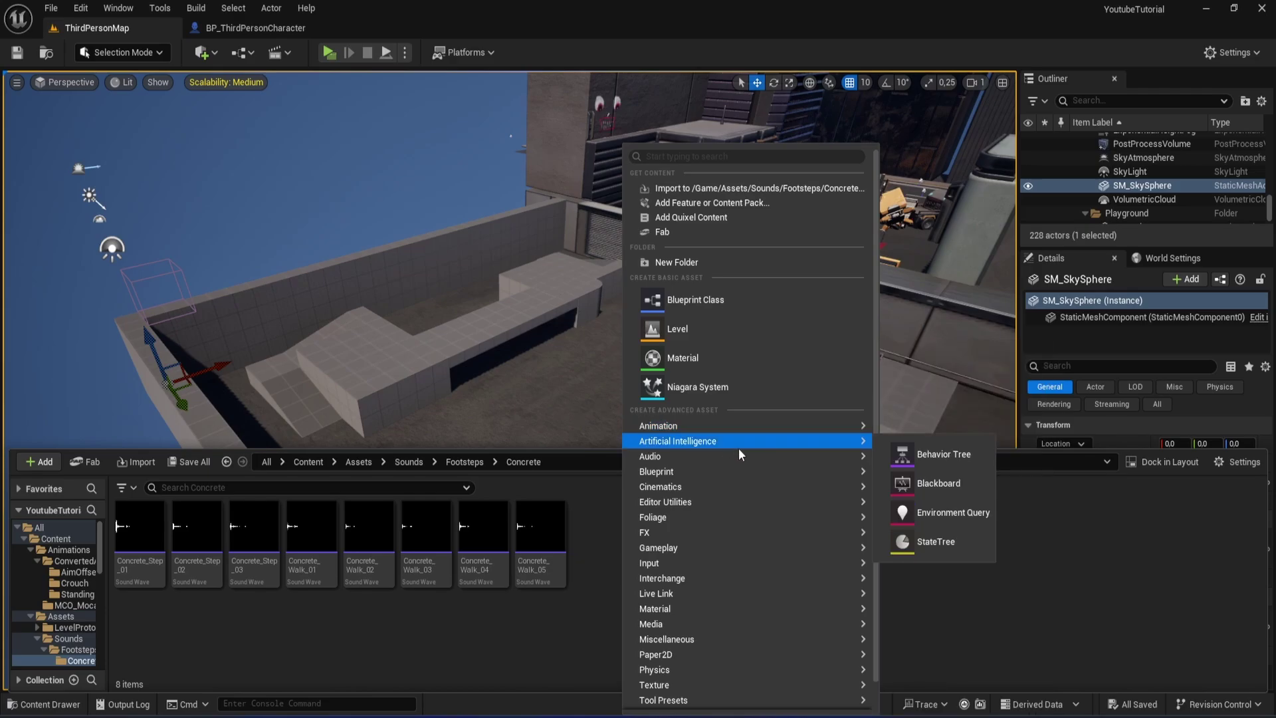
pyautogui.rightClick(588, 570)
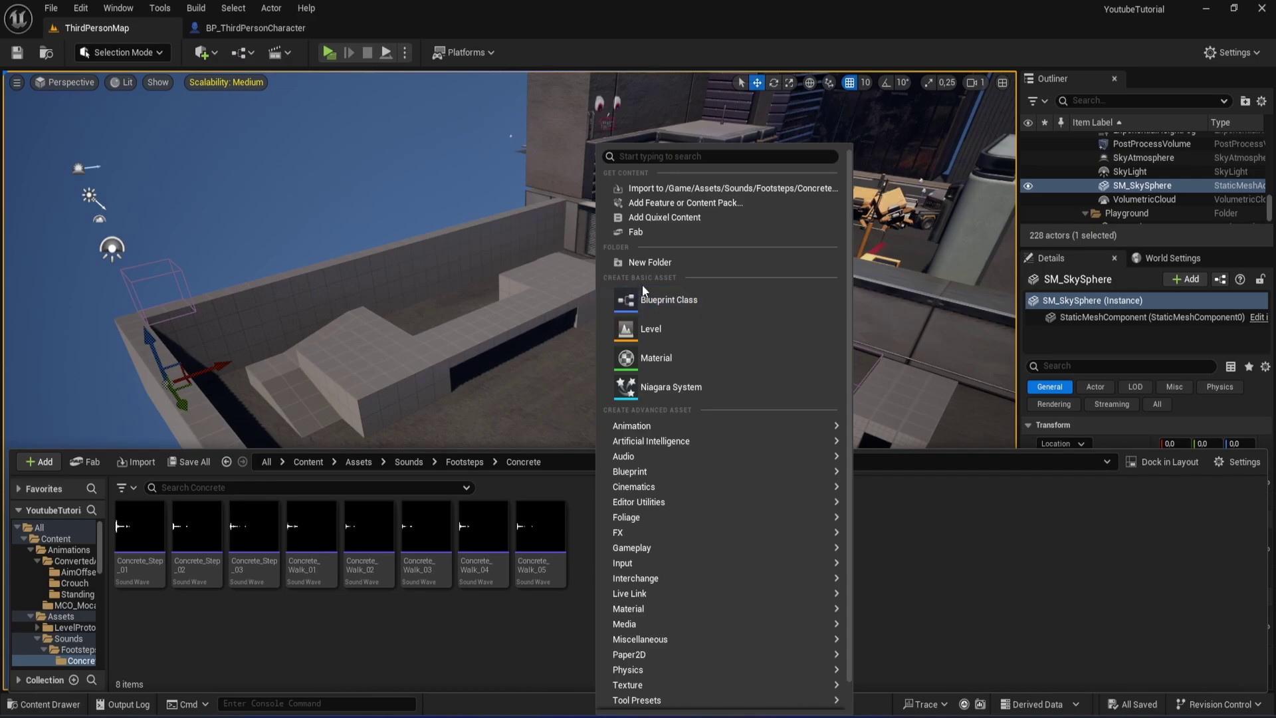
pyautogui.click(580, 569)
# Step: Create a new Sound Cue in the Concrete folder via Audio > Sound Cue
pyautogui.rightClick(615, 556)
pyautogui.moveTo(675, 458)
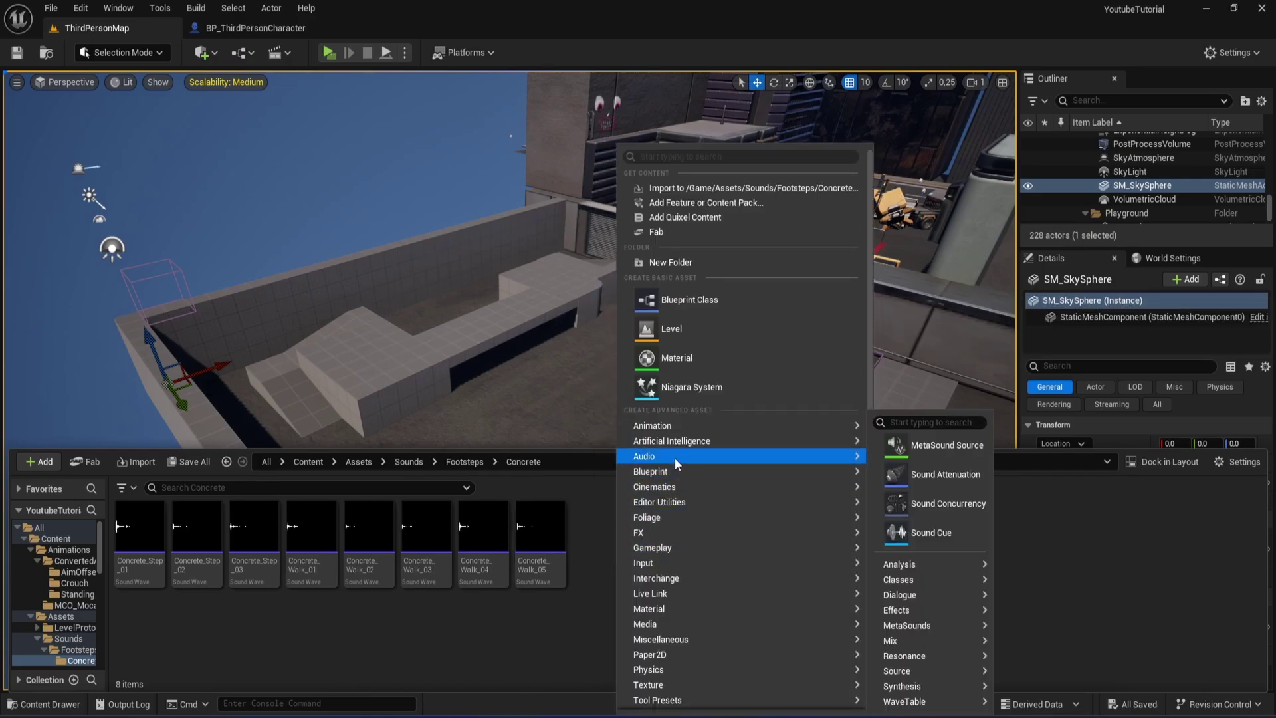
pyautogui.click(944, 540)
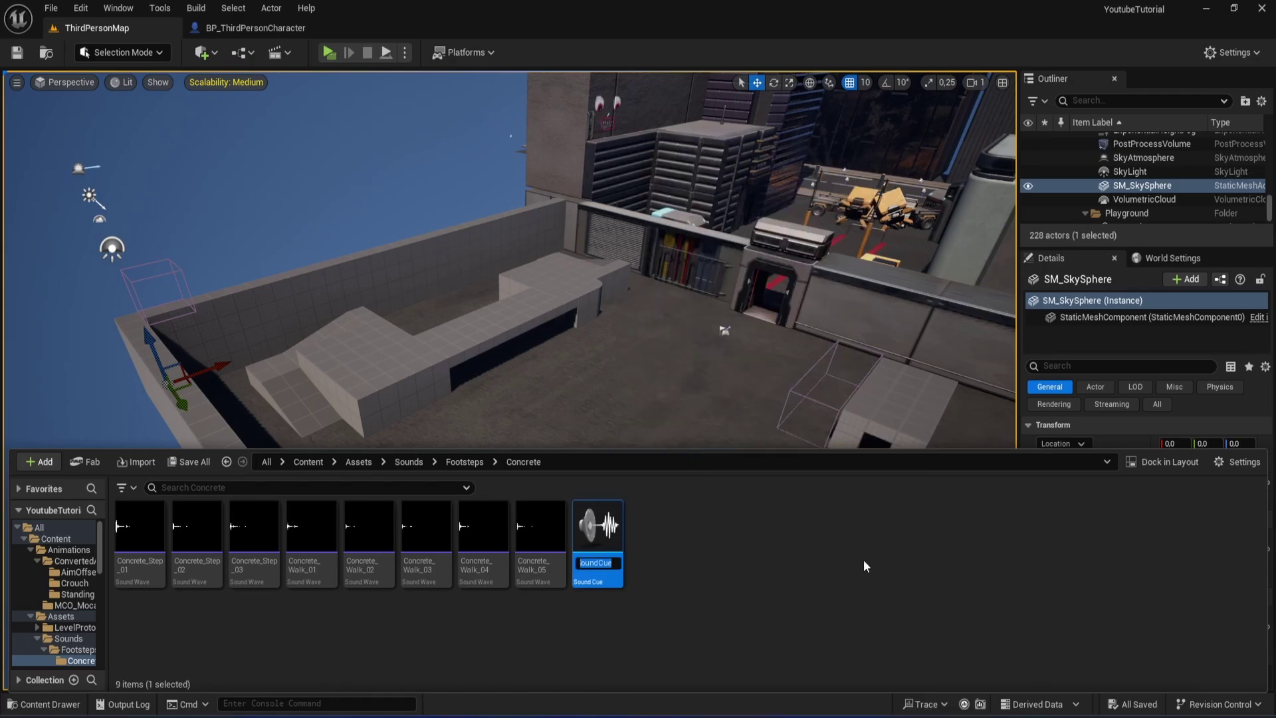
pyautogui.write('Concrete')
pyautogui.press('Return')
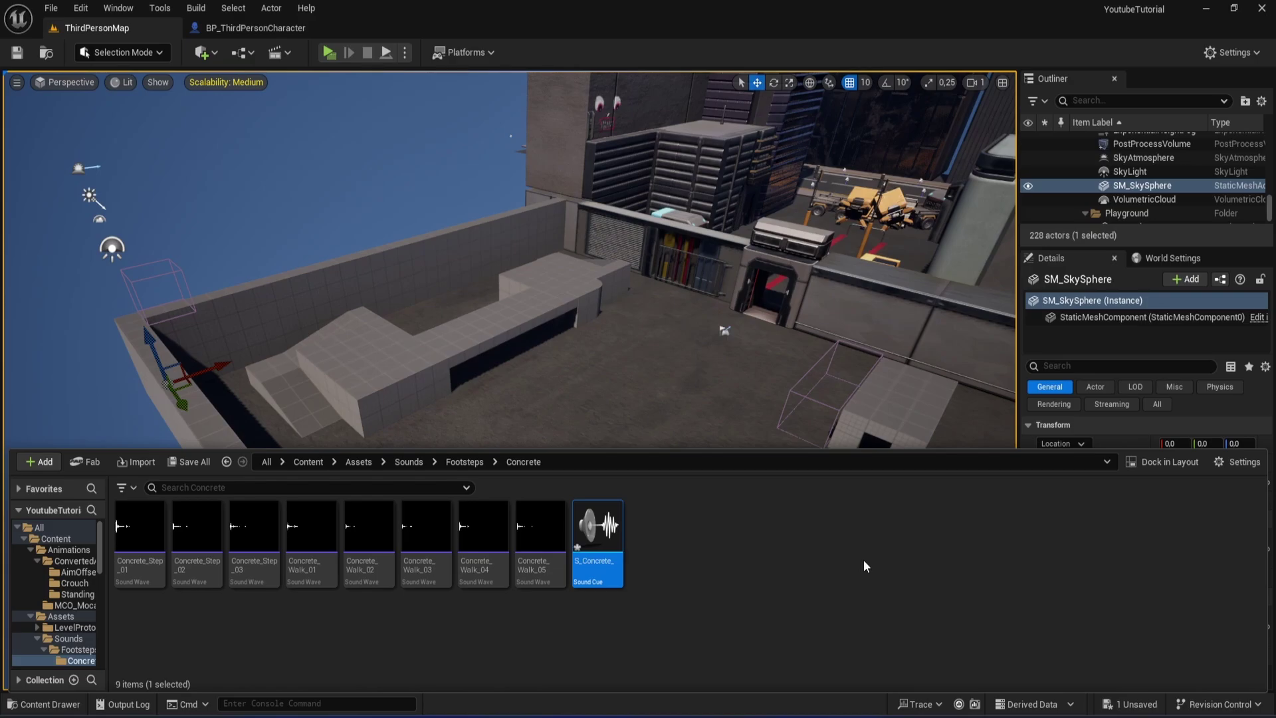
# Step: Rename the Sound Cue to SC_Concrete_ and open it in the Sound Cue editor
pyautogui.click(708, 541)
pyautogui.click(604, 572)
pyautogui.press('F2')
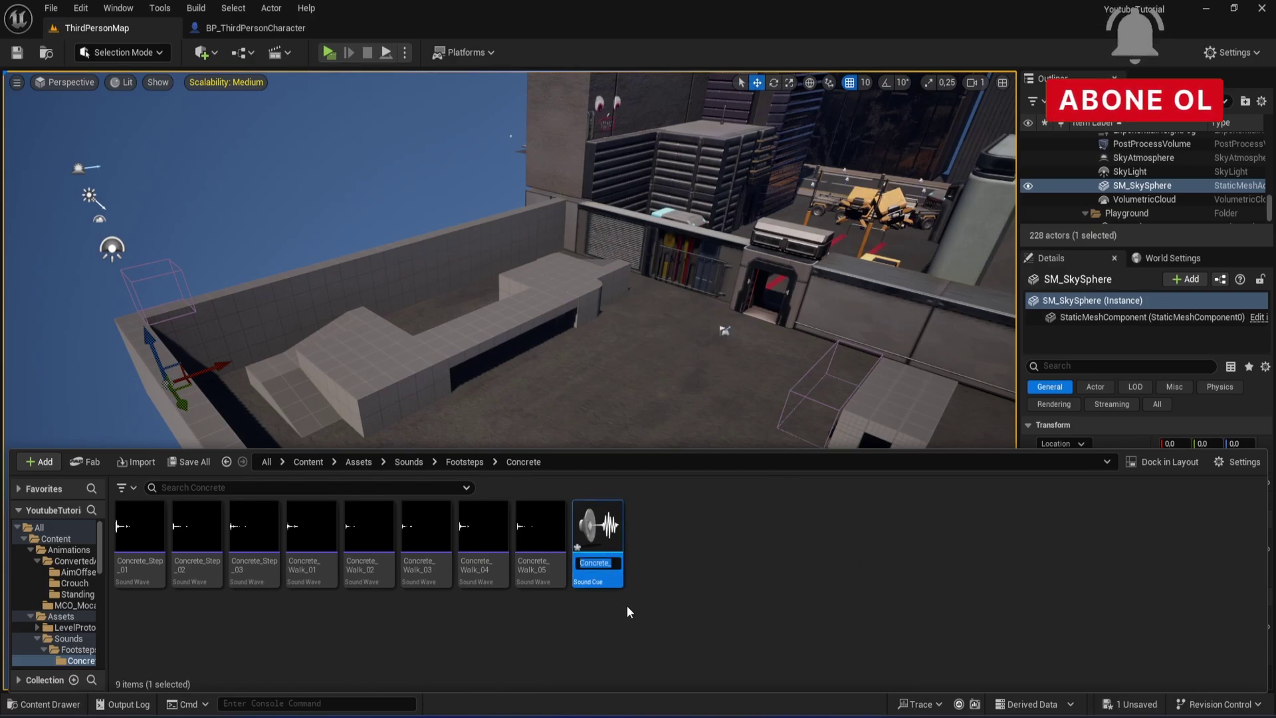
pyautogui.write('SC_Concr')
pyautogui.write('ete_')
pyautogui.click(679, 594)
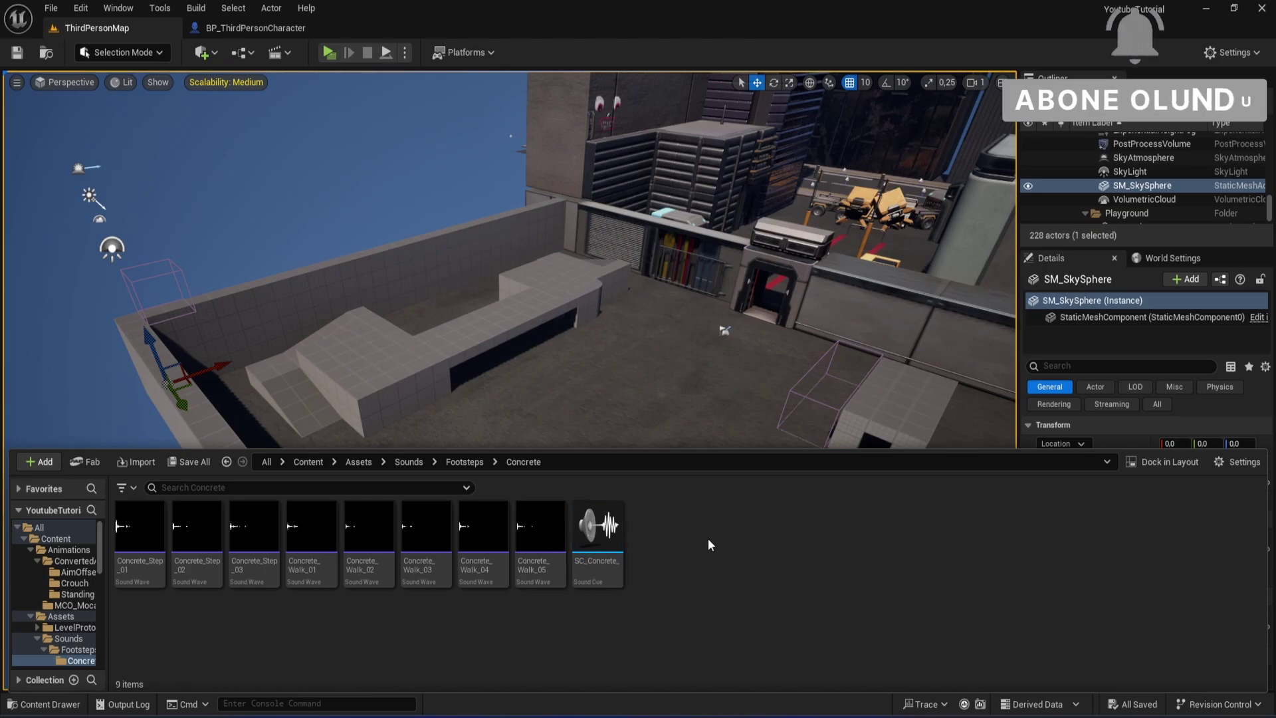
pyautogui.doubleClick(601, 547)
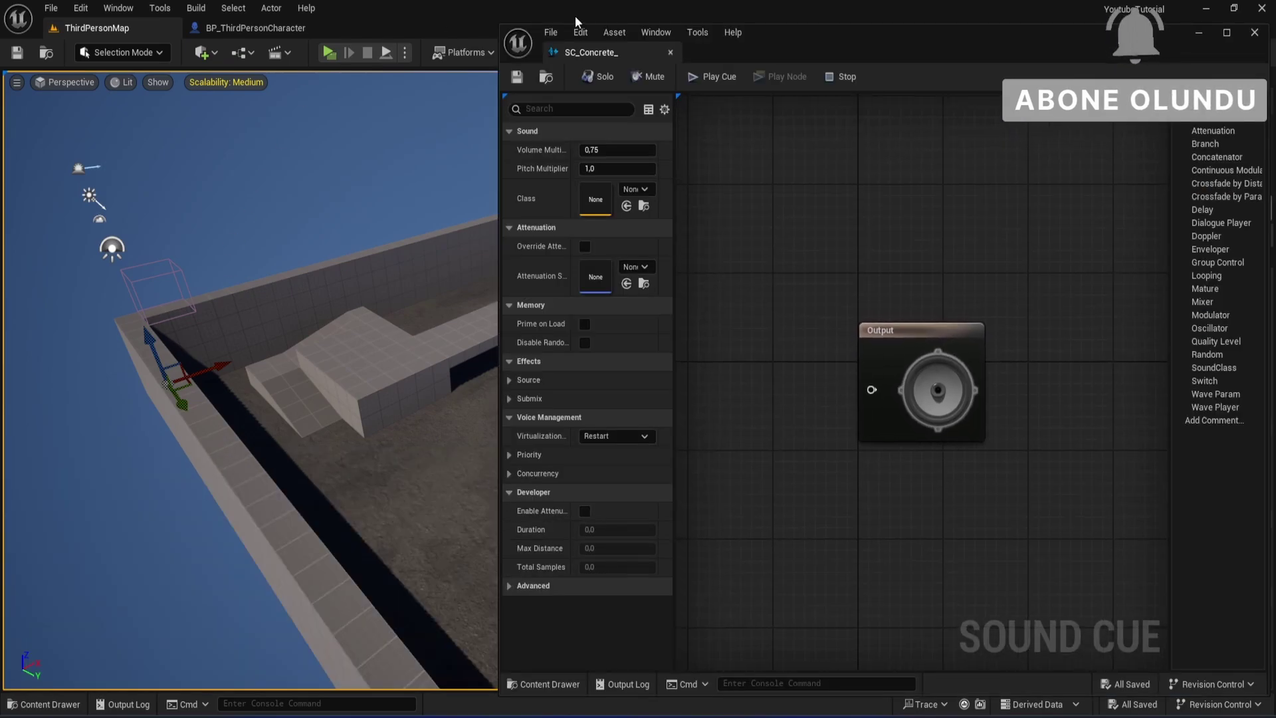
# Step: Dock the SC_Concrete_ editor, select all eight Concrete sound waves, and cancel the Advanced Copy dialog
pyautogui.moveTo(582, 53); pyautogui.dragTo(423, 30)
pyautogui.moveTo(480, 226); pyautogui.dragTo(940, 276, button='right')
pyautogui.scroll(-1, 941, 277)
pyautogui.hotkey('ctrl', 'space')
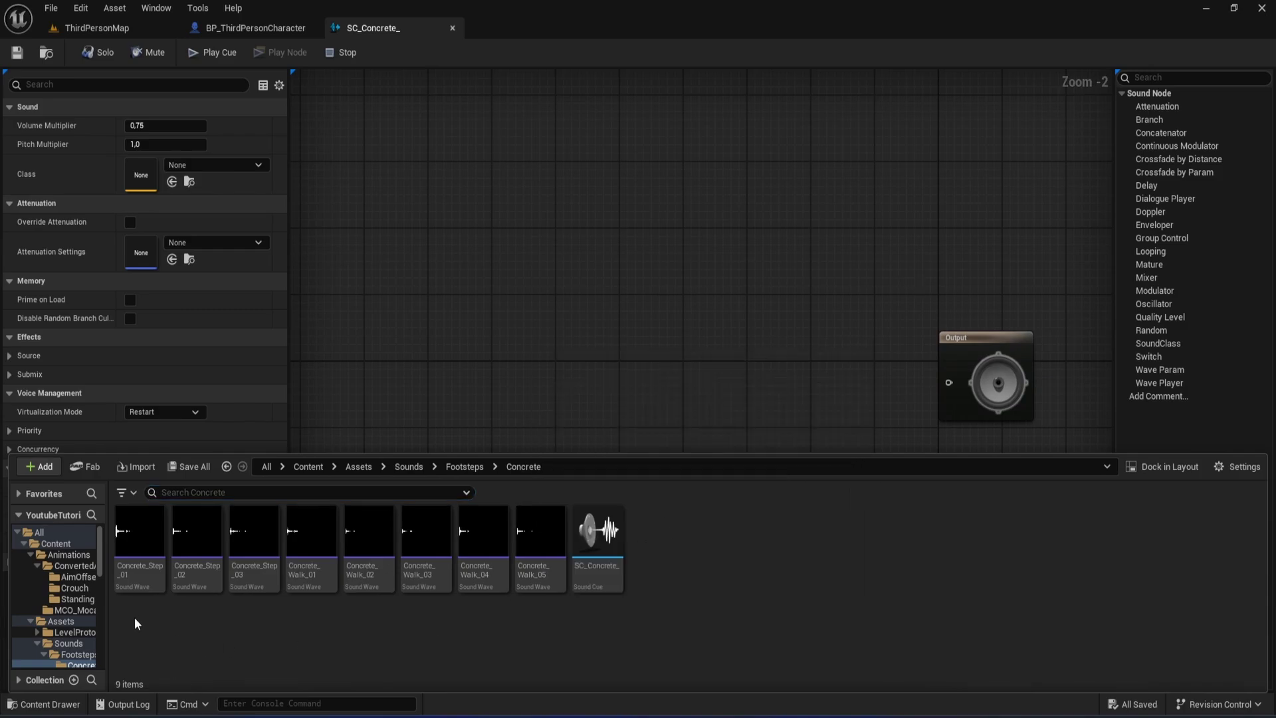
pyautogui.click(136, 582)
pyautogui.keyDown('shift'); pyautogui.click(549, 586); pyautogui.keyUp('shift')
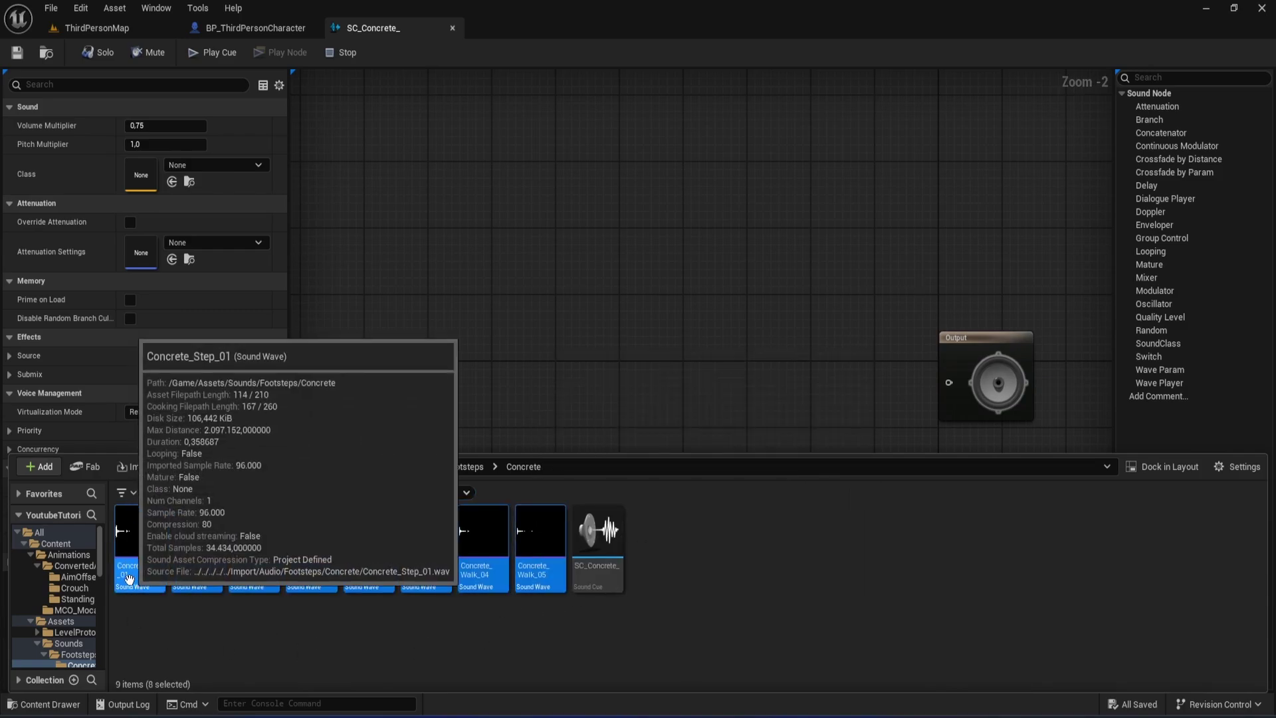
pyautogui.moveTo(133, 572); pyautogui.dragTo(154, 613)
pyautogui.click(117, 627)
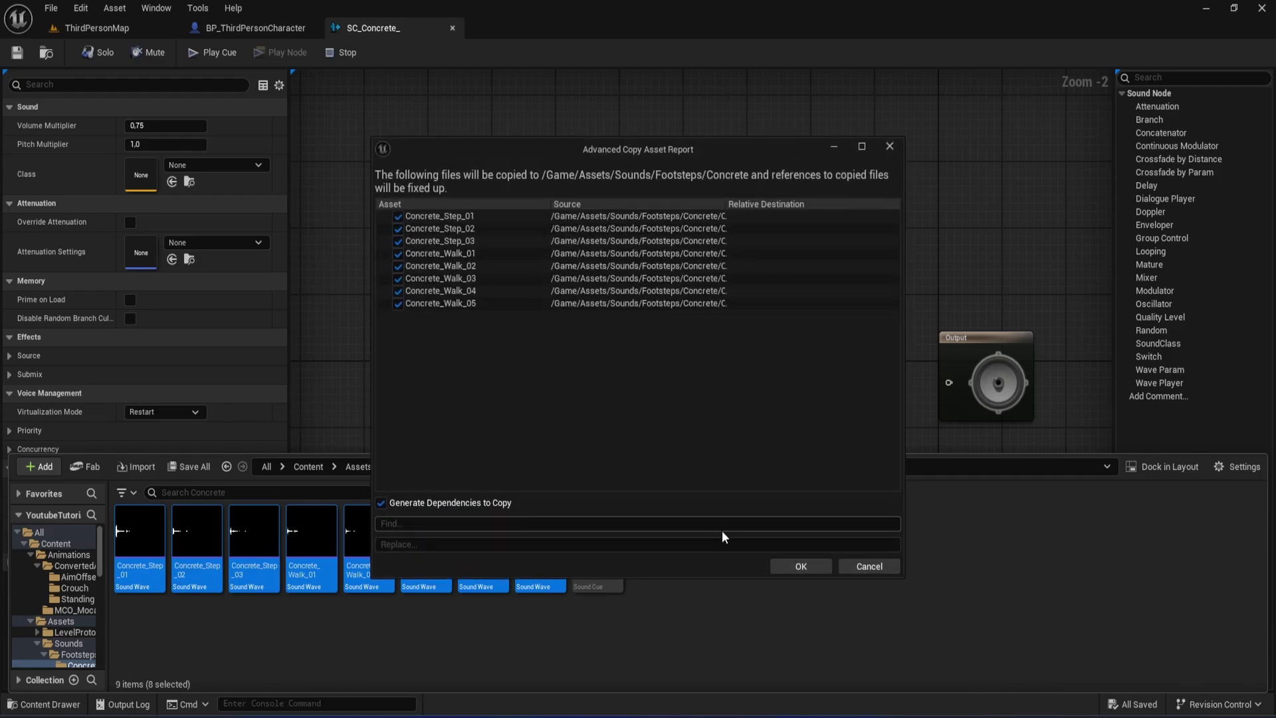
pyautogui.click(883, 569)
# Step: Reselect the Concrete waves from Concrete_Step_01 through Concrete_Walk_05 in the Content Drawer
pyautogui.hotkey('ctrl', 'space')
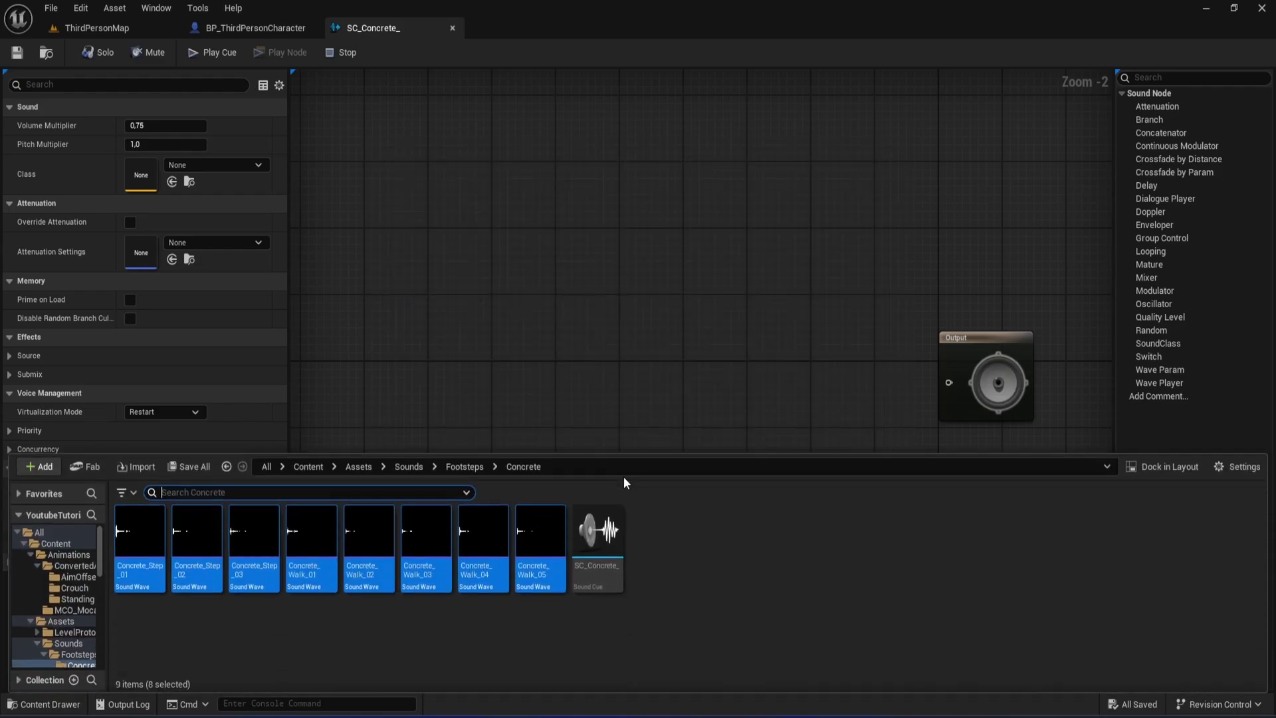
pyautogui.click(373, 652)
pyautogui.click(138, 580)
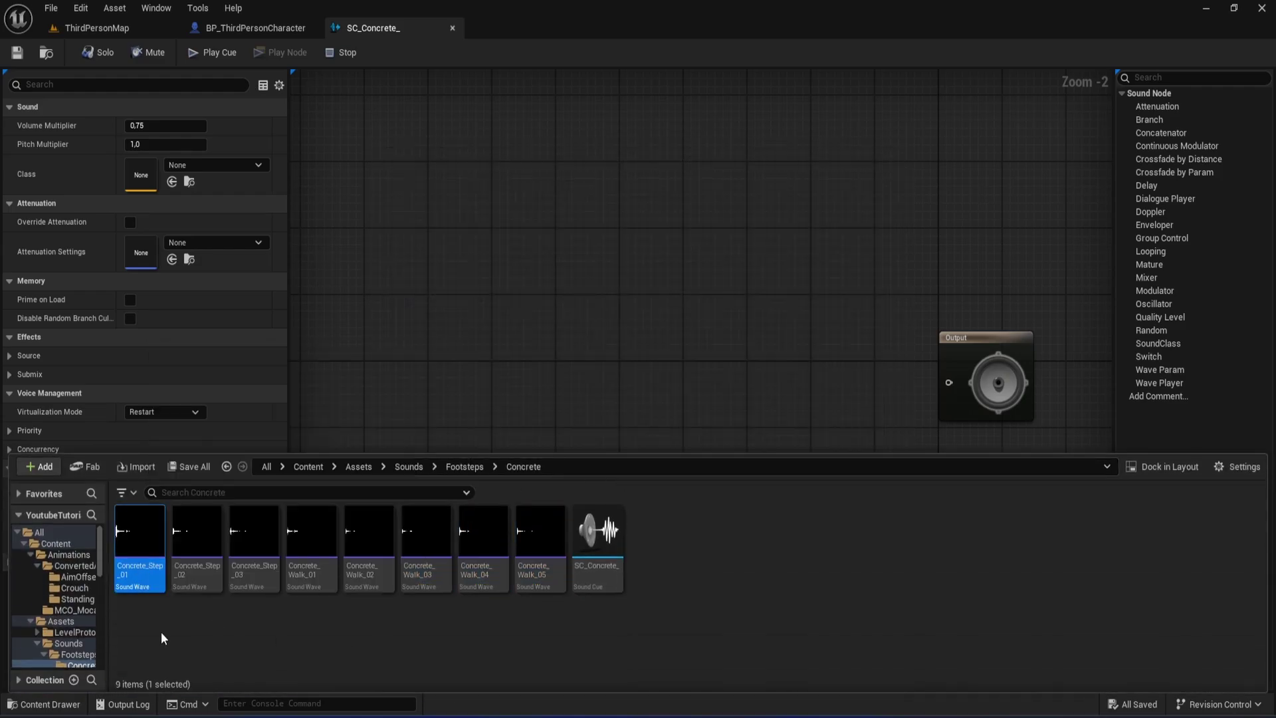
pyautogui.click(161, 631)
pyautogui.click(136, 575)
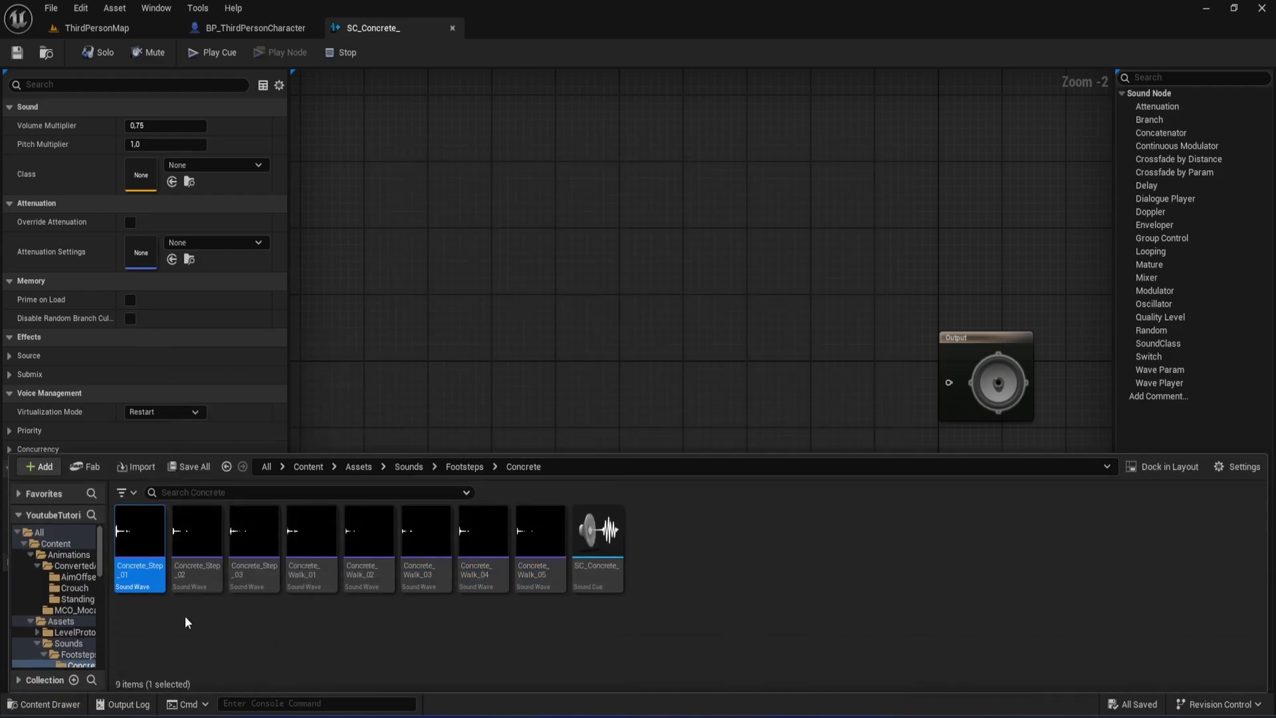
pyautogui.keyDown('shift'); pyautogui.click(532, 588); pyautogui.keyUp('shift')
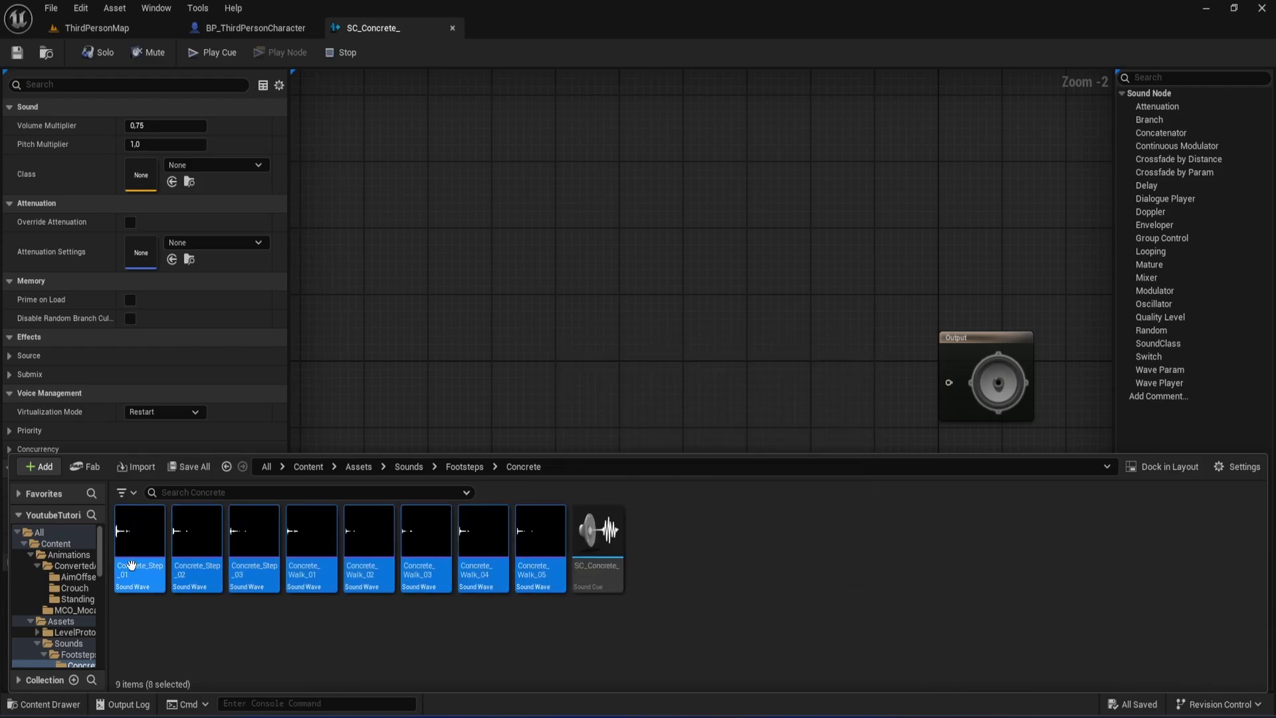
# Step: Drop the eight Concrete waves into the graph as Wave Players and add a Random node
pyautogui.moveTo(160, 535); pyautogui.dragTo(651, 366)
pyautogui.moveTo(651, 365); pyautogui.dragTo(570, 401, button='right')
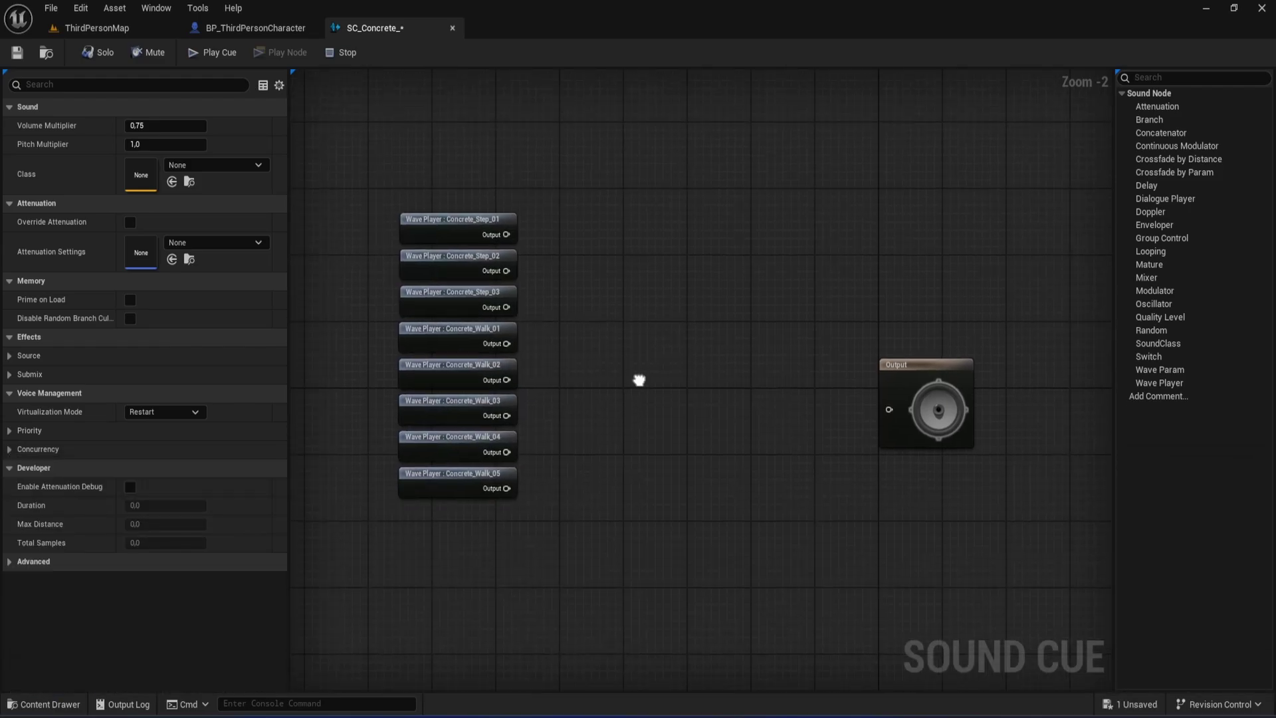
pyautogui.moveTo(881, 372); pyautogui.dragTo(951, 353)
pyautogui.rightClick(652, 359)
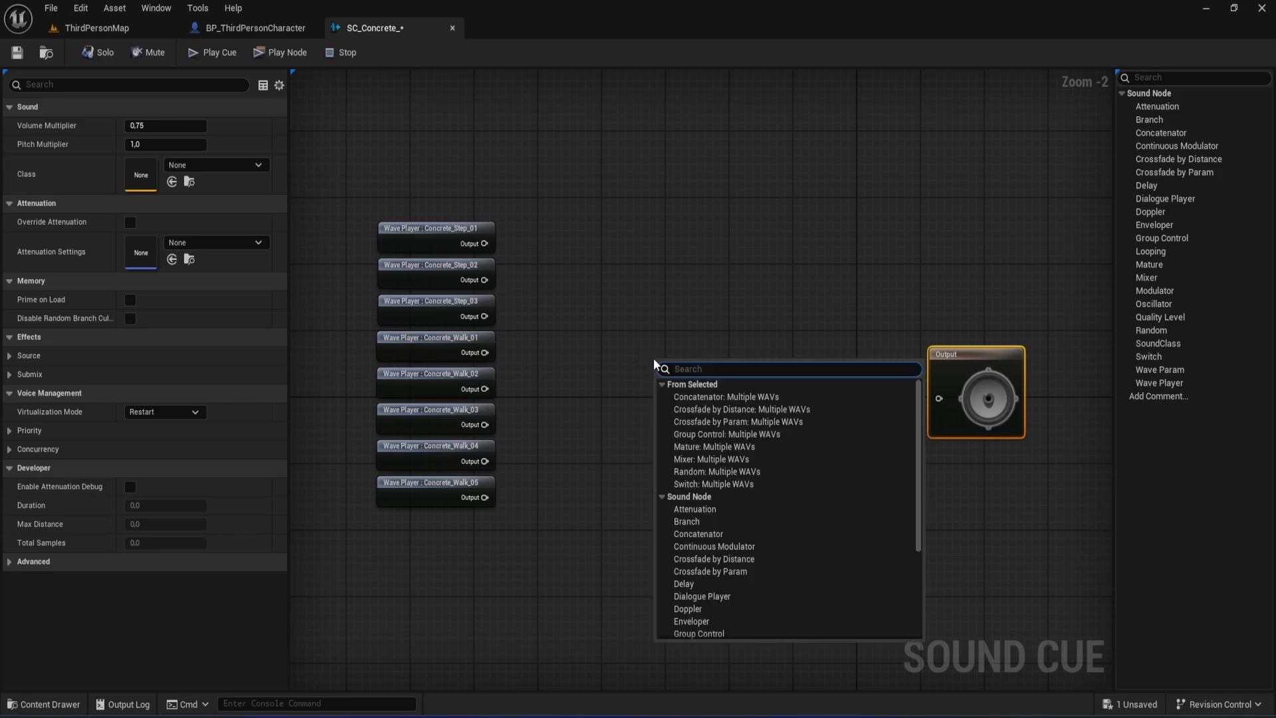
pyautogui.write('rand')
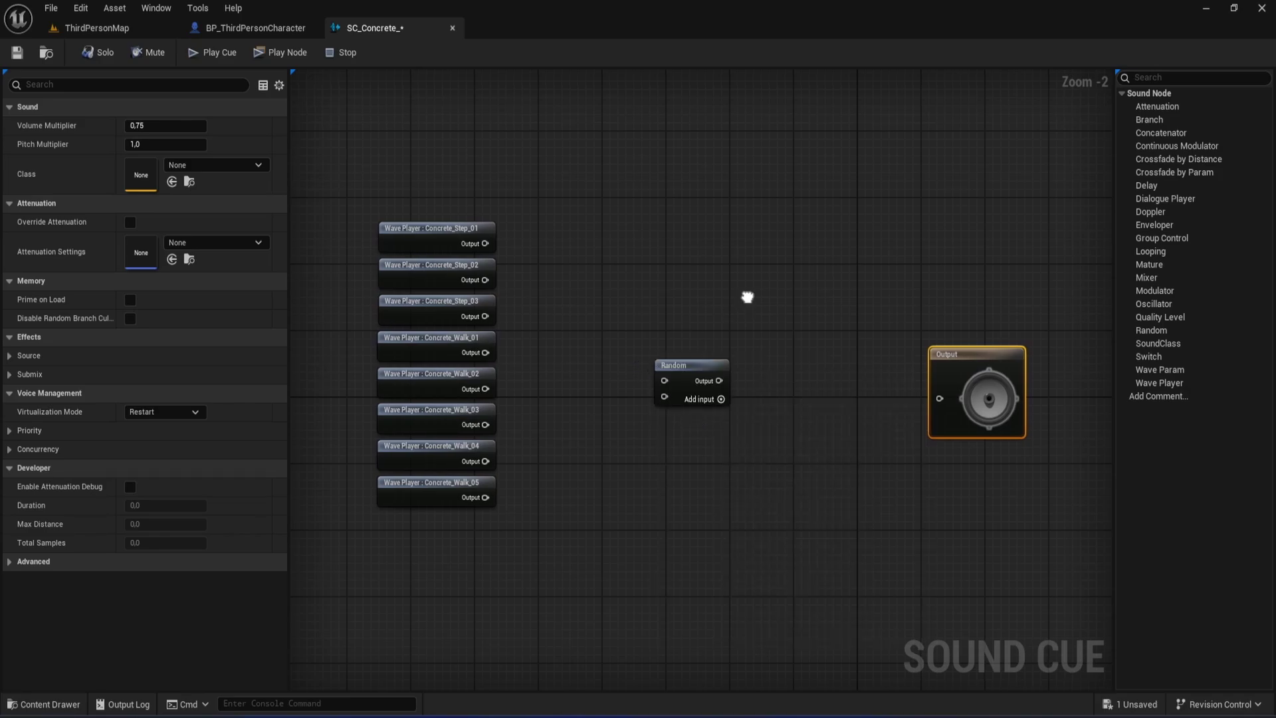
pyautogui.moveTo(749, 293); pyautogui.dragTo(702, 362, button='right')
pyautogui.click(703, 362)
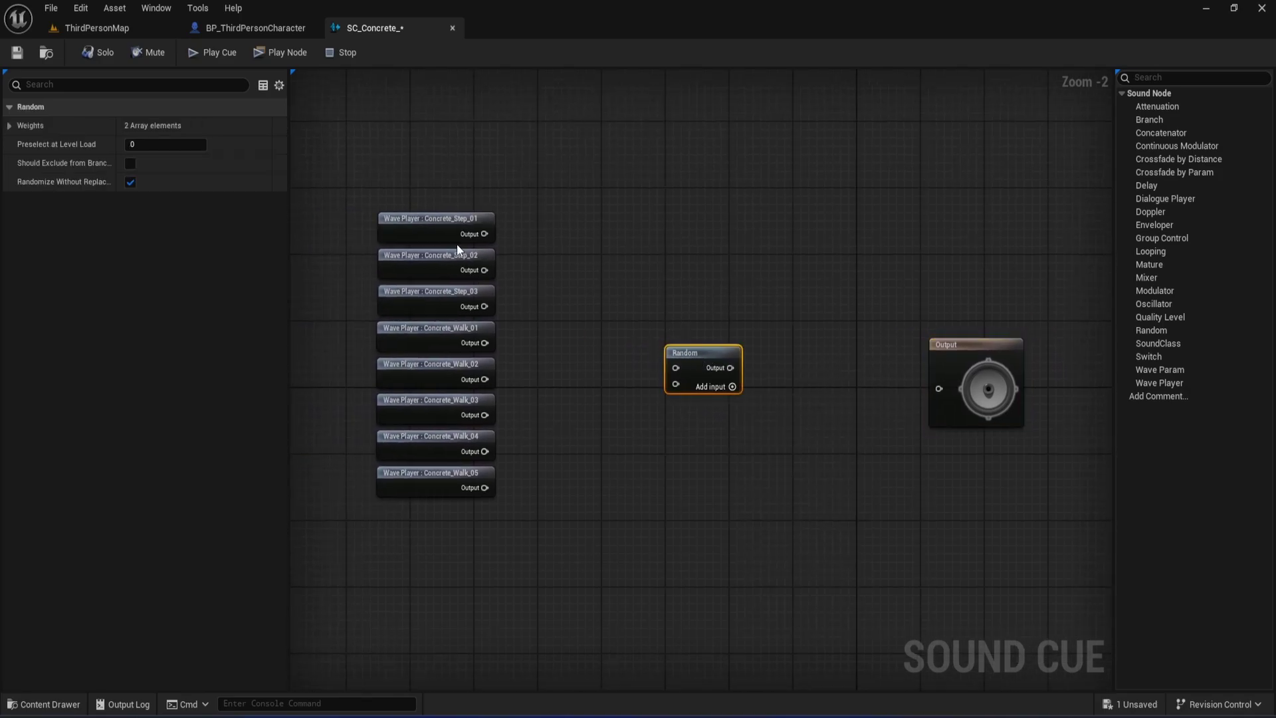
# Step: Wire Concrete_Step_01–03 and Concrete_Walk_01–04 into the Random node's inputs
pyautogui.moveTo(485, 234); pyautogui.dragTo(676, 367)
pyautogui.click(732, 386)
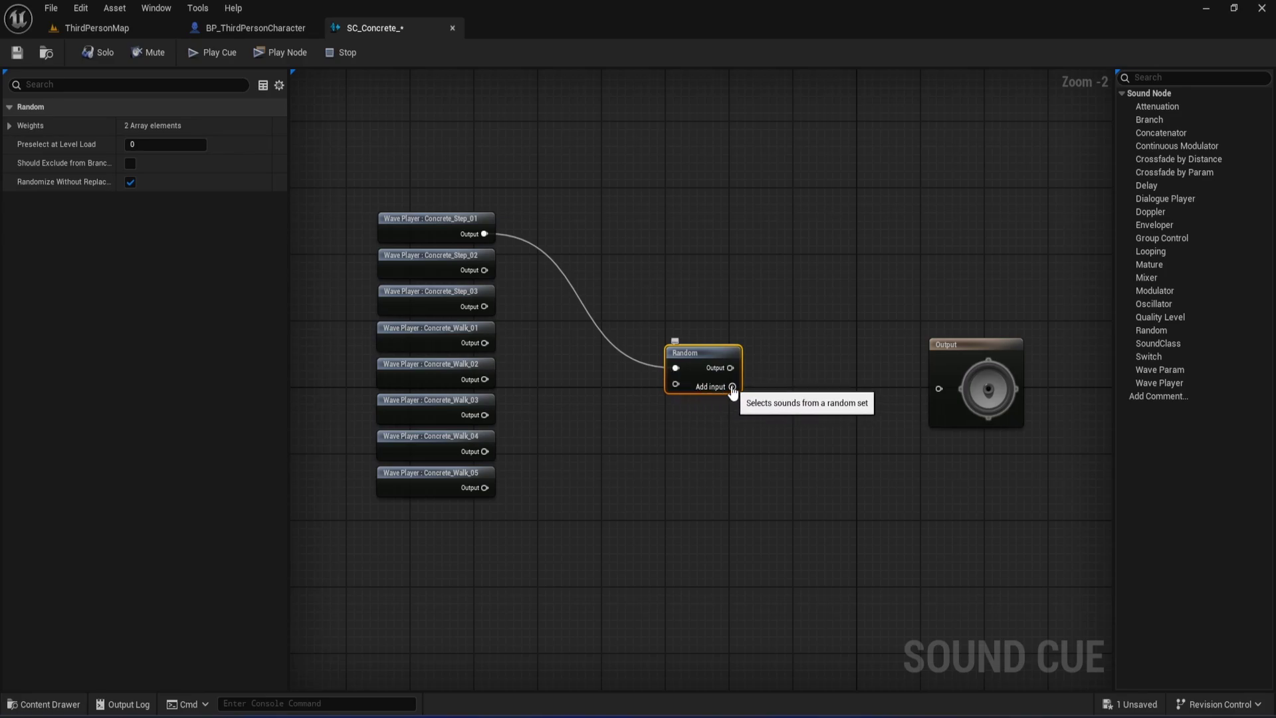
pyautogui.click(733, 387)
pyautogui.click(732, 388)
pyautogui.click(733, 388)
pyautogui.click(733, 388)
pyautogui.moveTo(484, 270)
pyautogui.mouseDown()
pyautogui.moveTo(675, 400)
pyautogui.moveTo(675, 384)
pyautogui.mouseUp()
pyautogui.moveTo(484, 306); pyautogui.dragTo(674, 399)
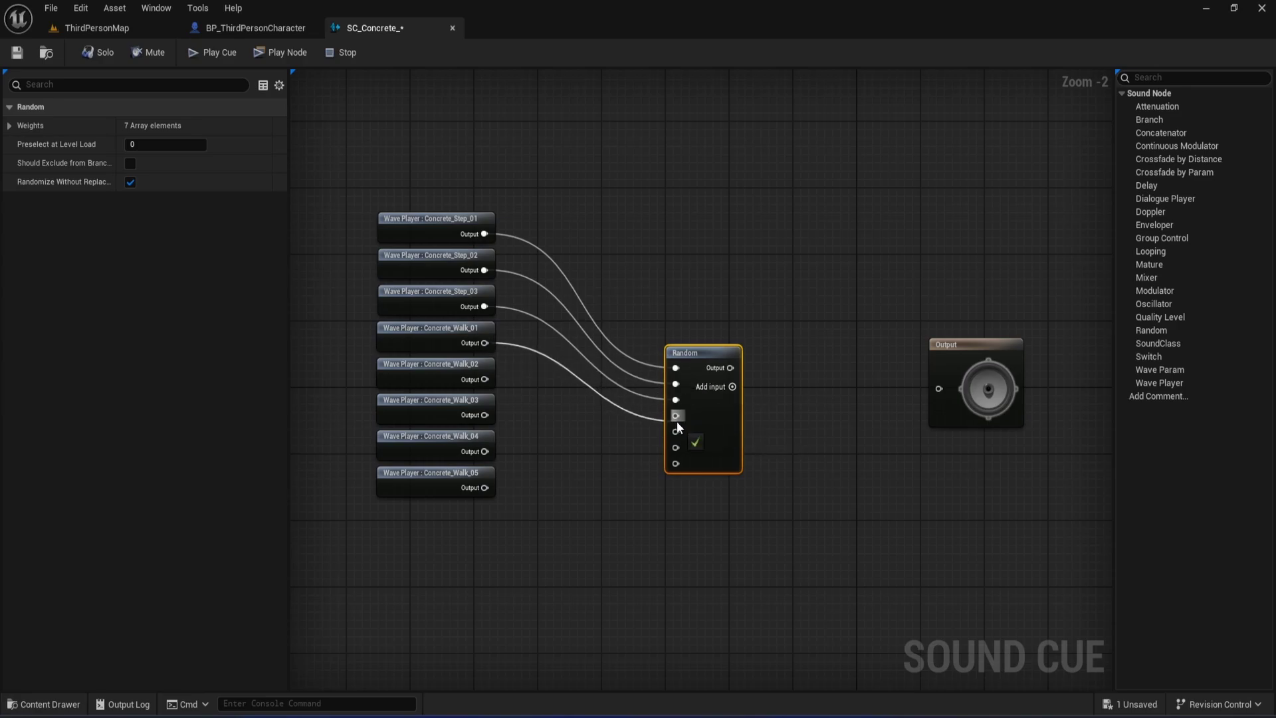
pyautogui.moveTo(487, 344); pyautogui.dragTo(675, 415)
pyautogui.moveTo(484, 379); pyautogui.dragTo(675, 432)
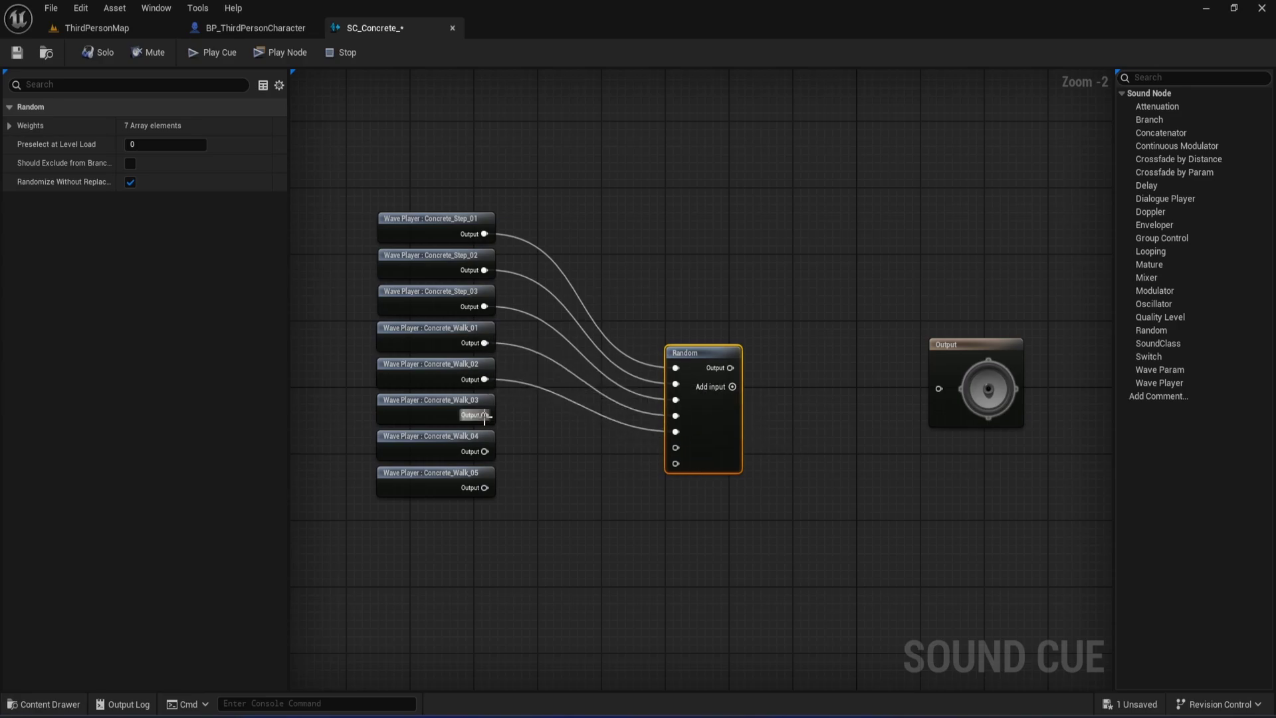
pyautogui.moveTo(538, 424); pyautogui.dragTo(677, 452)
pyautogui.moveTo(485, 451); pyautogui.dragTo(675, 463)
# Step: Add an eighth Random input for Concrete_Walk_05 and connect Random's output to the Output node
pyautogui.click(732, 388)
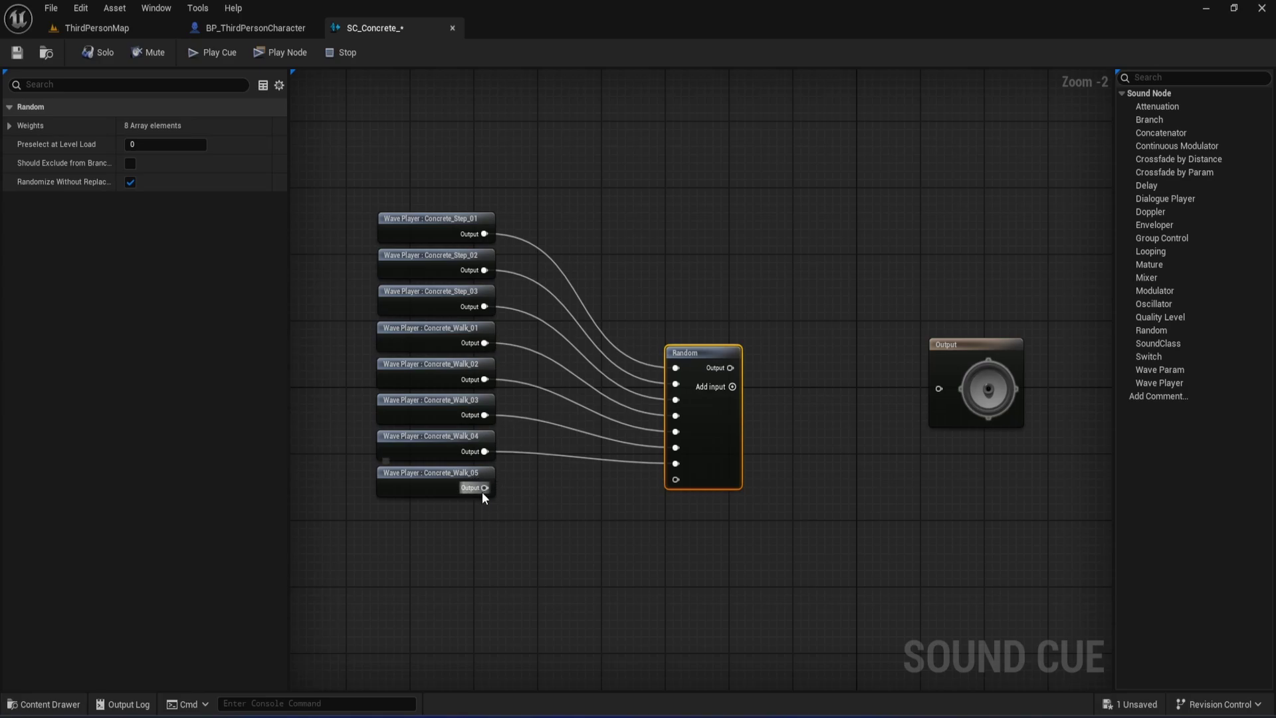
pyautogui.moveTo(484, 488); pyautogui.dragTo(676, 479)
pyautogui.moveTo(792, 395); pyautogui.dragTo(735, 386, button='right')
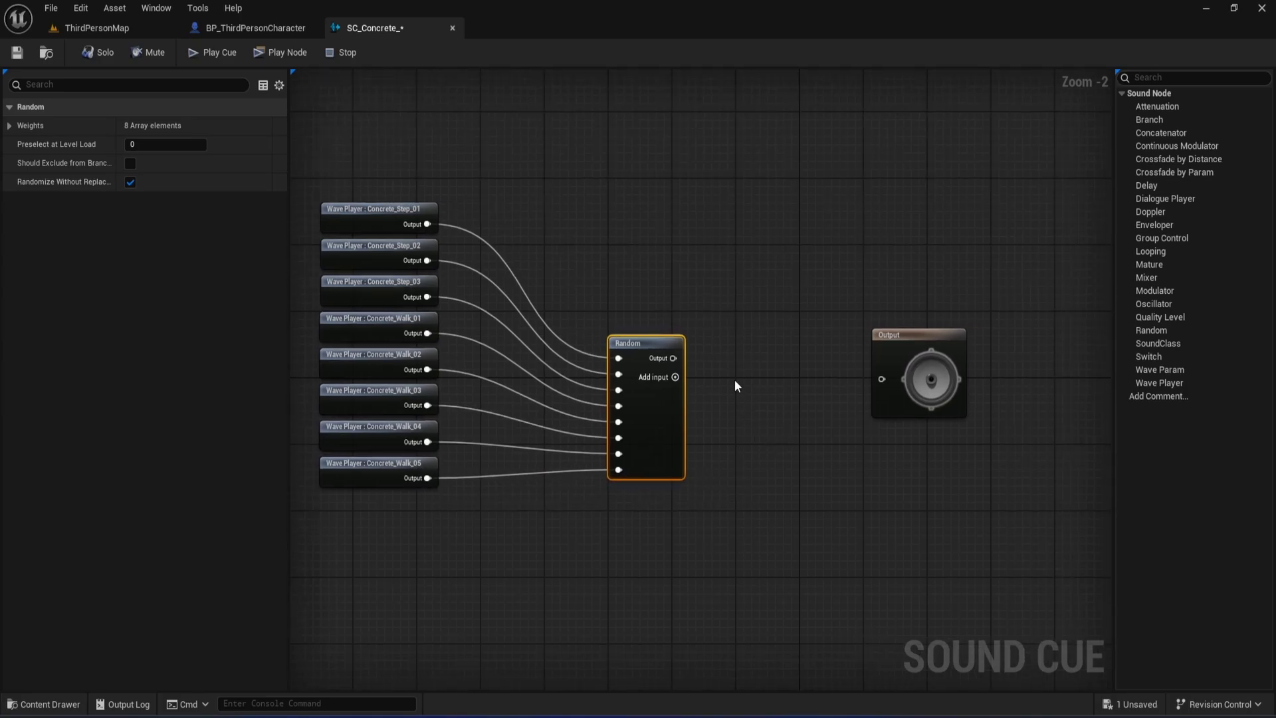
pyautogui.moveTo(884, 364); pyautogui.dragTo(899, 380)
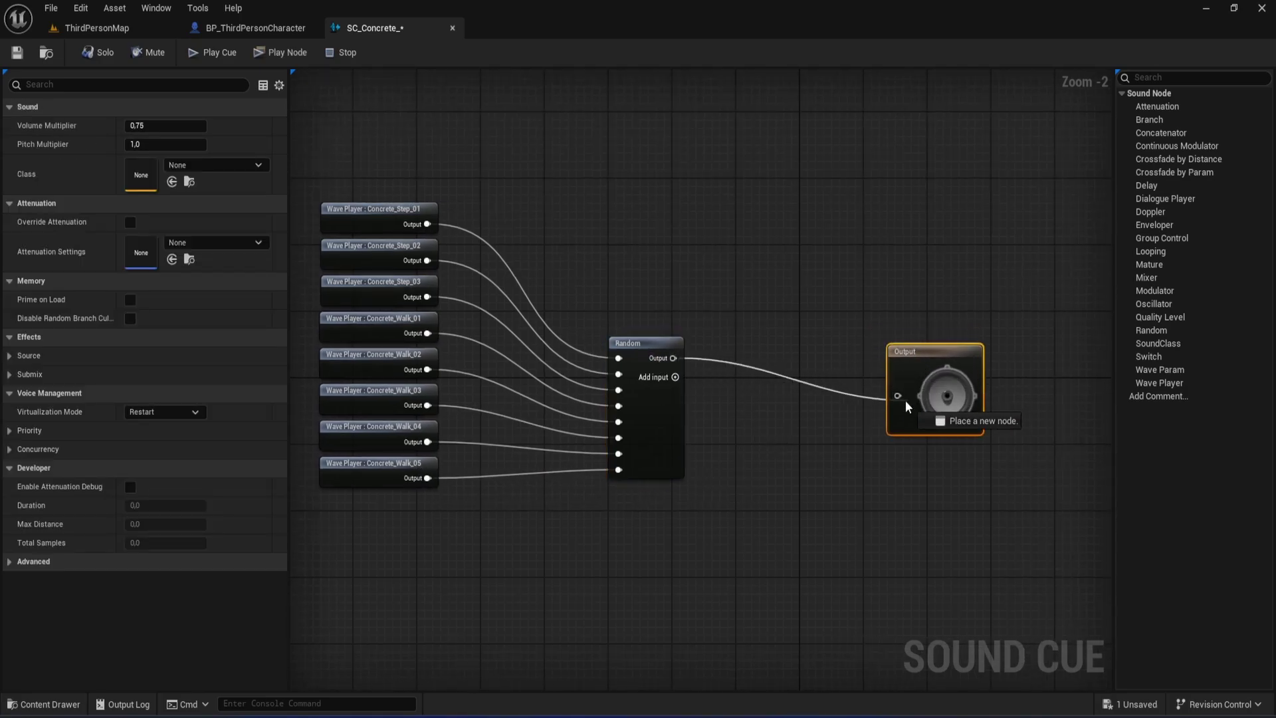
pyautogui.moveTo(667, 360); pyautogui.dragTo(898, 396)
# Step: Play the SC_Concrete_ cue repeatedly from the Content Drawer to hear the random concrete footsteps
pyautogui.hotkey('ctrl', 'space')
pyautogui.click(596, 540)
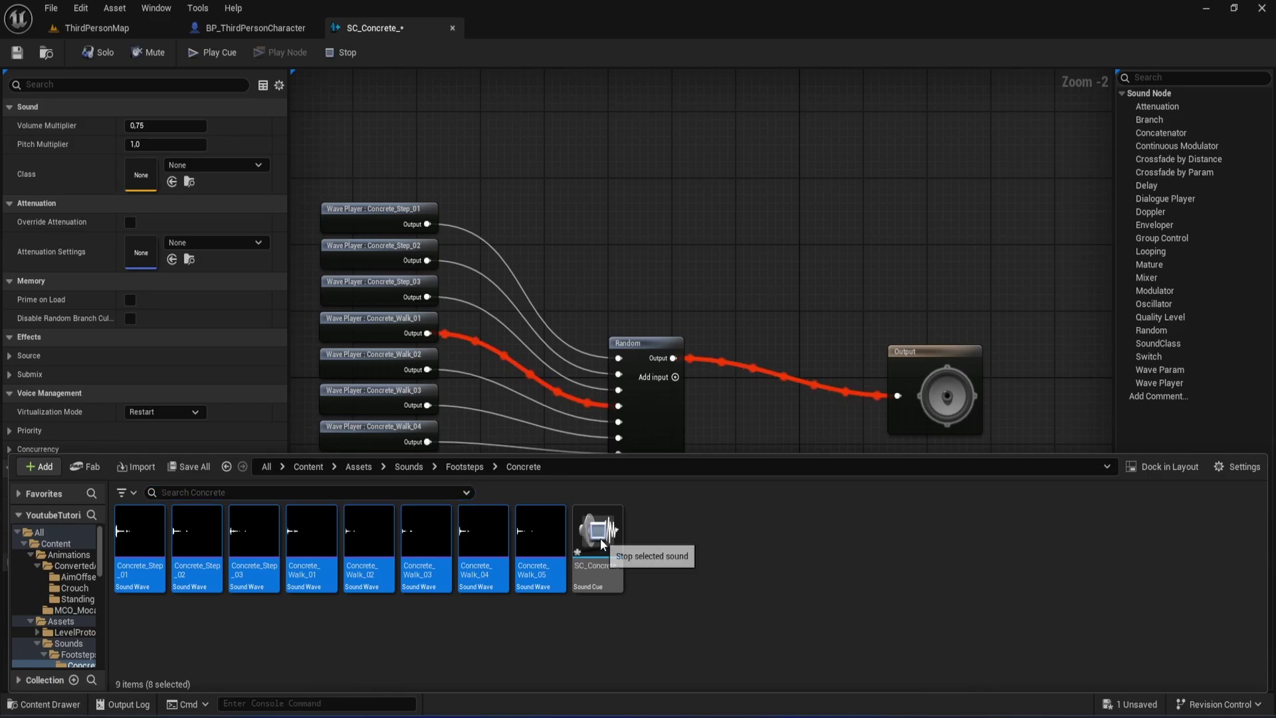
pyautogui.click(596, 540)
pyautogui.rightClick(734, 409)
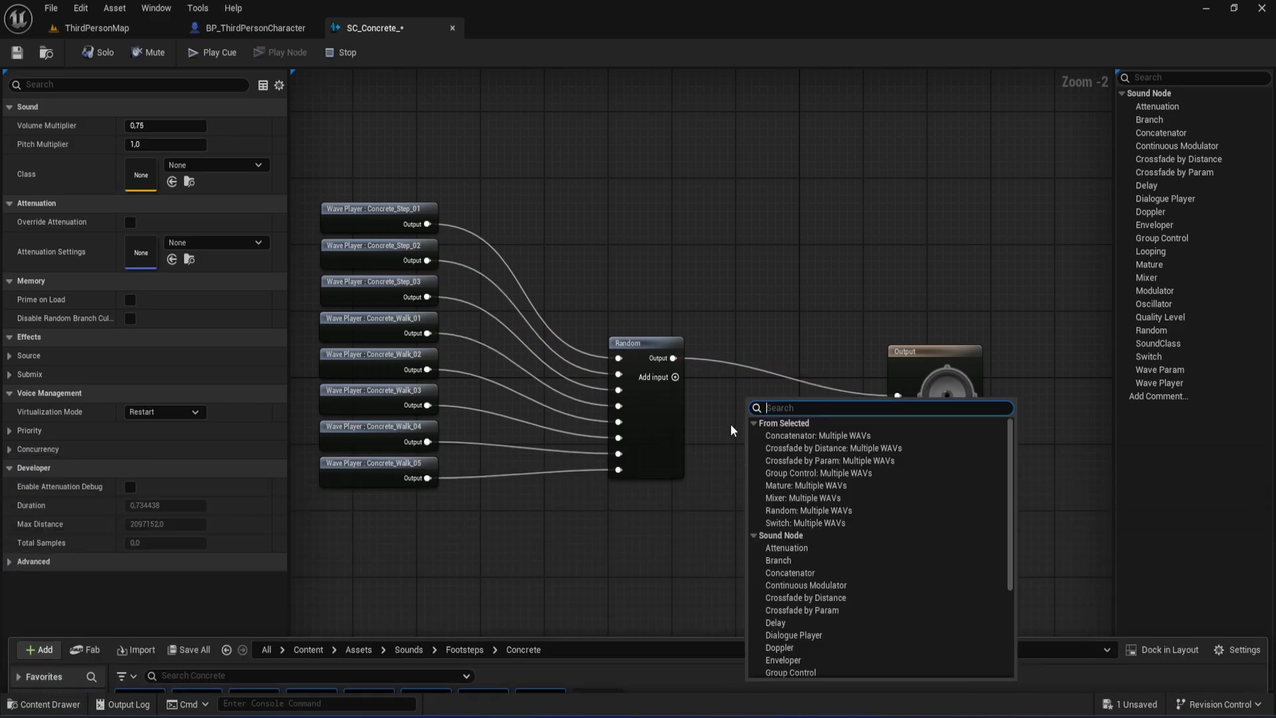
pyautogui.moveTo(731, 423); pyautogui.dragTo(747, 371, button='right')
pyautogui.hotkey('ctrl', 'space')
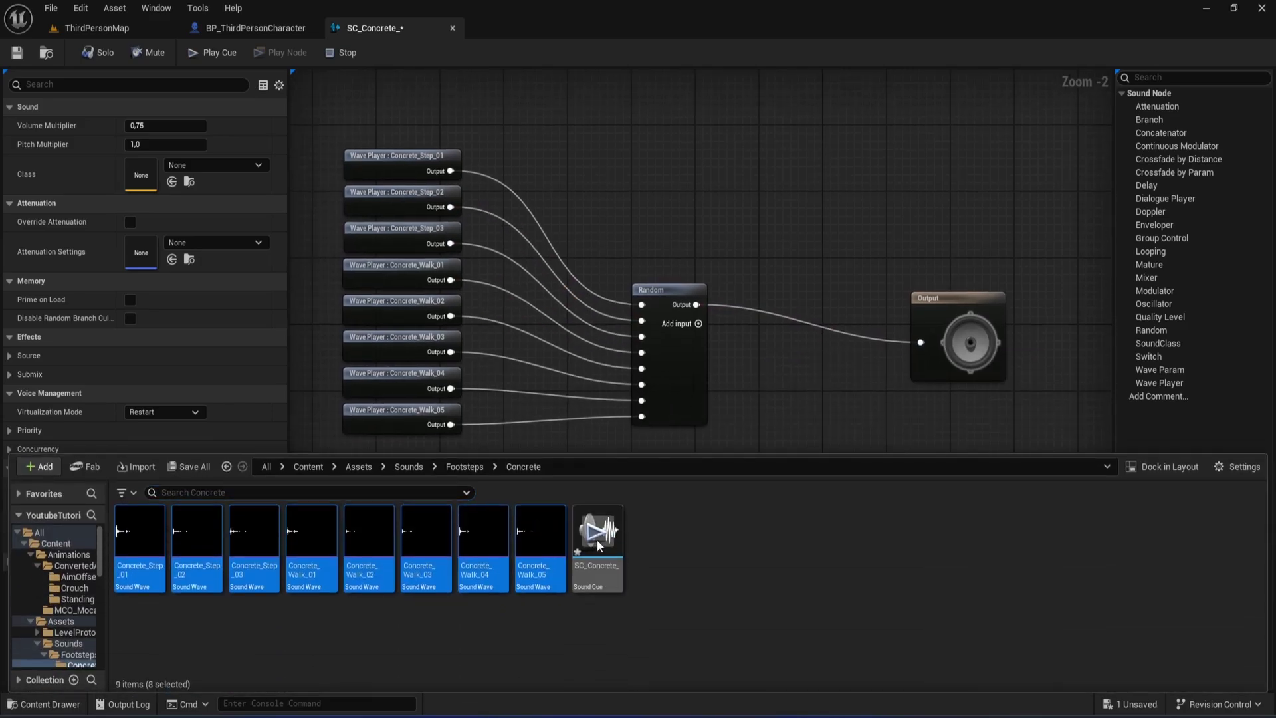
pyautogui.click(596, 539)
pyautogui.click(597, 542)
pyautogui.click(597, 542)
pyautogui.click(597, 541)
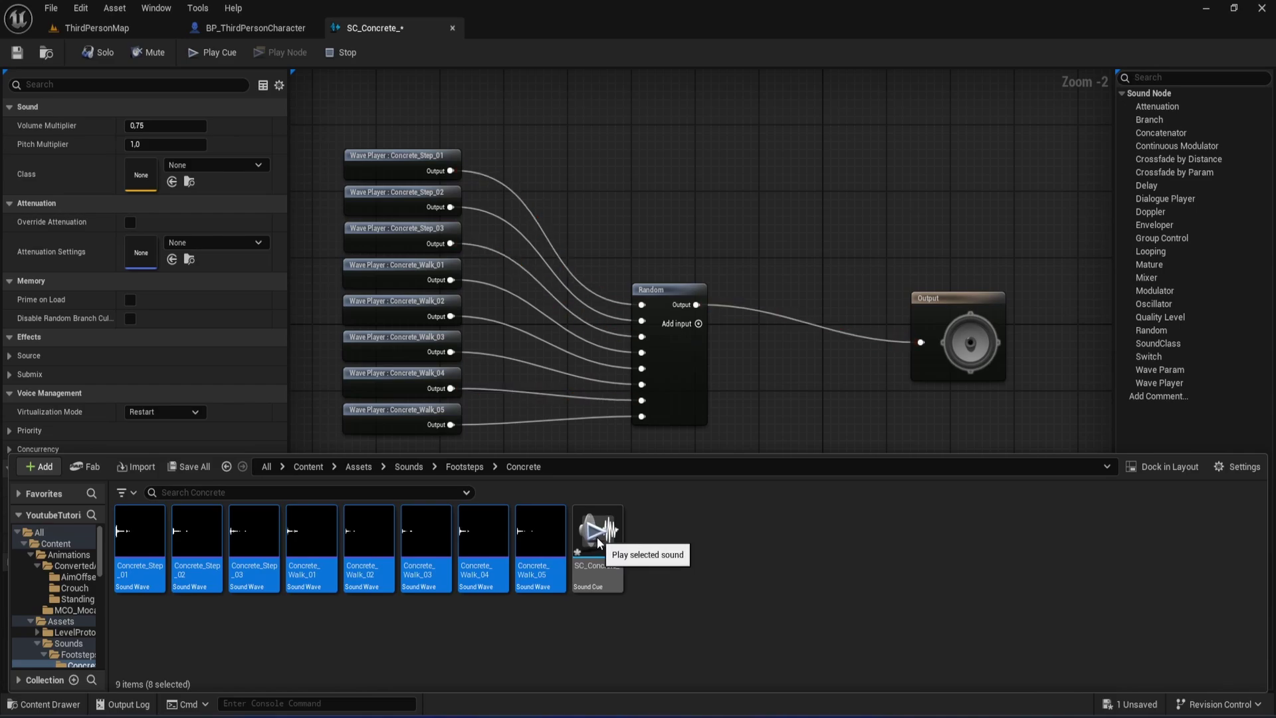
pyautogui.click(597, 541)
# Step: Close the drawer and move the Output node up and to the right
pyautogui.click(853, 370)
pyautogui.scroll(-2, 728, 422)
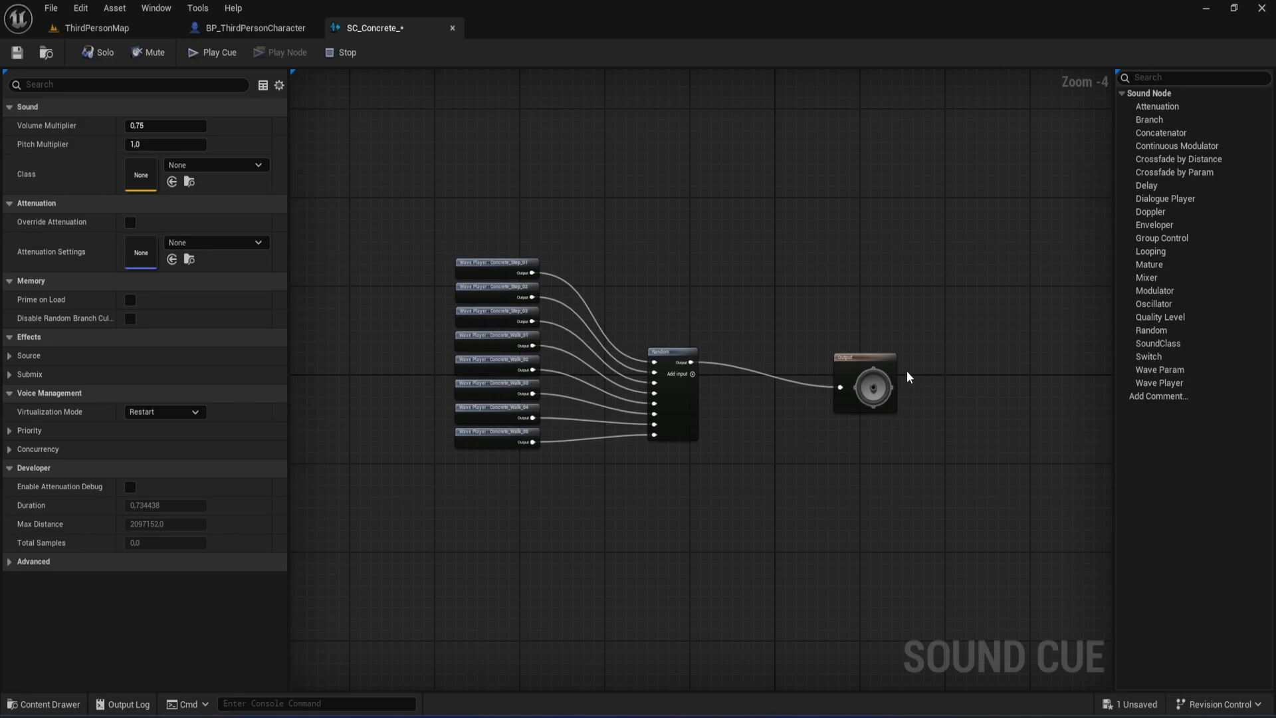
pyautogui.scroll(2, 907, 369)
pyautogui.moveTo(800, 352); pyautogui.dragTo(939, 352, button='right')
pyautogui.moveTo(992, 369); pyautogui.dragTo(1068, 344)
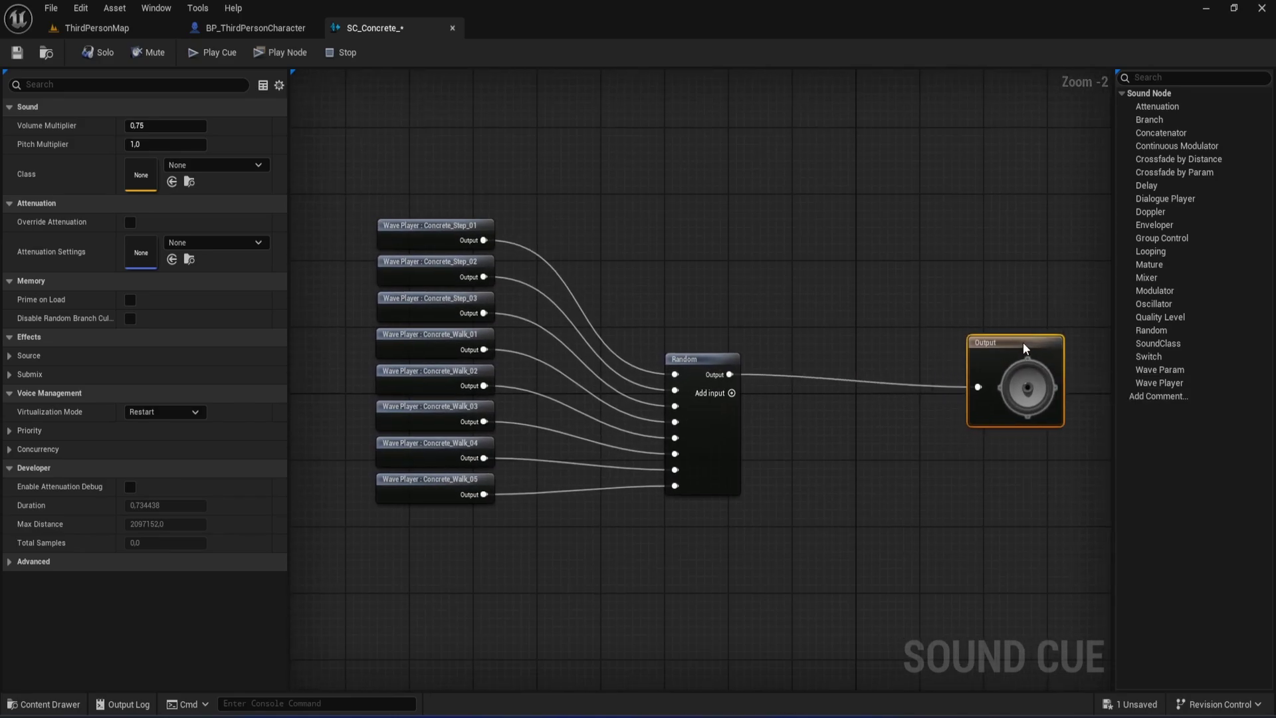
# Step: Insert a Modulator node between Random and Output in the SC_Concrete_ graph
pyautogui.click(877, 342)
pyautogui.moveTo(877, 343)
pyautogui.mouseDown(button='right')
pyautogui.moveTo(749, 352)
pyautogui.moveTo(878, 333)
pyautogui.mouseUp(button='right')
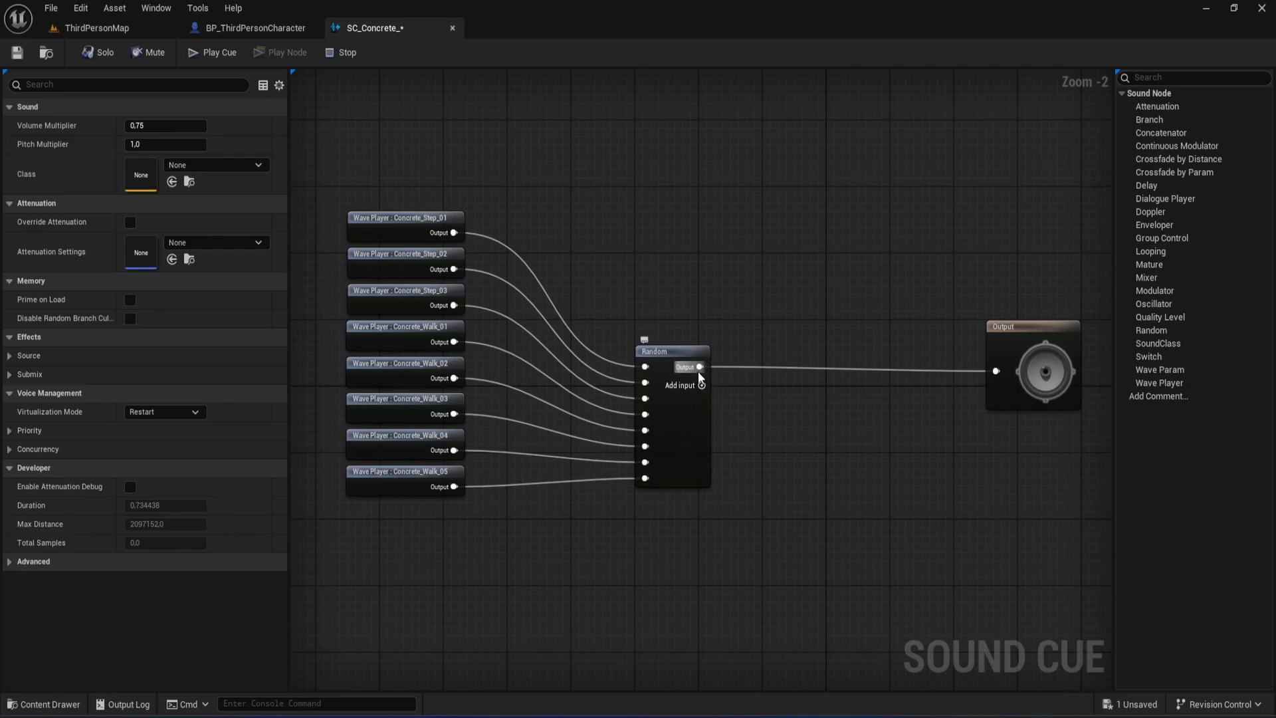
pyautogui.moveTo(699, 369); pyautogui.dragTo(765, 384)
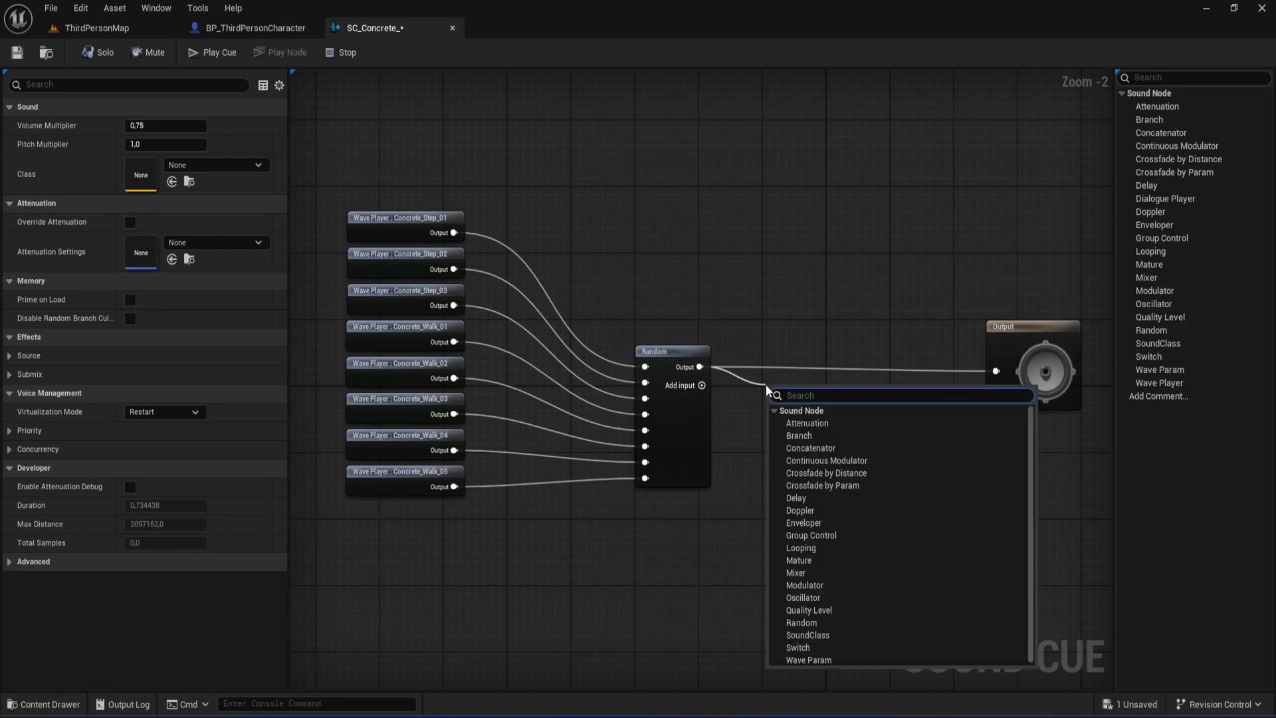
pyautogui.write('mod')
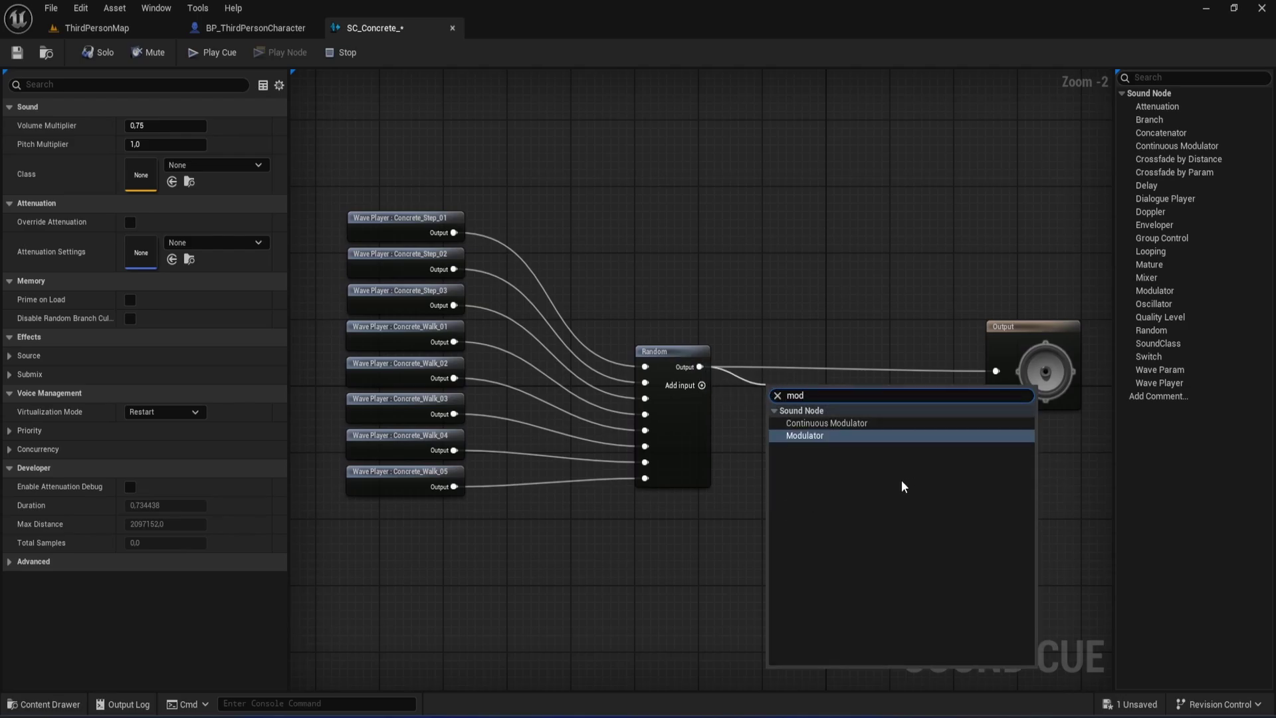
pyautogui.click(825, 434)
pyautogui.moveTo(821, 406); pyautogui.dragTo(997, 372)
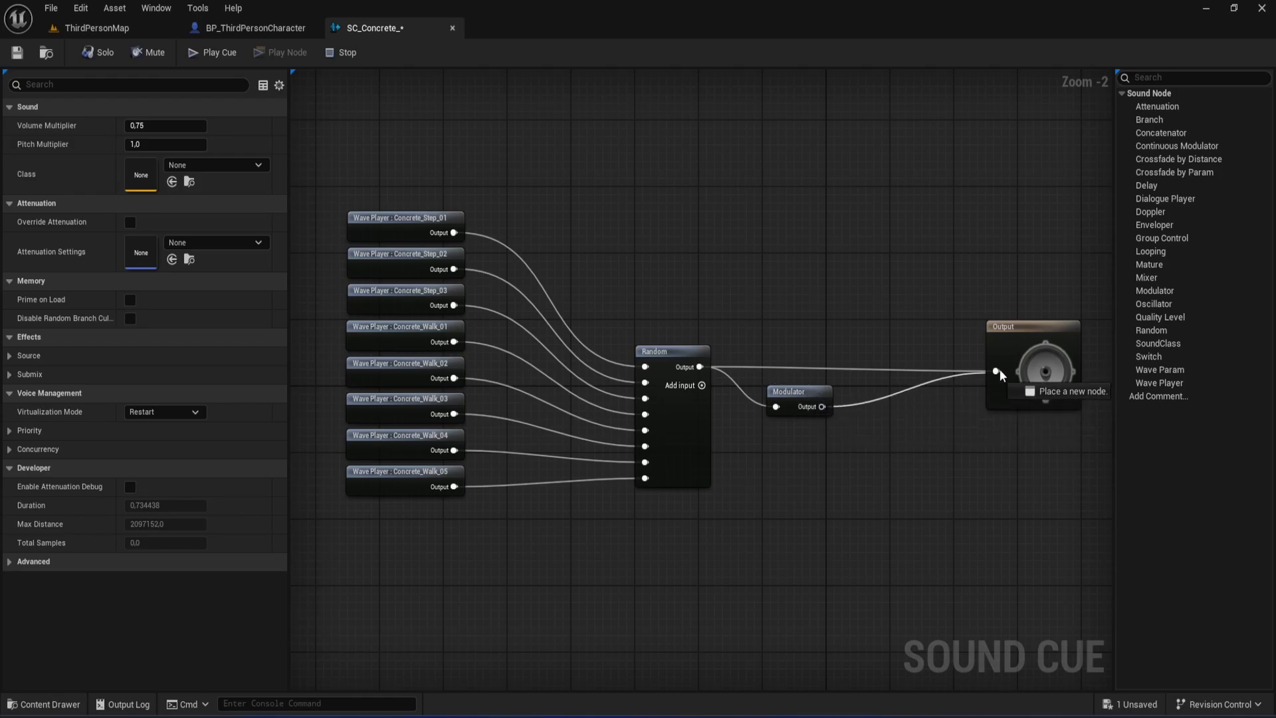
pyautogui.moveTo(805, 389); pyautogui.dragTo(808, 373)
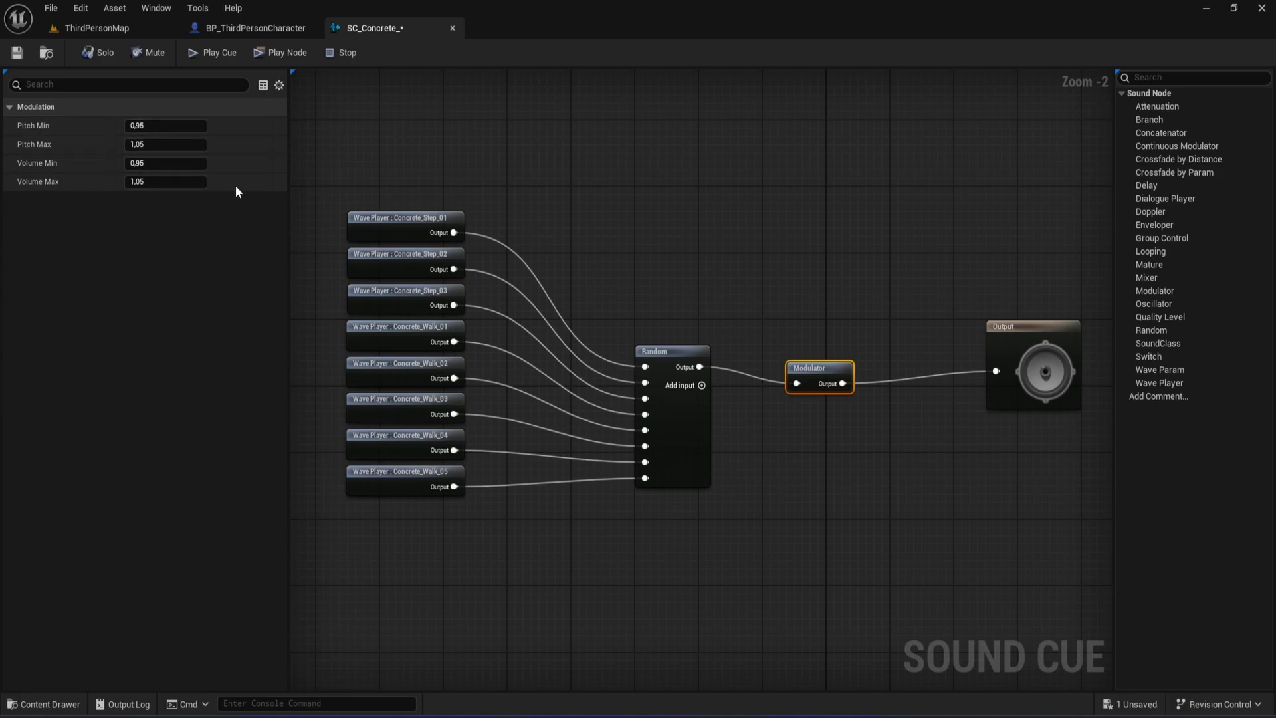
# Step: Replay the SC_Concrete_ cue several times to hear the pitch and volume variation
pyautogui.click(716, 289)
pyautogui.hotkey('ctrl', 'space')
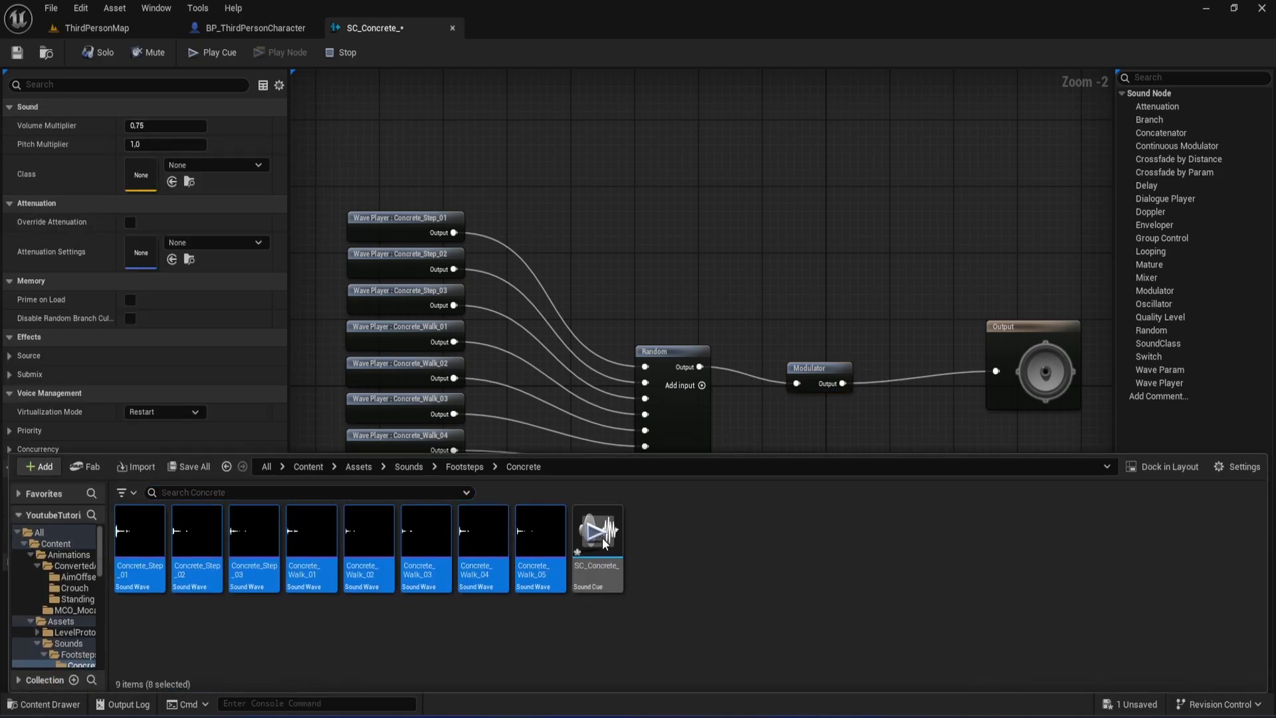
pyautogui.click(605, 544)
pyautogui.click(589, 535)
pyautogui.click(602, 541)
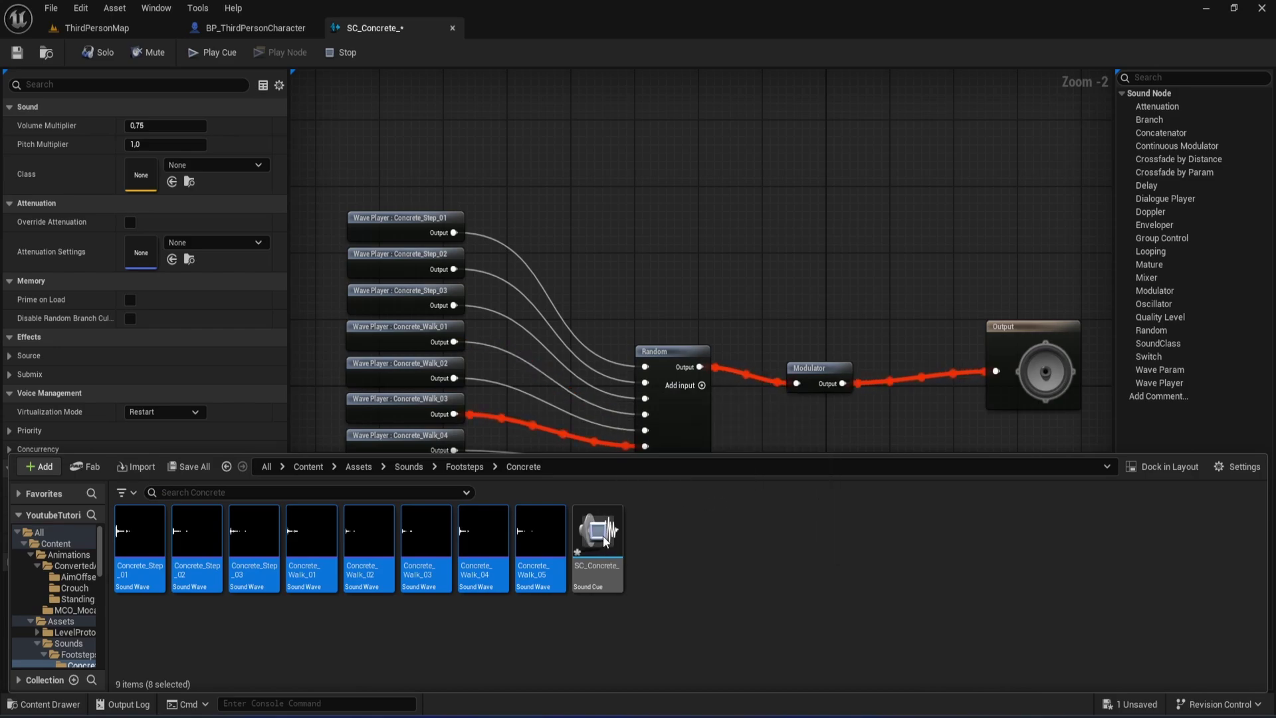
pyautogui.click(604, 542)
pyautogui.click(606, 543)
pyautogui.click(615, 551)
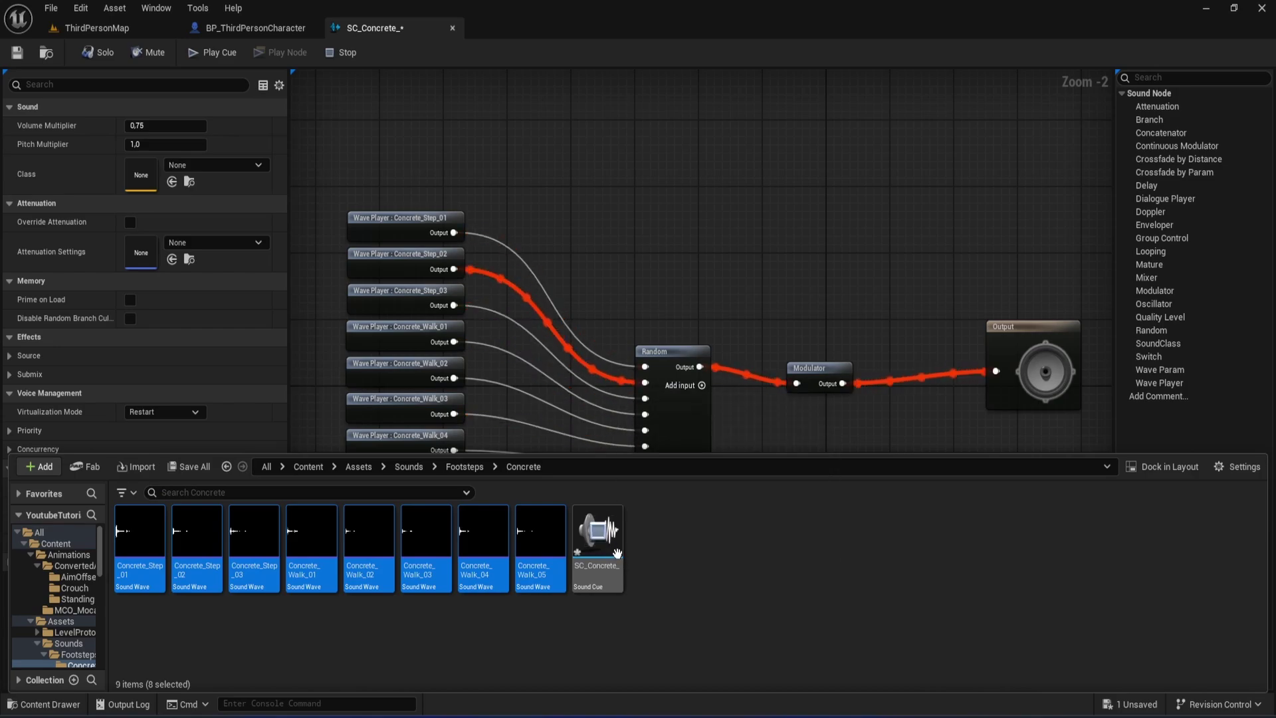
pyautogui.click(701, 249)
# Step: Create a Sound Cue named SC_Grass in the Footsteps/Grass folder and open it
pyautogui.scroll(-1, 760, 297)
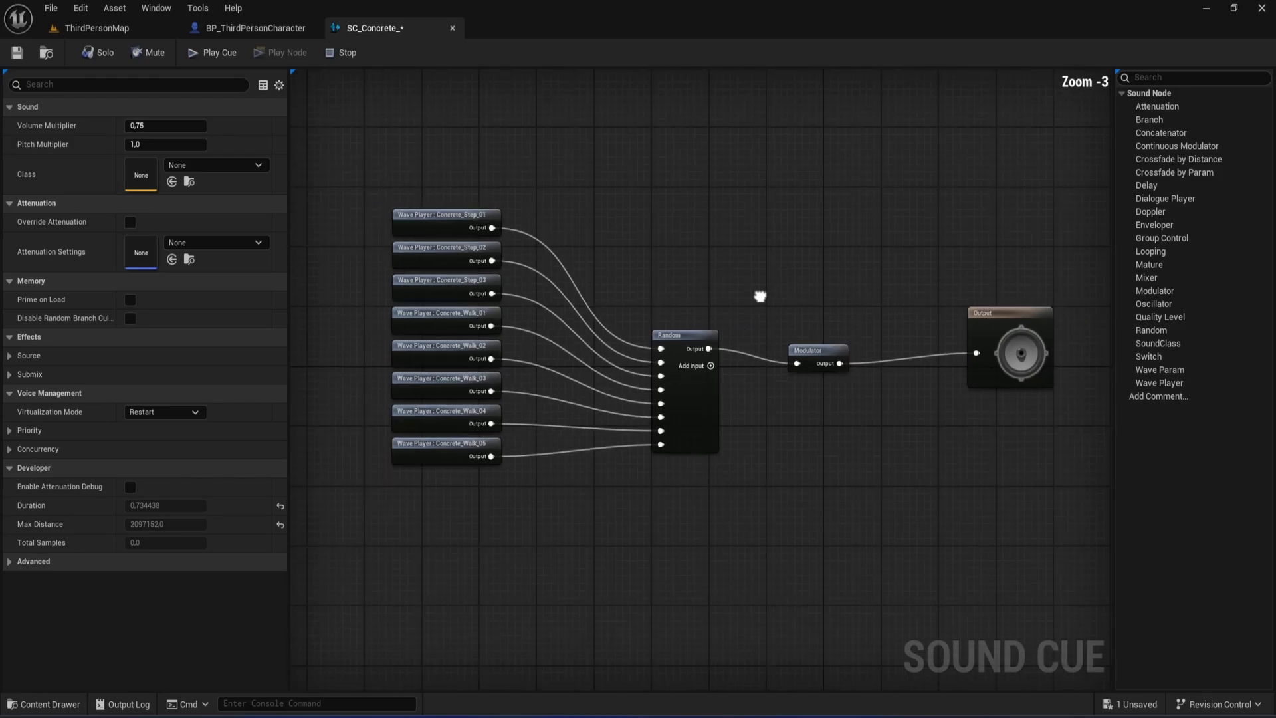
pyautogui.hotkey('ctrl', 'space')
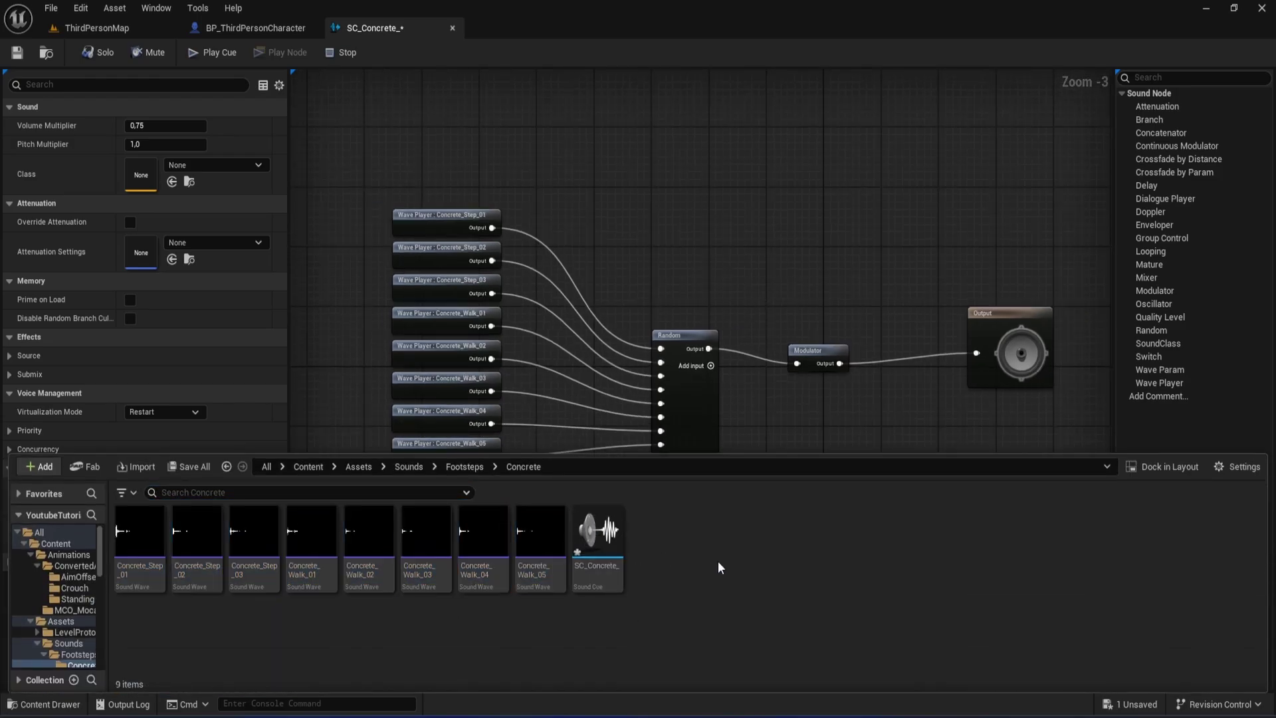
pyautogui.hotkey('alt', 'Left')
pyautogui.doubleClick(196, 531)
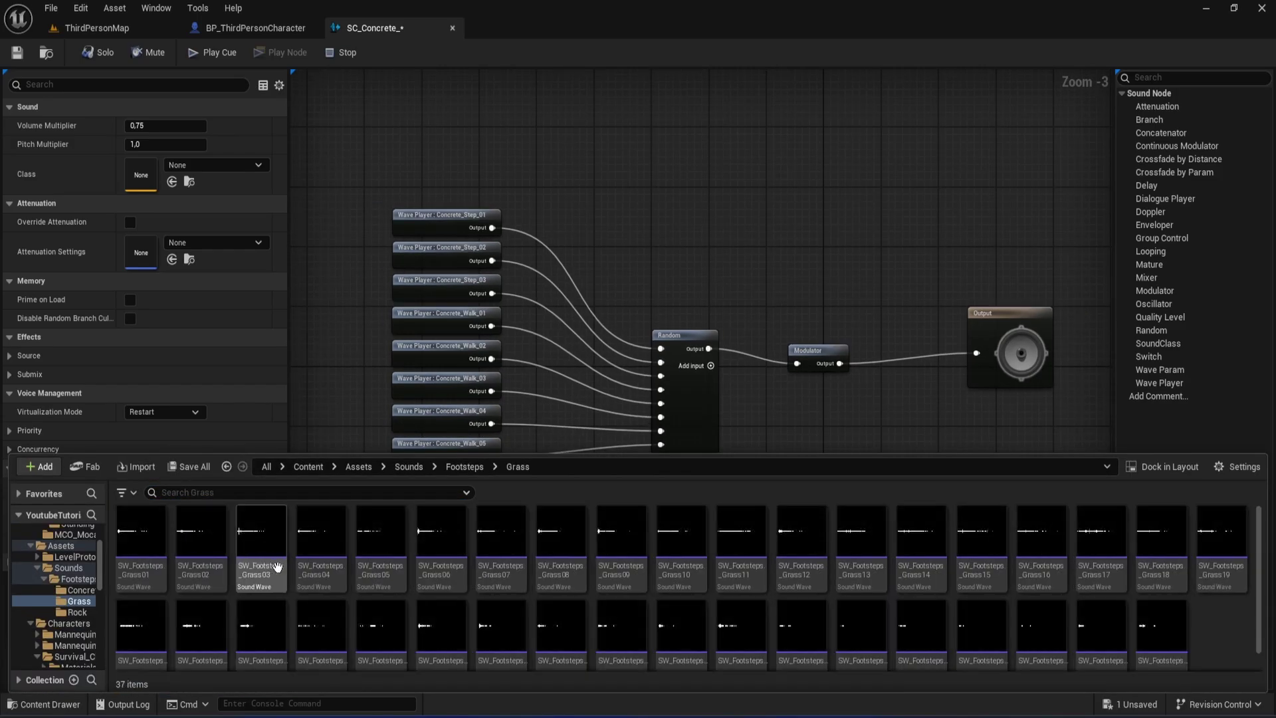
pyautogui.scroll(-1, 923, 618)
pyautogui.rightClick(1222, 622)
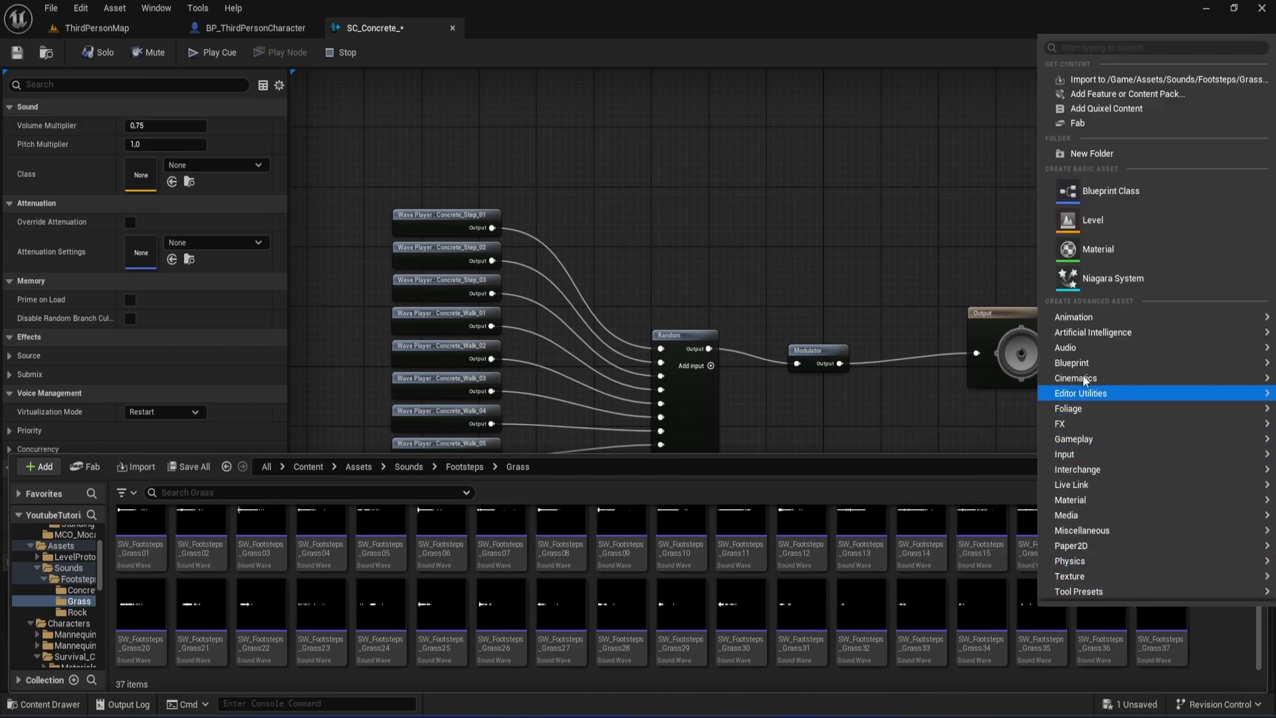
pyautogui.moveTo(1069, 348)
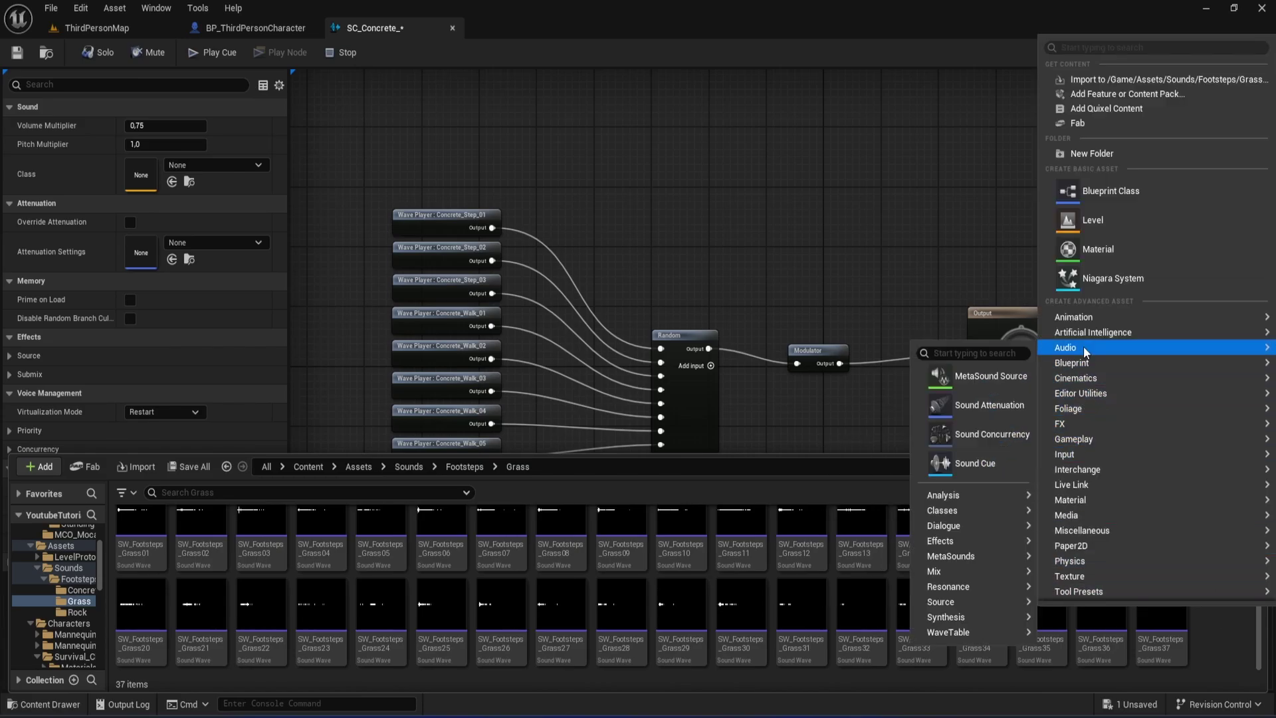
pyautogui.click(987, 466)
pyautogui.write('SC_Grass')
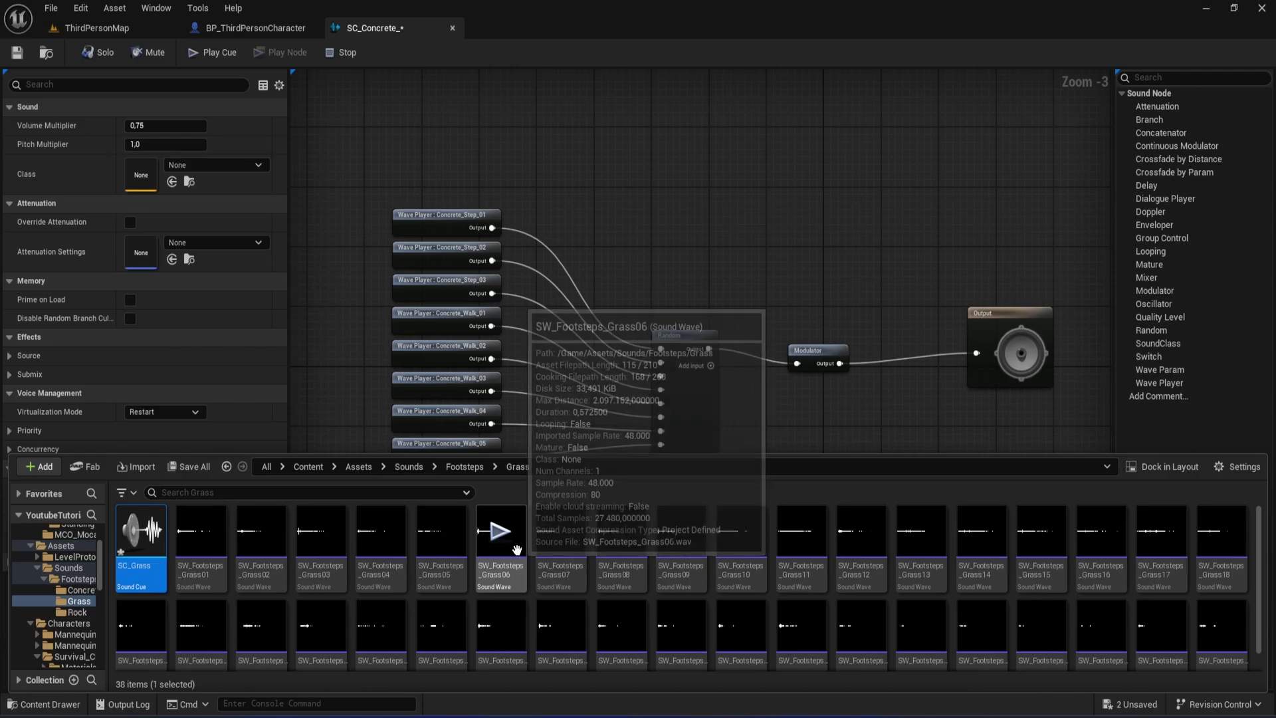
pyautogui.press('Return')
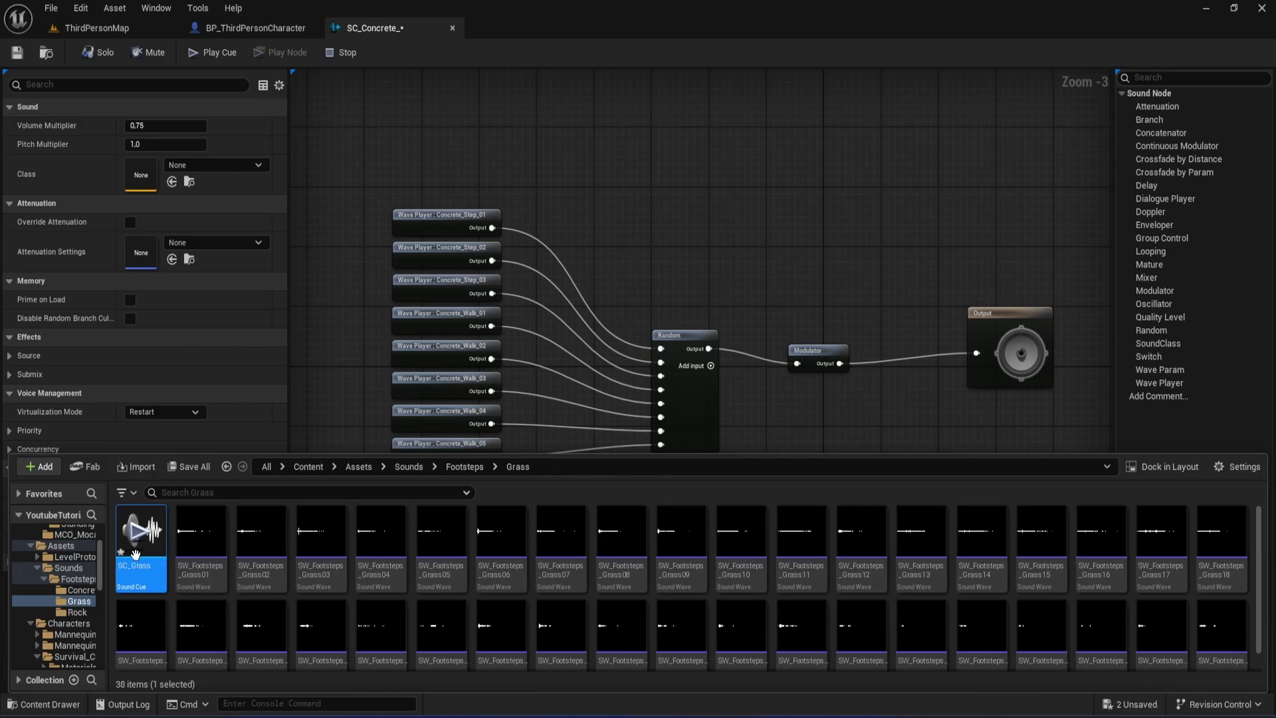
pyautogui.doubleClick(133, 532)
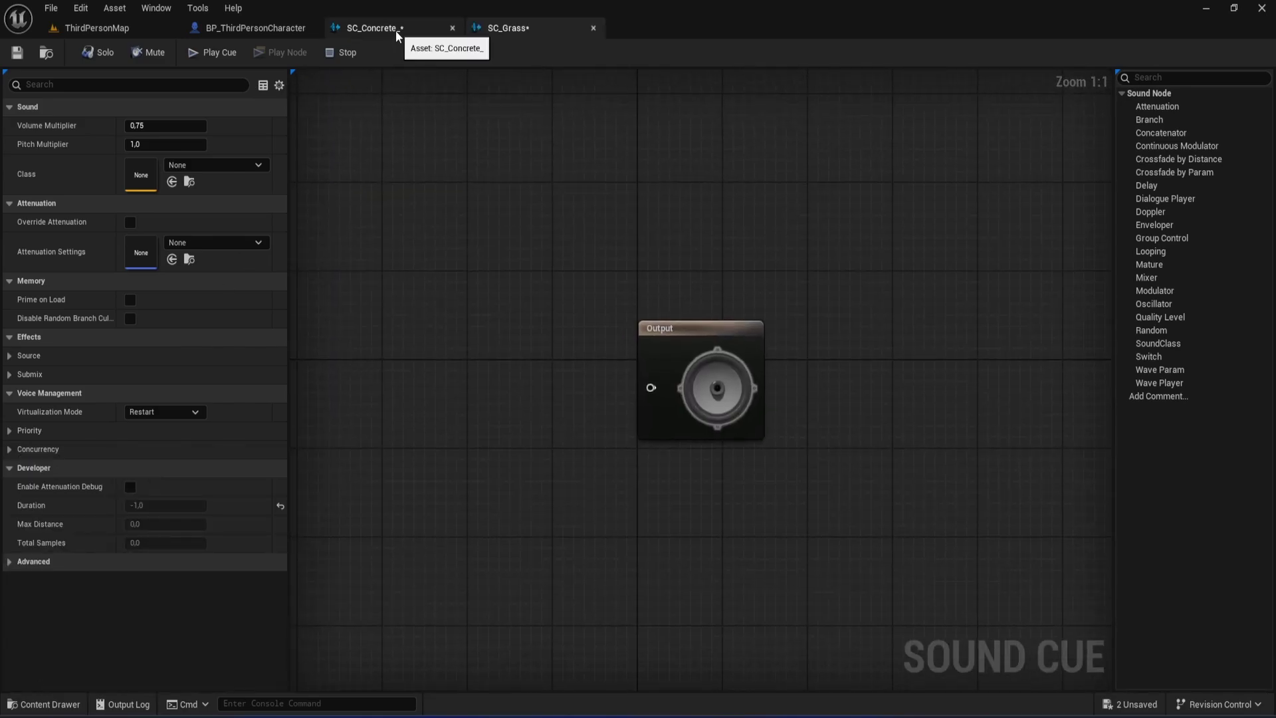
# Step: Close the SC_Concrete editor and bring up the Grass folder's sound waves
pyautogui.middleClick(396, 35)
pyautogui.moveTo(510, 270); pyautogui.dragTo(743, 265, button='right')
pyautogui.scroll(-1, 743, 265)
pyautogui.scroll(-1, 758, 291)
pyautogui.hotkey('ctrl', 'space')
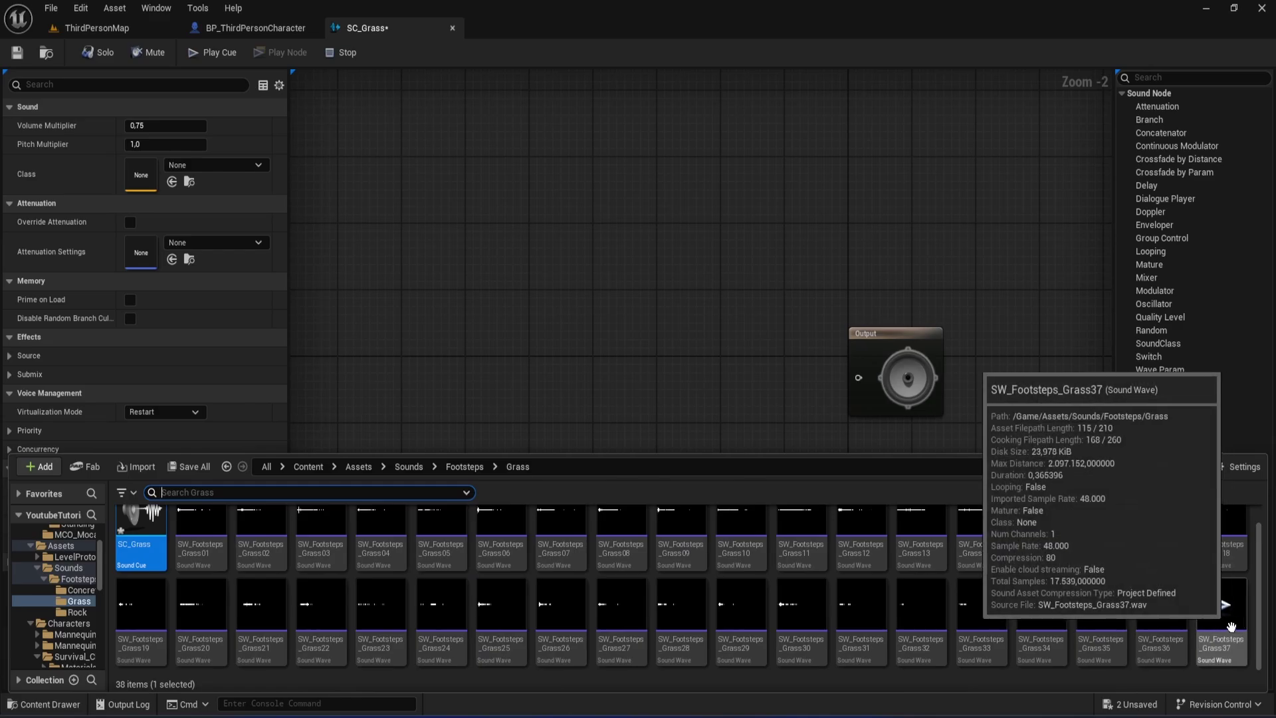
# Step: Preview the grass footstep sounds SW_Footsteps_Grass01 through Grass08
pyautogui.click(205, 537)
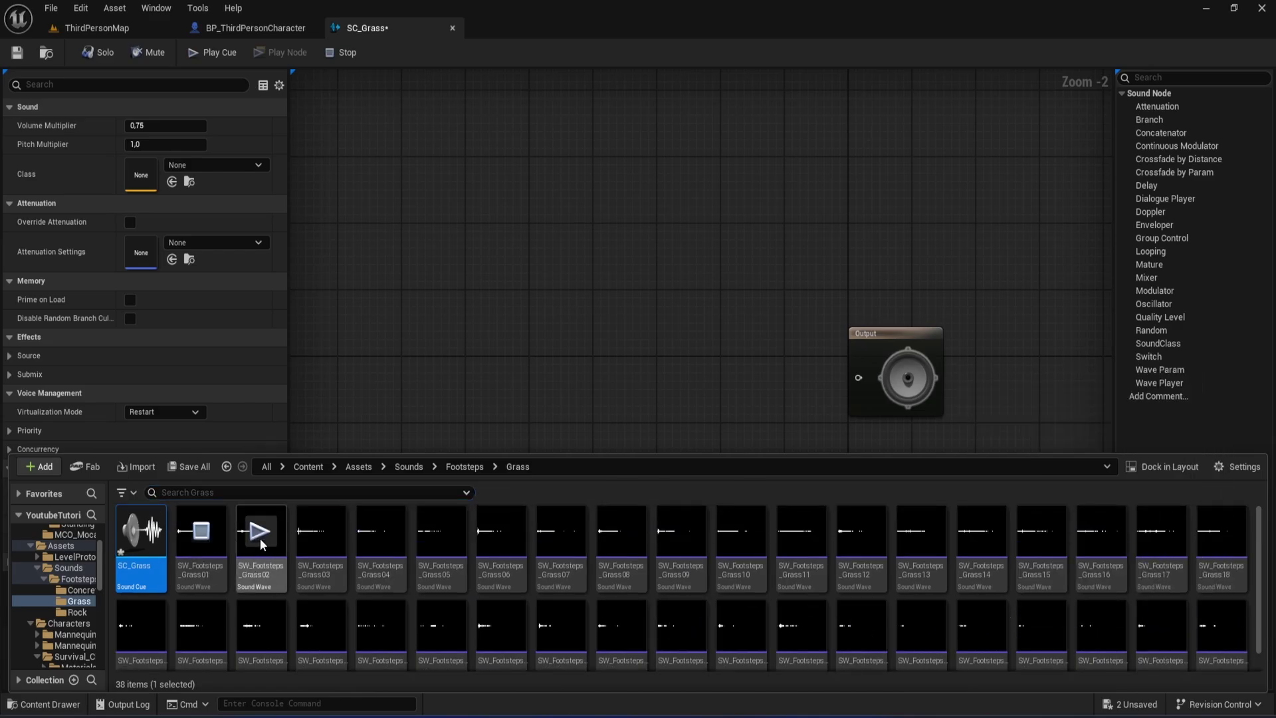
pyautogui.click(260, 535)
pyautogui.click(317, 533)
pyautogui.click(379, 531)
pyautogui.click(440, 532)
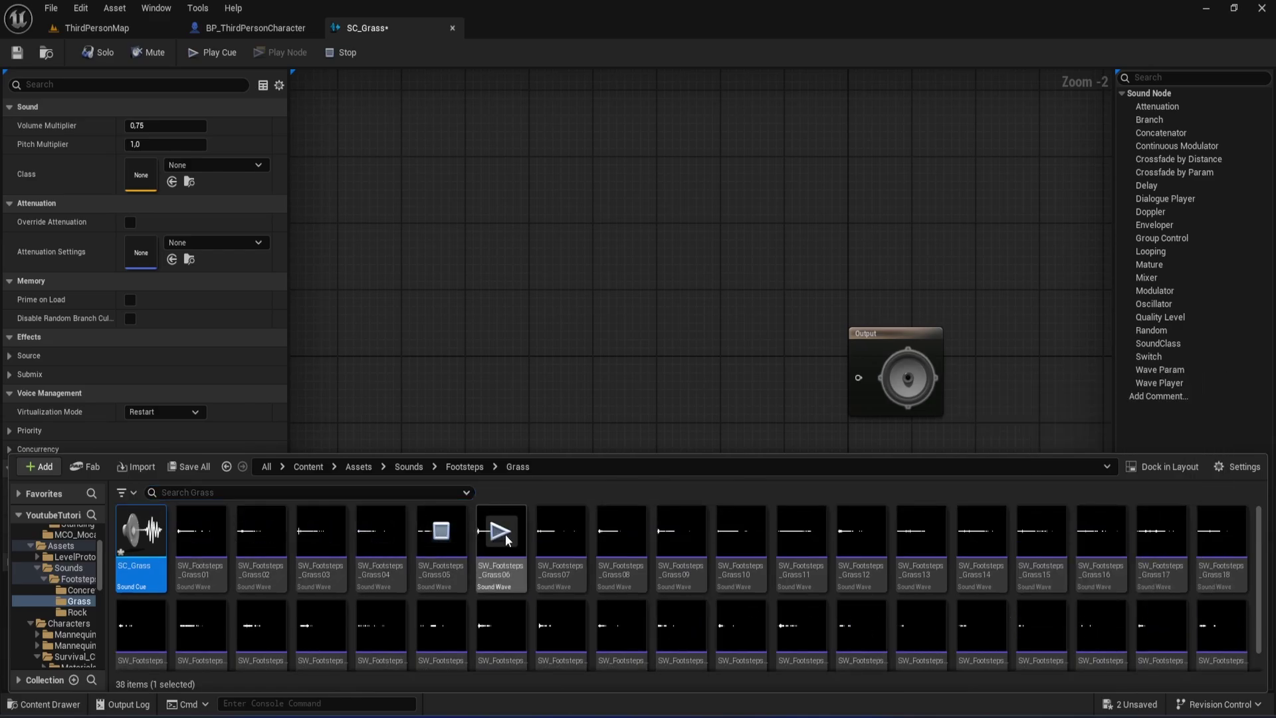
pyautogui.click(502, 531)
pyautogui.click(566, 535)
pyautogui.click(620, 532)
# Step: Preview Grass09 and Grass10, then add Grass01–Grass10 as Wave Players to the cue graph
pyautogui.click(680, 531)
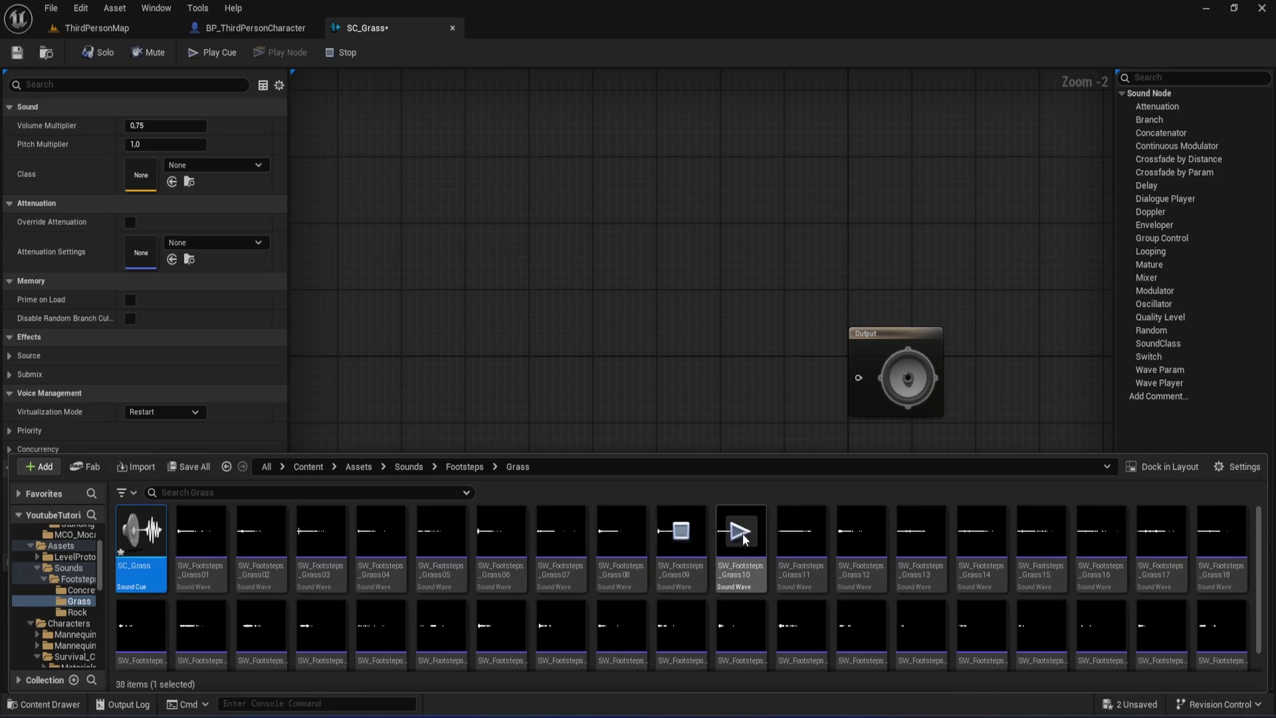
pyautogui.click(742, 533)
pyautogui.click(200, 564)
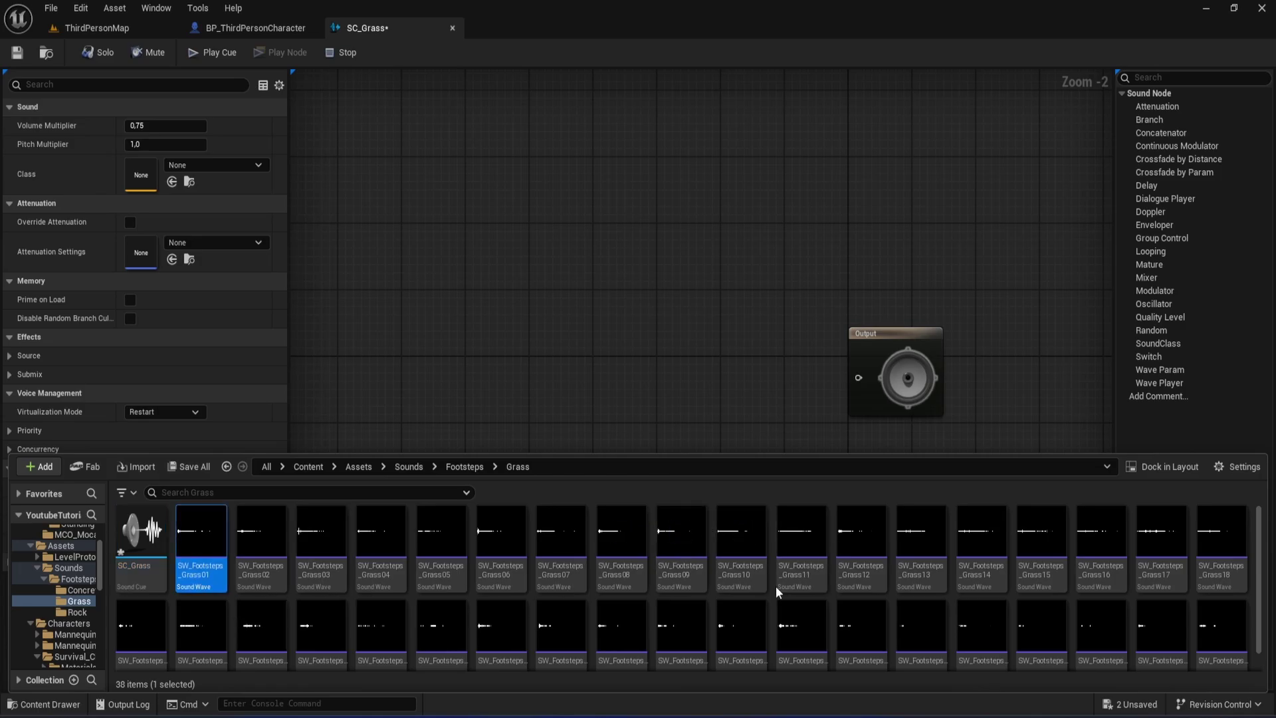
pyautogui.keyDown('shift'); pyautogui.click(752, 583); pyautogui.keyUp('shift')
pyautogui.moveTo(200, 565); pyautogui.dragTo(381, 289)
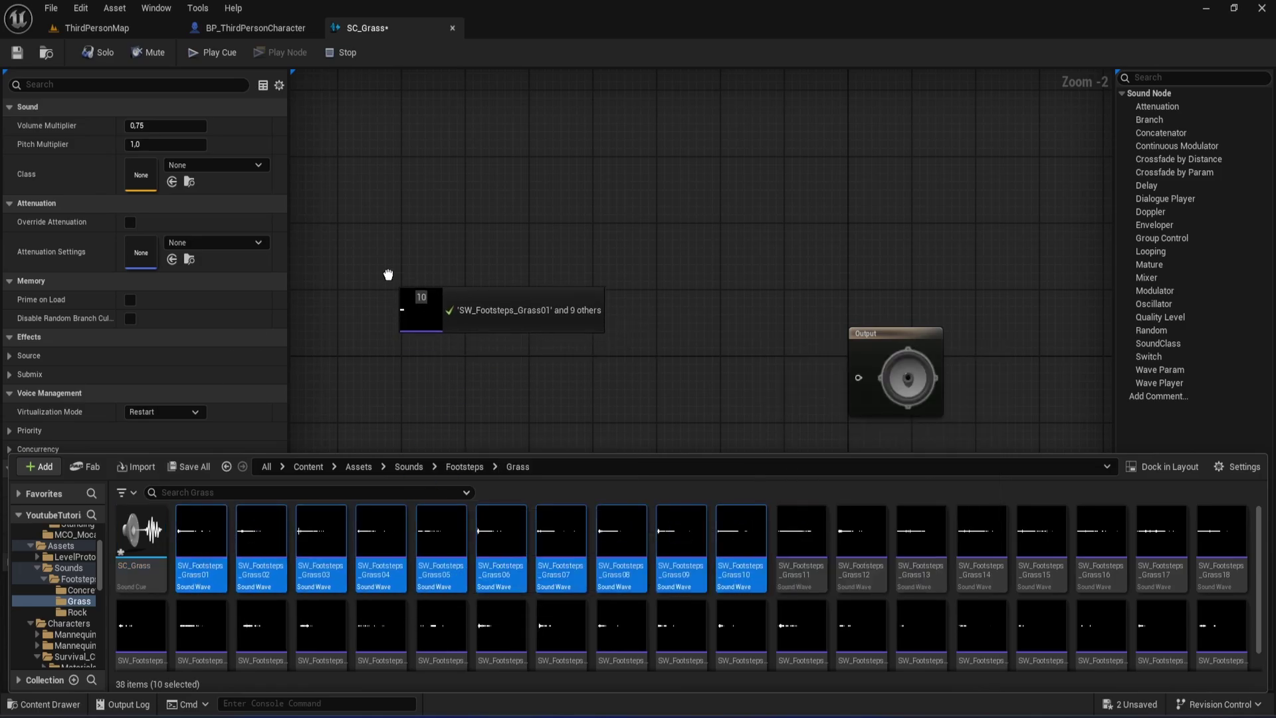
pyautogui.moveTo(476, 352); pyautogui.dragTo(539, 471, button='right')
pyautogui.moveTo(962, 451); pyautogui.dragTo(990, 381)
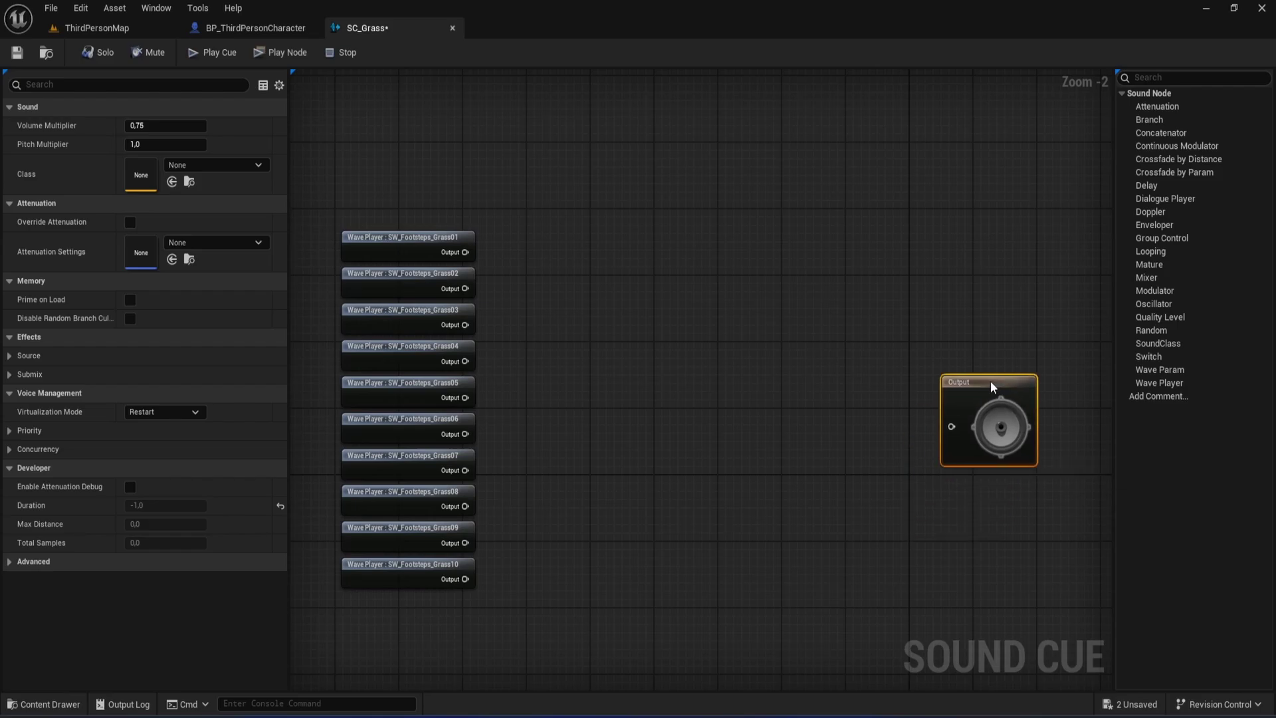
# Step: Add a Random node with extra inputs beside the grass Wave Players
pyautogui.rightClick(704, 404)
pyautogui.write('rand')
pyautogui.click(765, 473)
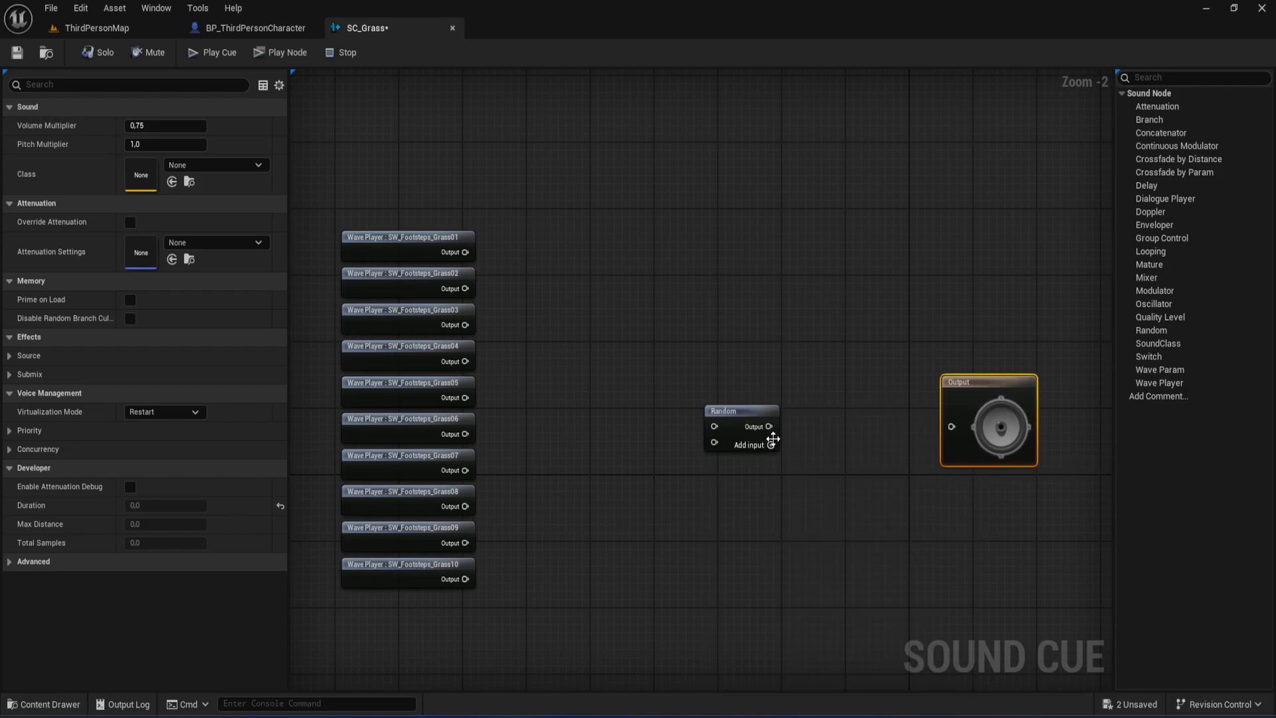
pyautogui.tripleClick(771, 445)
pyautogui.tripleClick(771, 445)
pyautogui.click(771, 445)
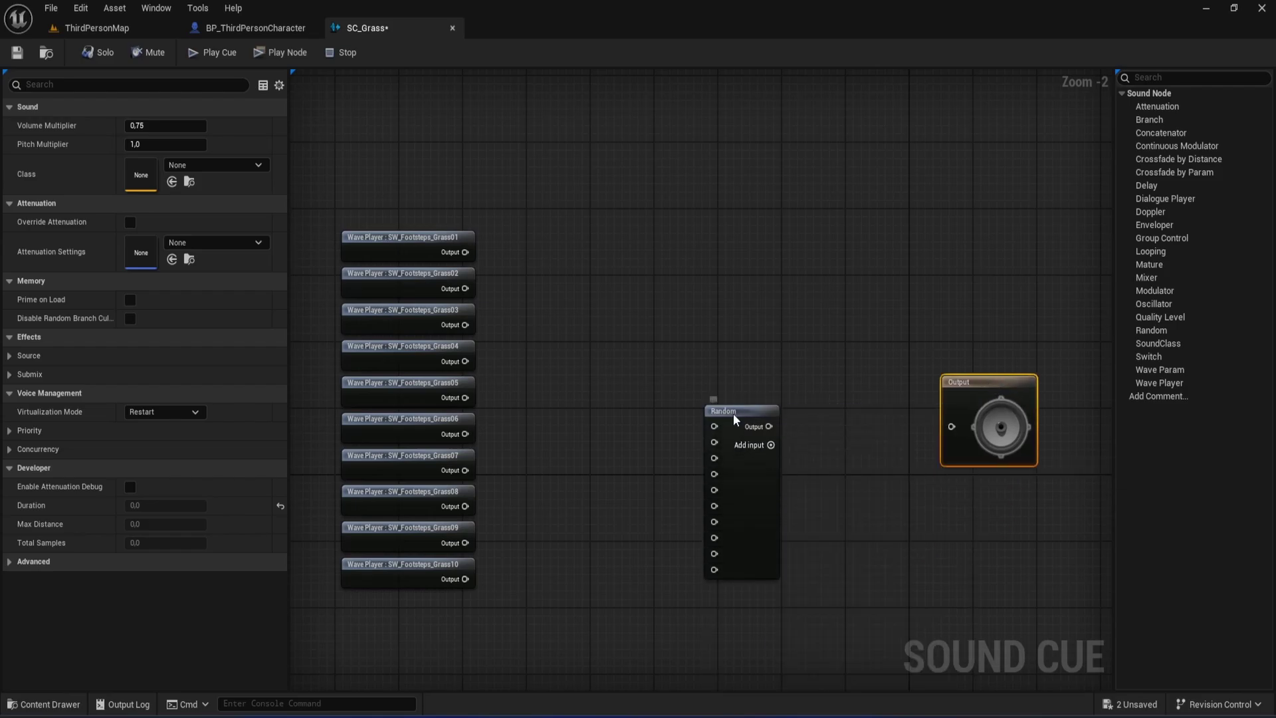
pyautogui.moveTo(733, 412); pyautogui.dragTo(706, 340)
# Step: Wire the Grass01–Grass10 Wave Players into the Random node's inputs
pyautogui.moveTo(604, 276); pyautogui.dragTo(690, 355)
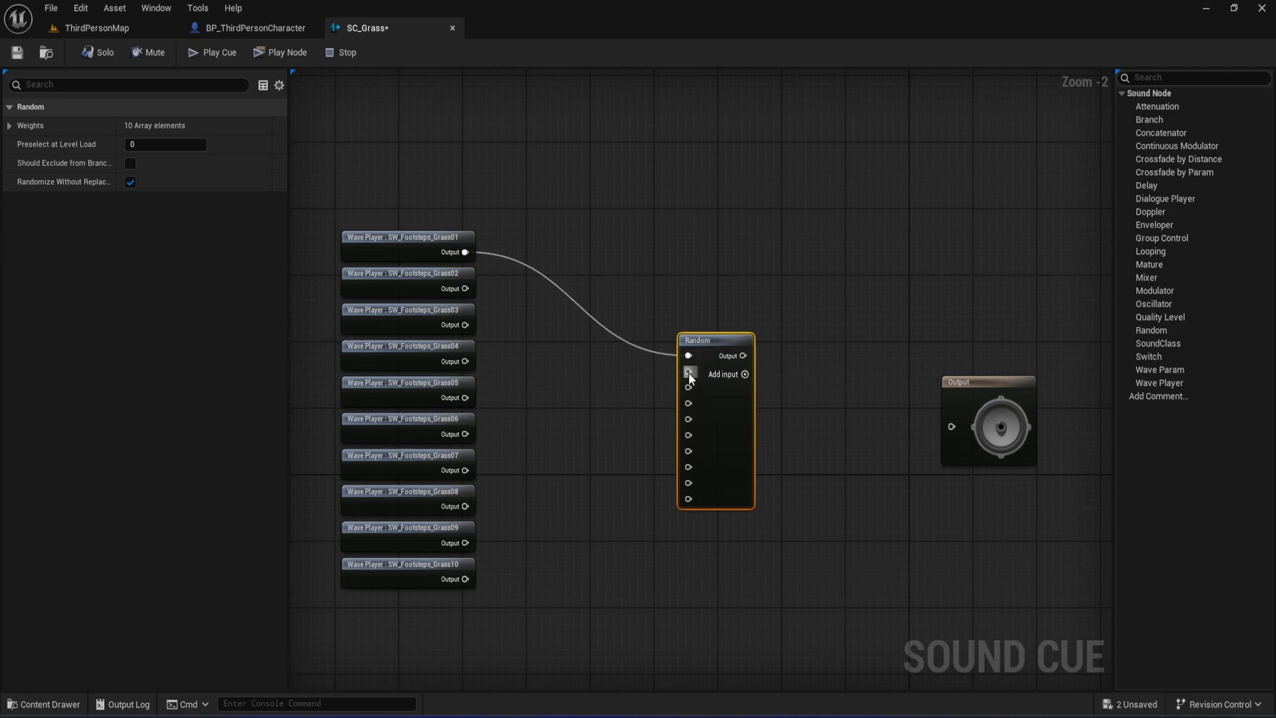
pyautogui.moveTo(465, 325); pyautogui.dragTo(688, 387)
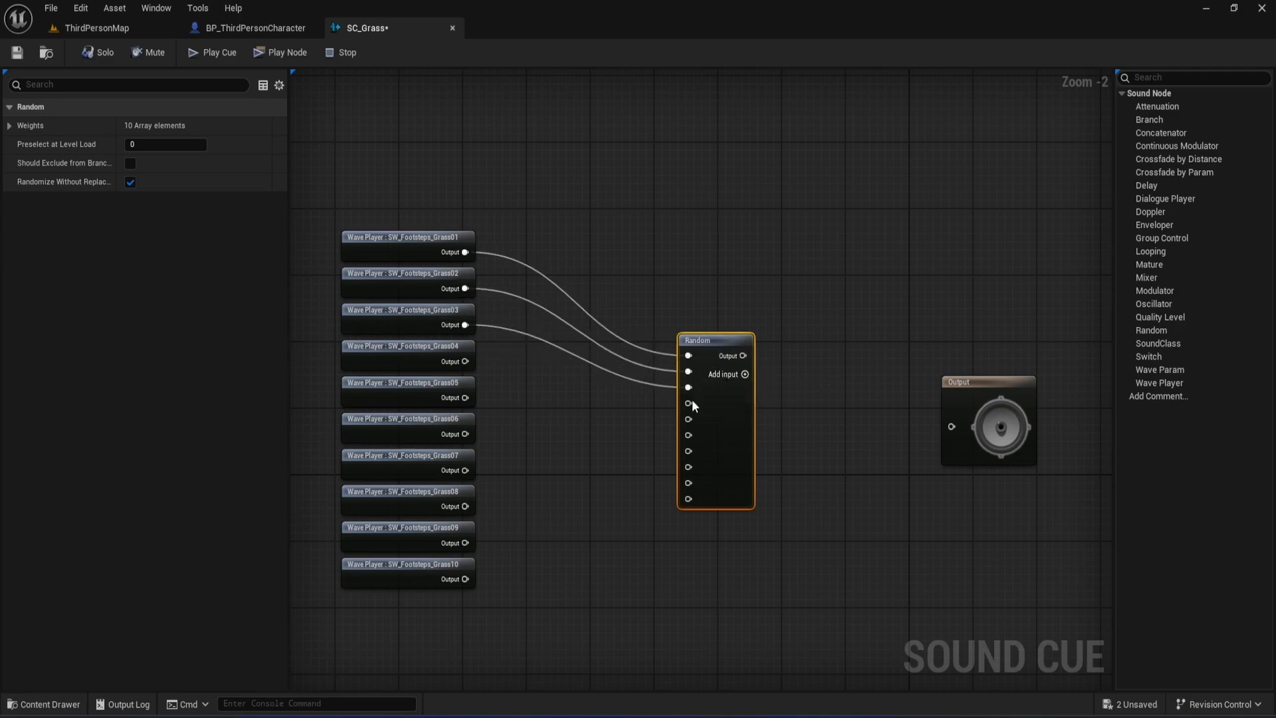
pyautogui.moveTo(465, 361); pyautogui.dragTo(688, 402)
pyautogui.moveTo(465, 397)
pyautogui.mouseDown()
pyautogui.moveTo(689, 418)
pyautogui.moveTo(467, 442)
pyautogui.moveTo(689, 451)
pyautogui.moveTo(474, 490)
pyautogui.moveTo(466, 508)
pyautogui.mouseUp()
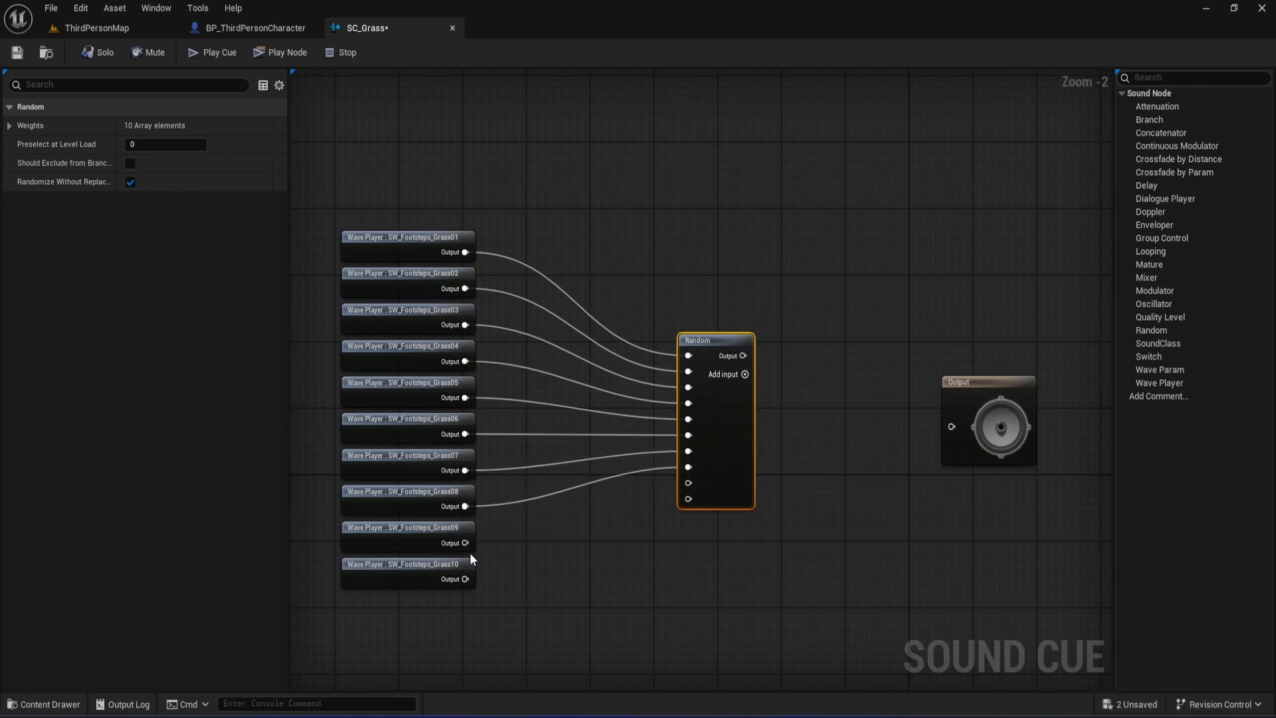
pyautogui.moveTo(524, 536)
pyautogui.mouseDown()
pyautogui.moveTo(688, 482)
pyautogui.moveTo(464, 578)
pyautogui.mouseUp()
# Step: Insert a Modulator between the Random node and the Output node
pyautogui.click(849, 422)
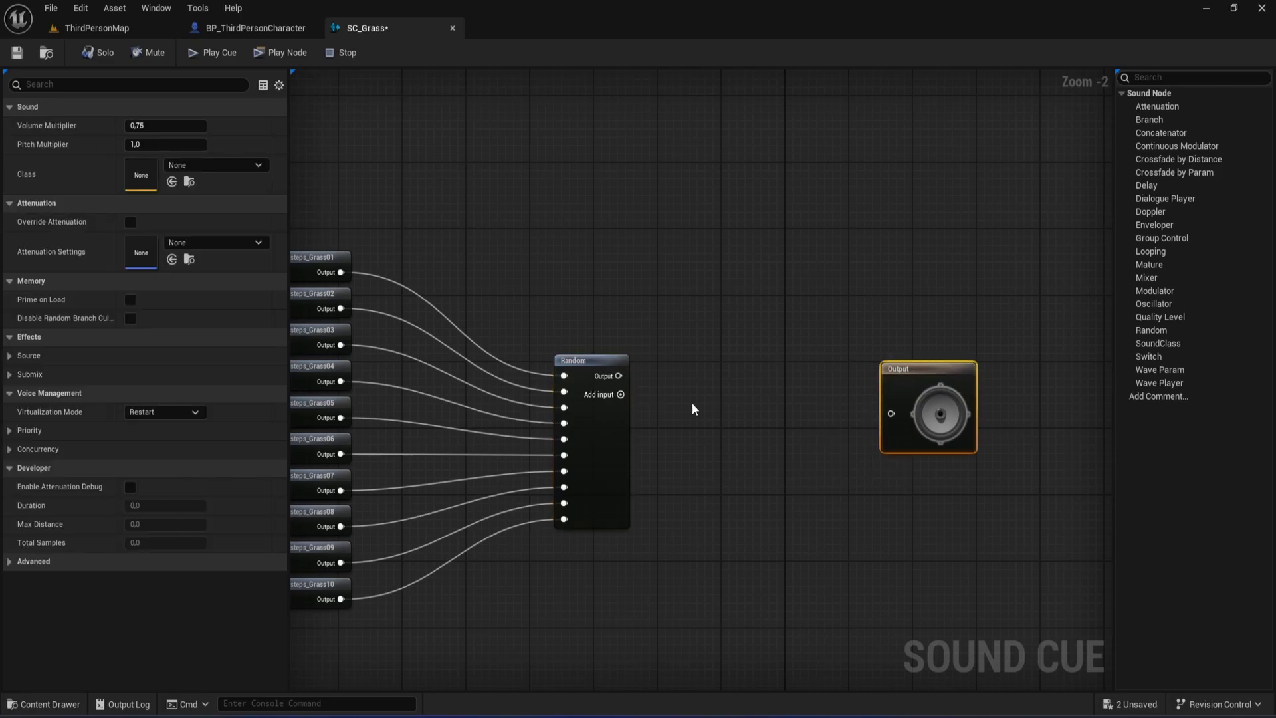
pyautogui.moveTo(618, 376); pyautogui.dragTo(683, 390)
pyautogui.write('modul')
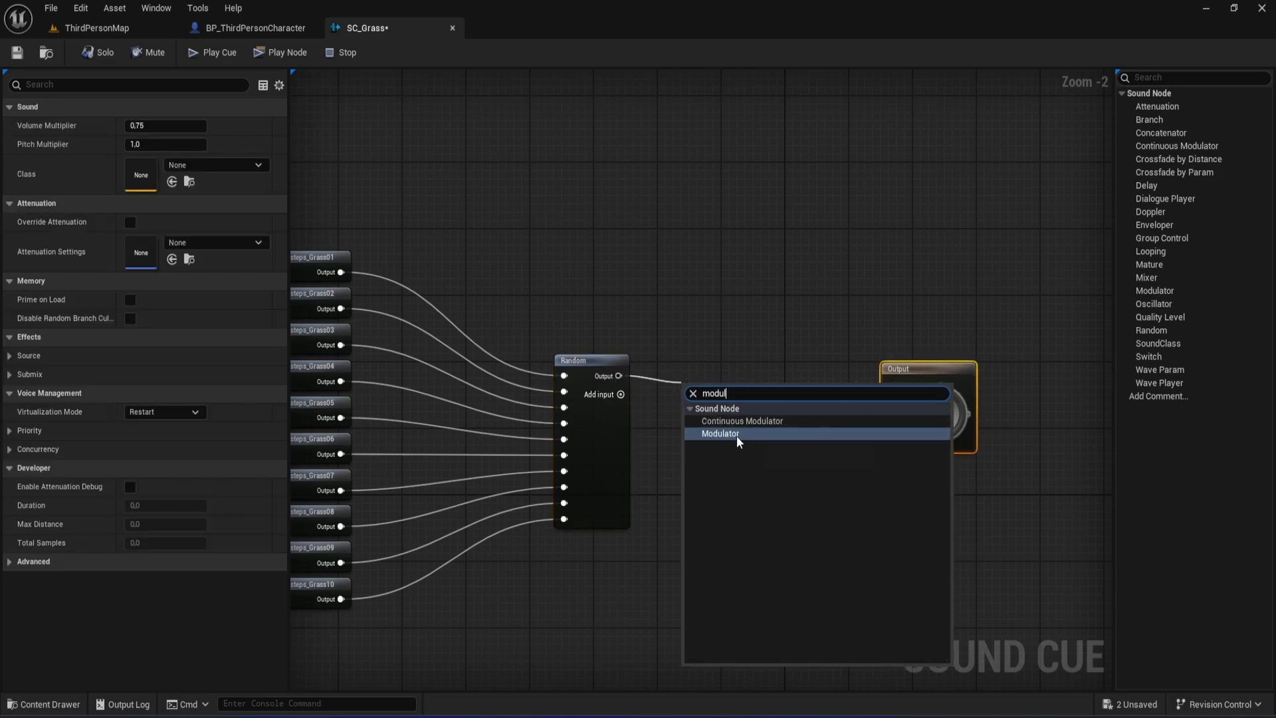
pyautogui.click(736, 434)
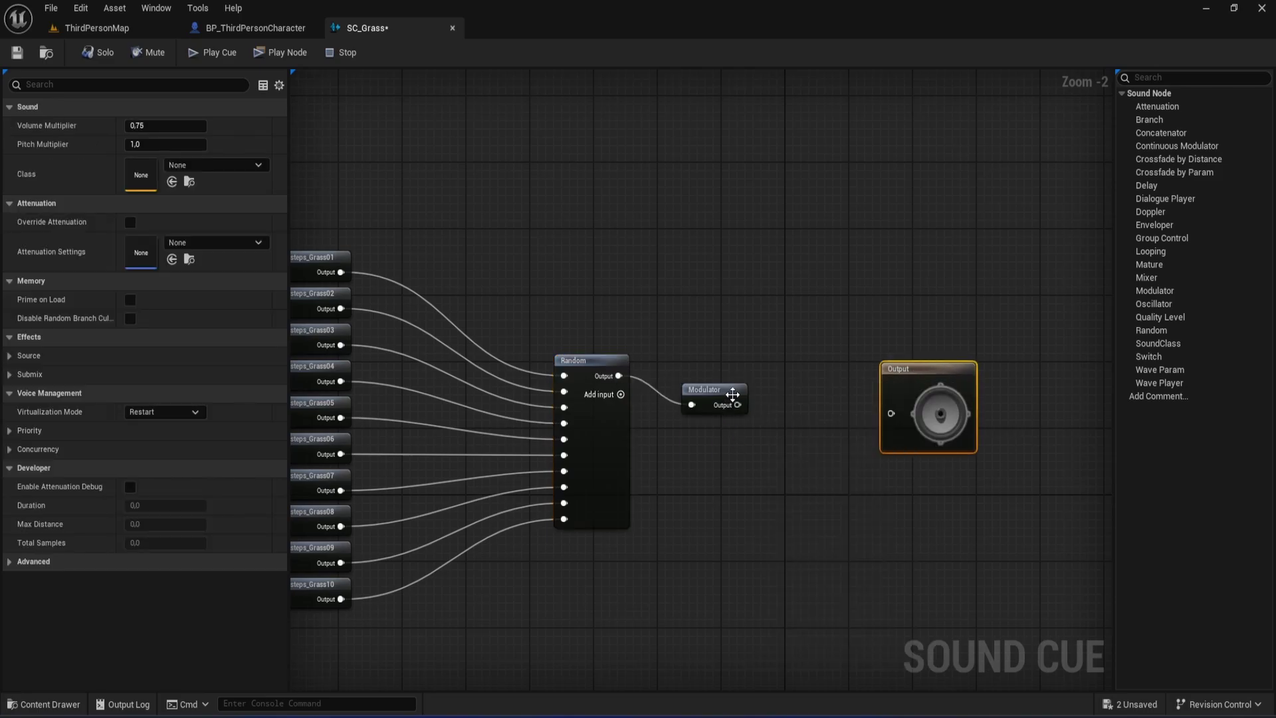
pyautogui.moveTo(738, 405); pyautogui.dragTo(792, 409)
pyautogui.moveTo(894, 411); pyautogui.dragTo(891, 412)
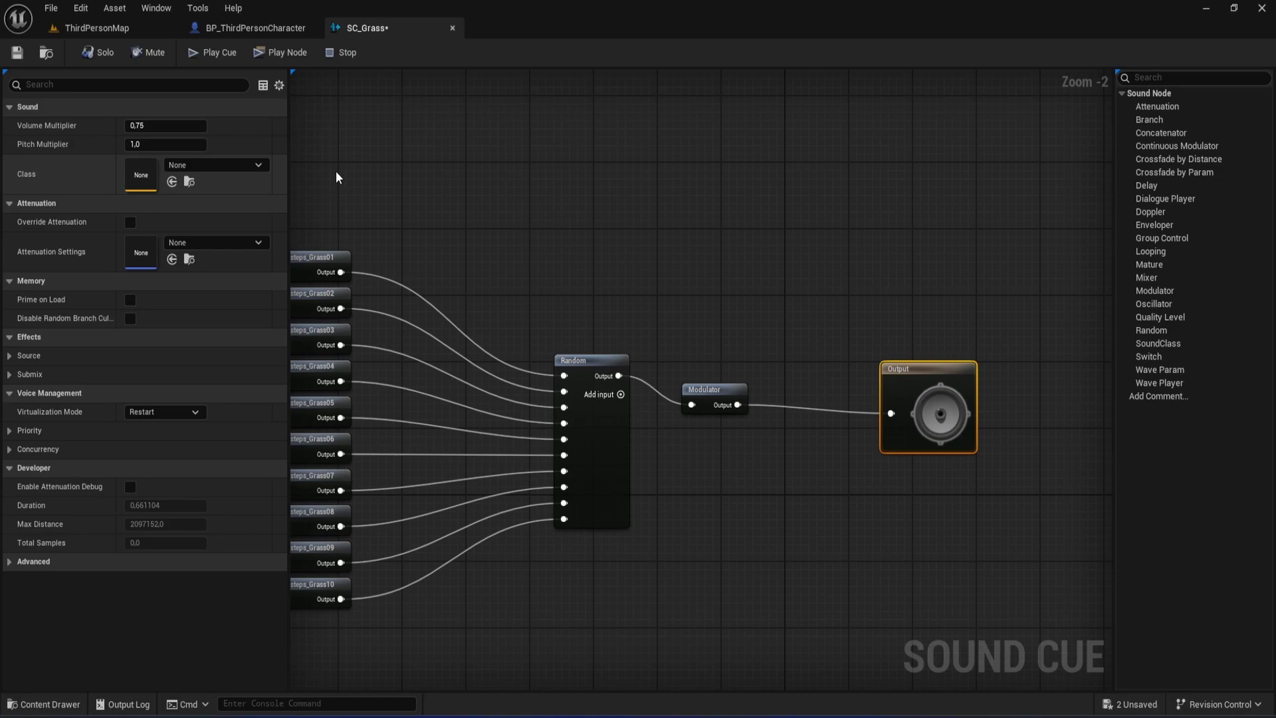
pyautogui.click(705, 391)
pyautogui.click(584, 362)
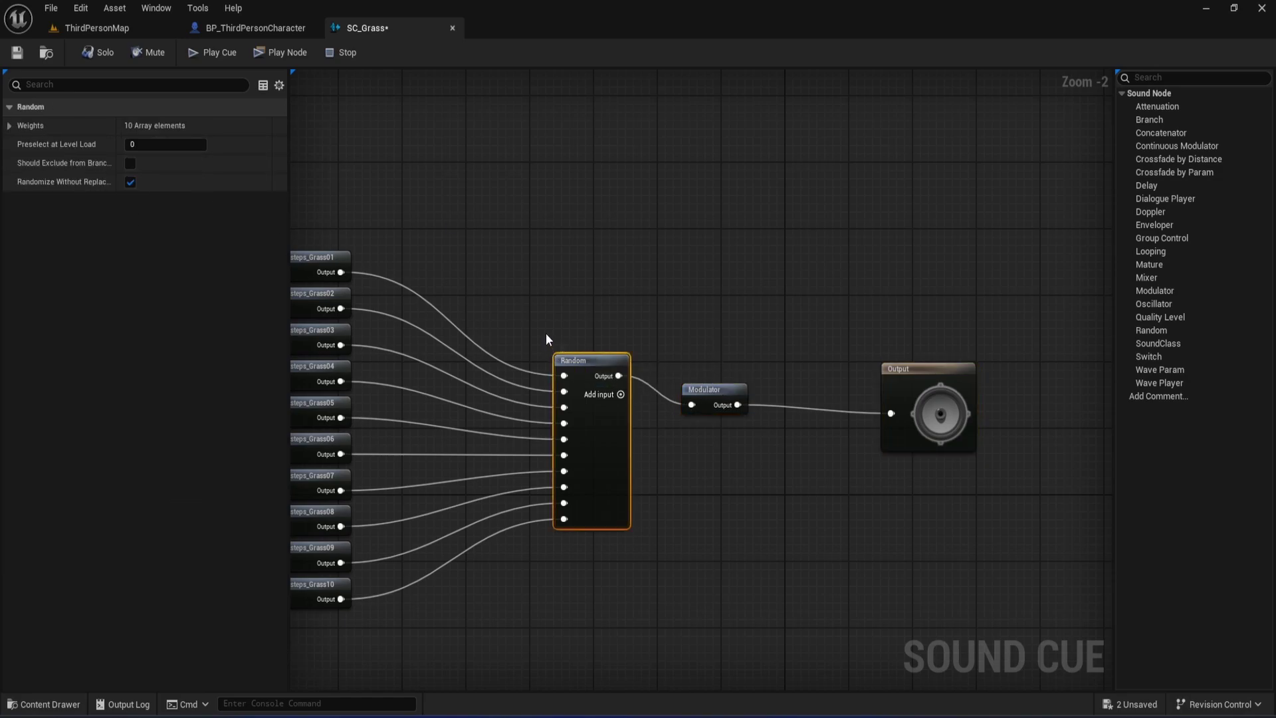
pyautogui.moveTo(621, 330); pyautogui.dragTo(613, 282, button='right')
pyautogui.moveTo(701, 350); pyautogui.dragTo(725, 329)
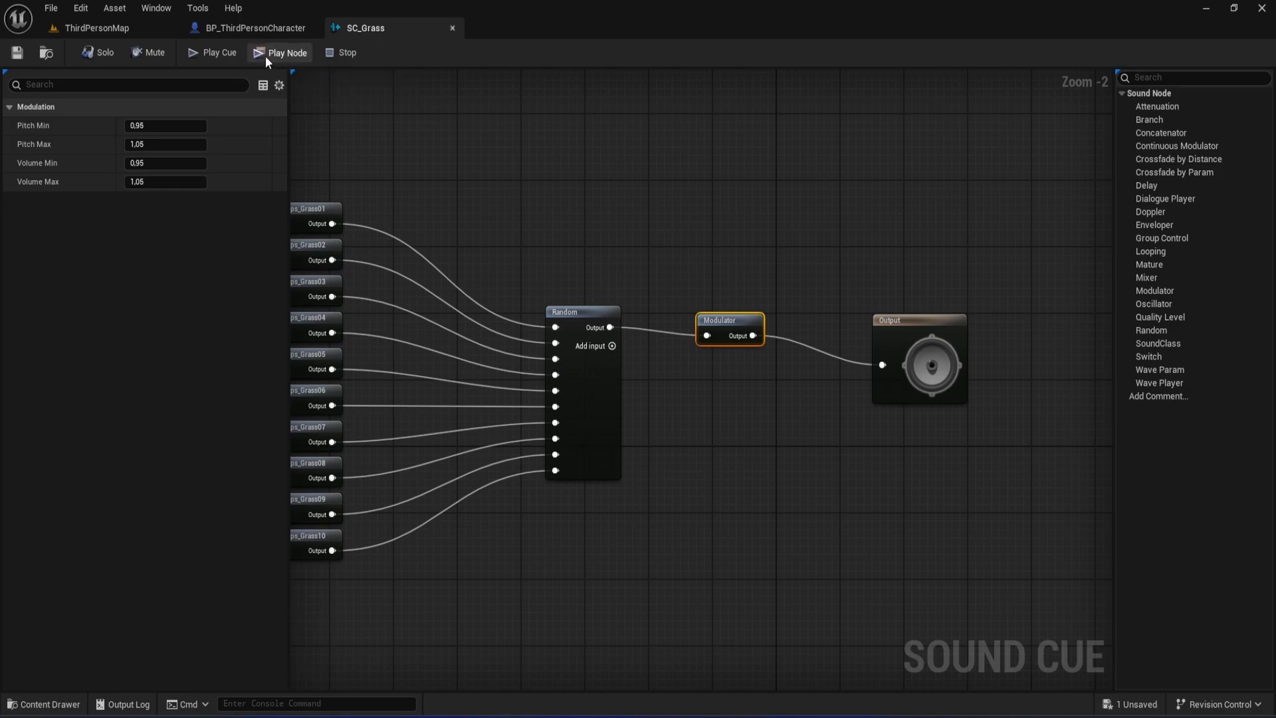
# Step: Play the SC_Grass cue repeatedly to audition its random variations
pyautogui.click(229, 53)
pyautogui.click(222, 56)
pyautogui.click(213, 52)
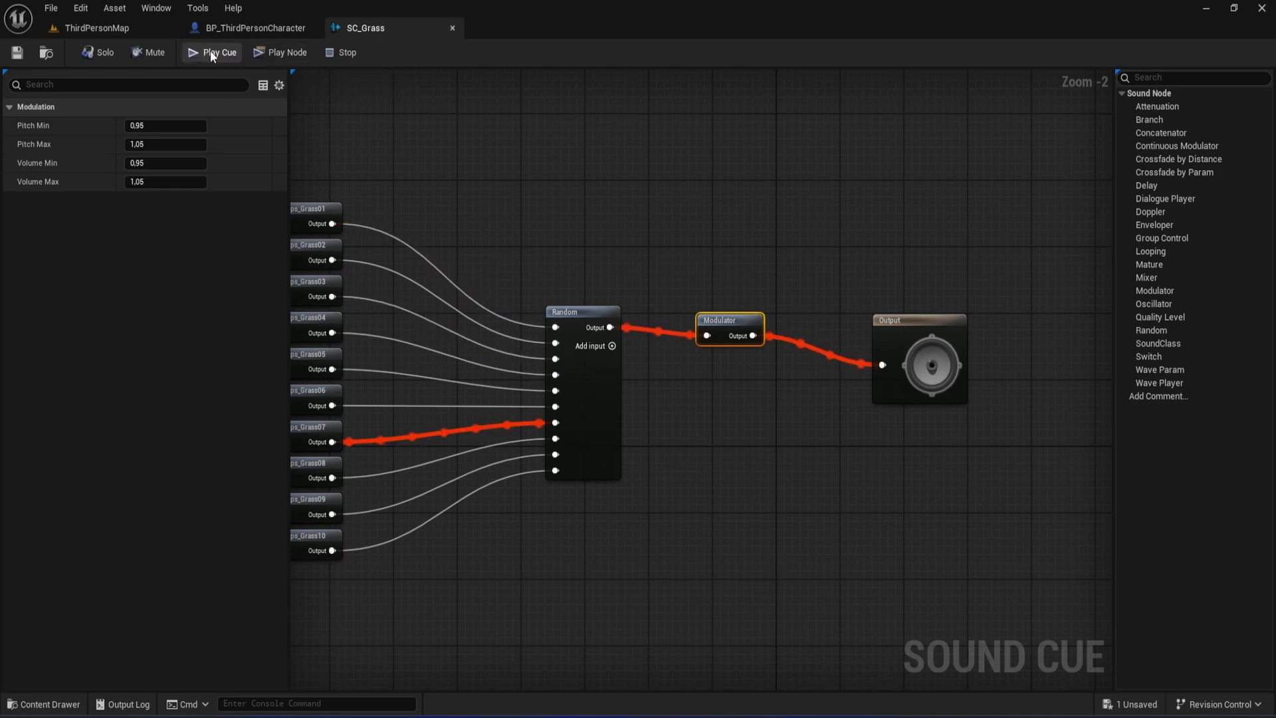
pyautogui.click(210, 51)
pyautogui.click(210, 52)
pyautogui.click(210, 52)
pyautogui.click(210, 52)
pyautogui.click(210, 52)
pyautogui.click(210, 51)
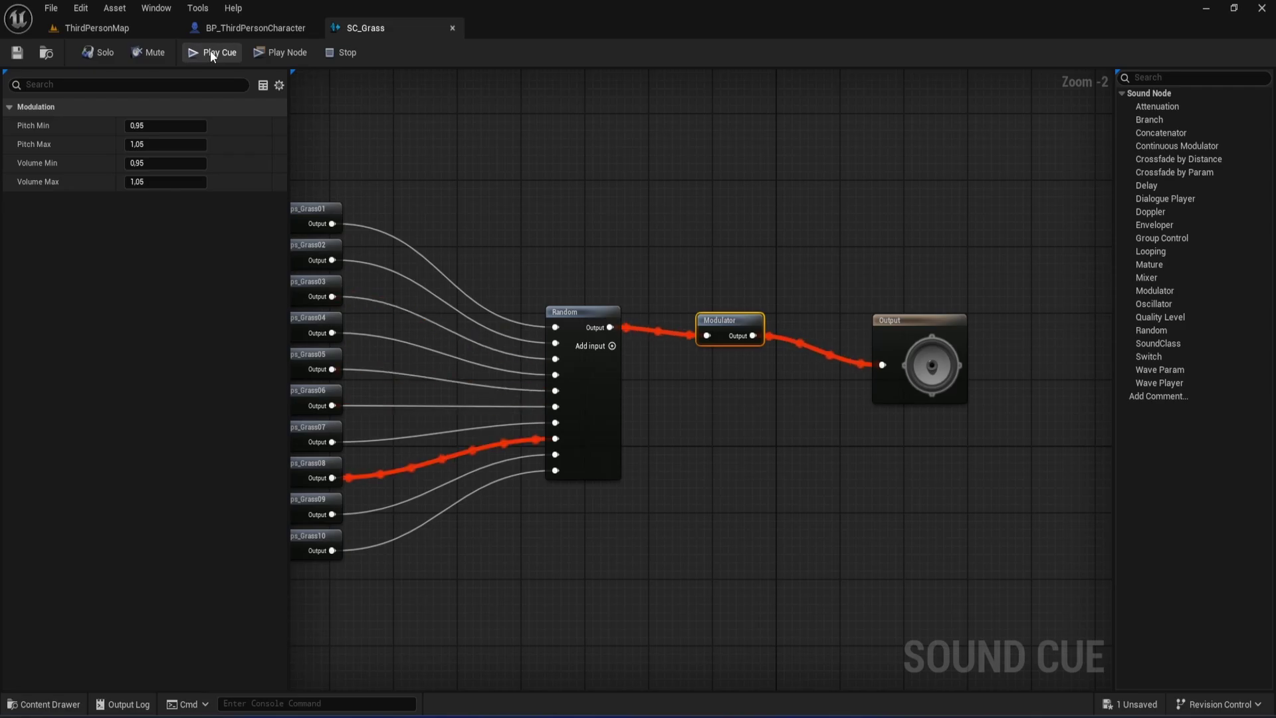
pyautogui.click(210, 52)
pyautogui.click(210, 52)
pyautogui.click(210, 52)
pyautogui.click(210, 52)
pyautogui.click(428, 109)
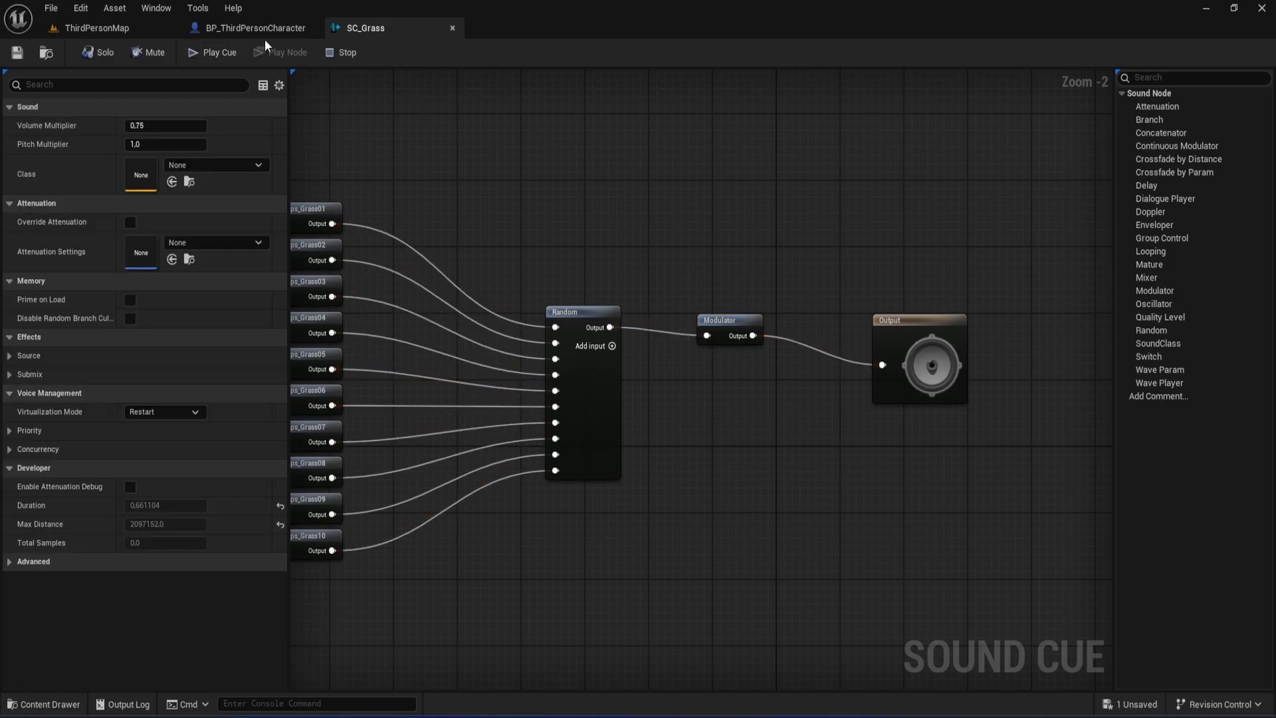
# Step: Close SC_Grass and create a new Sound Cue, SC_Rock, in the Footsteps/Rock folder
pyautogui.click(452, 28)
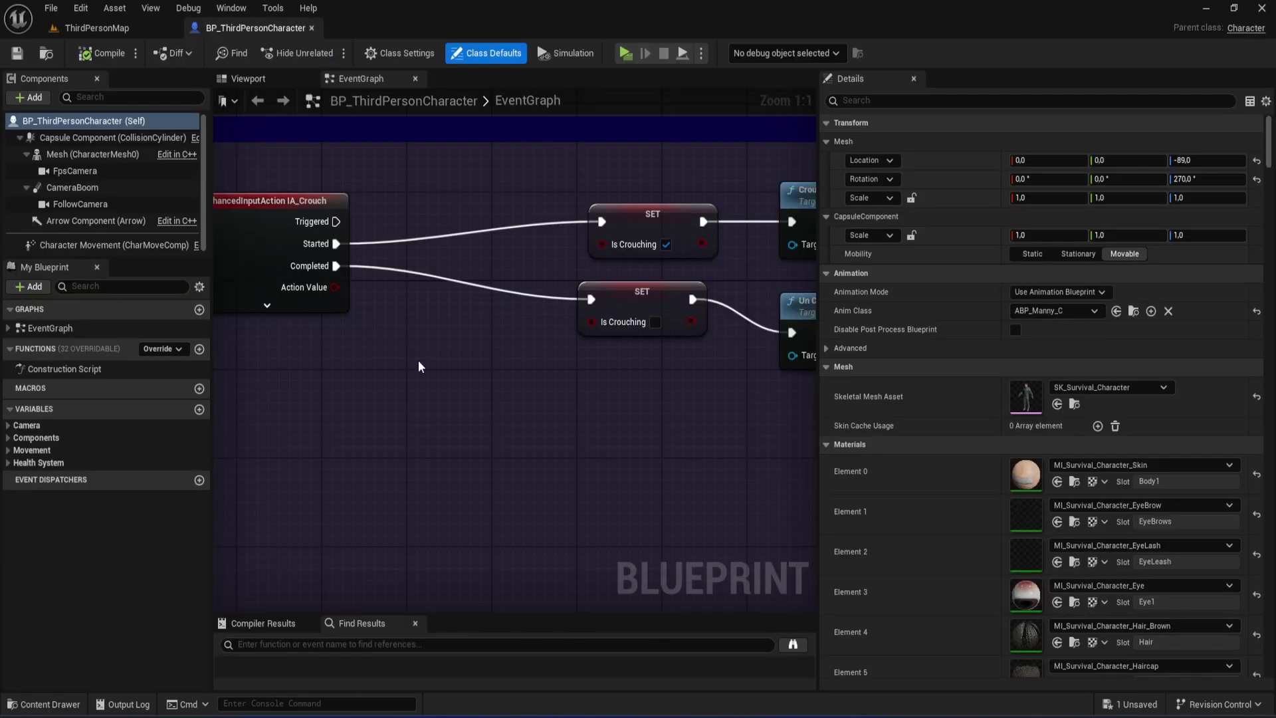
pyautogui.hotkey('ctrl', 'space')
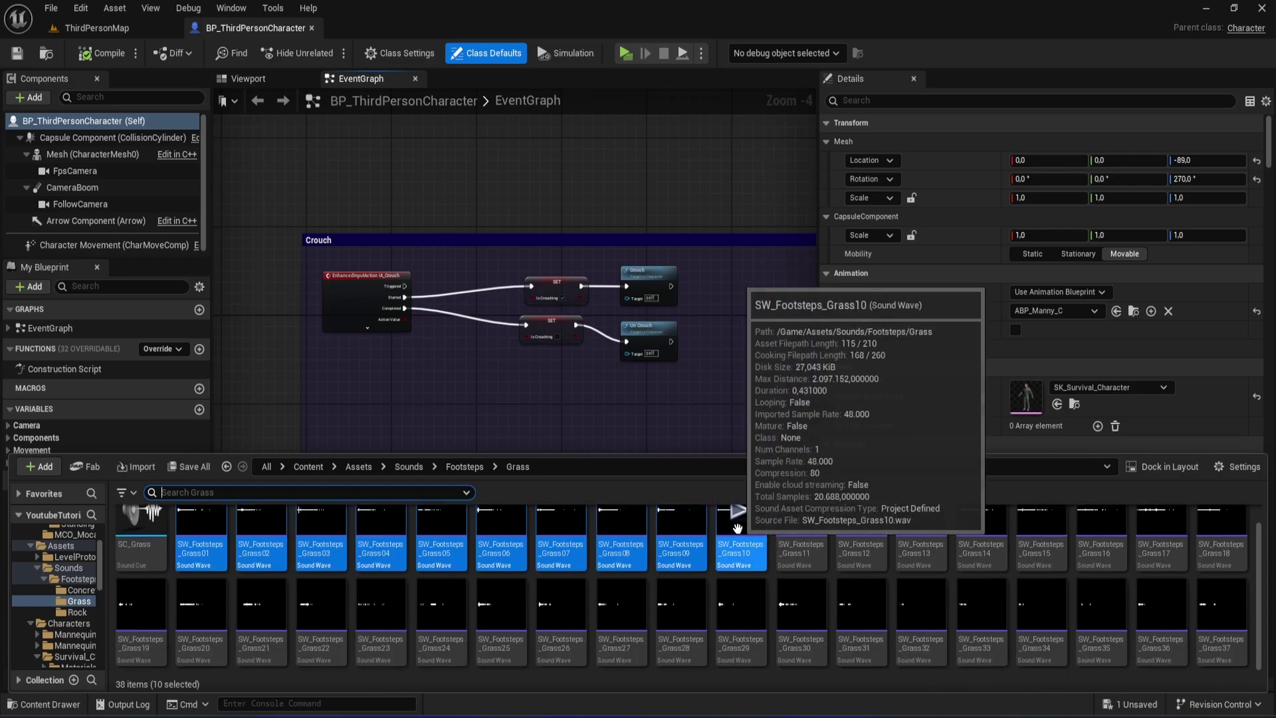
pyautogui.hotkey('alt', 'Left')
pyautogui.doubleClick(253, 529)
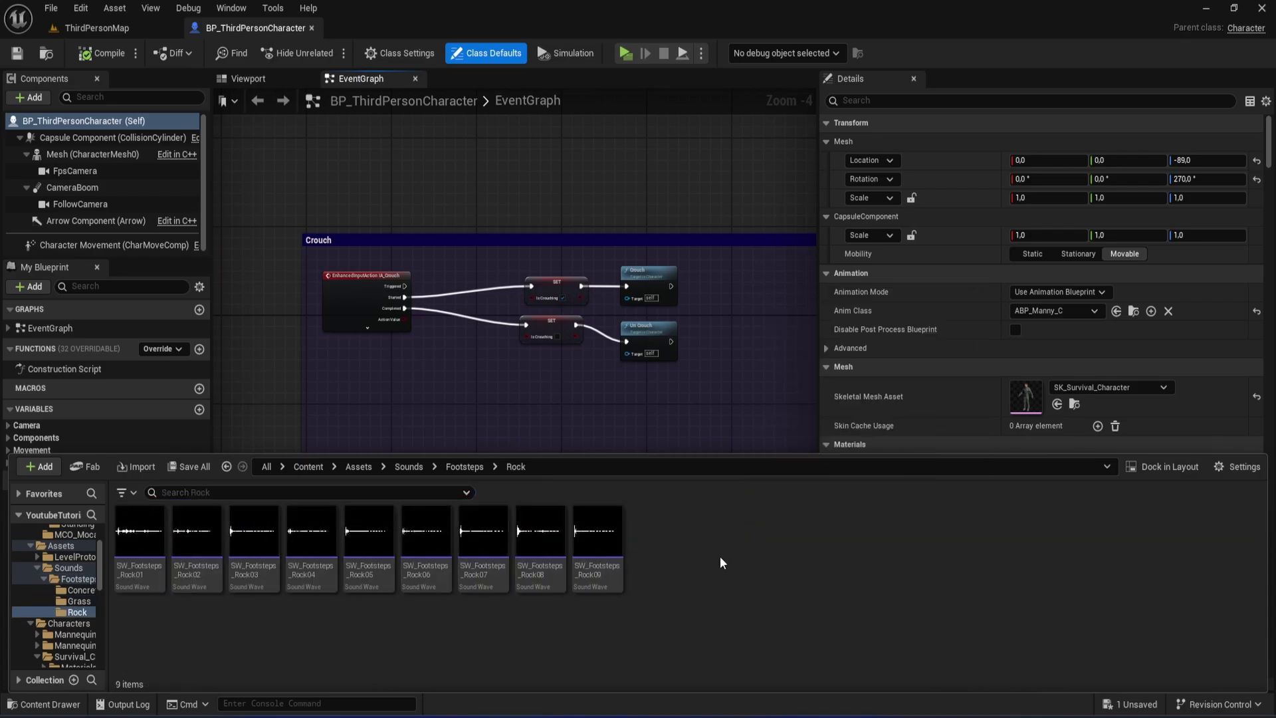
pyautogui.rightClick(708, 539)
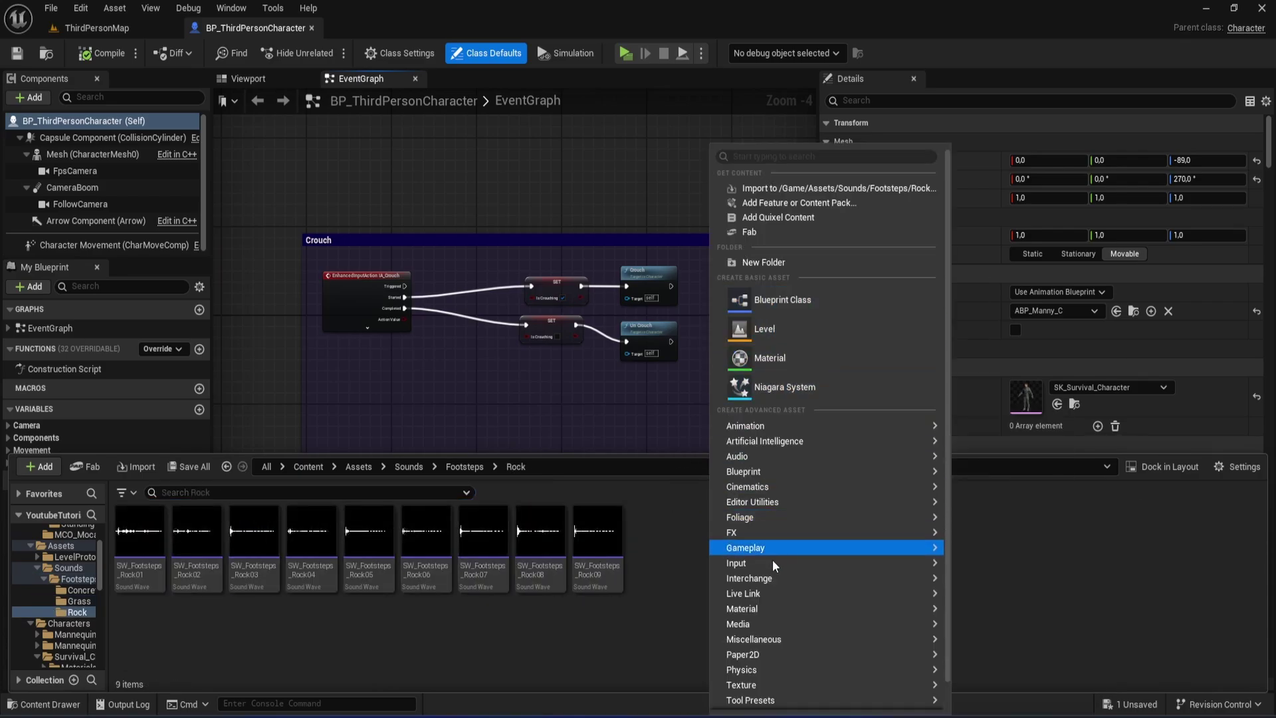
pyautogui.moveTo(754, 564)
pyautogui.moveTo(737, 455)
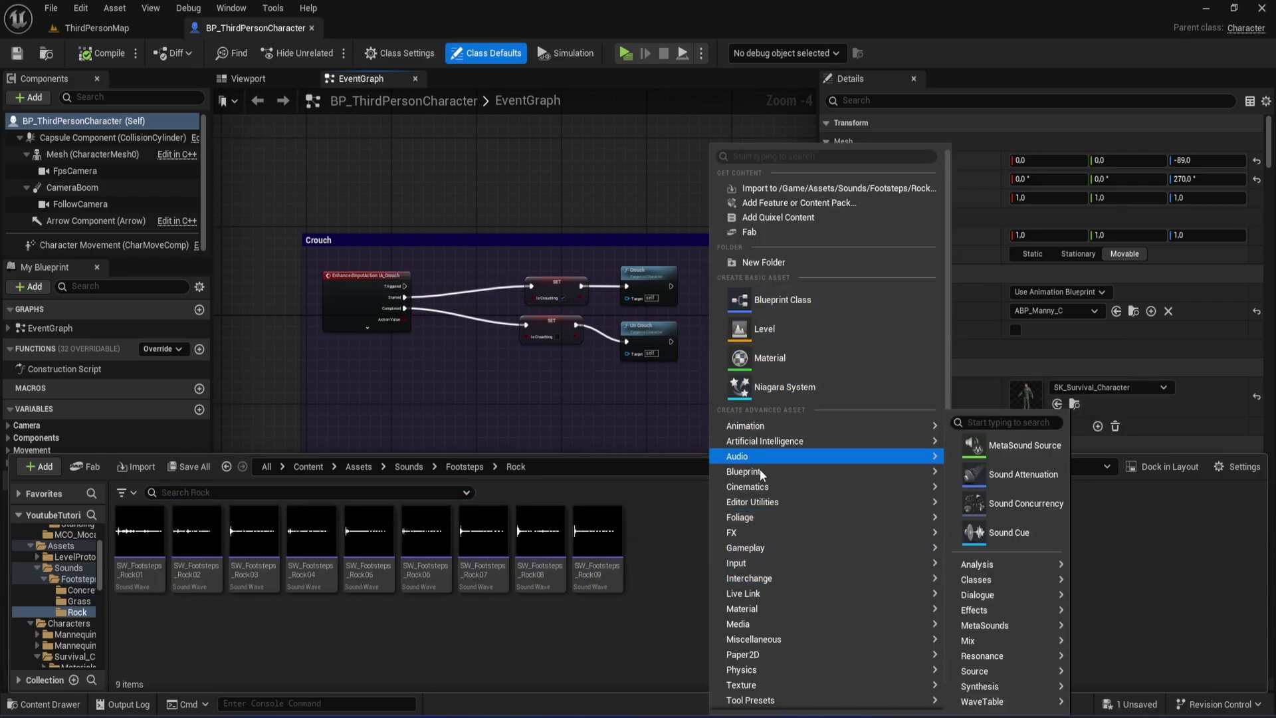
pyautogui.click(1017, 542)
pyautogui.write('SC_Rock')
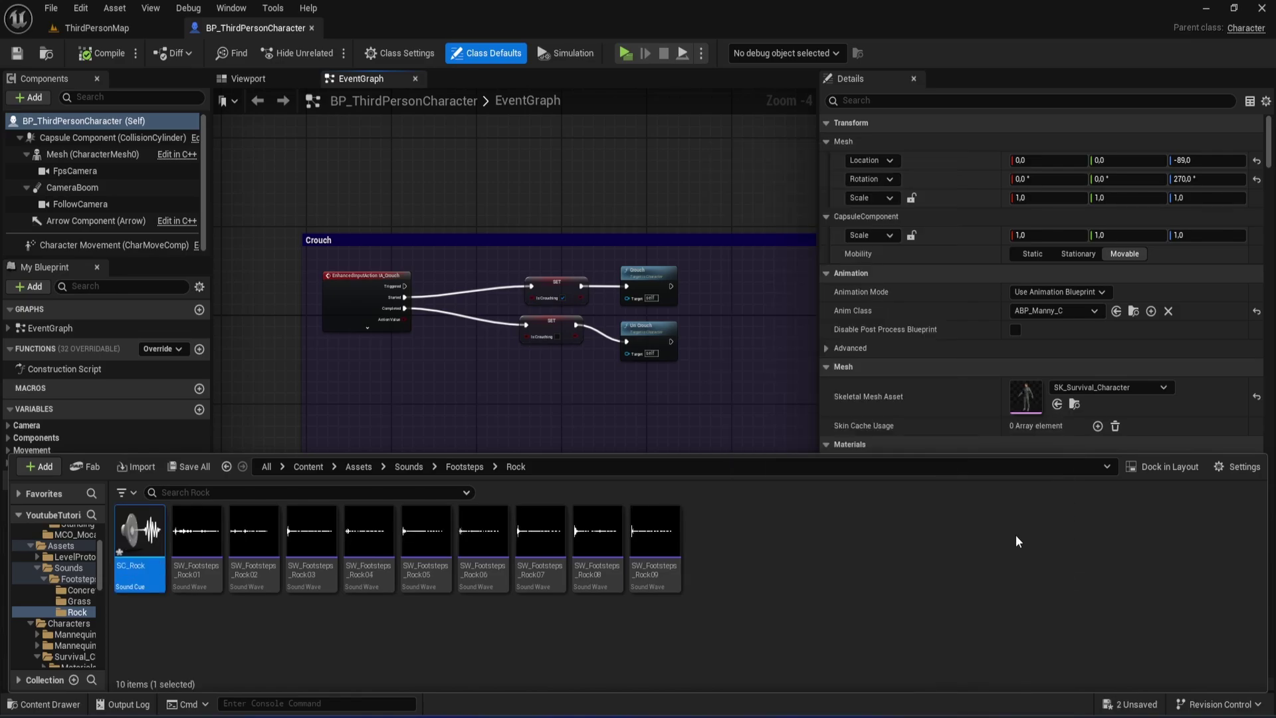
# Step: Open and dock SC_Rock, then add Rock01–Rock09 Wave Players to its graph
pyautogui.doubleClick(140, 535)
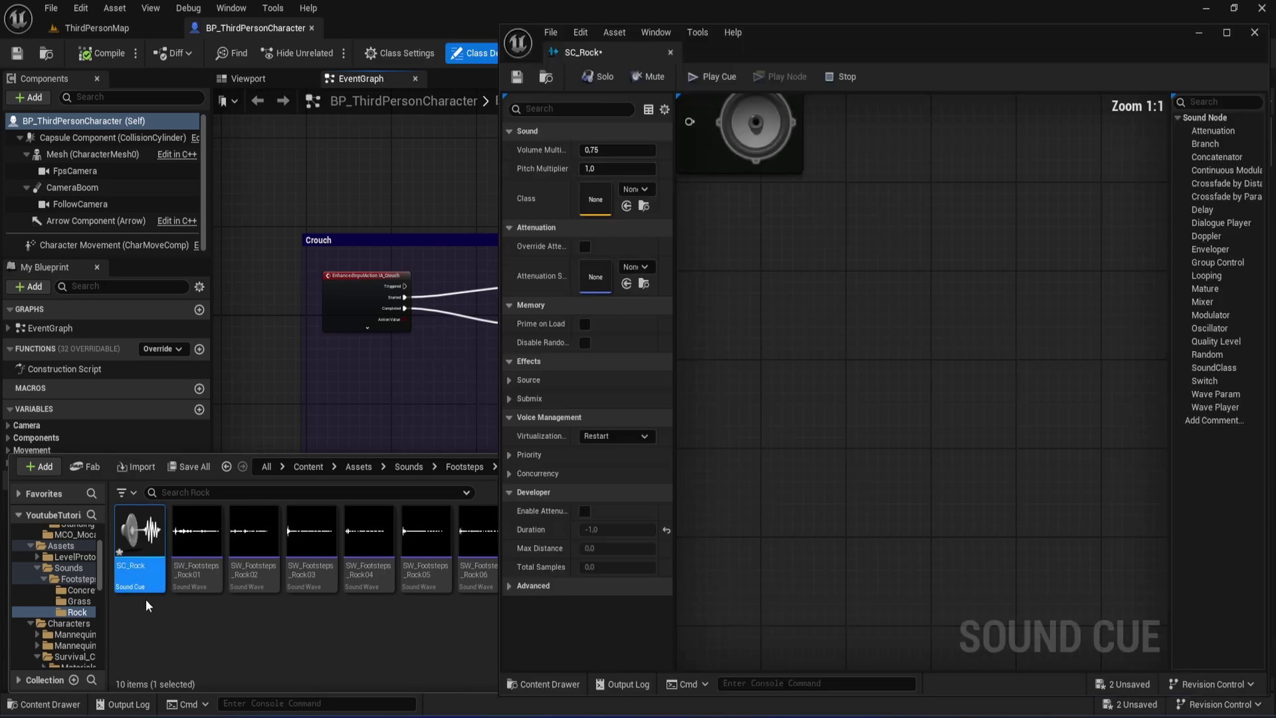
pyautogui.moveTo(558, 51); pyautogui.dragTo(398, 30)
pyautogui.hotkey('ctrl', 'space')
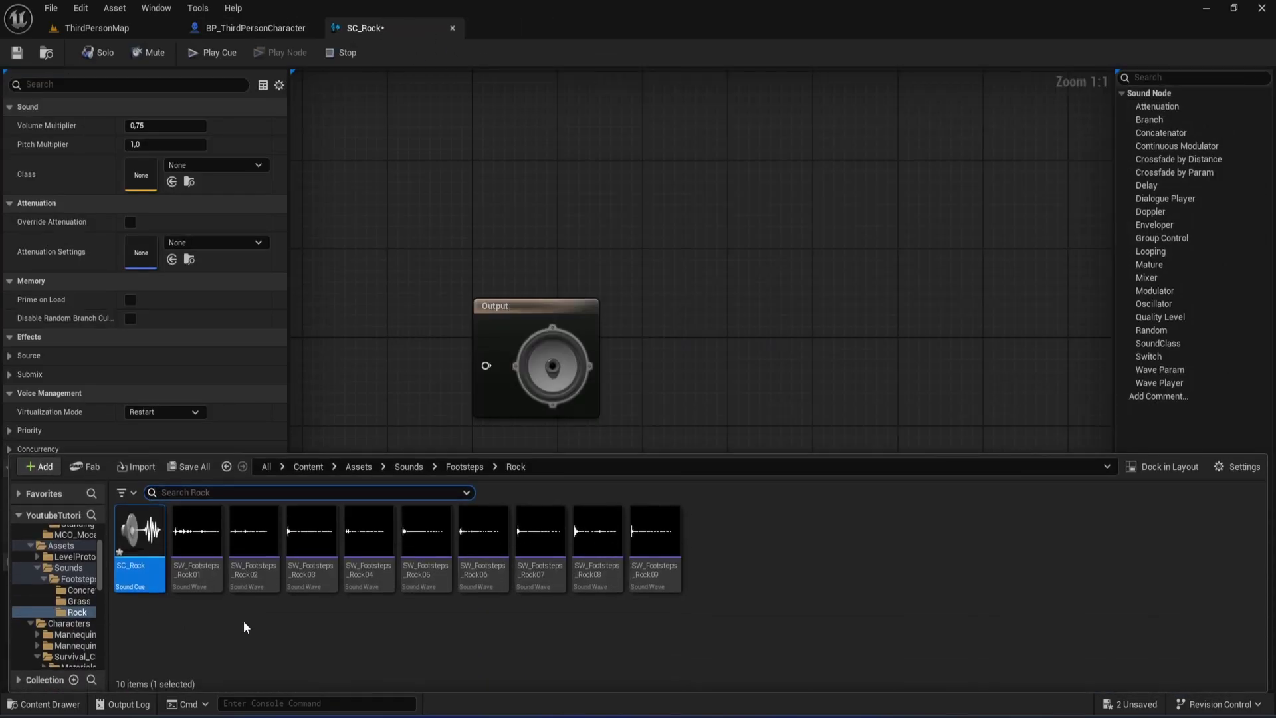
pyautogui.click(196, 578)
pyautogui.keyDown('shift'); pyautogui.click(654, 558); pyautogui.keyUp('shift')
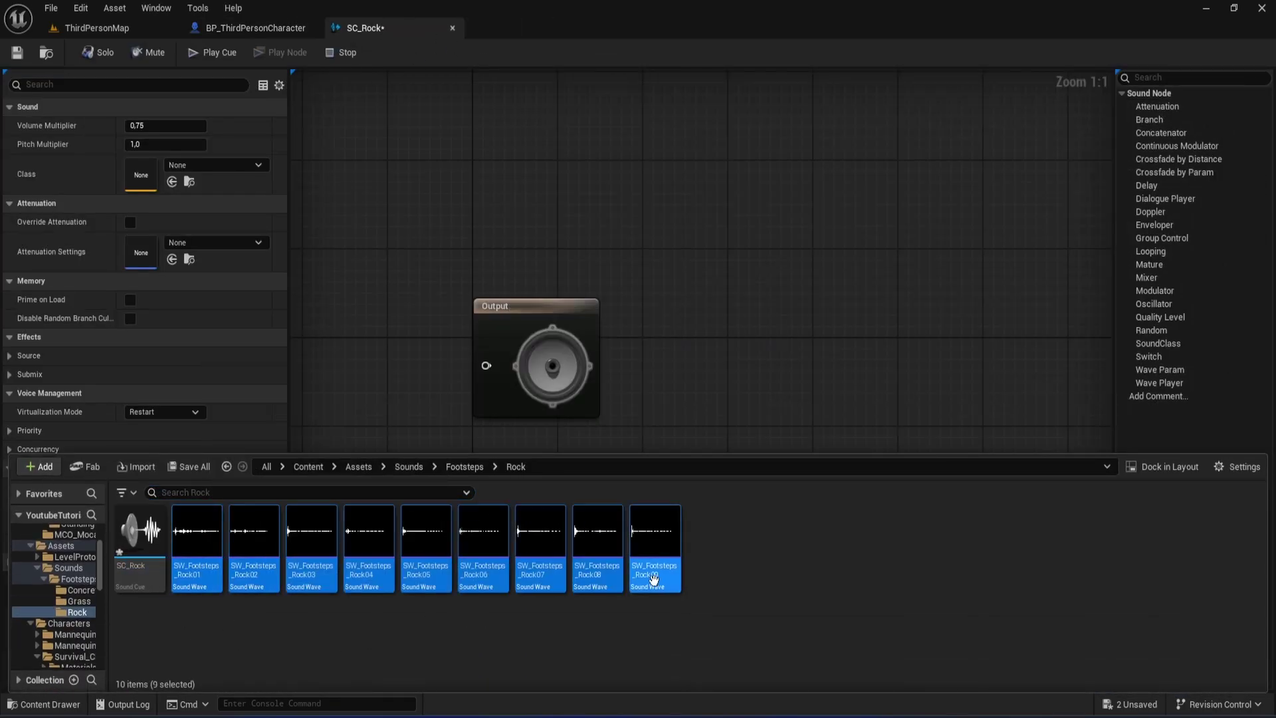
pyautogui.moveTo(661, 562); pyautogui.dragTo(311, 287)
pyautogui.moveTo(455, 237); pyautogui.dragTo(591, 287, button='right')
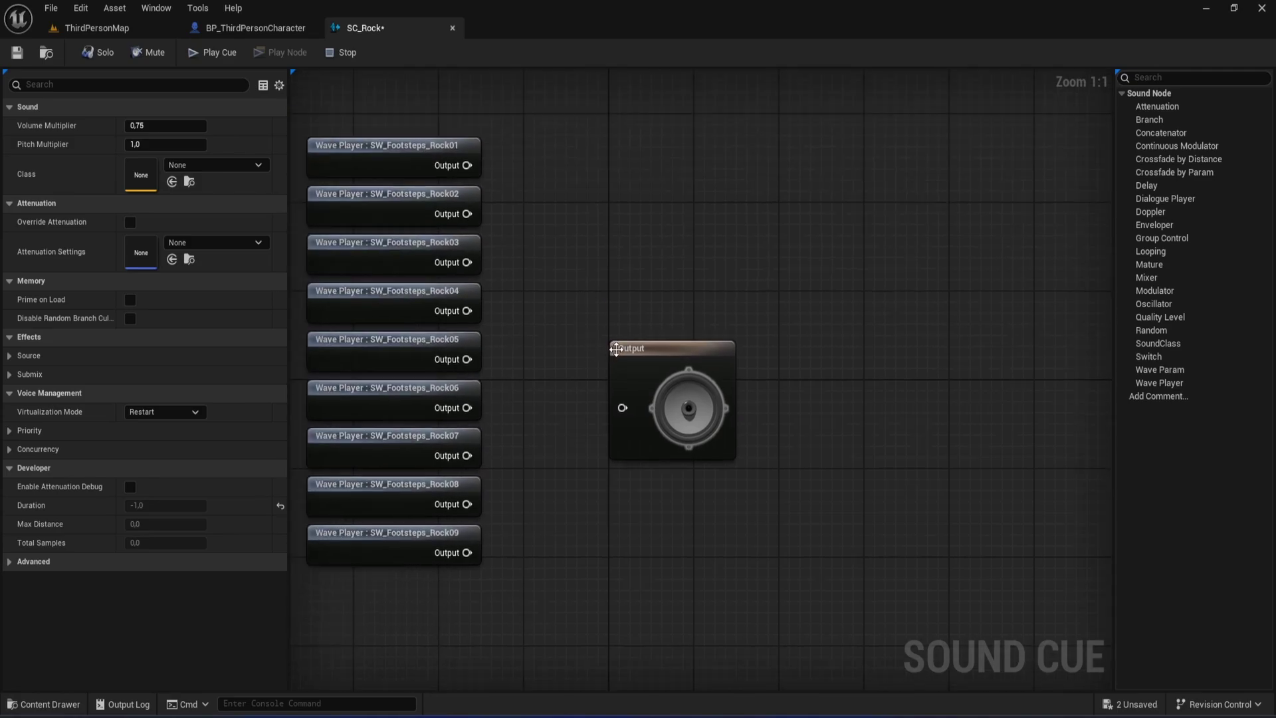
pyautogui.scroll(-3, 731, 319)
pyautogui.moveTo(684, 349); pyautogui.dragTo(830, 348)
pyautogui.scroll(1, 671, 356)
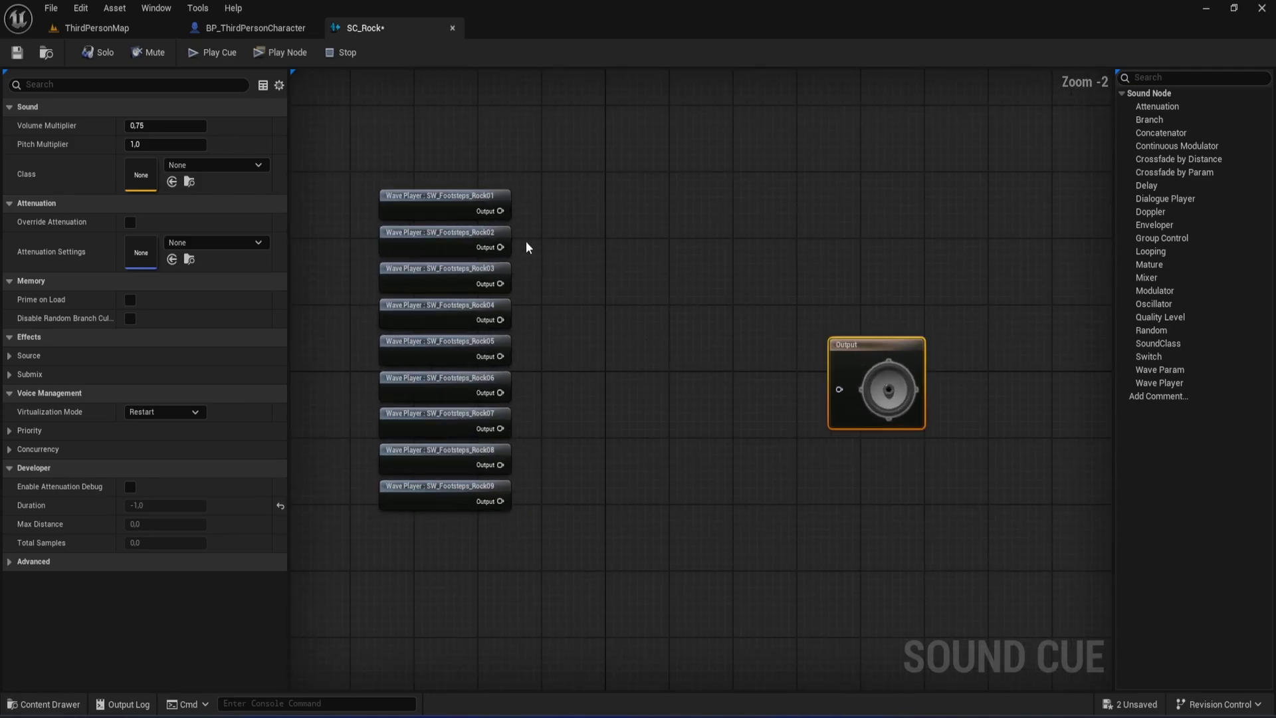
# Step: Add a Random node with nine inputs and wire the Rock Wave Players into it
pyautogui.moveTo(499, 211)
pyautogui.mouseDown()
pyautogui.moveTo(640, 337)
pyautogui.moveTo(718, 345)
pyautogui.moveTo(493, 245)
pyautogui.moveTo(703, 392)
pyautogui.mouseUp()
pyautogui.write('random')
pyautogui.press('Return')
pyautogui.click(761, 381)
pyautogui.click(760, 381)
pyautogui.click(760, 379)
pyautogui.click(760, 379)
pyautogui.click(761, 379)
pyautogui.click(761, 379)
pyautogui.click(761, 378)
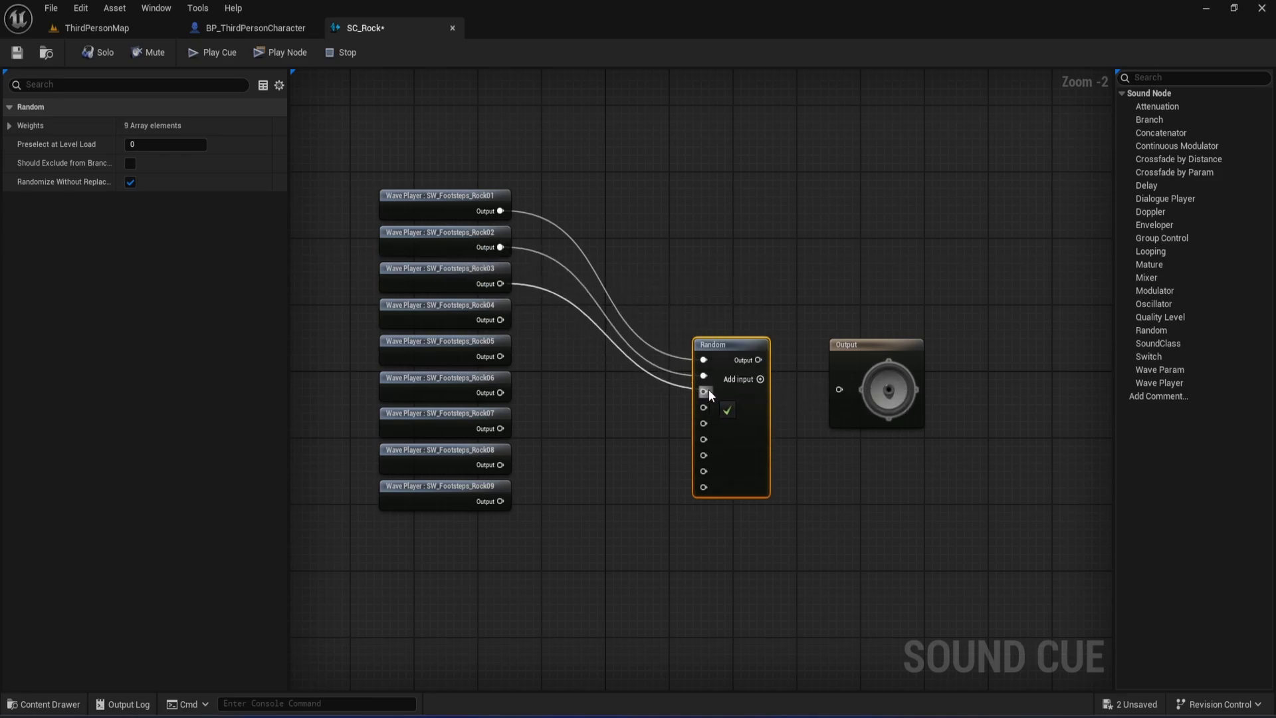
pyautogui.moveTo(501, 319); pyautogui.dragTo(703, 407)
pyautogui.moveTo(500, 356)
pyautogui.mouseDown()
pyautogui.moveTo(704, 424)
pyautogui.moveTo(500, 392)
pyautogui.moveTo(704, 457)
pyautogui.moveTo(501, 464)
pyautogui.moveTo(704, 487)
pyautogui.mouseUp()
pyautogui.moveTo(874, 322); pyautogui.dragTo(604, 305, button='right')
pyautogui.moveTo(601, 327); pyautogui.dragTo(751, 328)
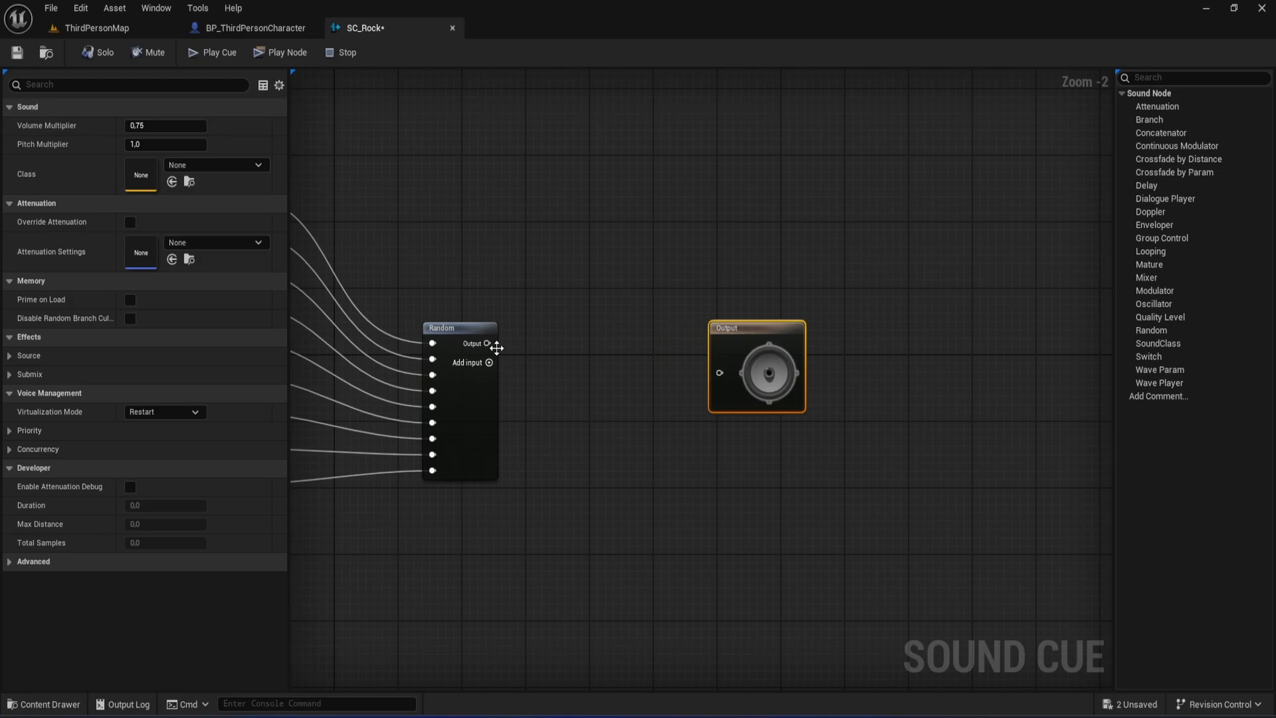
# Step: Add a Modulator after the Random node and connect it to SC_Rock's Output
pyautogui.moveTo(487, 343); pyautogui.dragTo(563, 344)
pyautogui.write('modul')
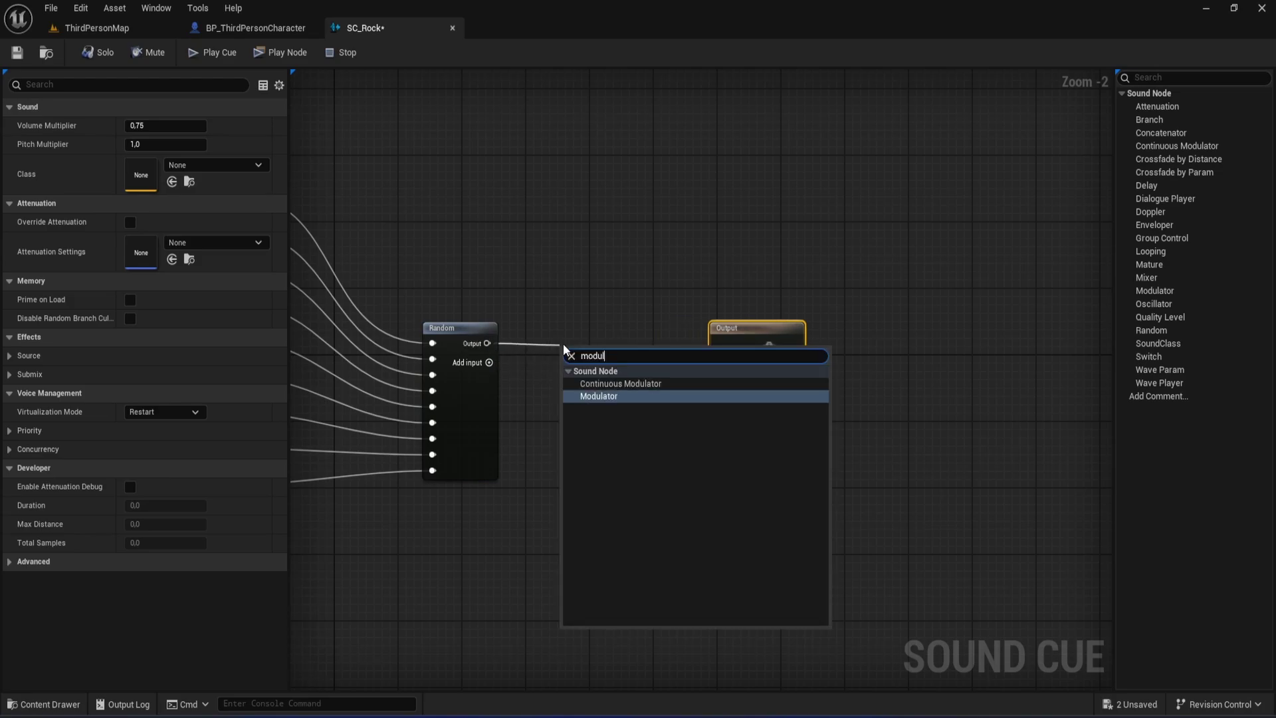
pyautogui.write('a')
pyautogui.click(629, 396)
pyautogui.moveTo(629, 397); pyautogui.dragTo(541, 382, button='right')
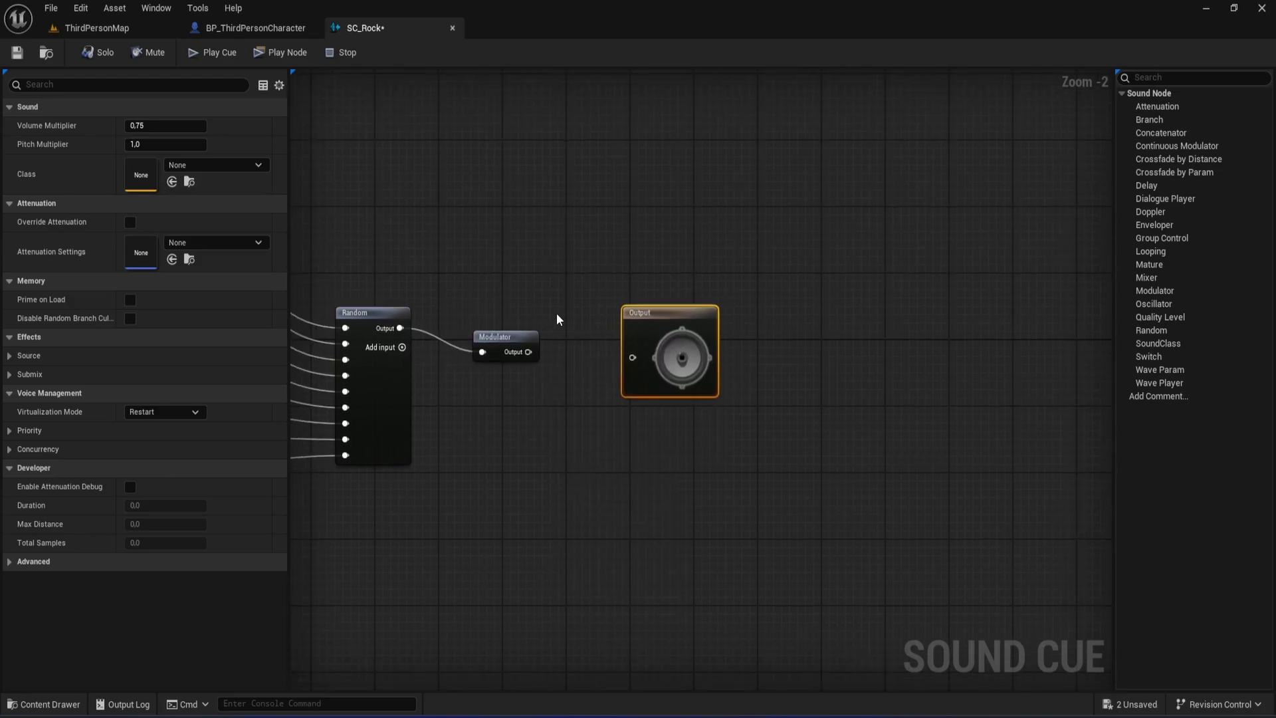
pyautogui.moveTo(529, 353); pyautogui.dragTo(633, 357)
pyautogui.moveTo(665, 312); pyautogui.dragTo(681, 289)
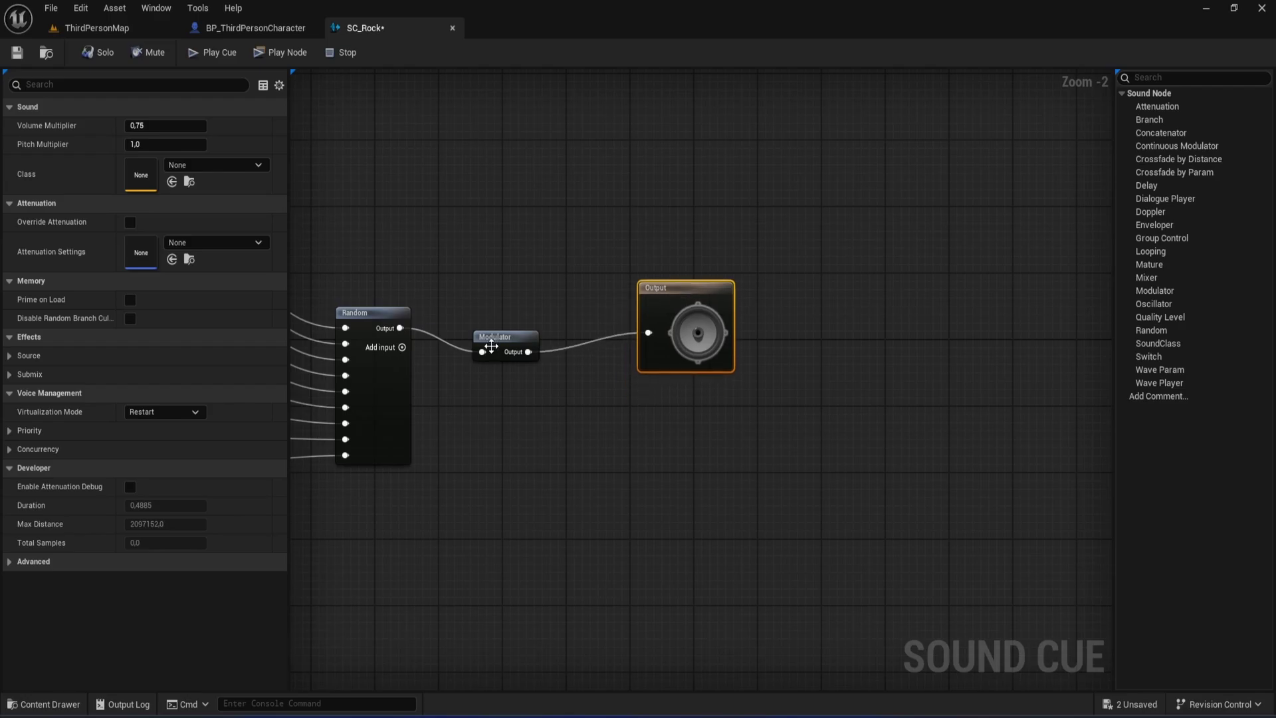
pyautogui.moveTo(509, 347); pyautogui.dragTo(522, 317)
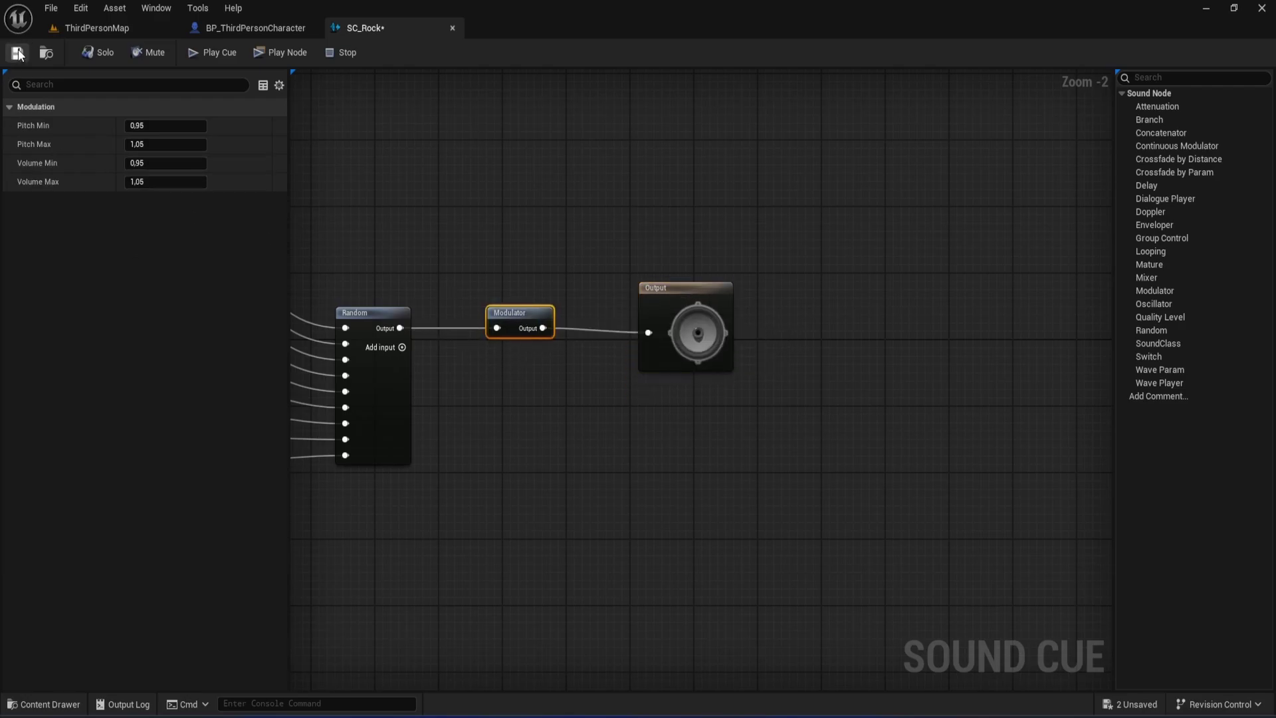
# Step: Save the SC_Rock cue and close its editor
pyautogui.click(18, 54)
pyautogui.press('Home')
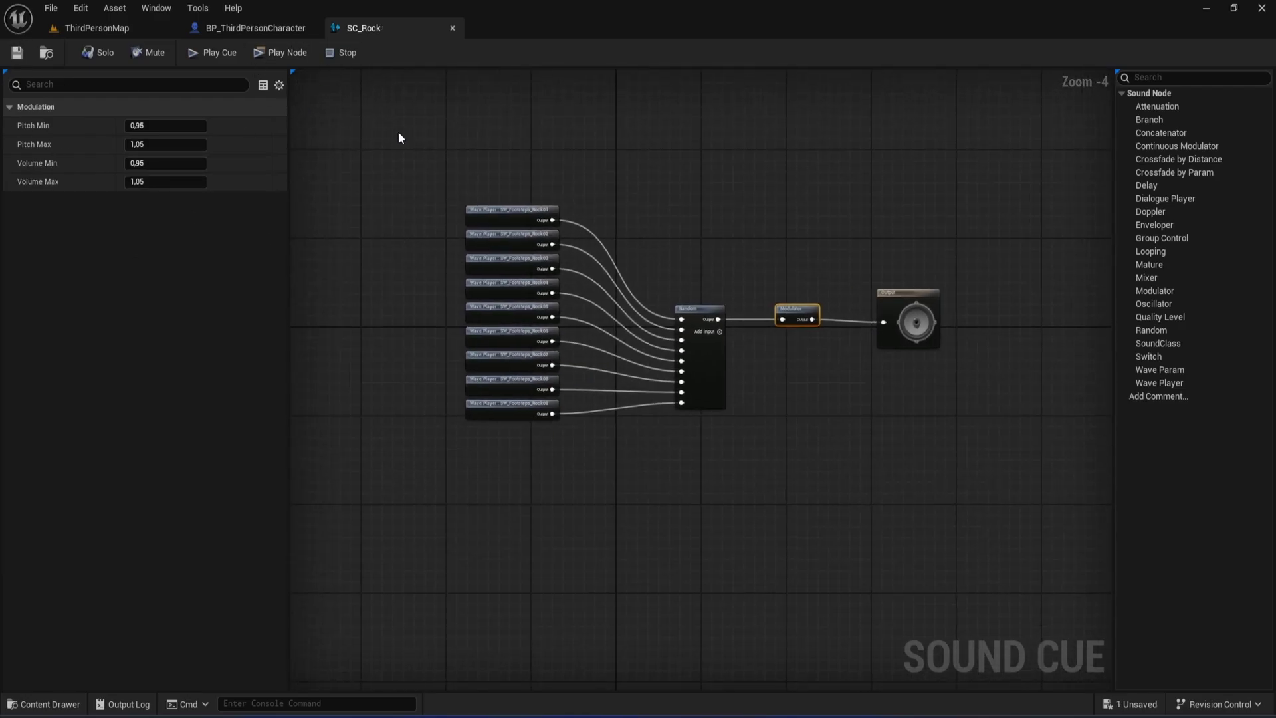
pyautogui.scroll(-1, 546, 156)
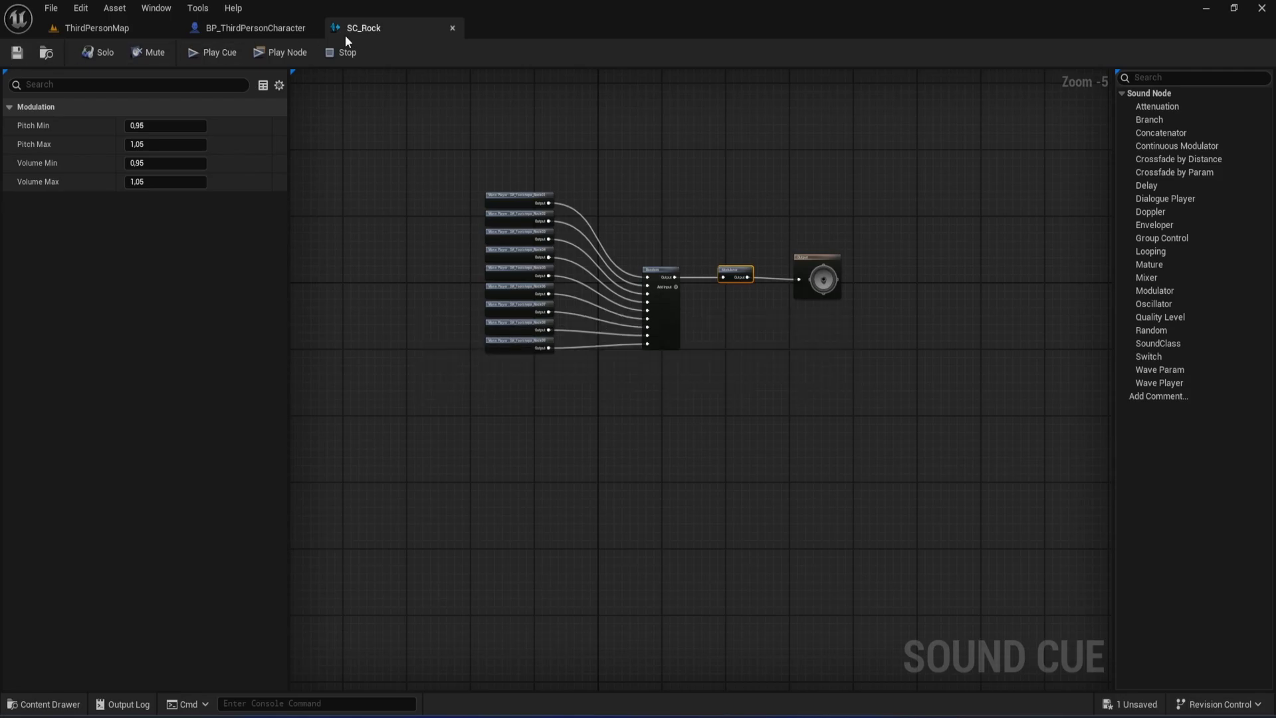
pyautogui.click(453, 28)
pyautogui.hotkey('ctrl', 'space')
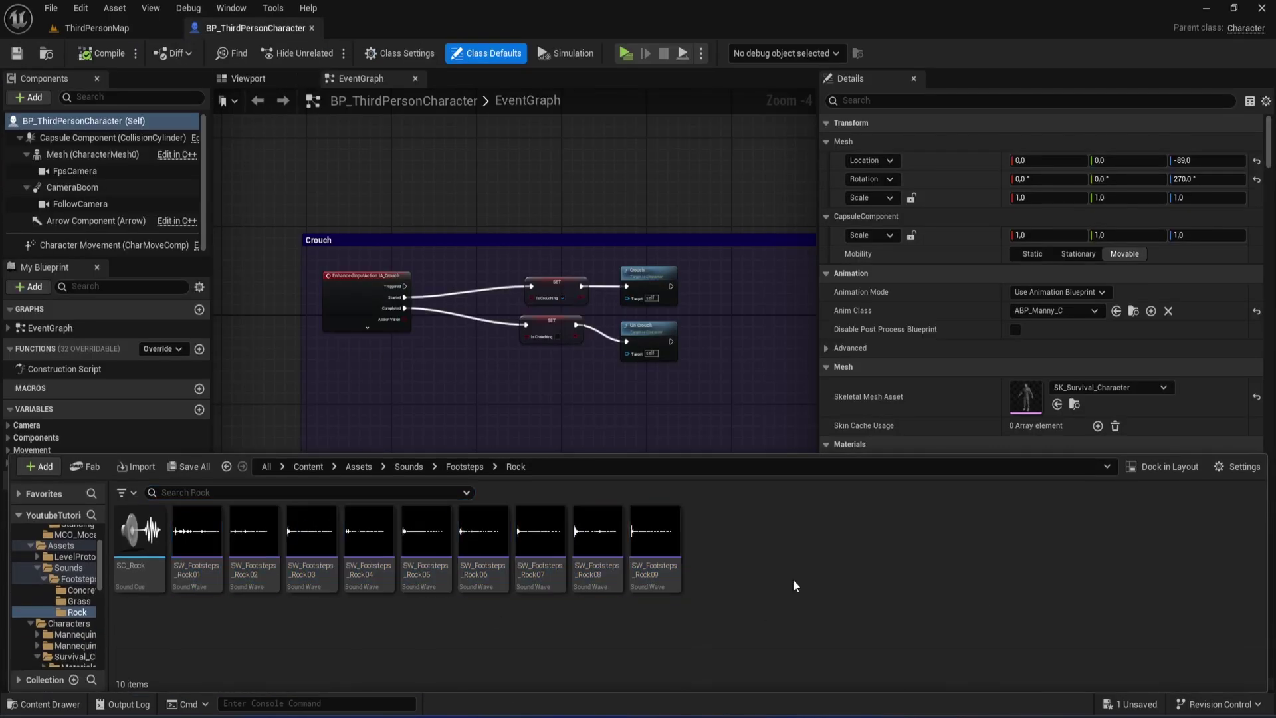
# Step: Go to Content/ThirdPerson and add a new folder named Footsteps
pyautogui.hotkey('alt', 'Up')
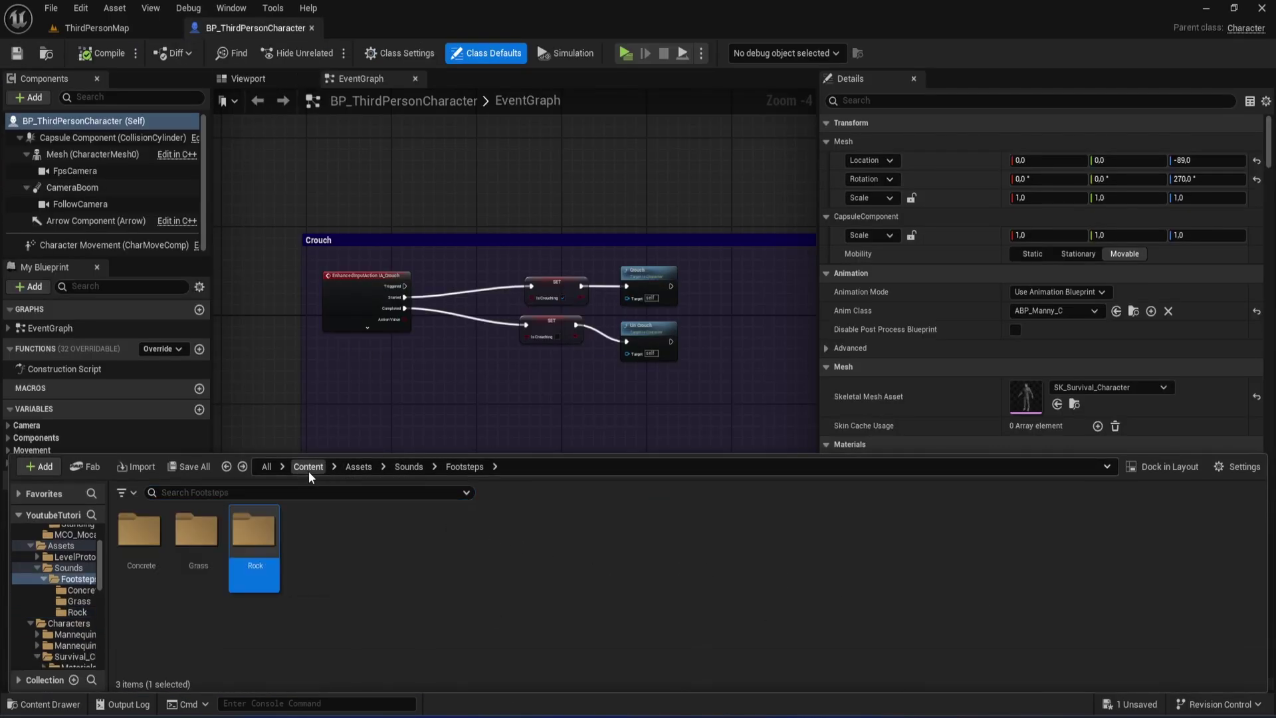
pyautogui.click(308, 467)
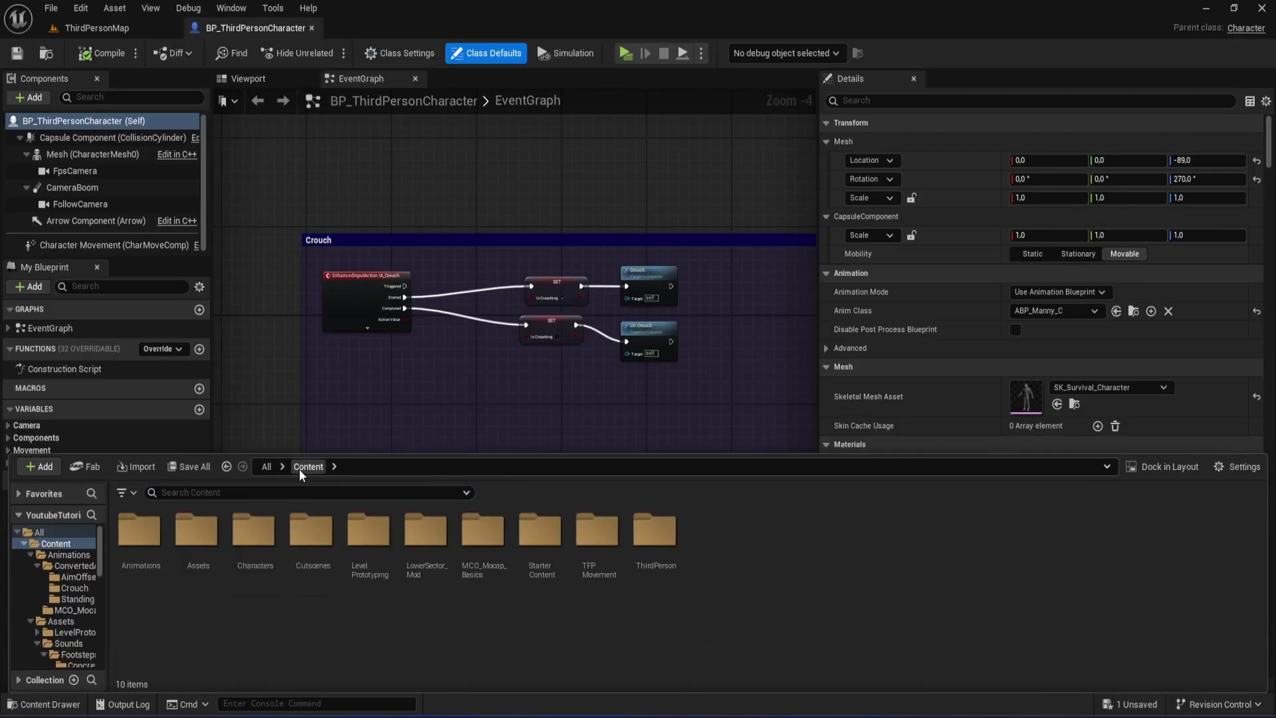
pyautogui.doubleClick(654, 535)
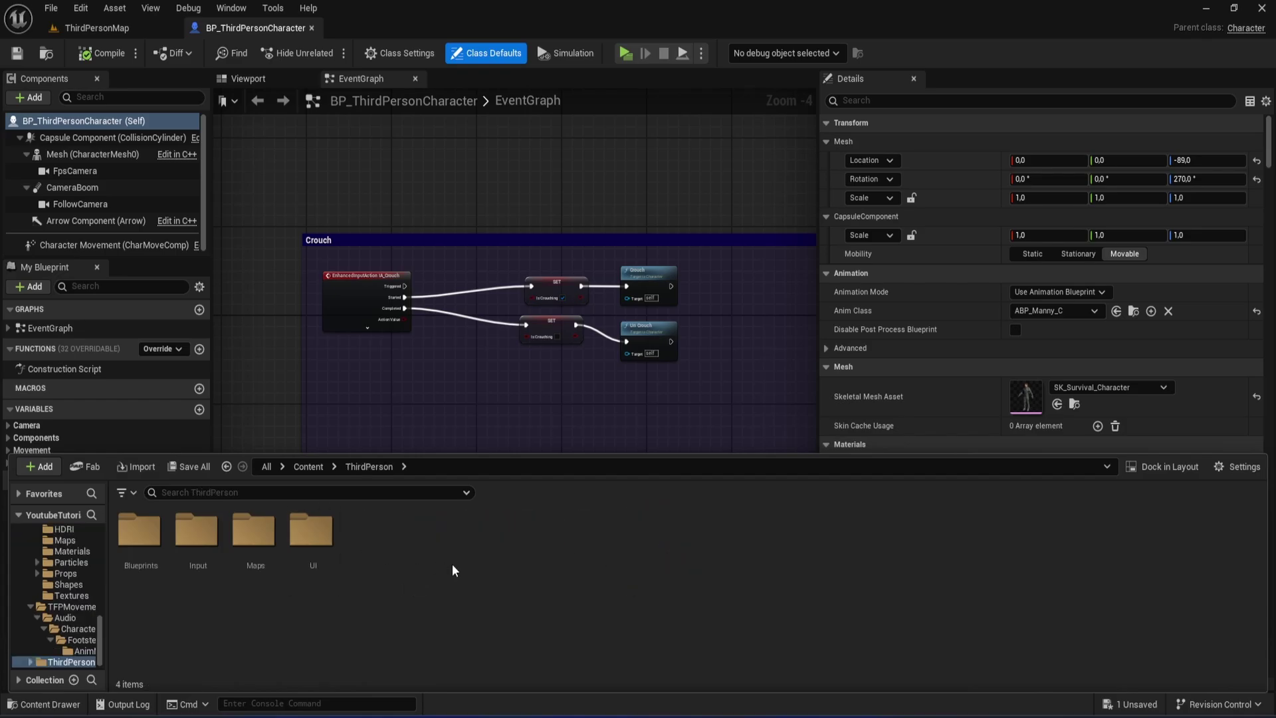
pyautogui.rightClick(426, 540)
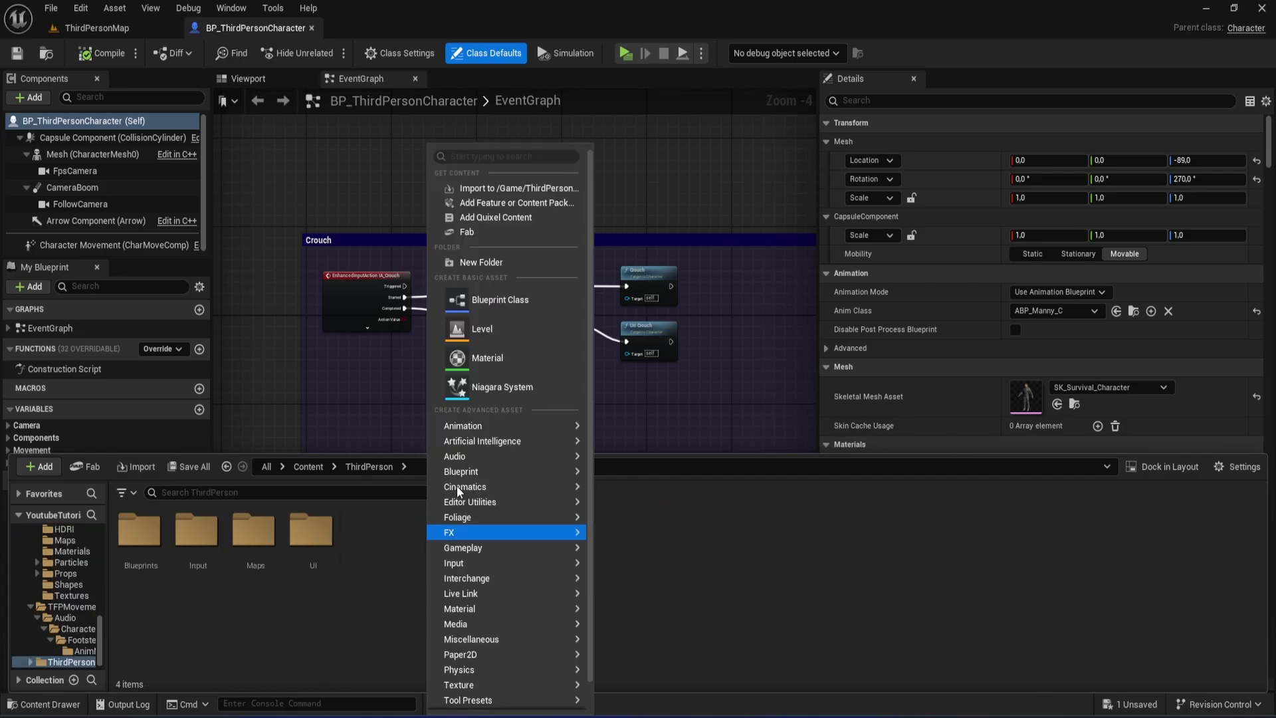
pyautogui.click(505, 262)
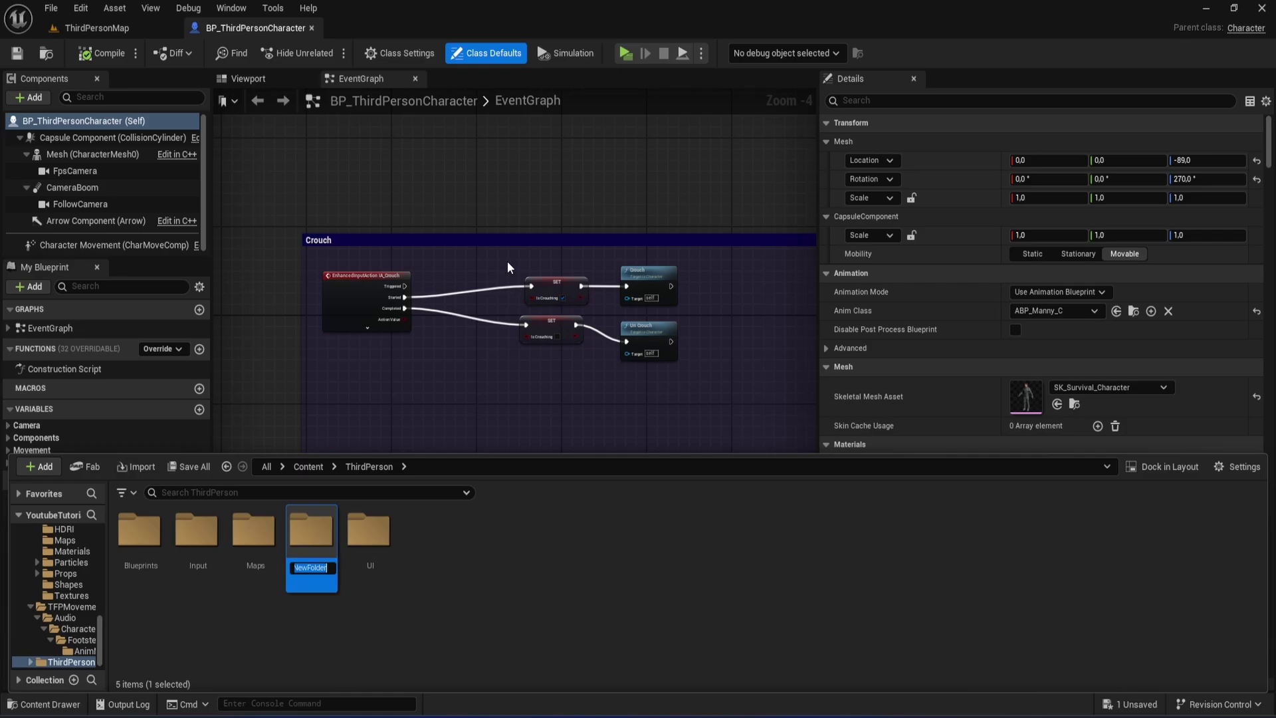
pyautogui.write('Foot')
pyautogui.write('s')
pyautogui.write('teps')
pyautogui.press('Return')
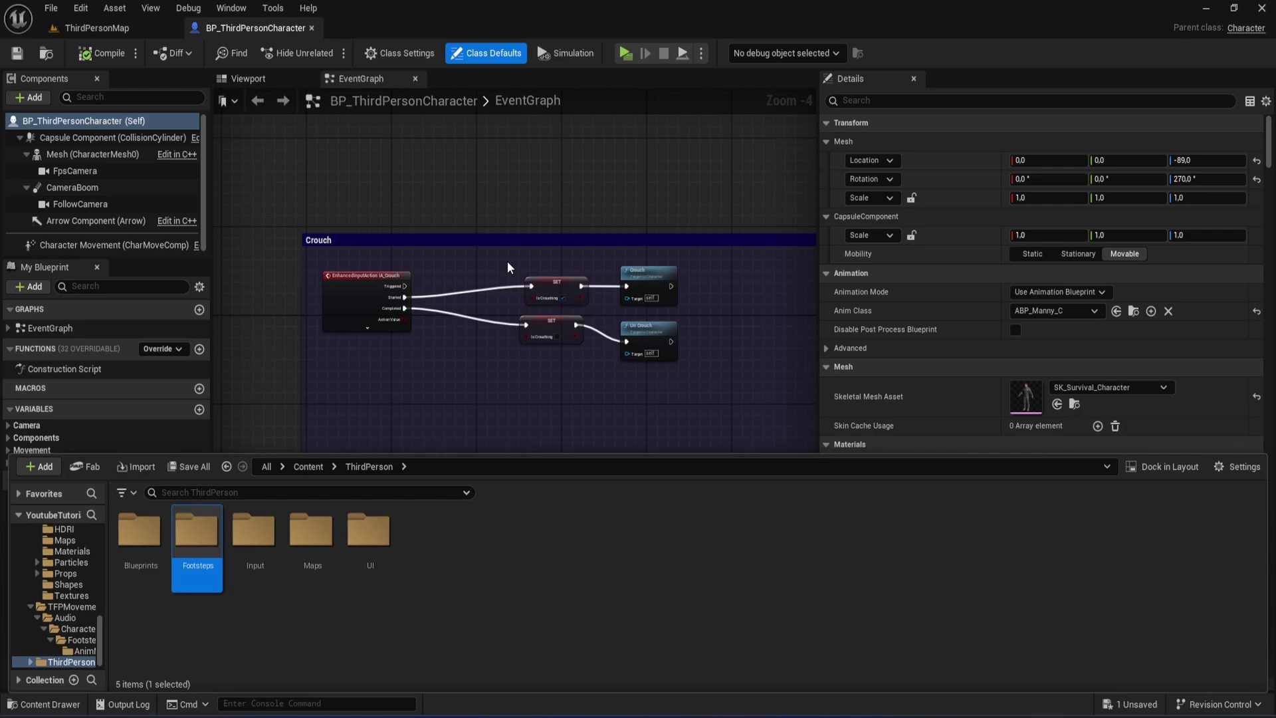
pyautogui.click(247, 623)
# Step: Create a PhysicalMaterial asset named PM_Grass inside the Footsteps folder
pyautogui.doubleClick(198, 556)
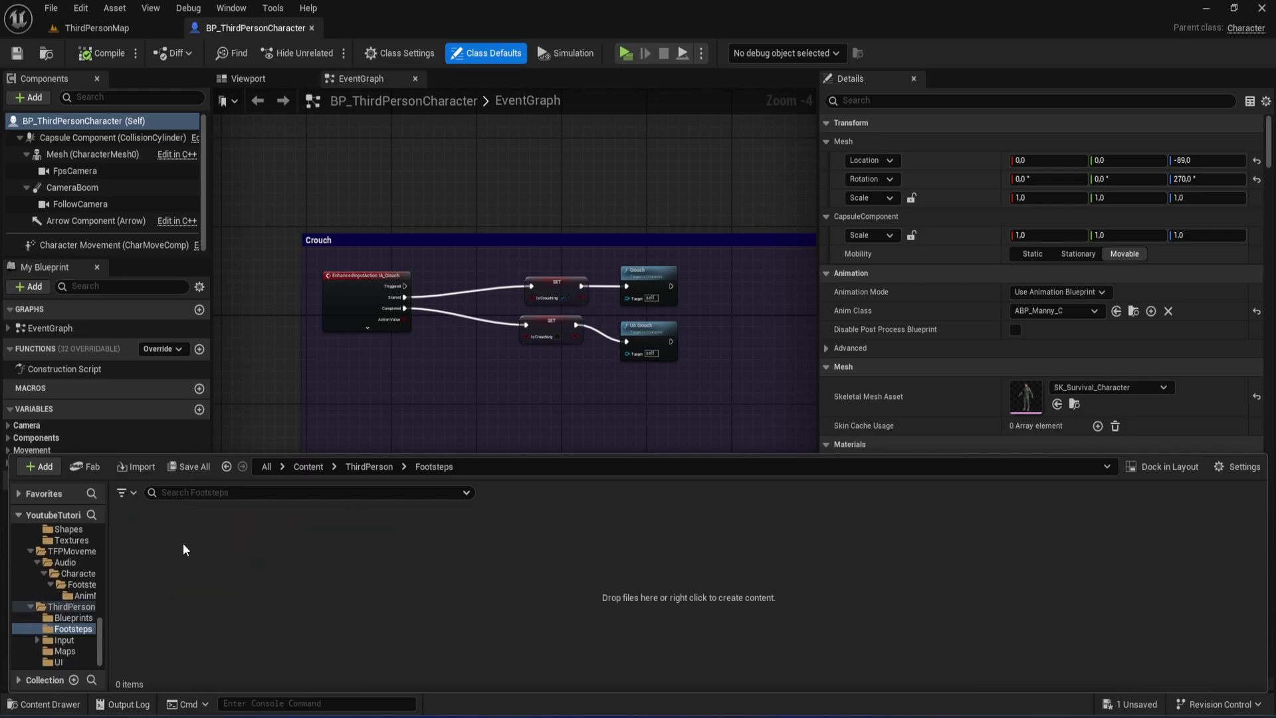
pyautogui.rightClick(173, 540)
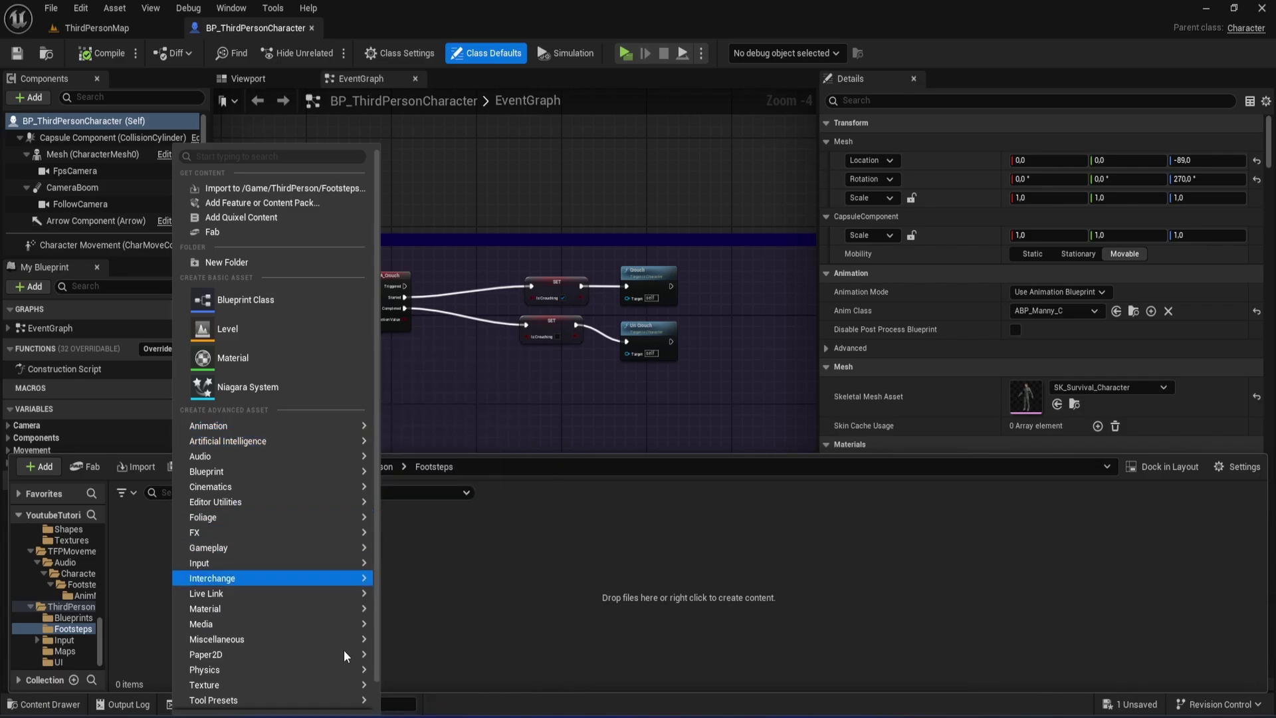
pyautogui.moveTo(220, 672)
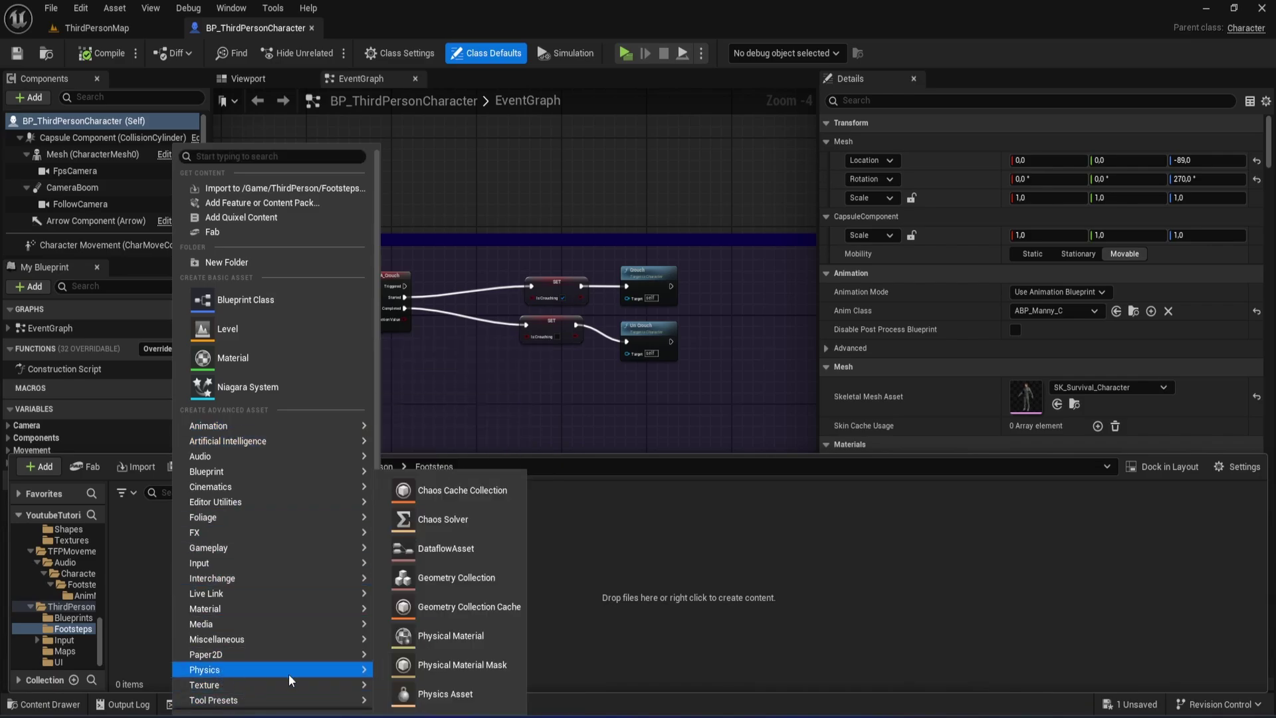
pyautogui.click(465, 637)
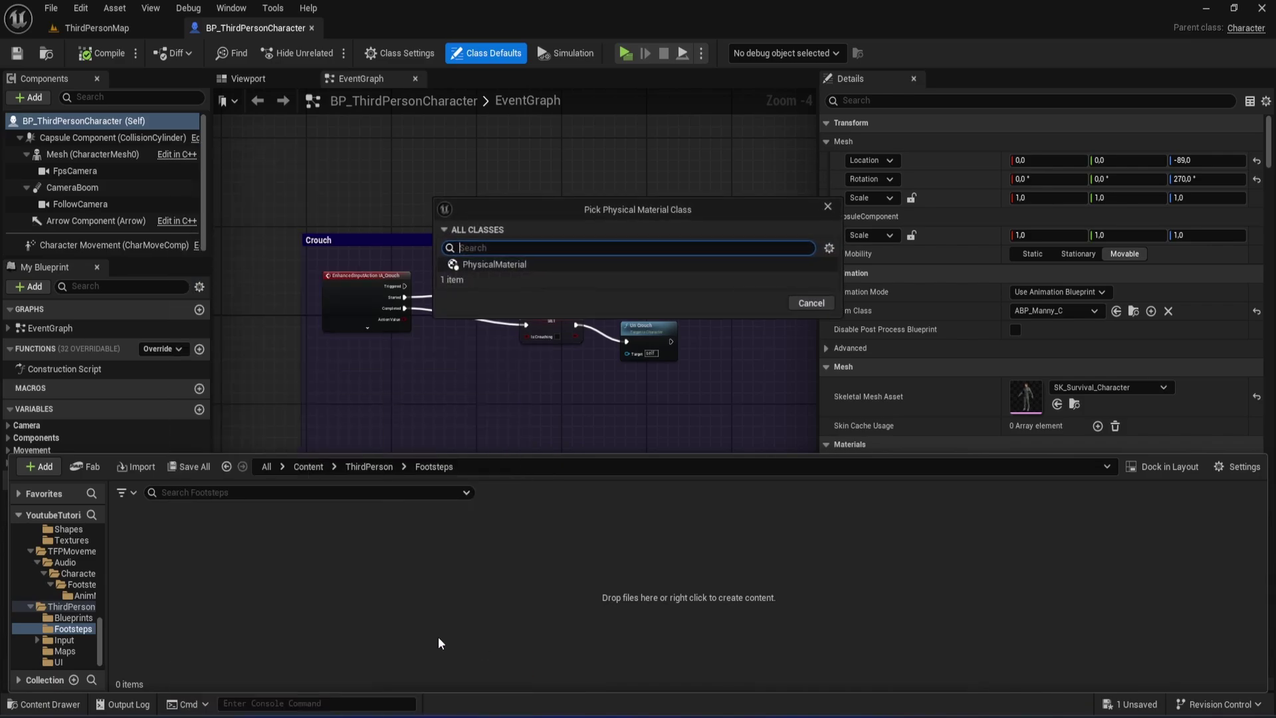
pyautogui.click(524, 265)
pyautogui.click(759, 303)
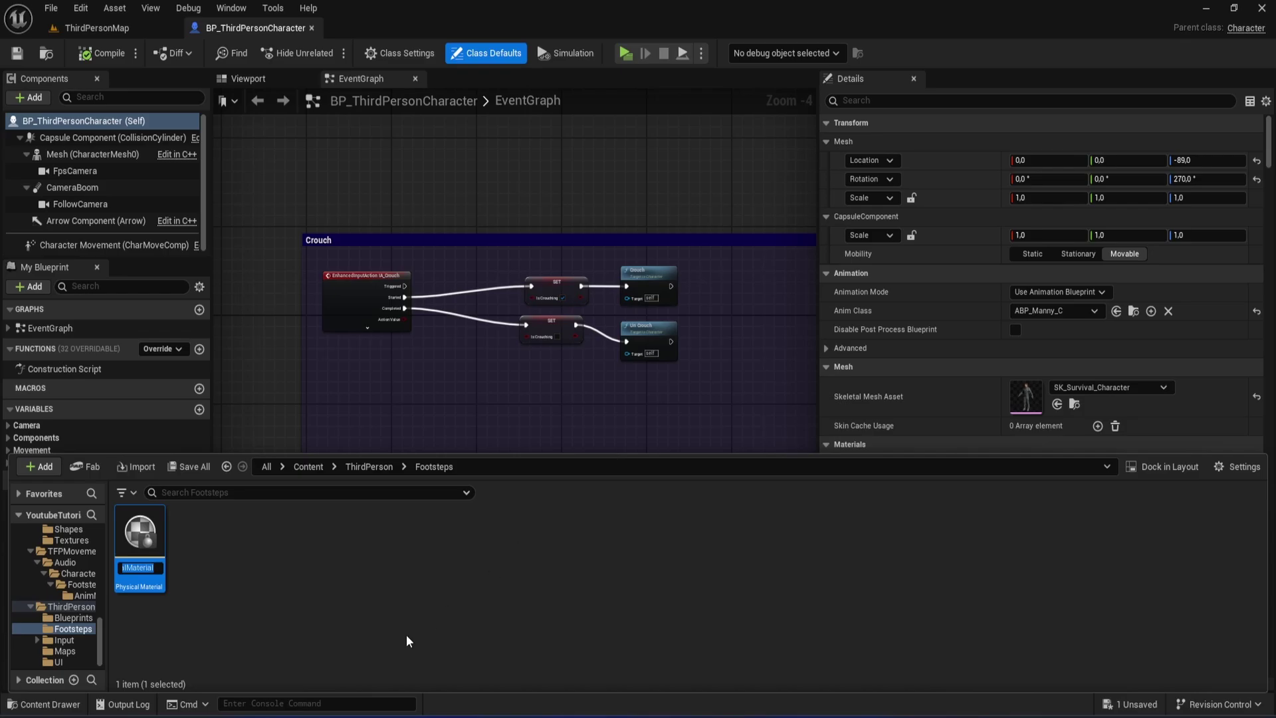
pyautogui.write('P')
pyautogui.write('M_G')
pyautogui.write('rass')
pyautogui.press('Return')
# Step: Duplicate PM_Grass into two copies renamed PM_Rock and PM_Concrete
pyautogui.hotkey('ctrl', 'd')
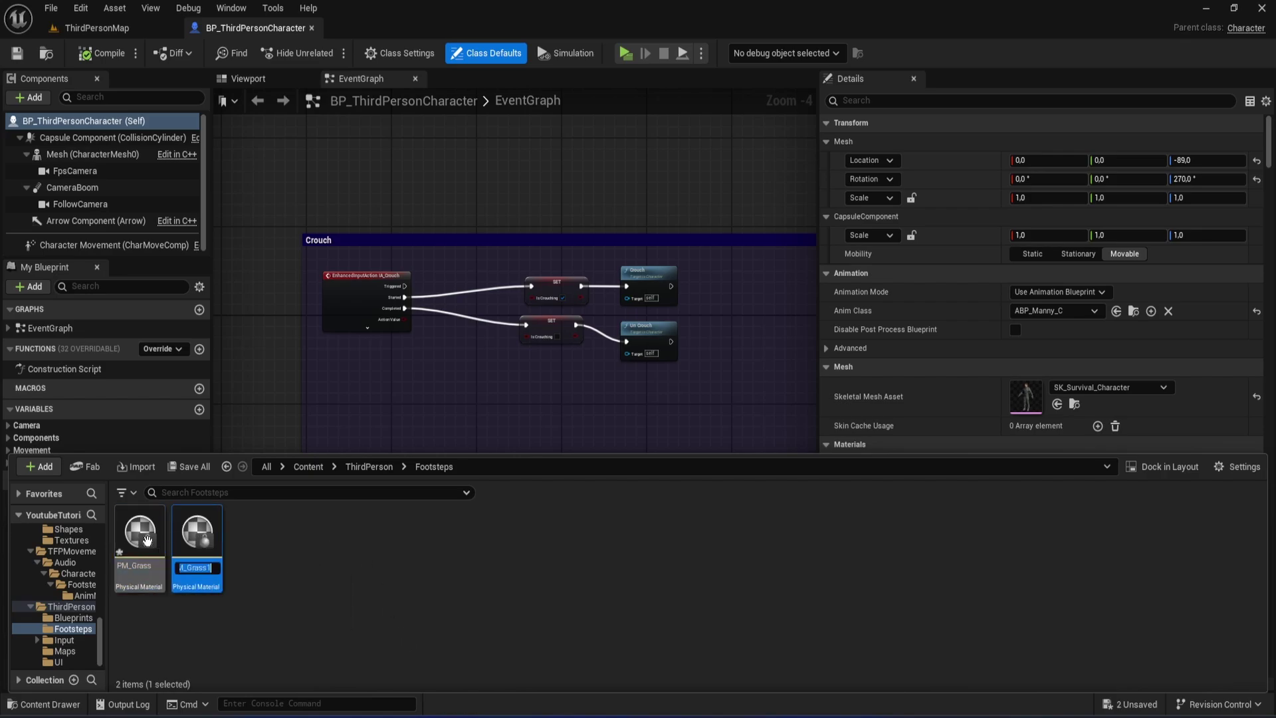
pyautogui.press('End')
pyautogui.press('BackSpace')
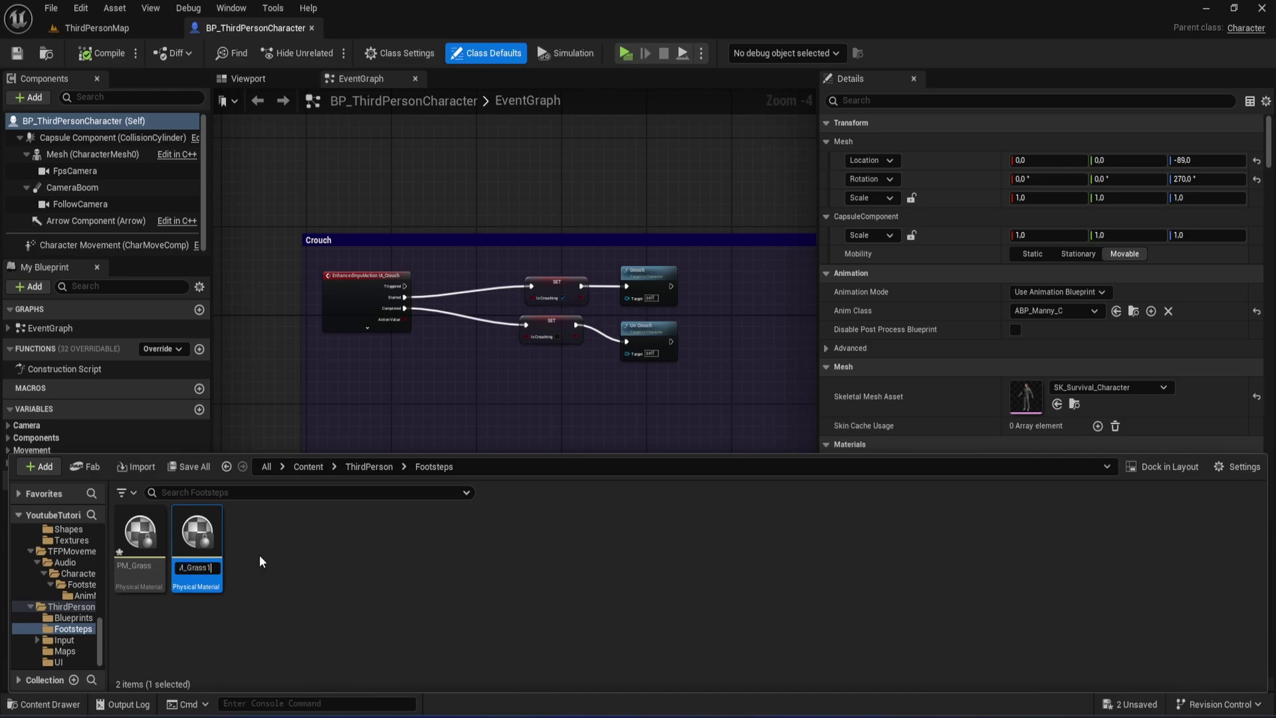
pyautogui.press('BackSpace')
pyautogui.press('BackSpace')
pyautogui.press('BackSpace')
pyautogui.press('BackSpace')
pyautogui.press('BackSpace')
pyautogui.write('Rock')
pyautogui.press('Return')
pyautogui.hotkey('ctrl', 'd')
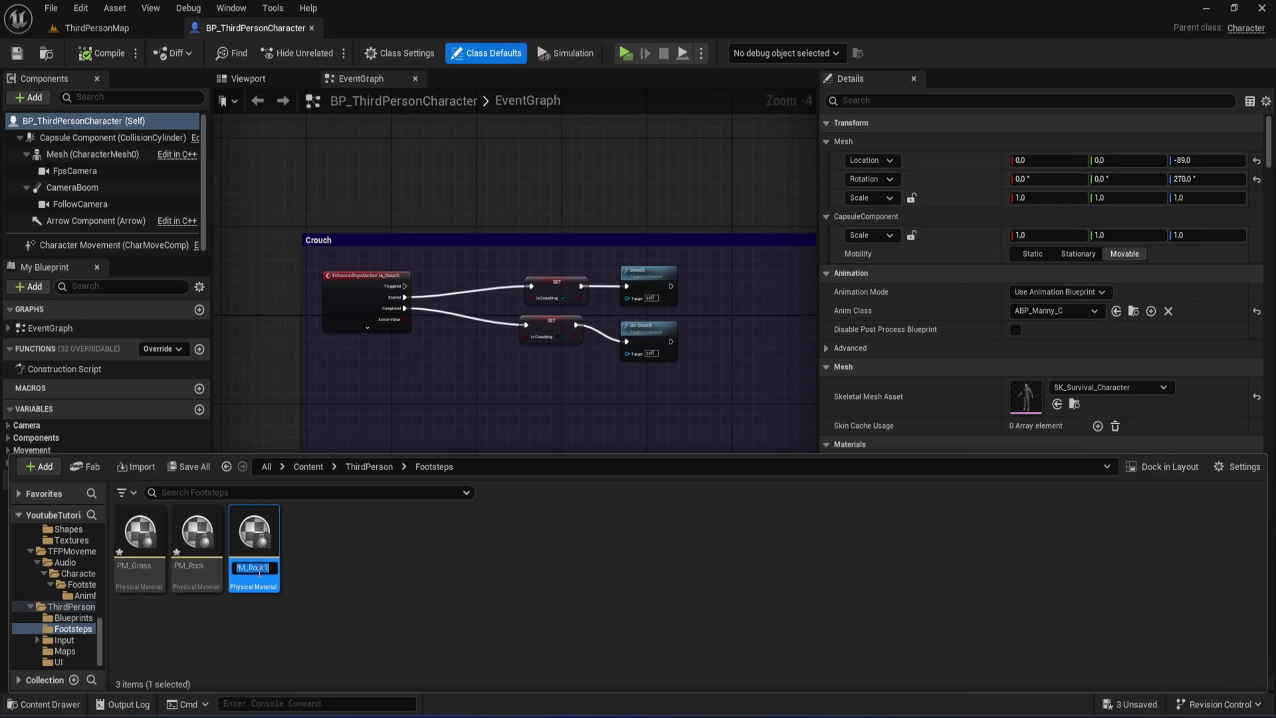
pyautogui.press('End')
pyautogui.press('BackSpace')
pyautogui.press('BackSpace')
pyautogui.write('oncrete')
pyautogui.press('Return')
pyautogui.click(378, 571)
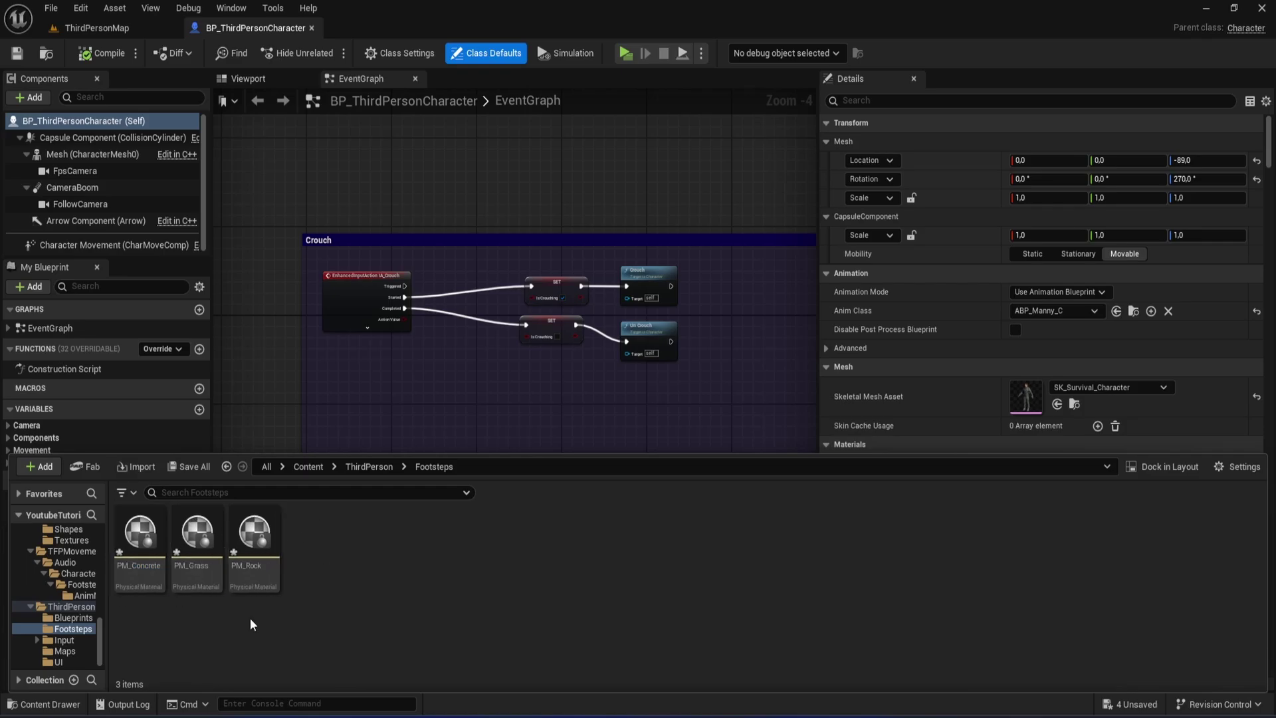
# Step: Set PM_Rock's surface type to Rock and save it
pyautogui.doubleClick(256, 551)
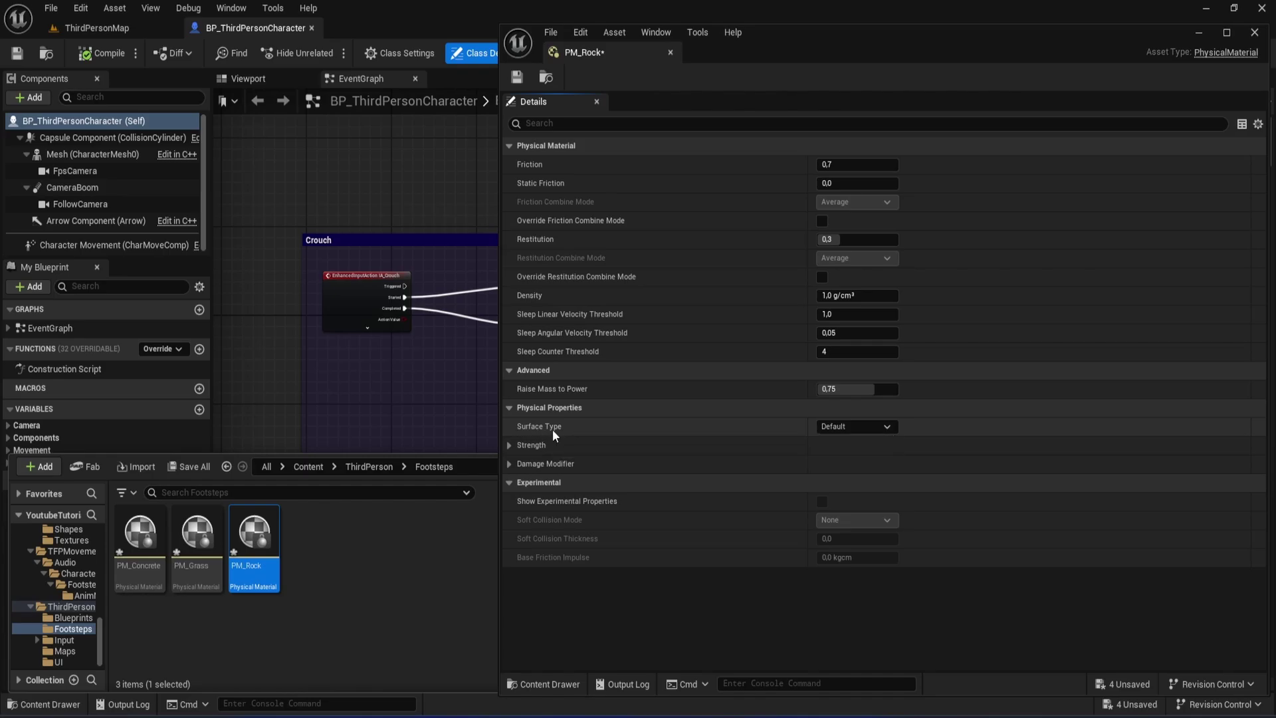
pyautogui.click(859, 429)
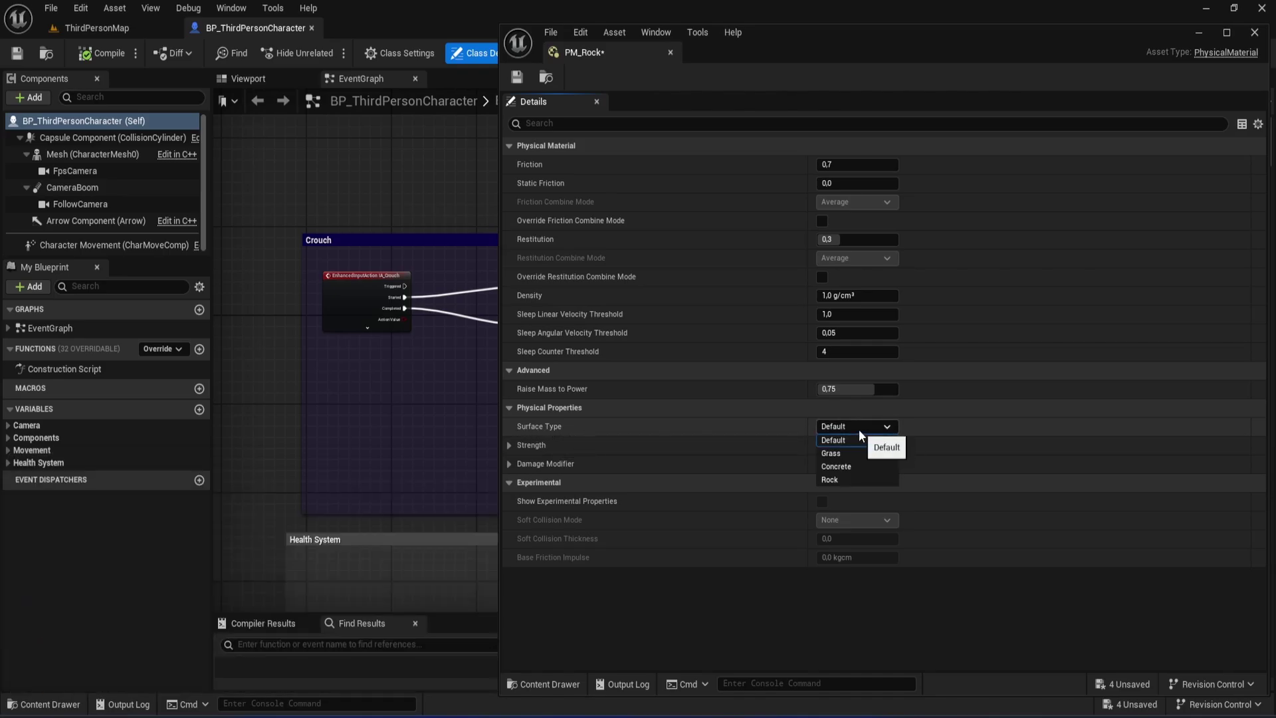
pyautogui.click(847, 479)
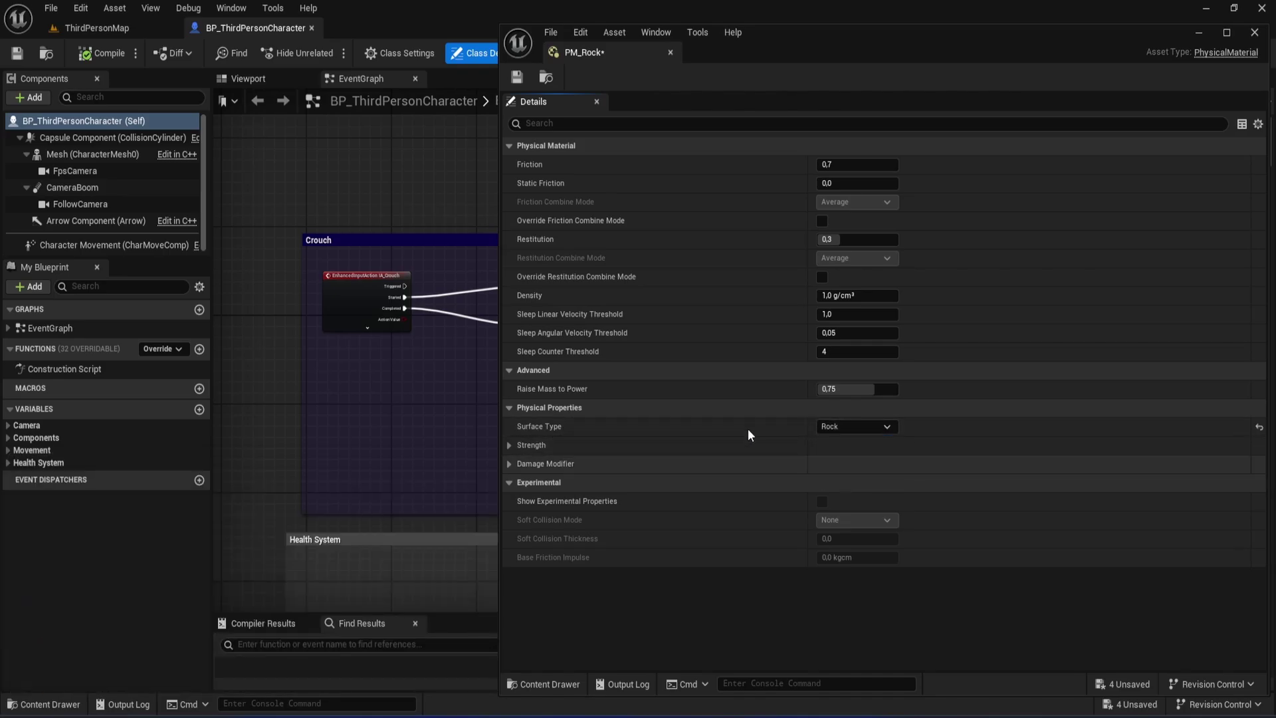
pyautogui.click(516, 76)
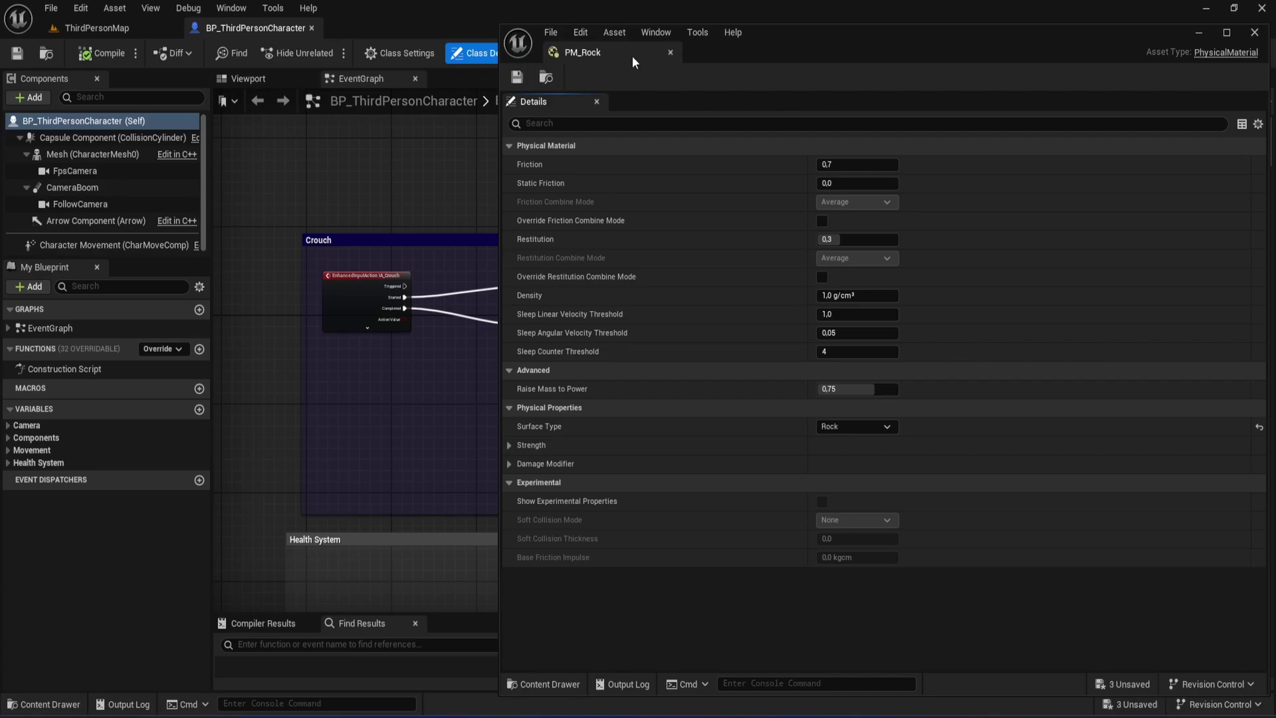
pyautogui.click(669, 52)
# Step: Assign a surface type to PM_Grass from the Footsteps folder and save it
pyautogui.click(44, 703)
pyautogui.doubleClick(196, 538)
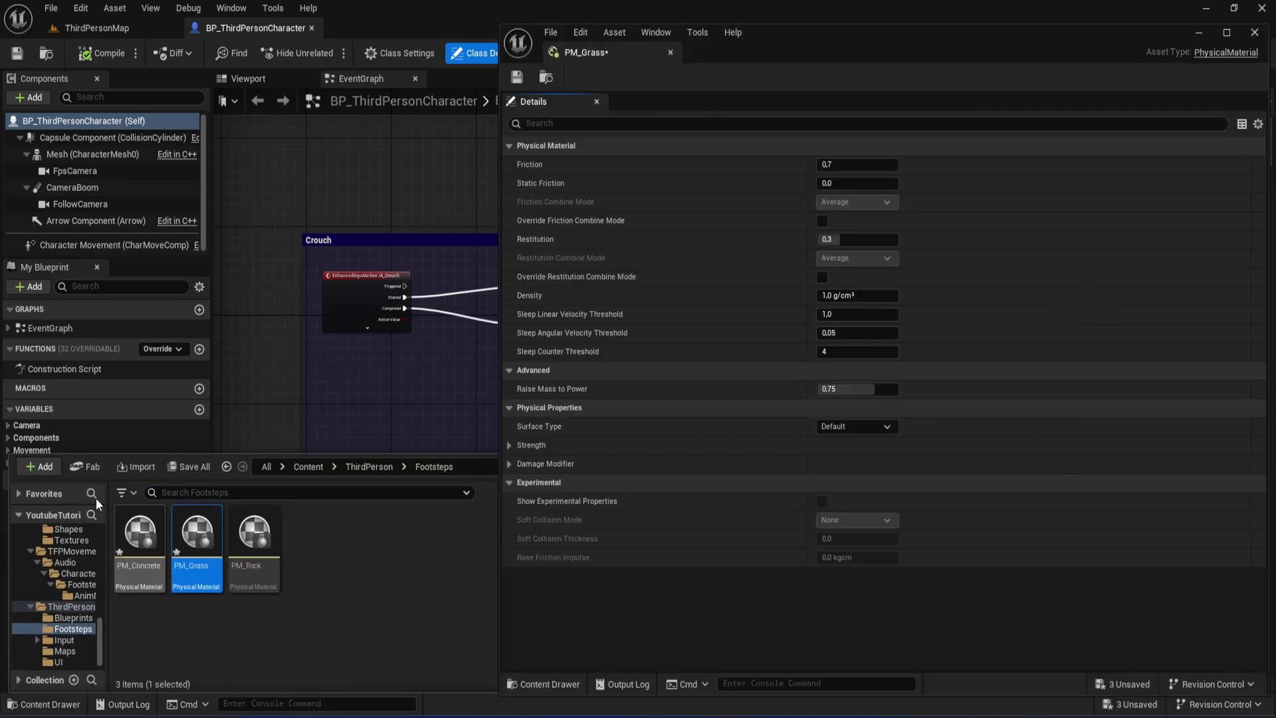
pyautogui.click(854, 426)
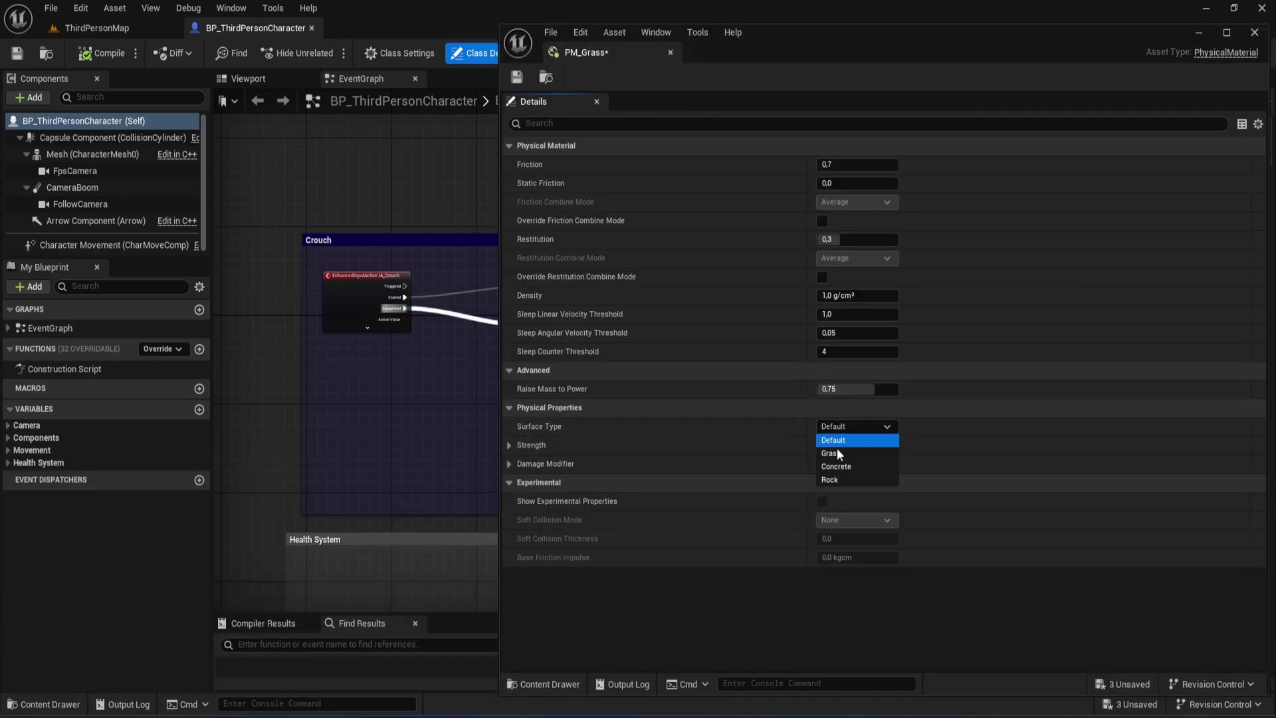
pyautogui.click(835, 466)
pyautogui.click(516, 76)
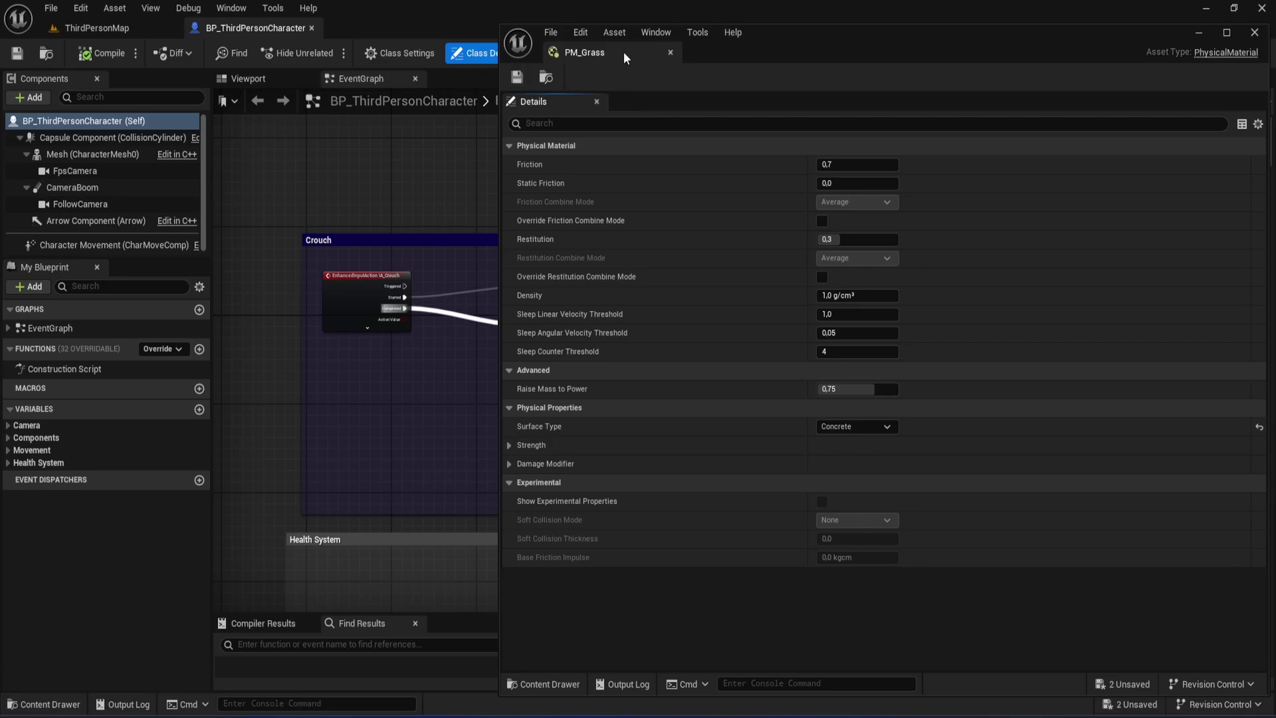
pyautogui.click(670, 52)
# Step: Reopen PM_Grass, correct its surface type to Grass, and save again
pyautogui.click(44, 704)
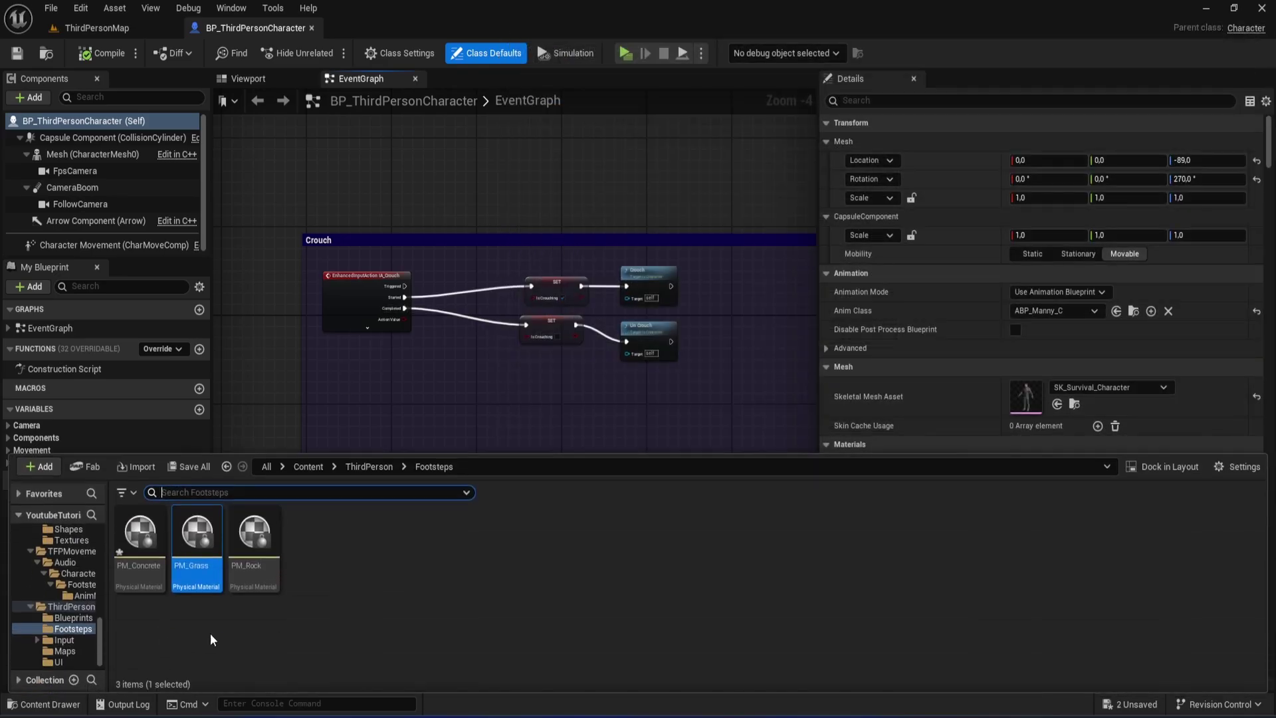
pyautogui.doubleClick(196, 539)
pyautogui.click(844, 427)
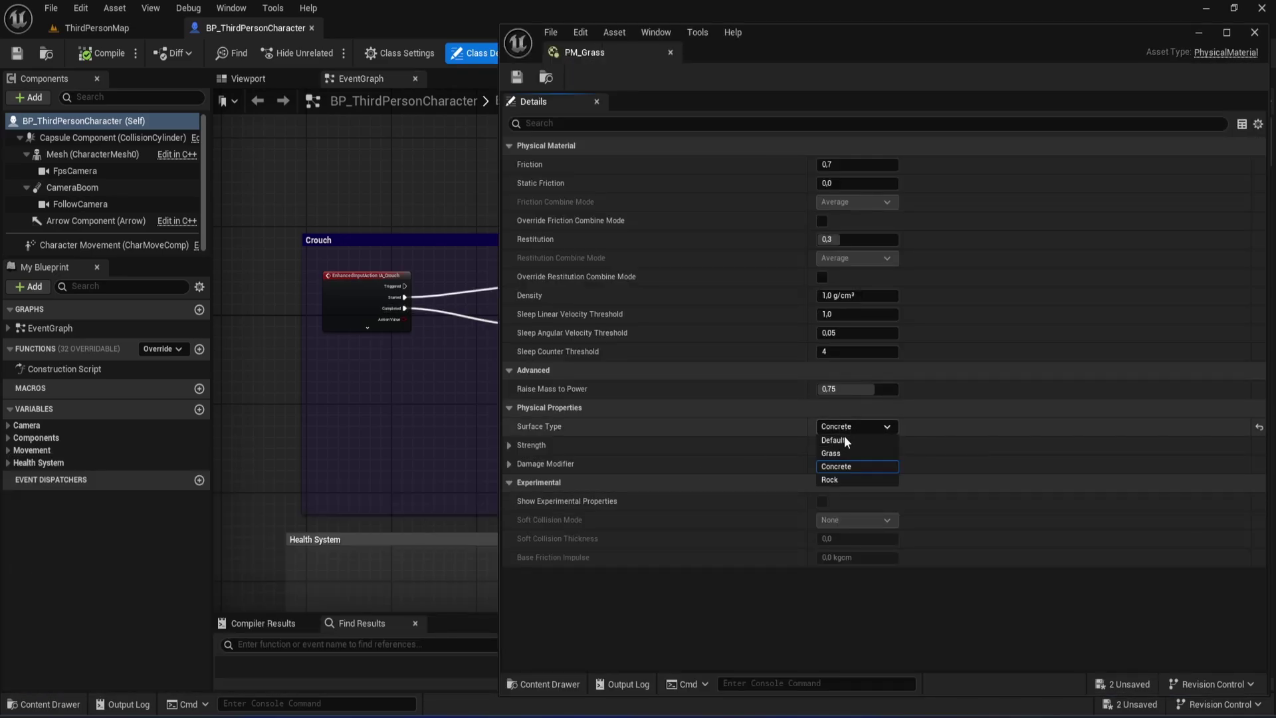
pyautogui.click(831, 453)
pyautogui.click(517, 76)
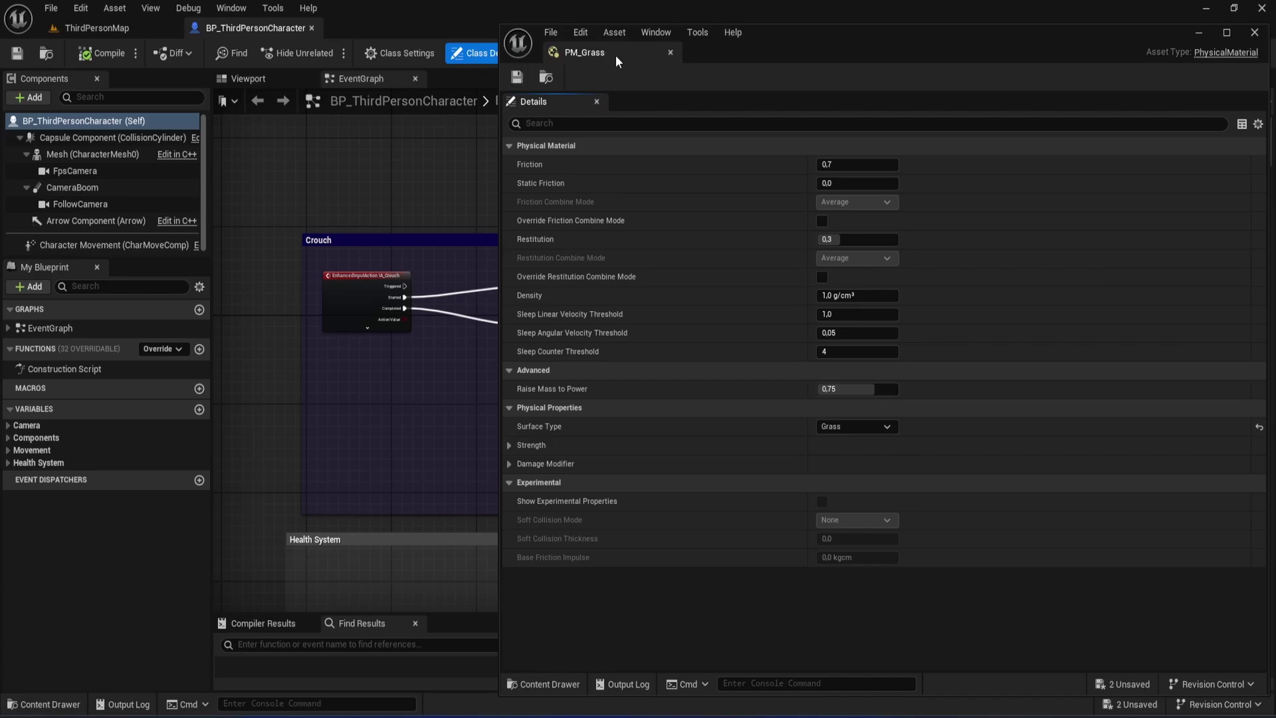
pyautogui.click(669, 52)
# Step: Set PM_Concrete's surface type to Concrete, save it, and clear the asset selection
pyautogui.hotkey('ctrl', 'space')
pyautogui.click(143, 539)
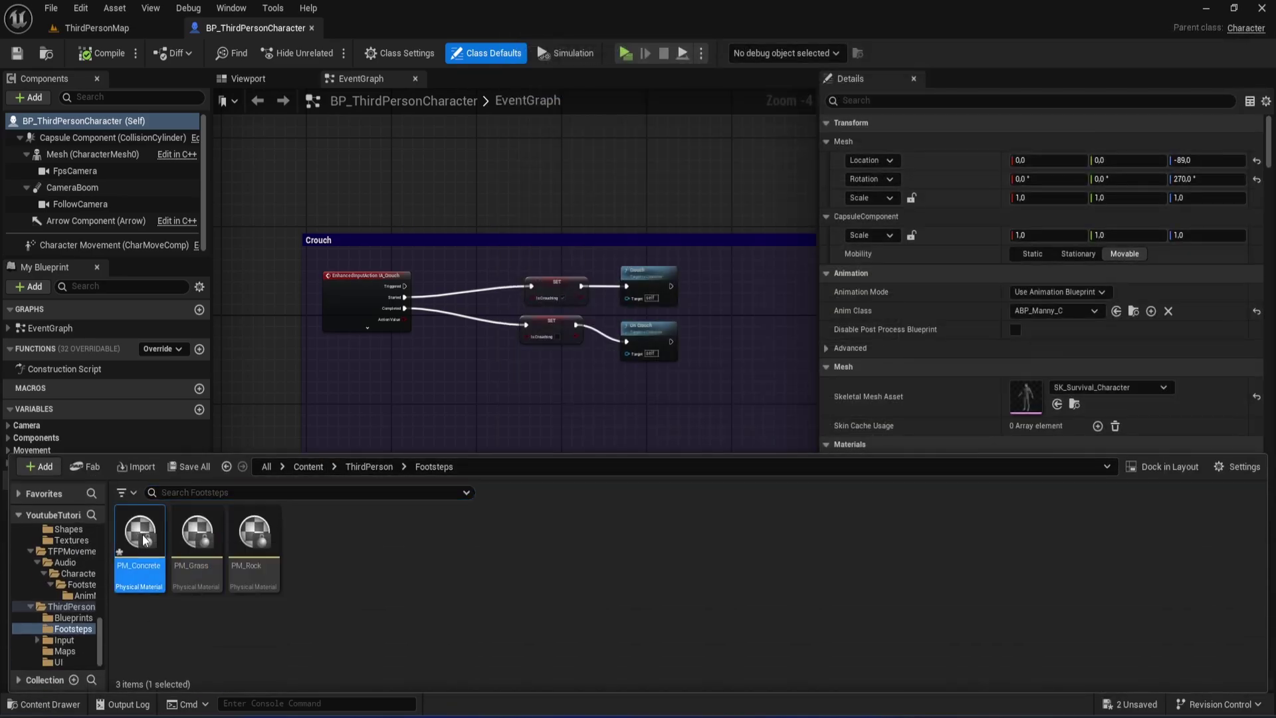
pyautogui.doubleClick(143, 539)
pyautogui.click(851, 428)
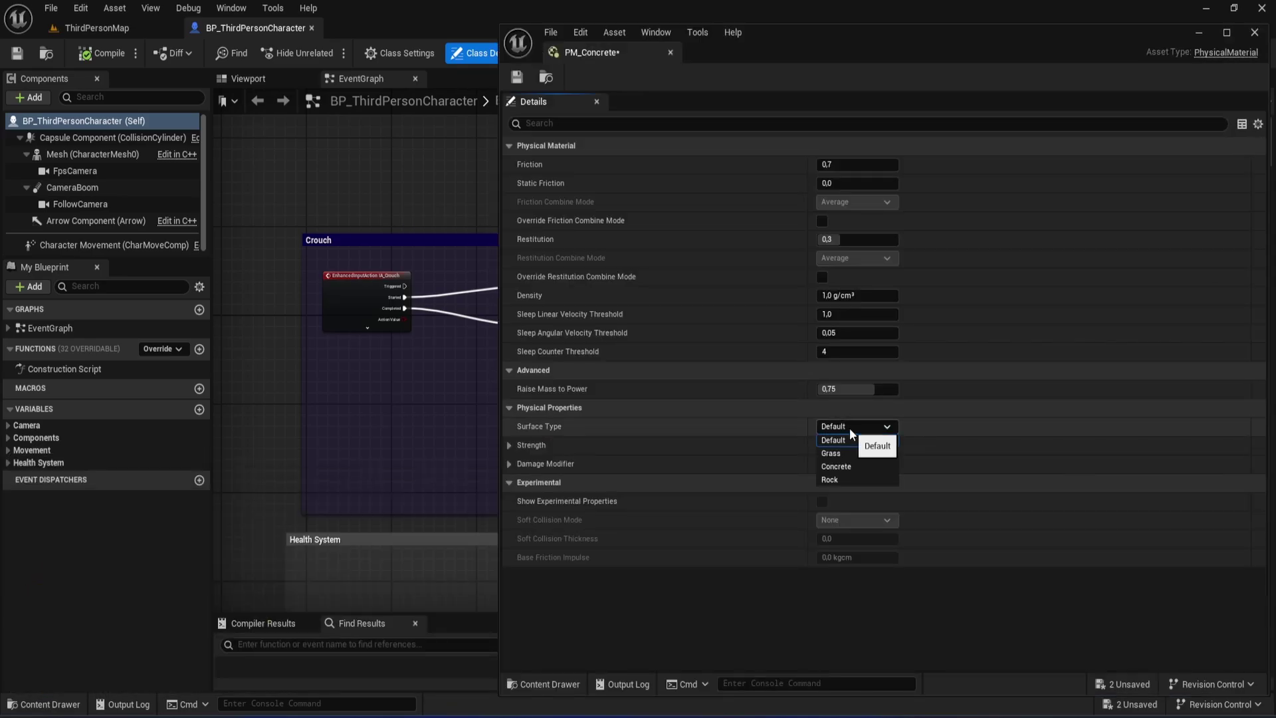
pyautogui.click(855, 468)
pyautogui.click(516, 77)
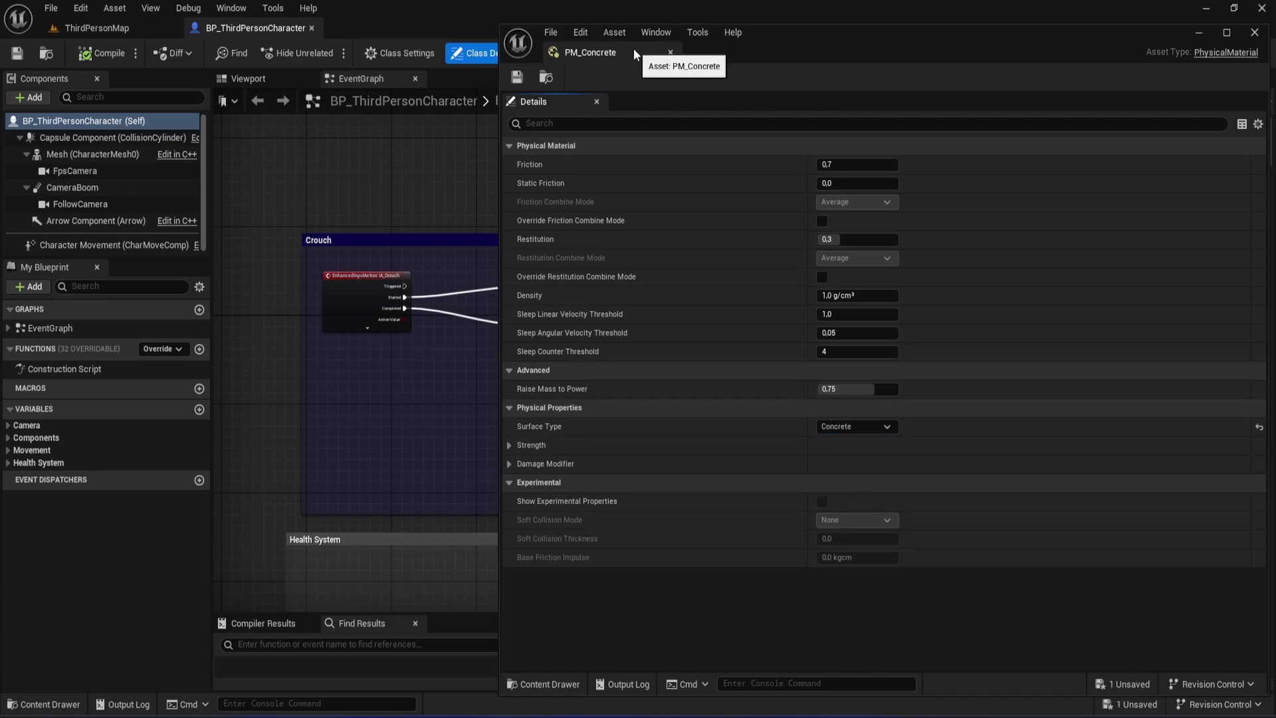
pyautogui.click(670, 52)
pyautogui.scroll(-4, 532, 183)
pyautogui.hotkey('ctrl', 'space')
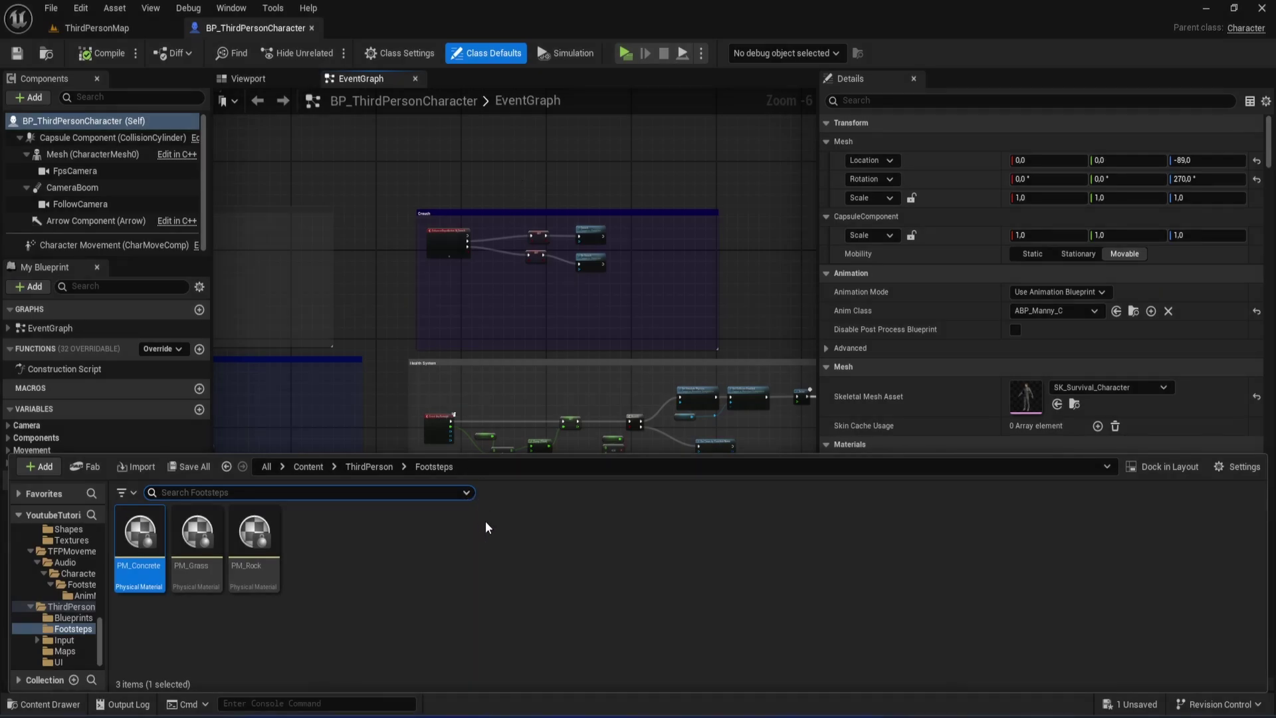
pyautogui.click(485, 528)
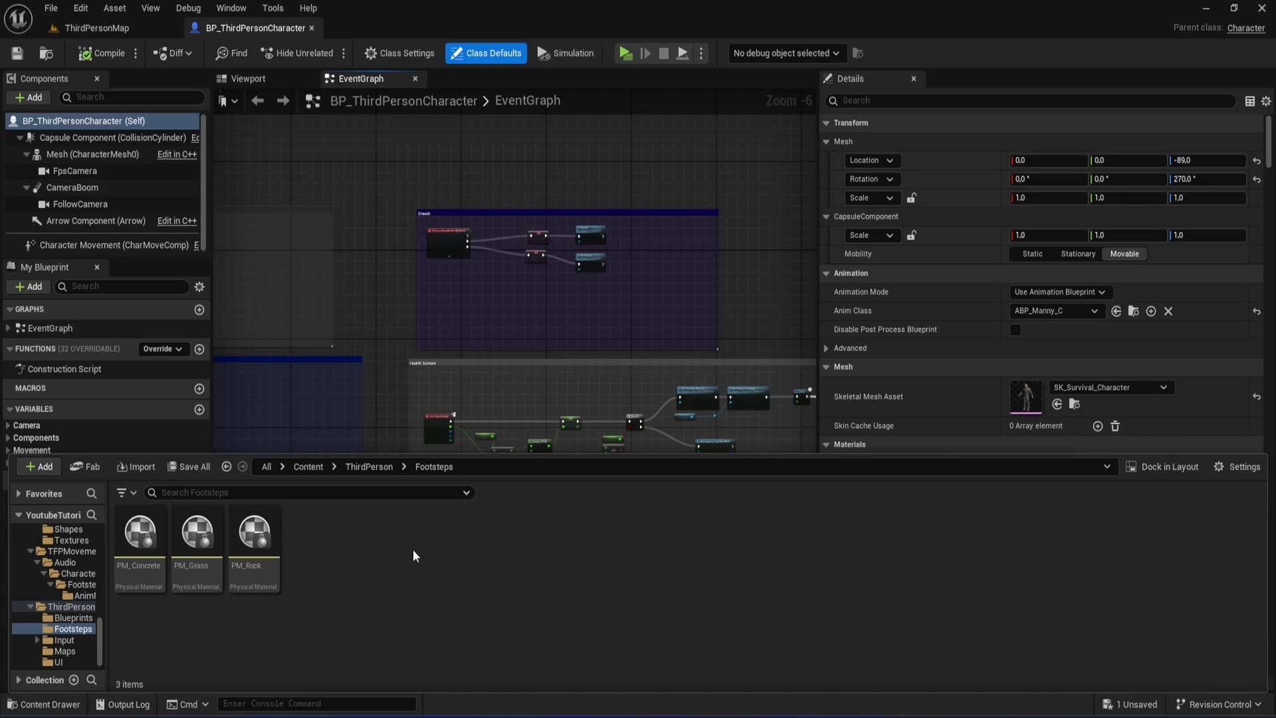
# Step: In the Footsteps folder, add a Blueprint class with parent AnimNotify named BP_Footsteps
pyautogui.hotkey('alt', 'Left')
pyautogui.doubleClick(196, 544)
pyautogui.rightClick(351, 543)
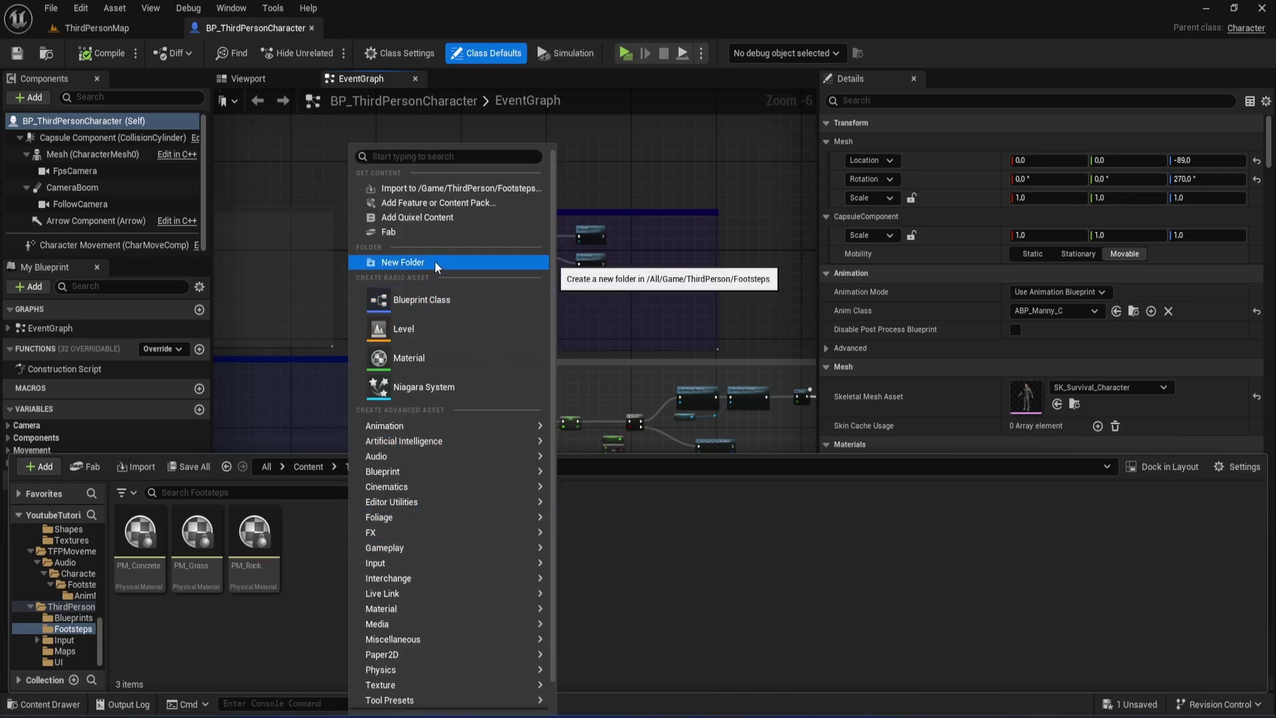
pyautogui.click(438, 306)
pyautogui.click(446, 460)
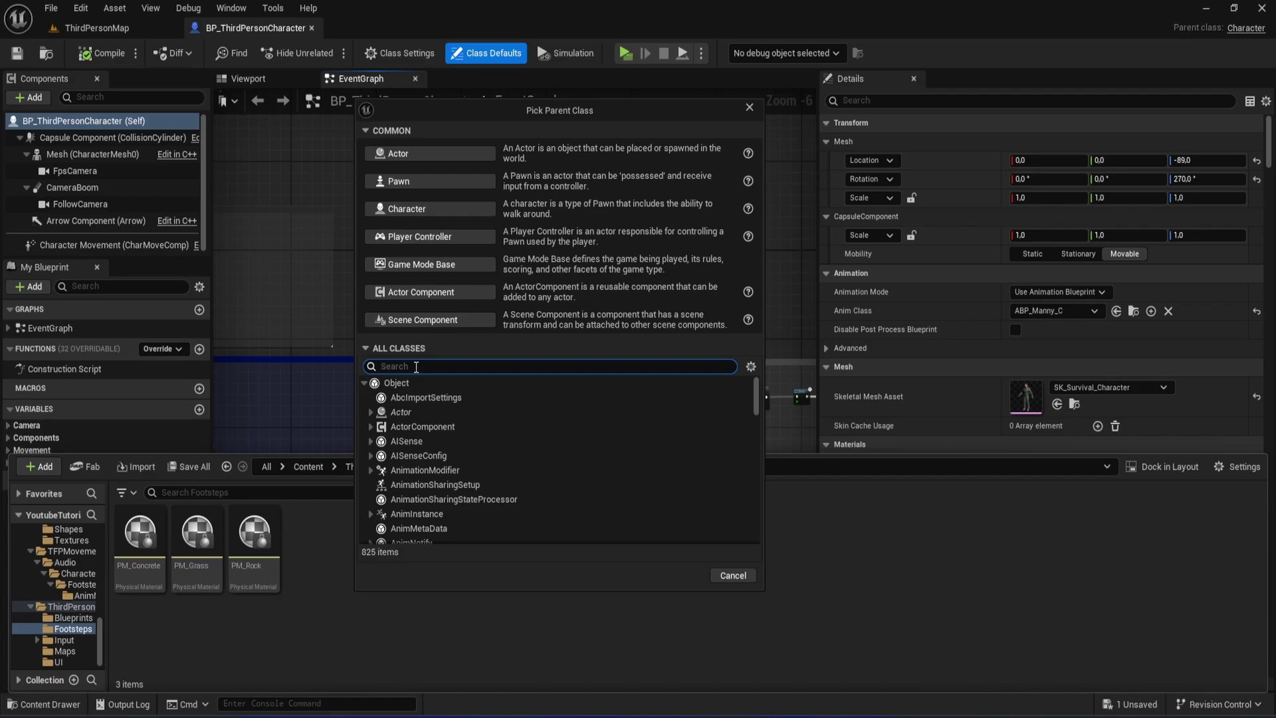
pyautogui.write('anim no')
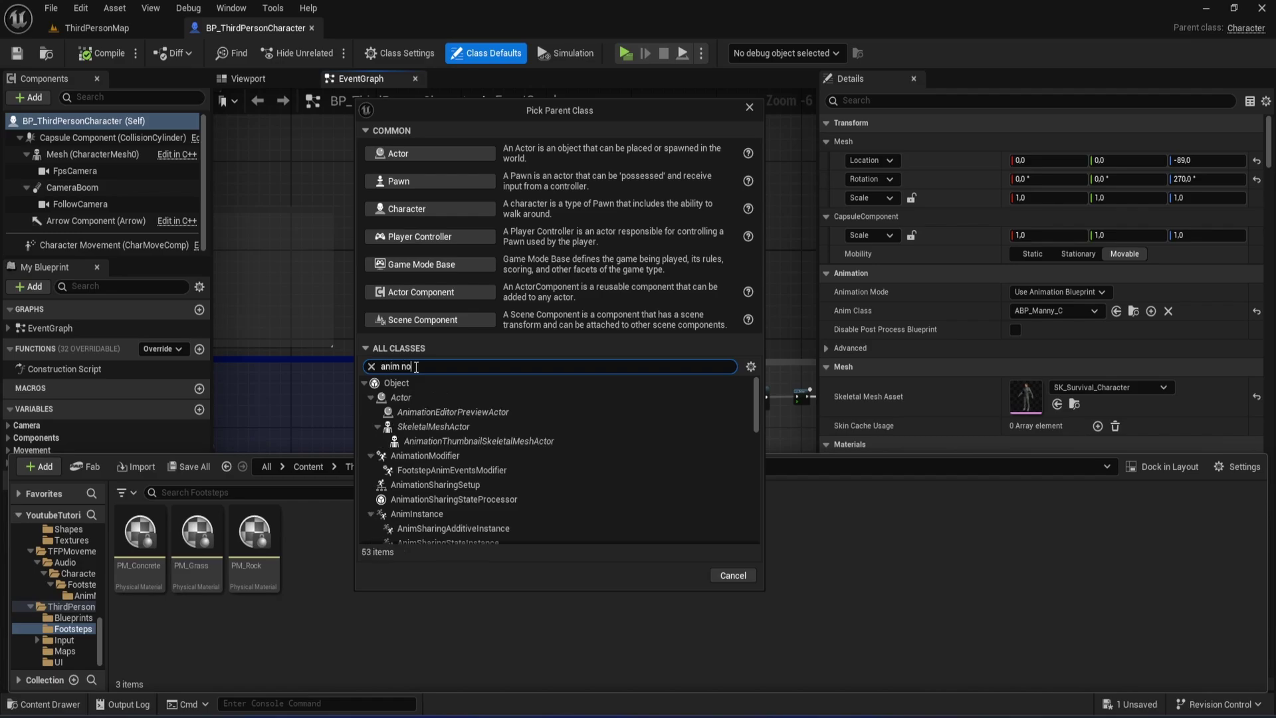
pyautogui.write('t')
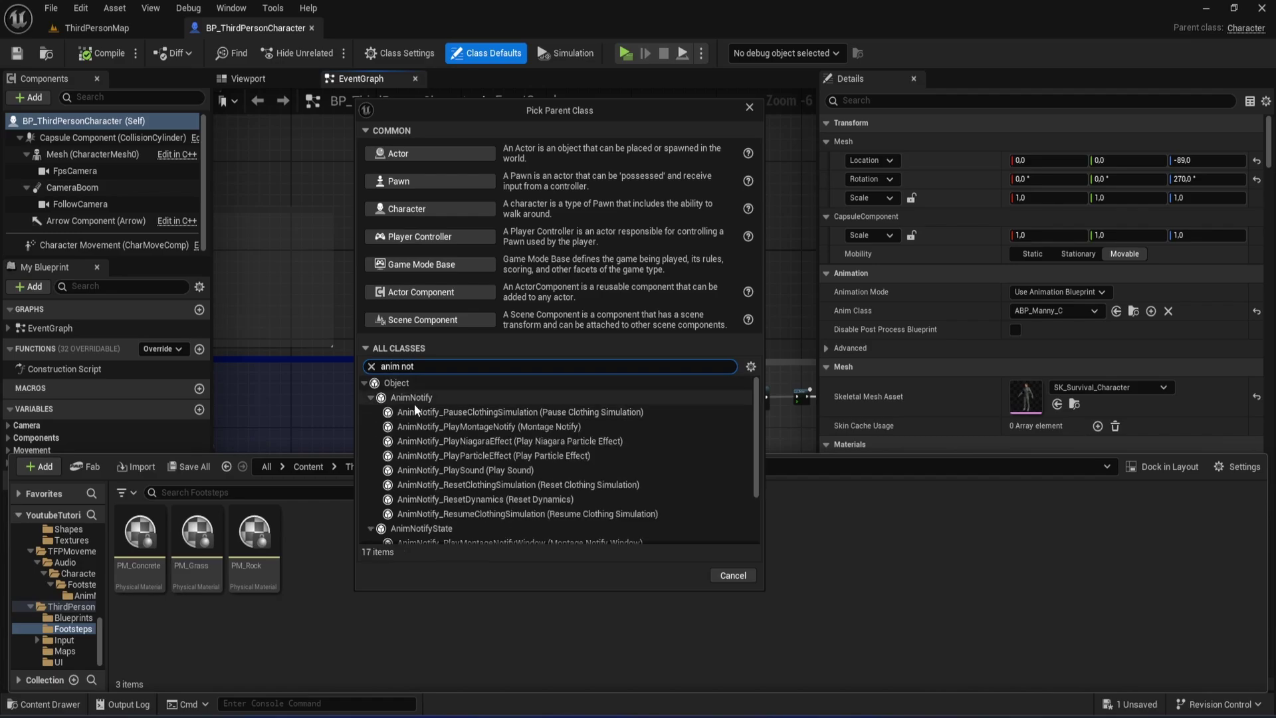
pyautogui.click(412, 397)
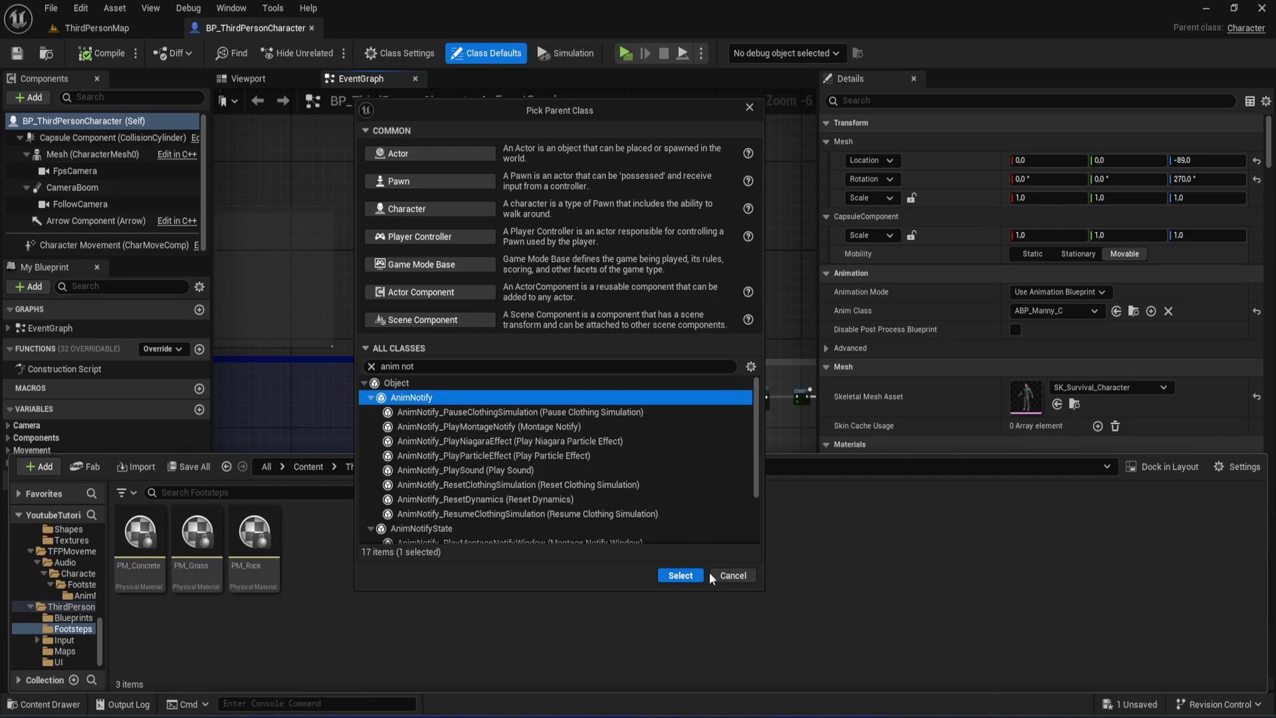
pyautogui.click(679, 575)
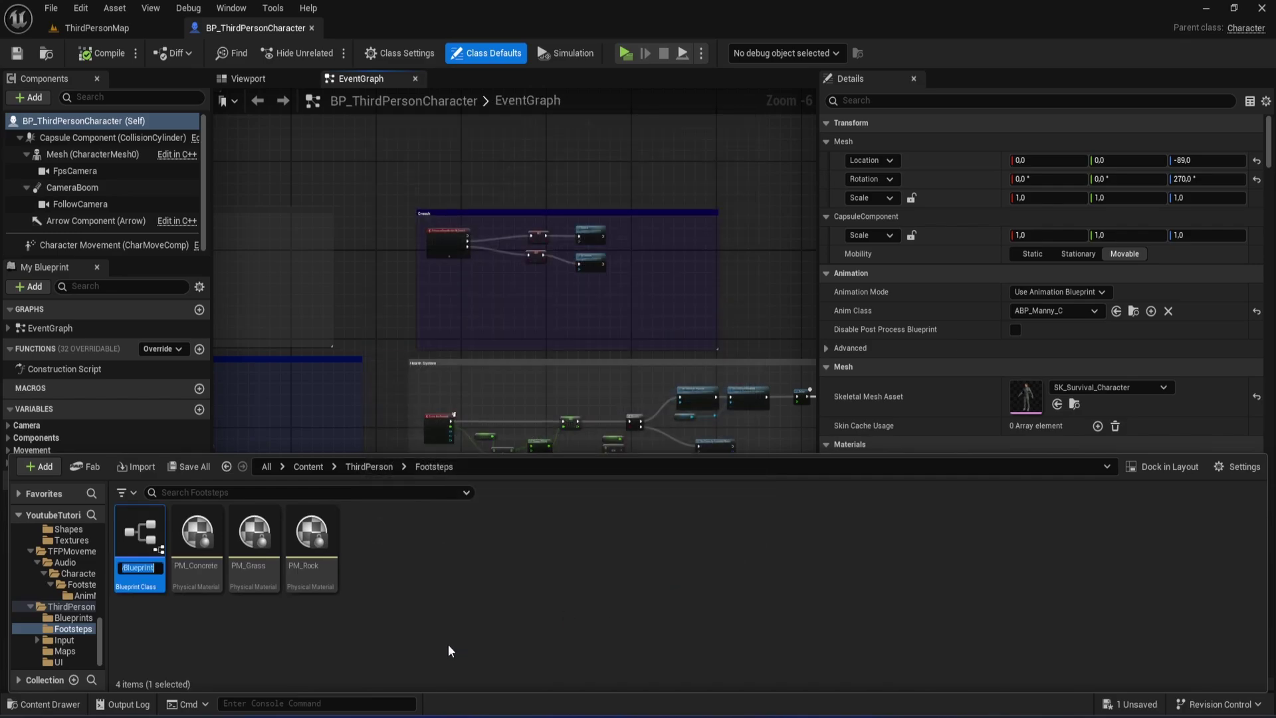
pyautogui.write('BP_Foot')
pyautogui.write('steps')
pyautogui.press('Return')
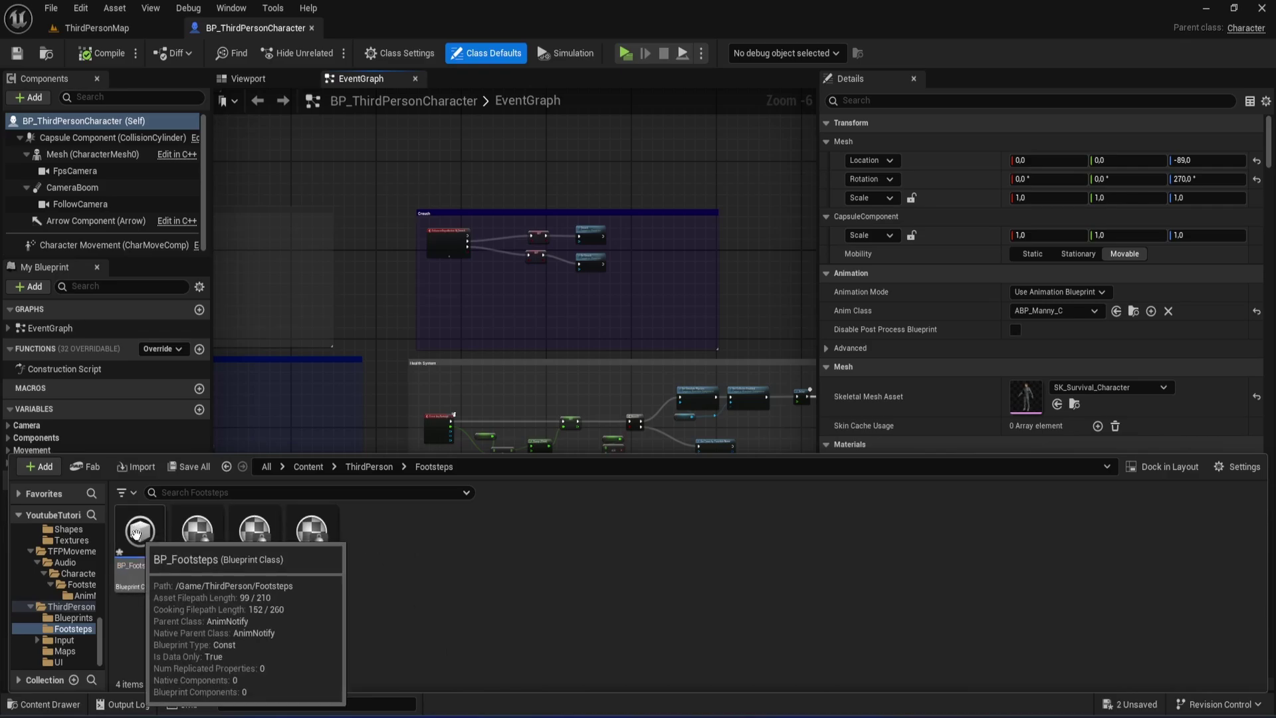
# Step: Open BP_Footsteps, dock its editor as a tab, and override Received Notify
pyautogui.doubleClick(136, 533)
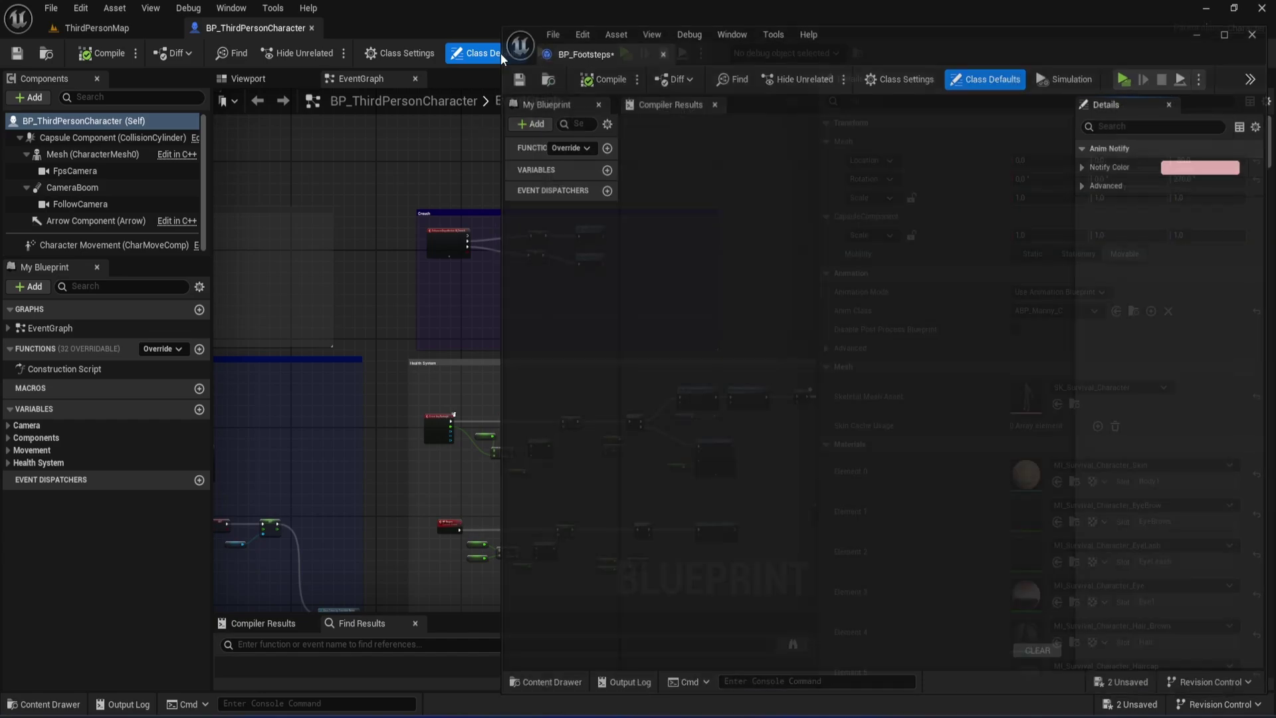
pyautogui.moveTo(585, 52); pyautogui.dragTo(407, 30)
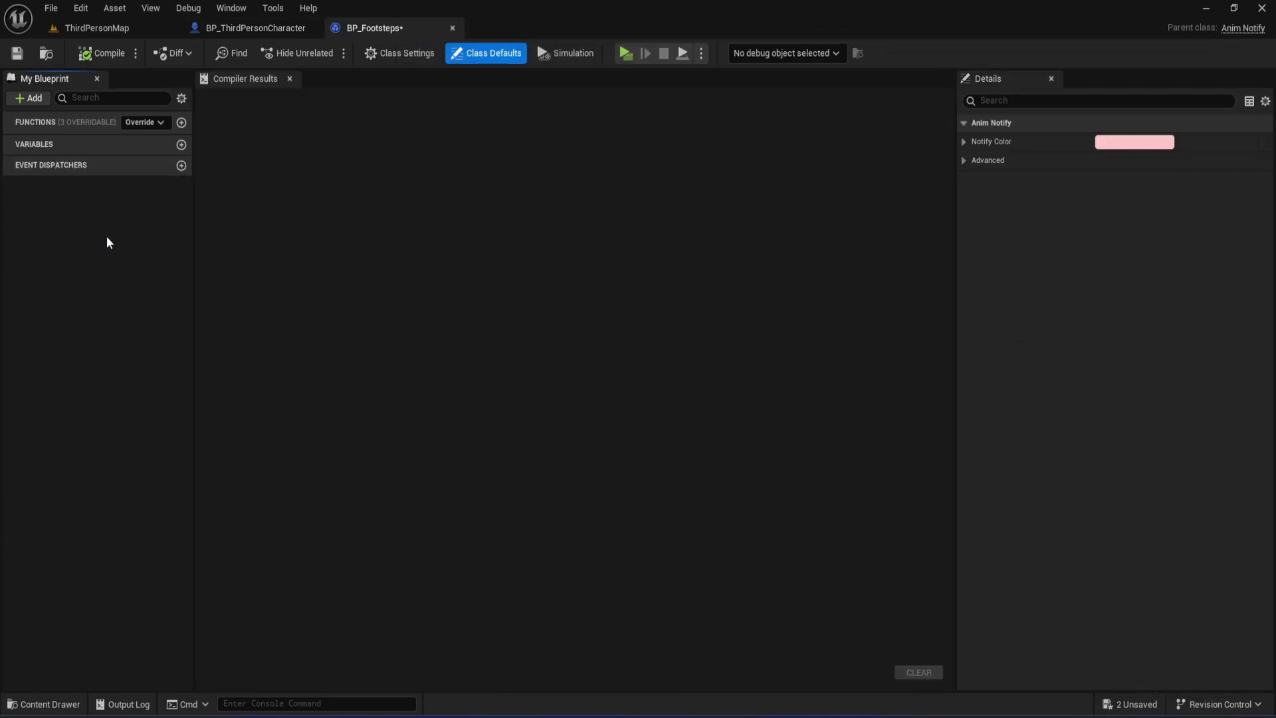
pyautogui.click(158, 122)
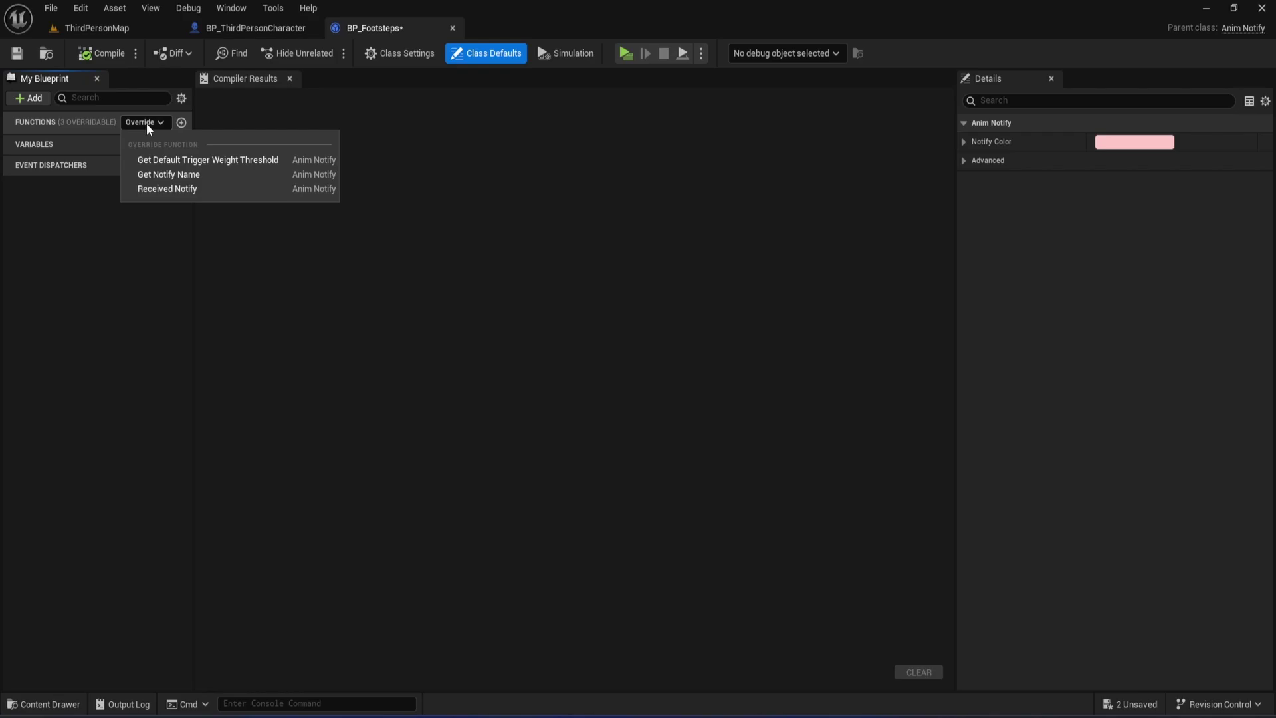
pyautogui.click(173, 190)
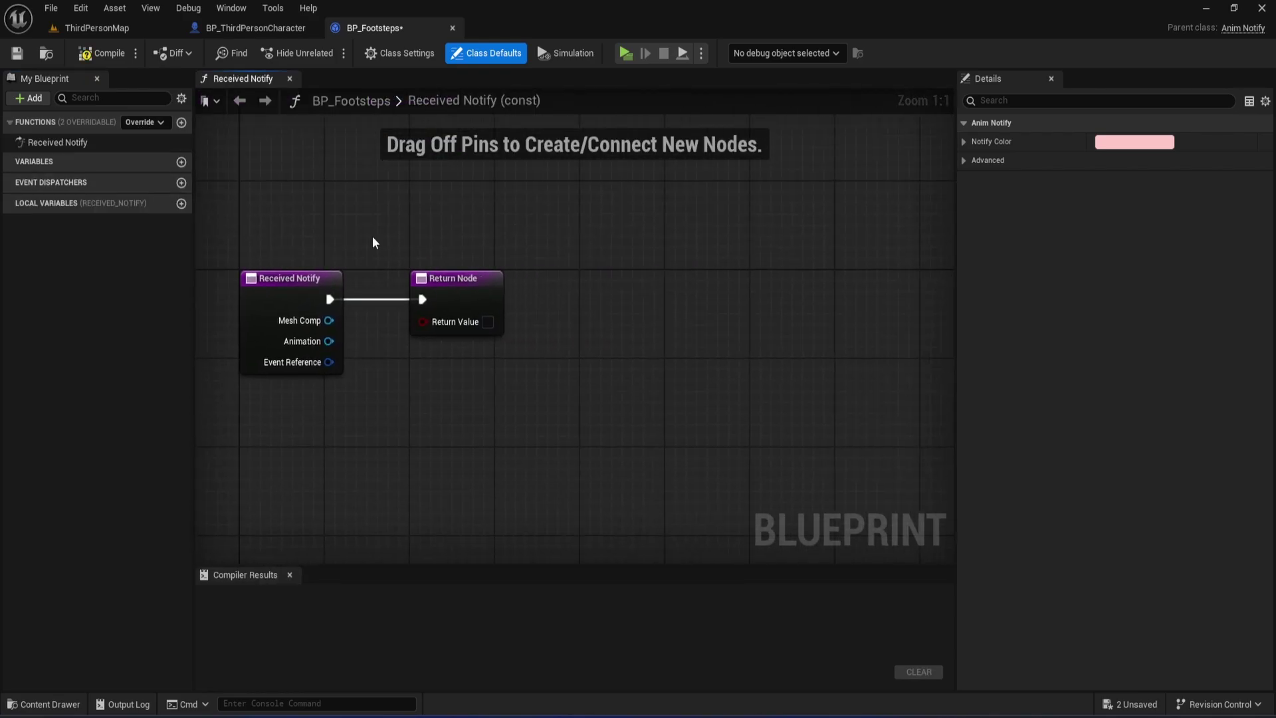
# Step: Move the Return Node aside and search 'trace by cha' from Received Notify's exec output
pyautogui.scroll(-3, 512, 279)
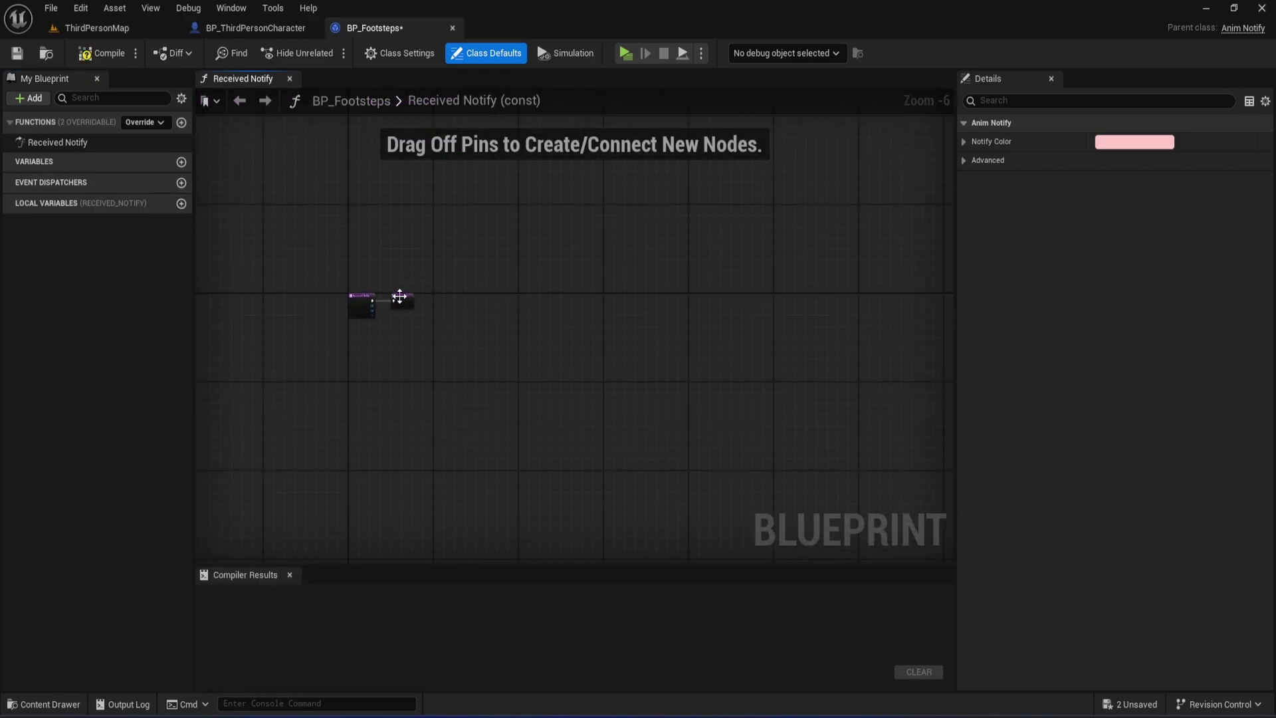
pyautogui.moveTo(399, 296); pyautogui.dragTo(782, 301)
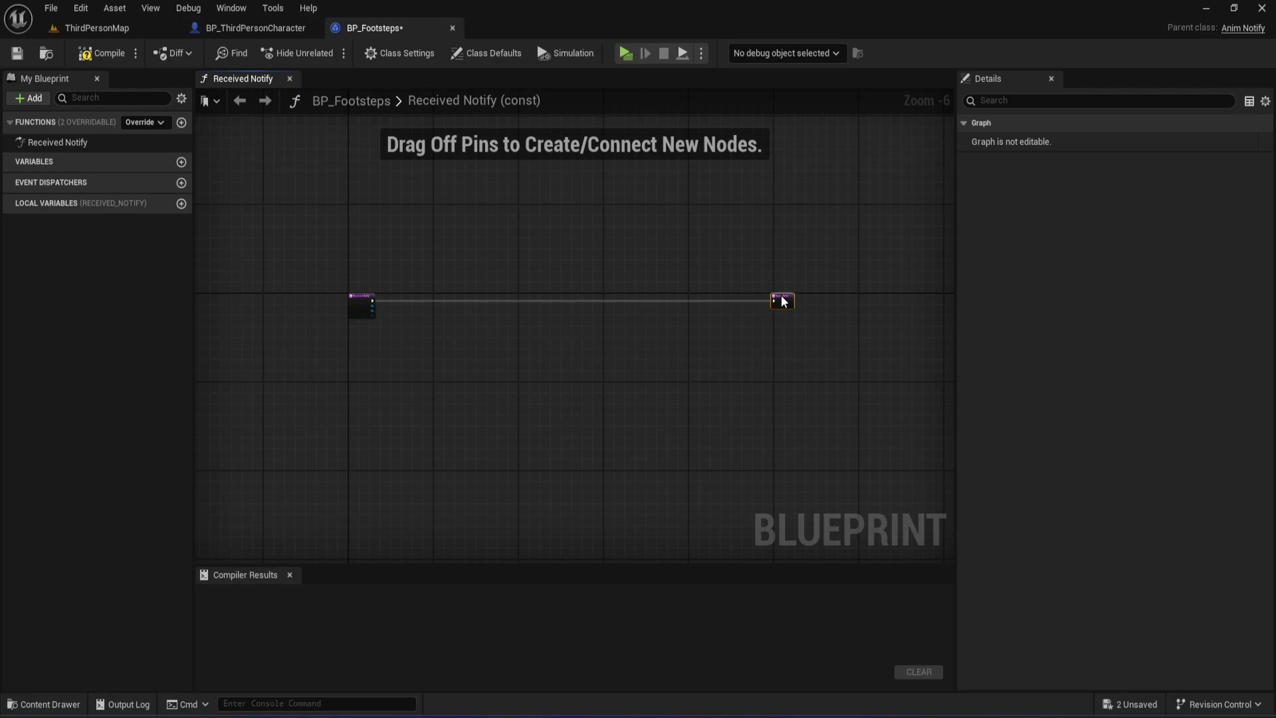
pyautogui.click(503, 324)
pyautogui.scroll(4, 516, 331)
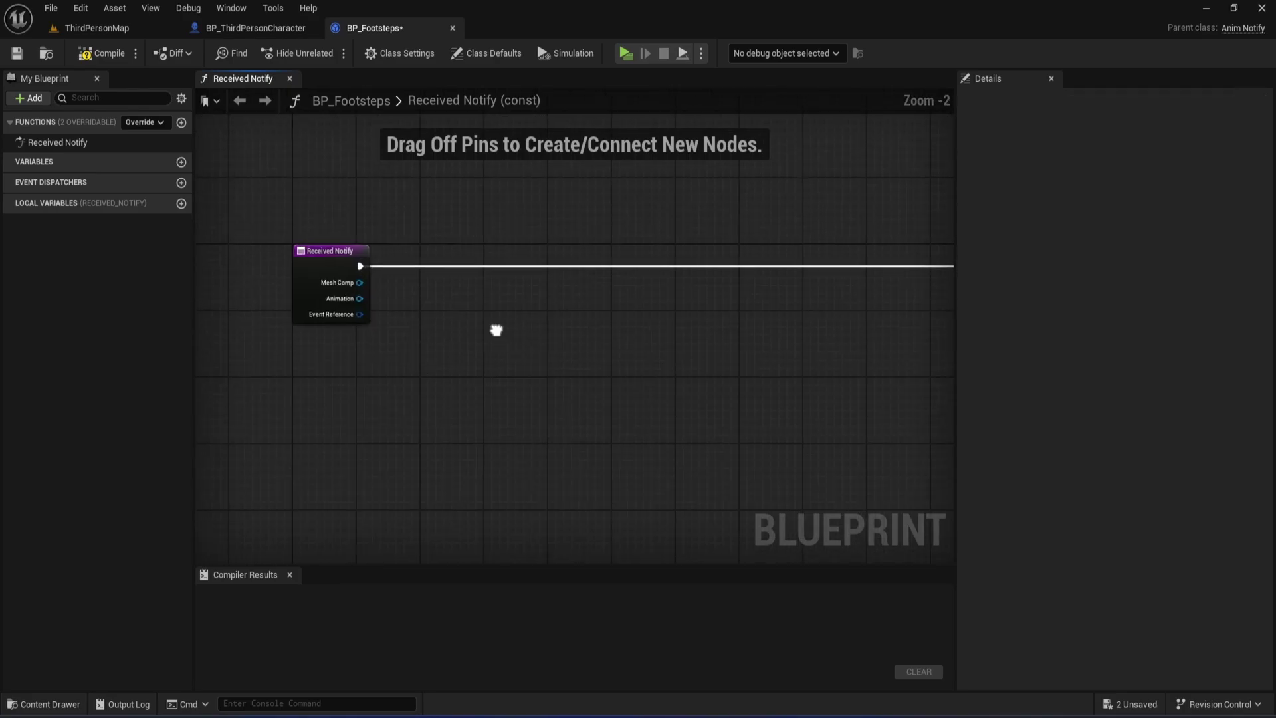
pyautogui.click(330, 266)
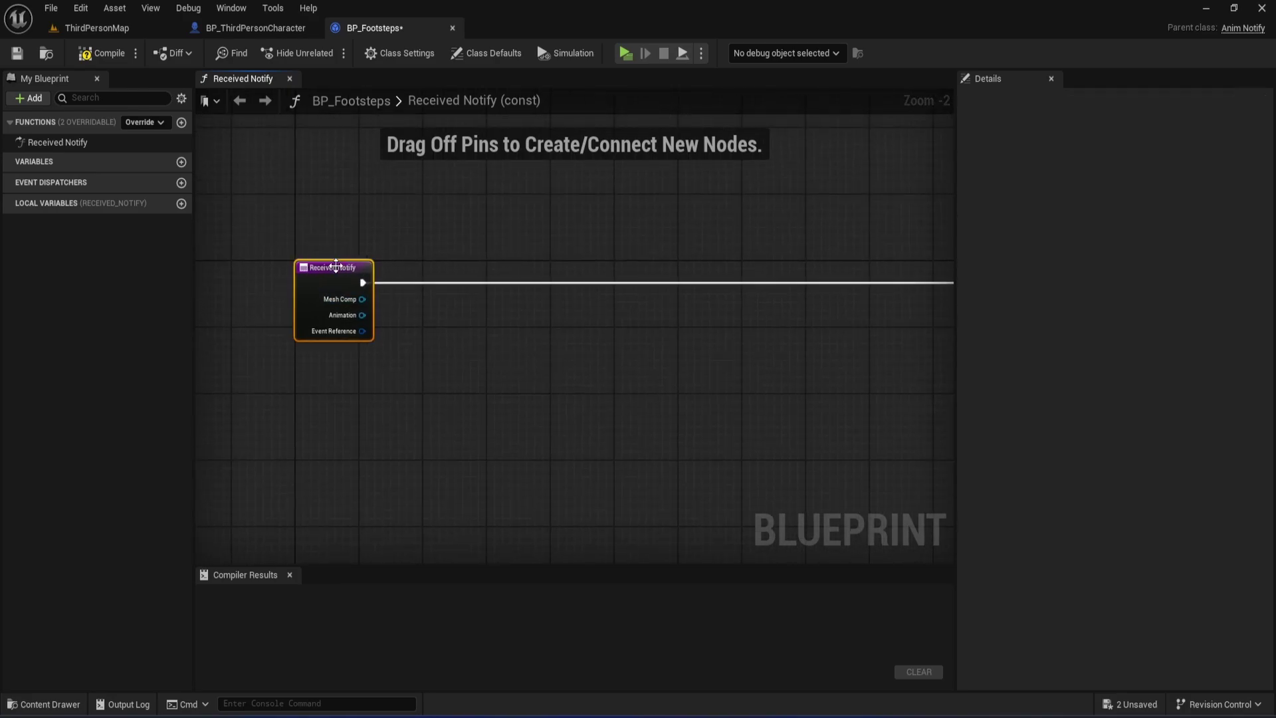
pyautogui.click(473, 245)
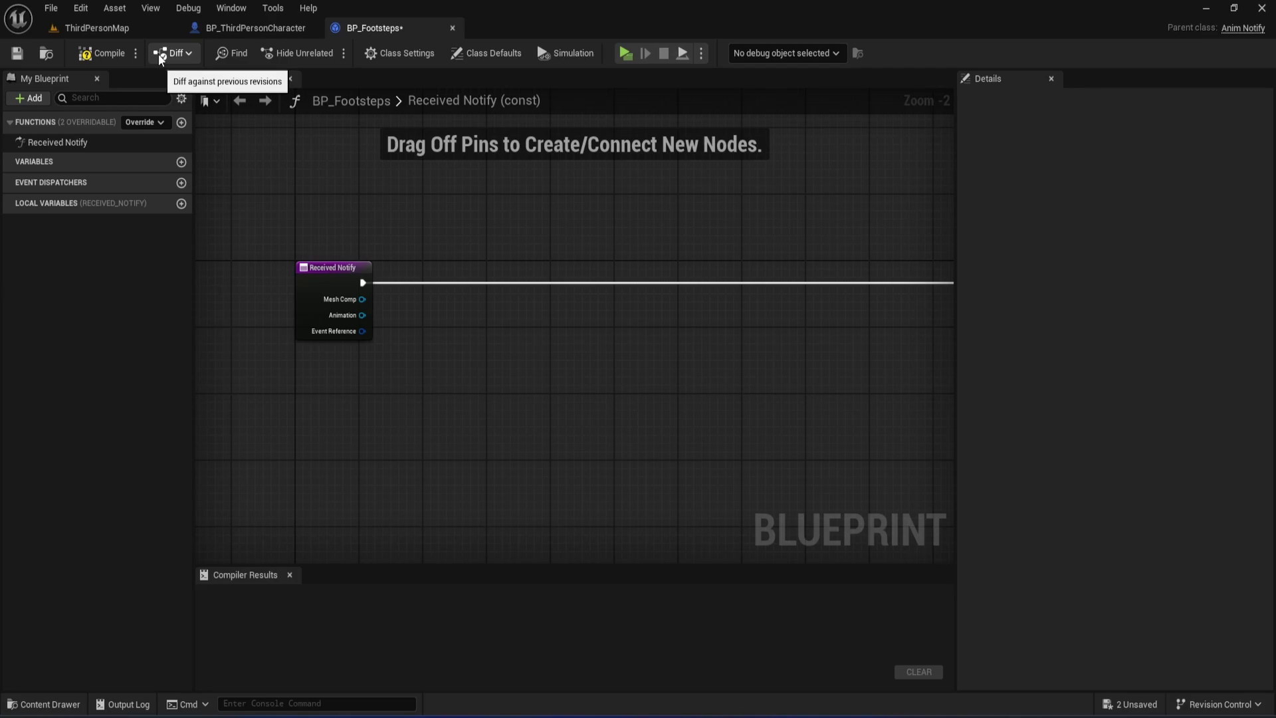
pyautogui.moveTo(507, 320); pyautogui.dragTo(487, 325, button='right')
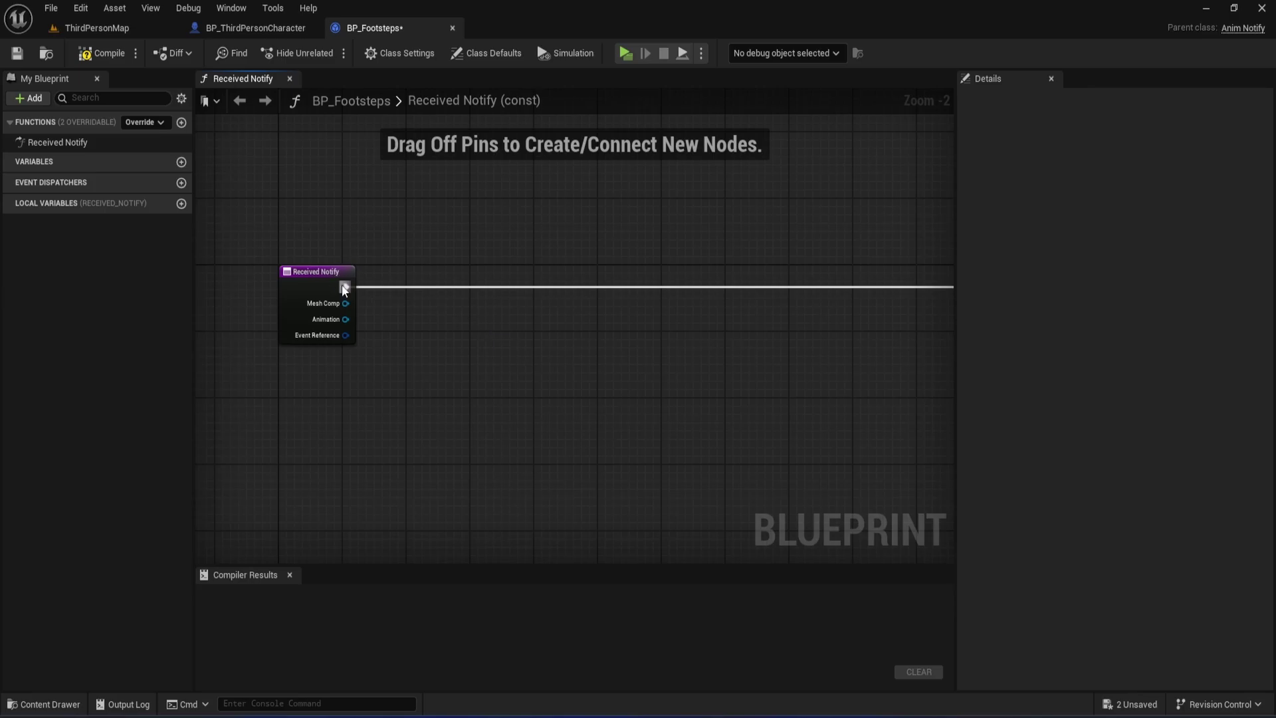
pyautogui.moveTo(343, 288); pyautogui.dragTo(517, 322)
pyautogui.write('t')
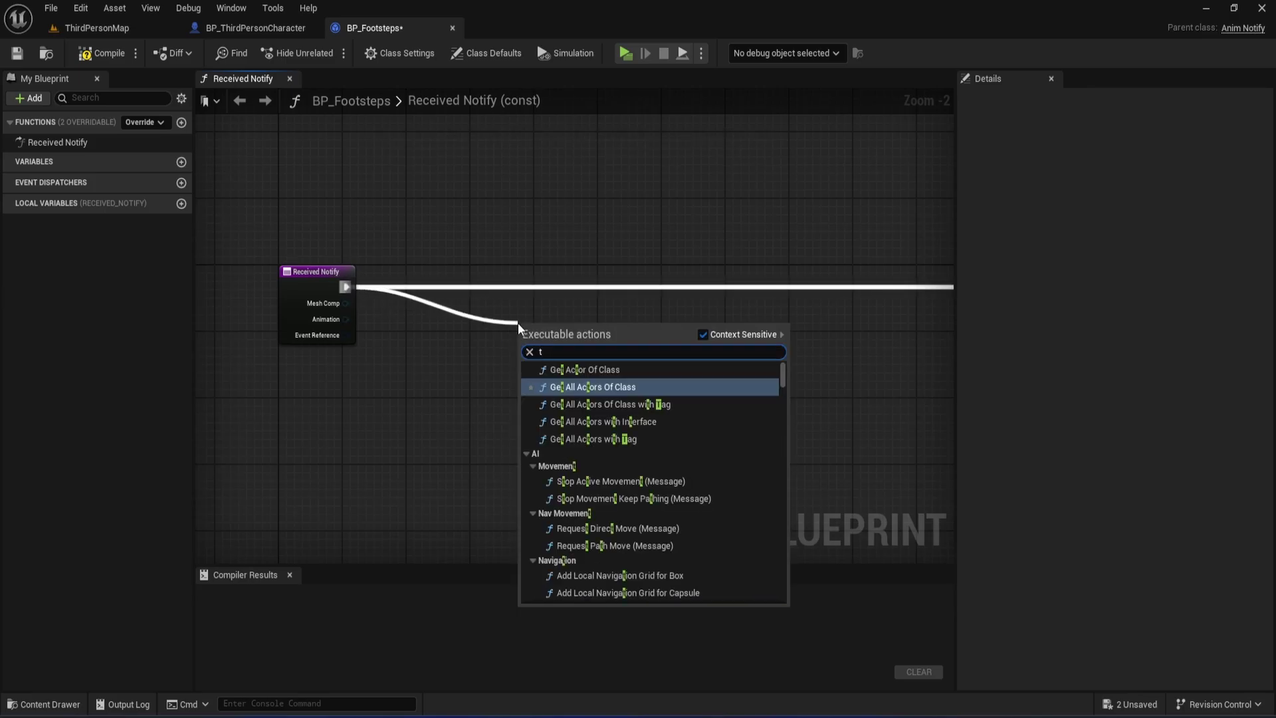
pyautogui.write('race')
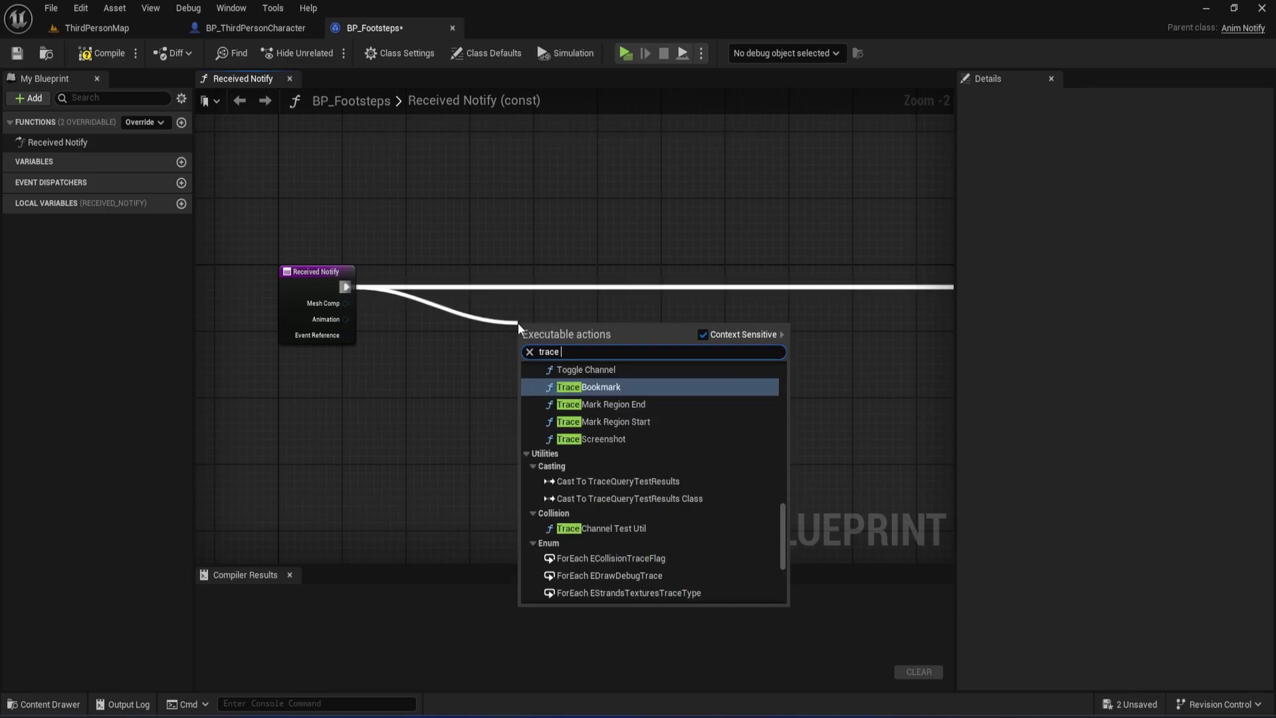
pyautogui.write(' by cha')
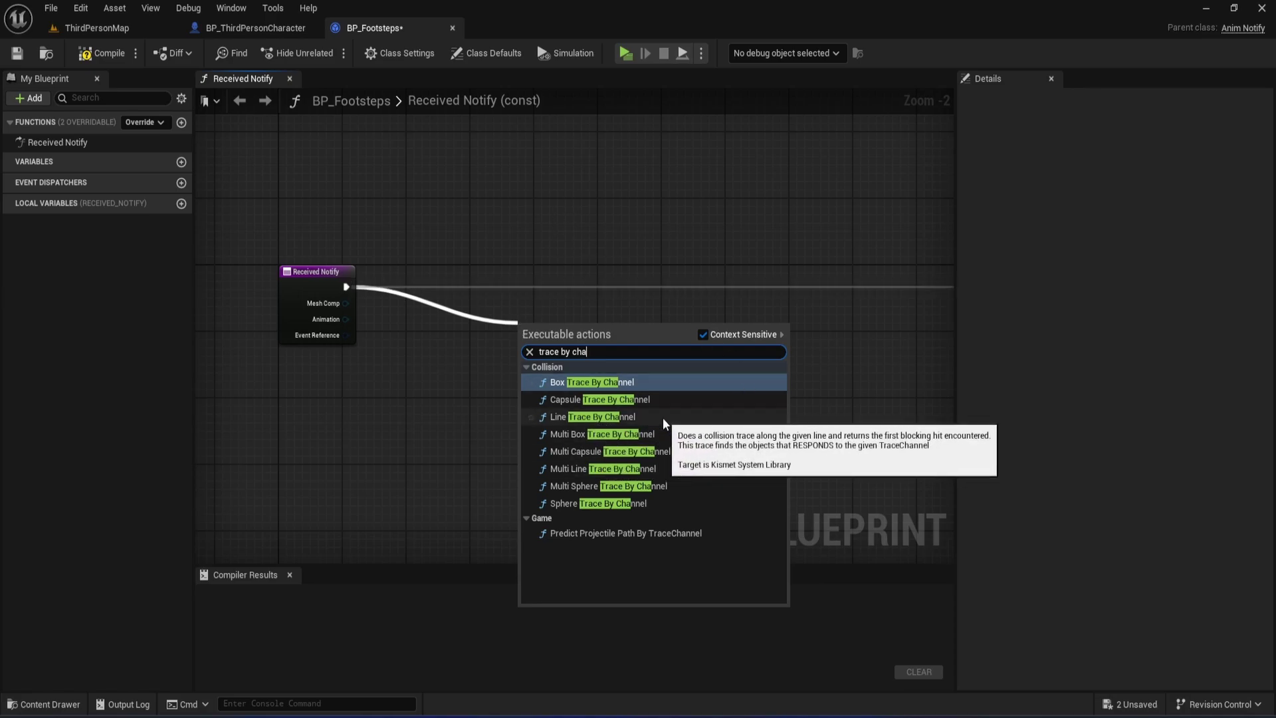
# Step: Add a Line Trace By Channel node after Received Notify
pyautogui.click(660, 417)
pyautogui.moveTo(618, 328); pyautogui.dragTo(740, 281)
pyautogui.click(612, 236)
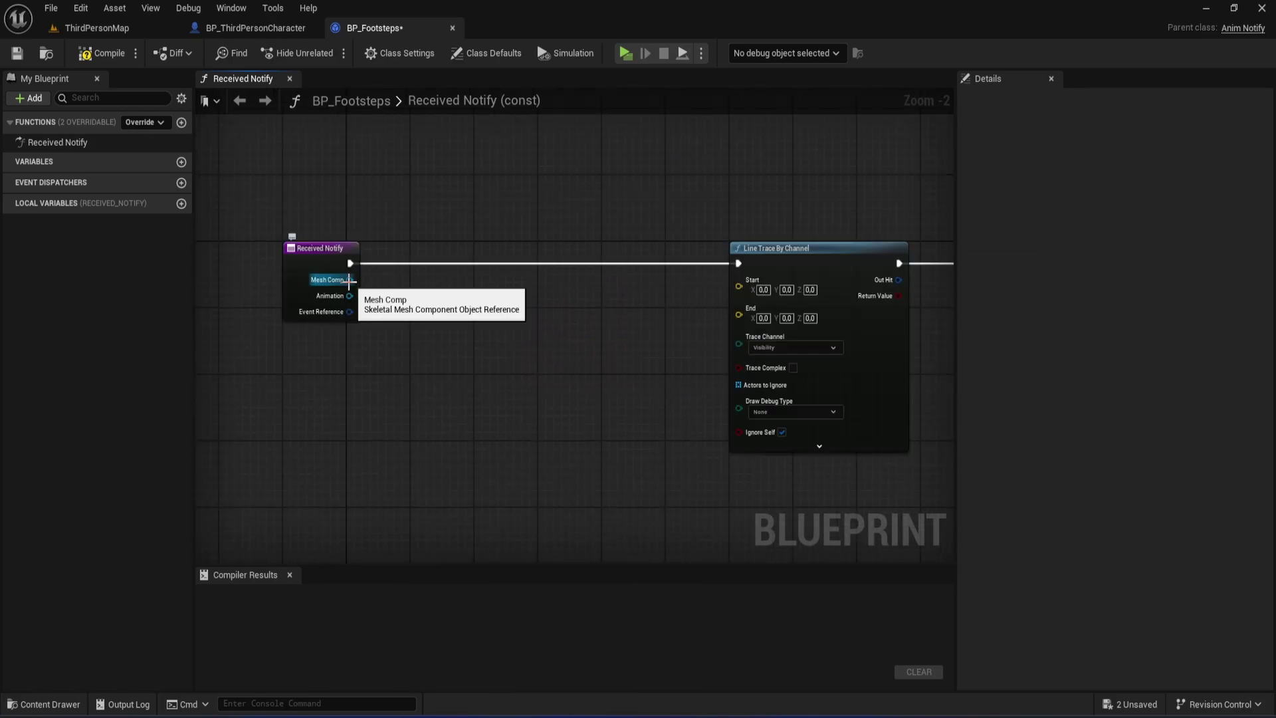
# Step: Add a Get Owner node fed from Mesh Comp
pyautogui.moveTo(348, 280); pyautogui.dragTo(412, 308)
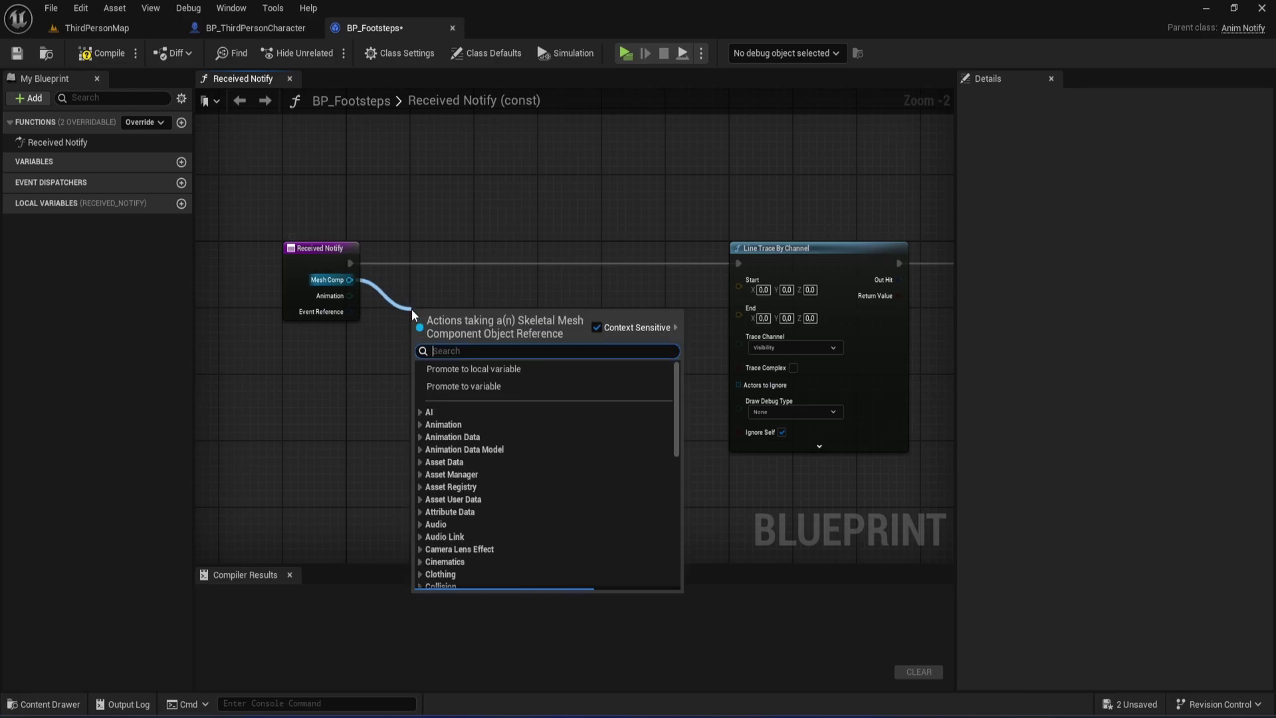
pyautogui.write('get')
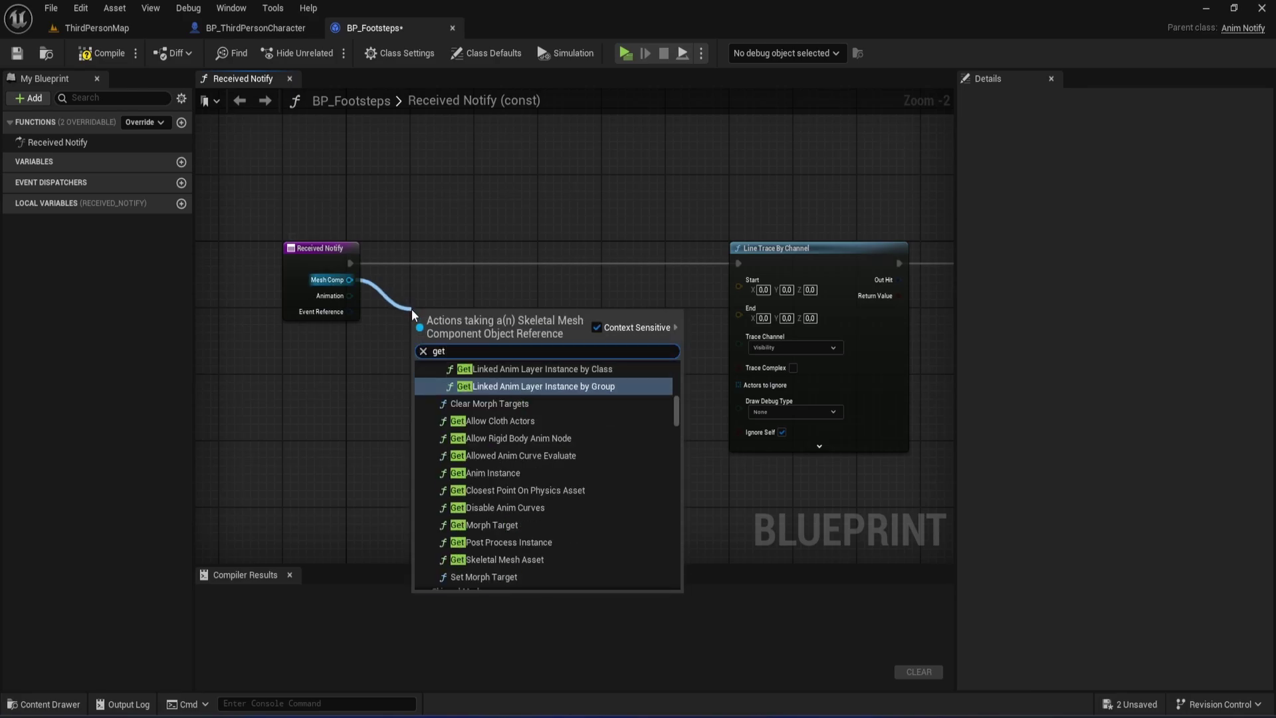
pyautogui.write(' owner')
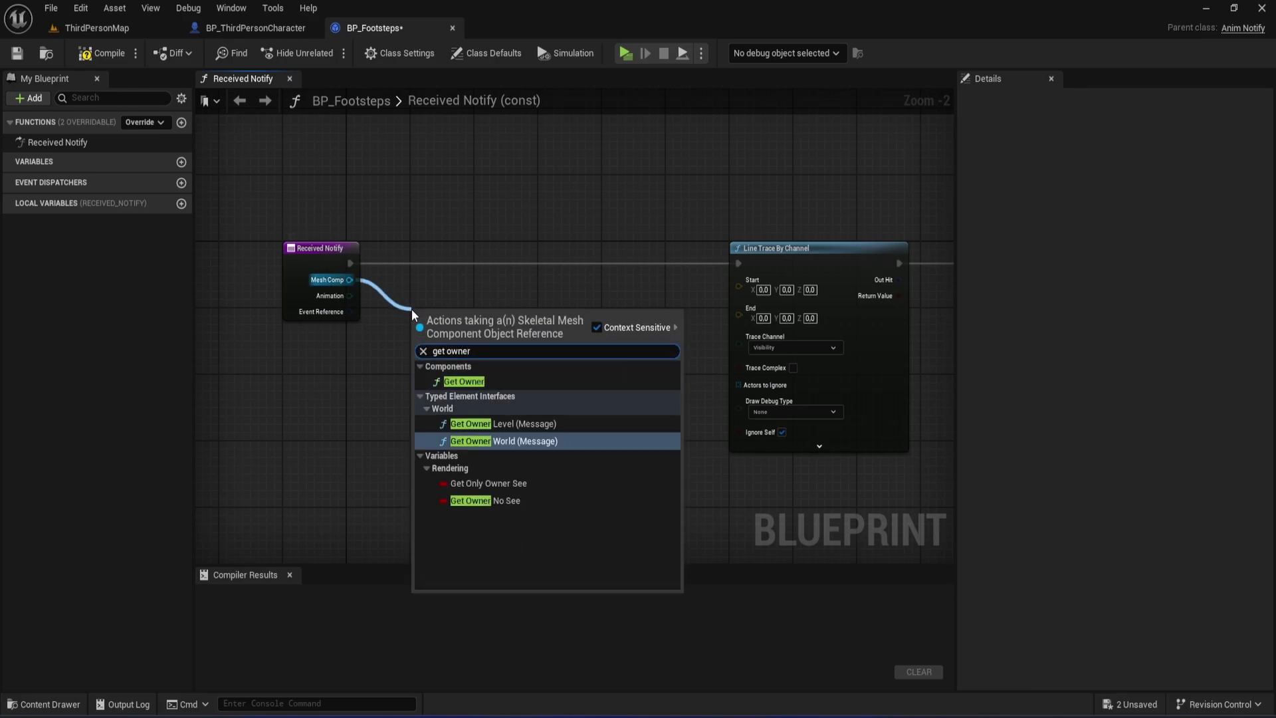
pyautogui.click(491, 381)
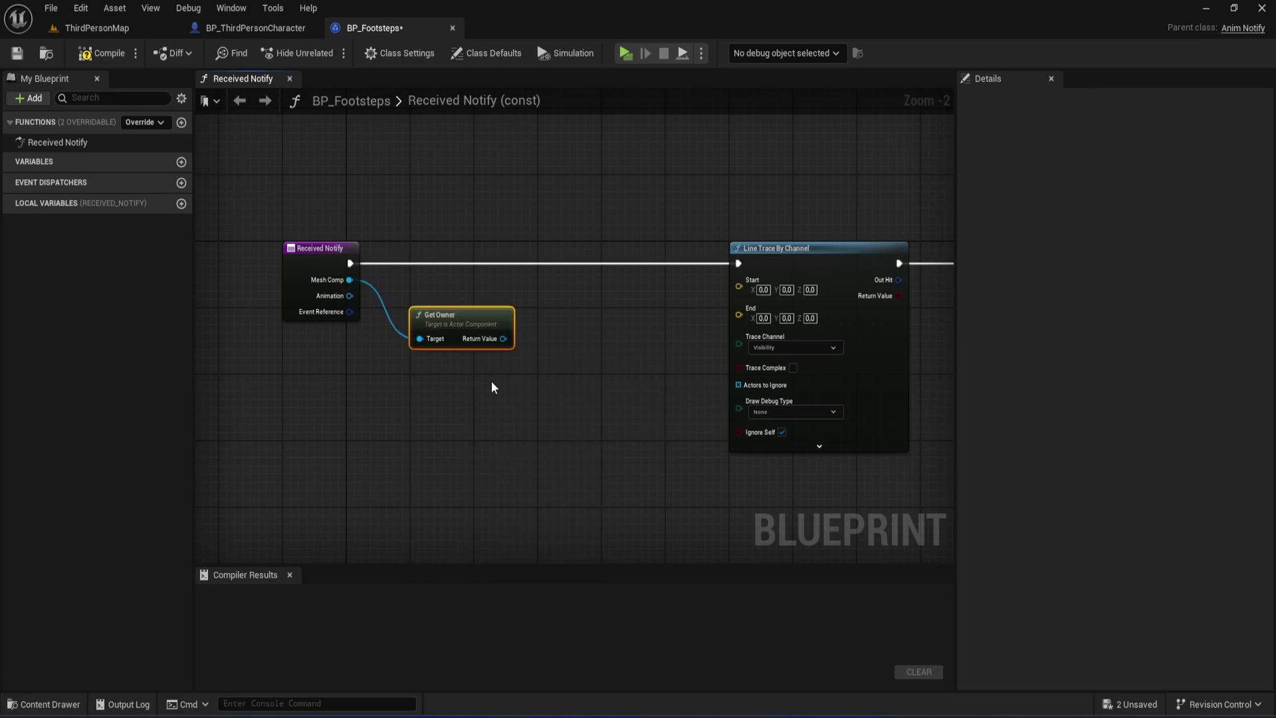
# Step: Add Get Actor Location from the owner and wire it into the trace Start
pyautogui.moveTo(475, 318); pyautogui.dragTo(473, 305, button='right')
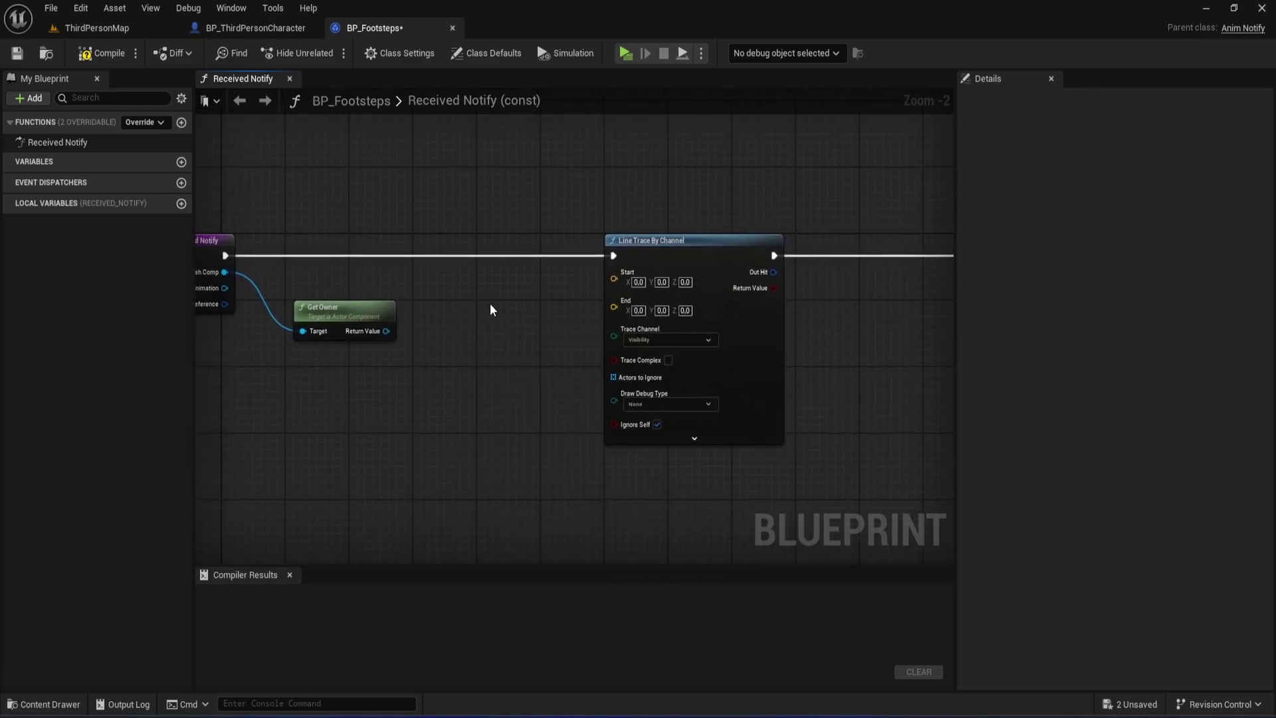
pyautogui.moveTo(643, 240); pyautogui.dragTo(659, 240)
pyautogui.moveTo(386, 331); pyautogui.dragTo(417, 330)
pyautogui.write('get ac')
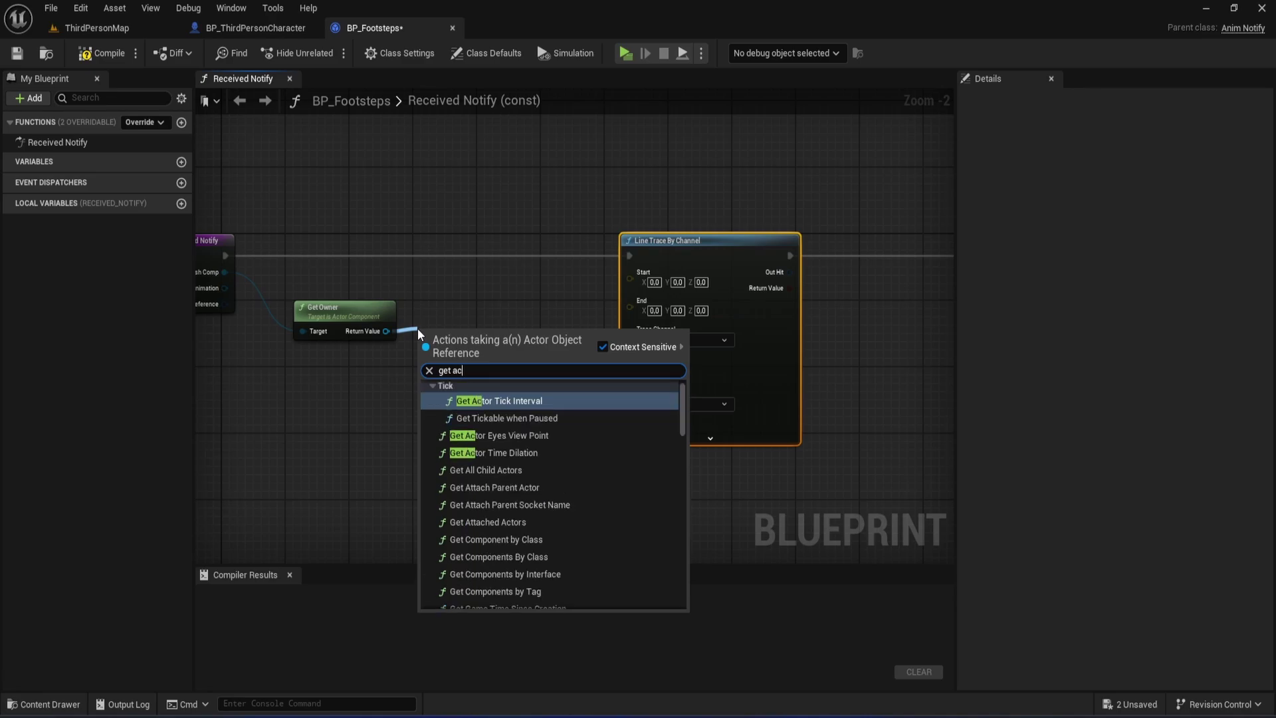
pyautogui.write('tor location')
pyautogui.press('Return')
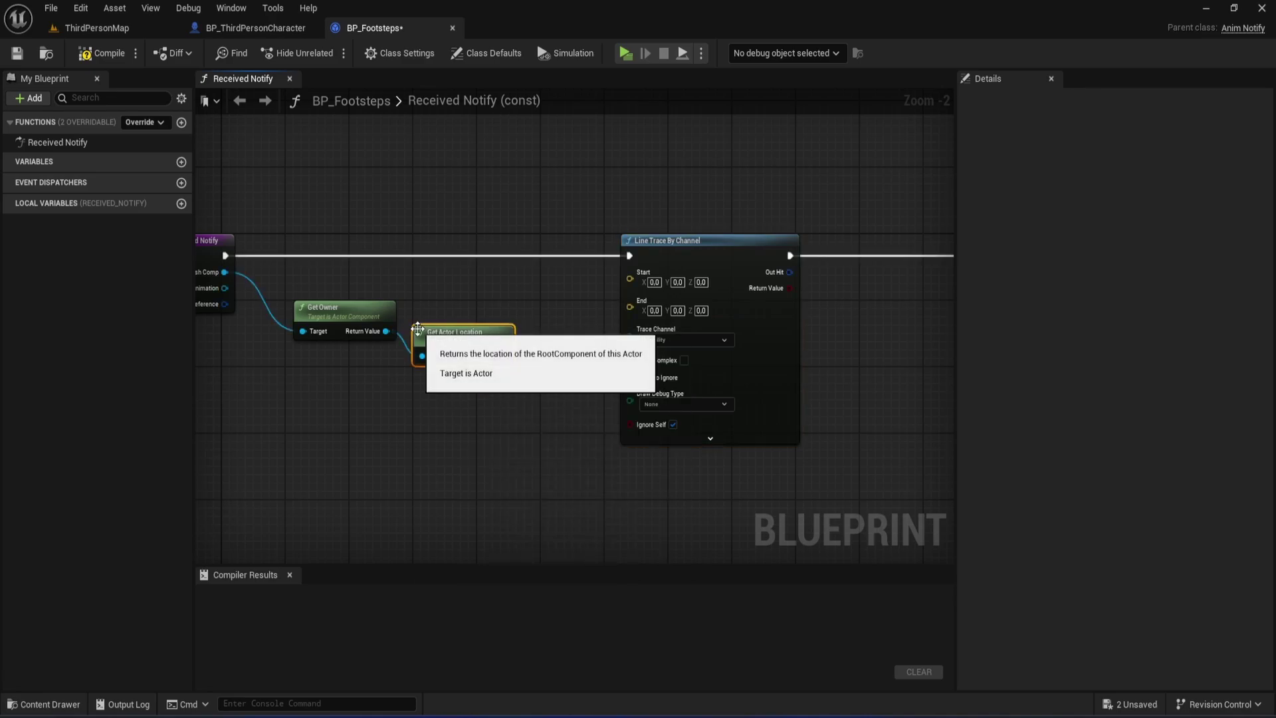
pyautogui.moveTo(447, 307); pyautogui.dragTo(627, 281)
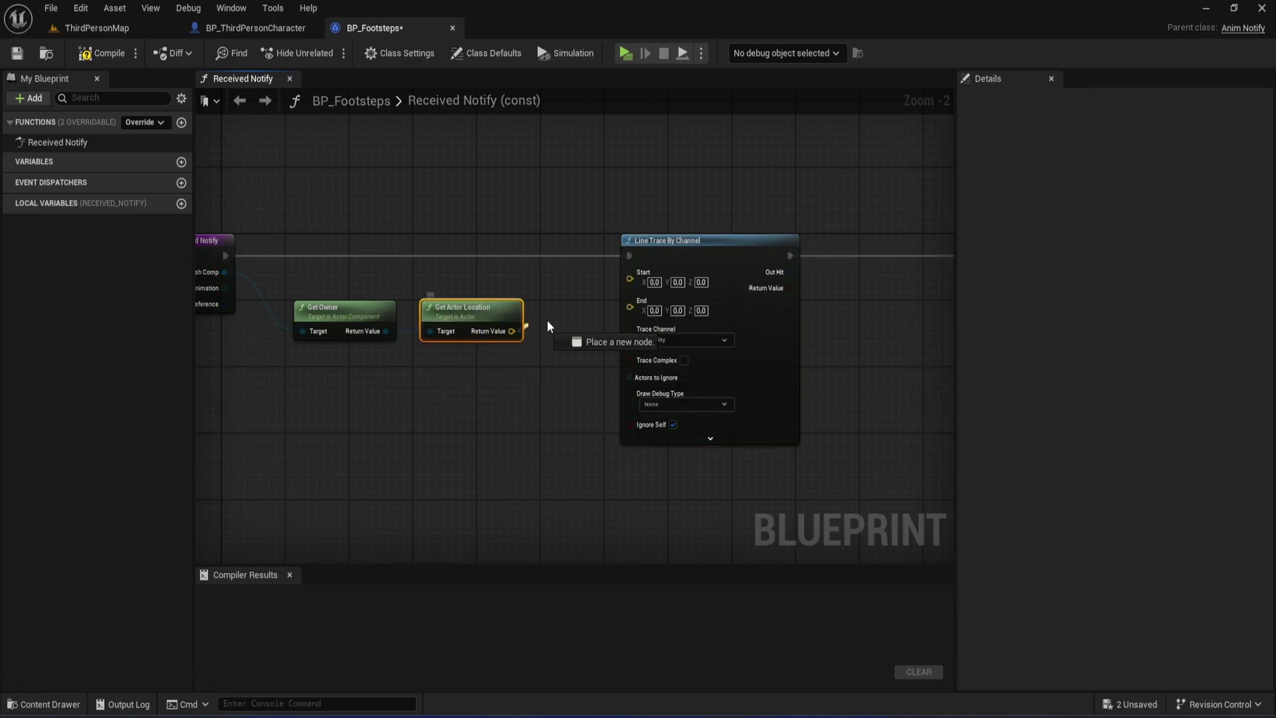
pyautogui.moveTo(628, 282); pyautogui.dragTo(508, 266, button='right')
pyautogui.scroll(-2, 479, 380)
pyautogui.moveTo(562, 275); pyautogui.dragTo(616, 277)
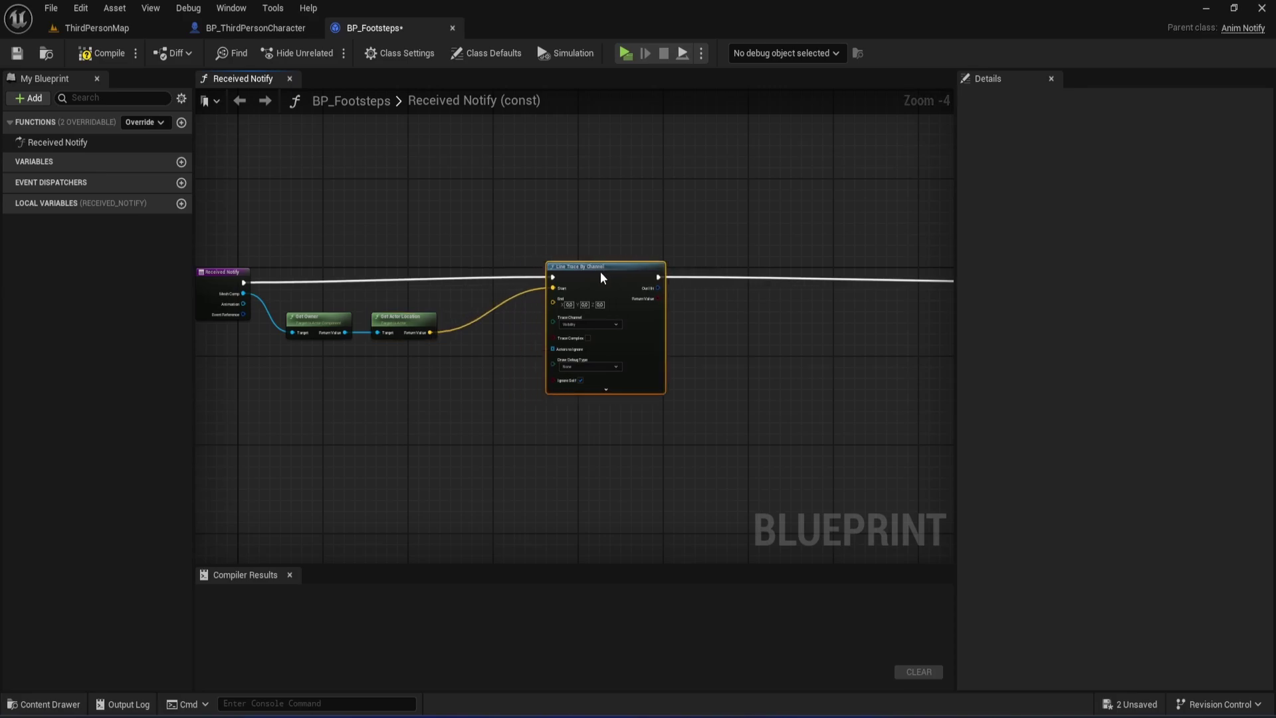
pyautogui.scroll(1, 565, 370)
pyautogui.scroll(1, 560, 368)
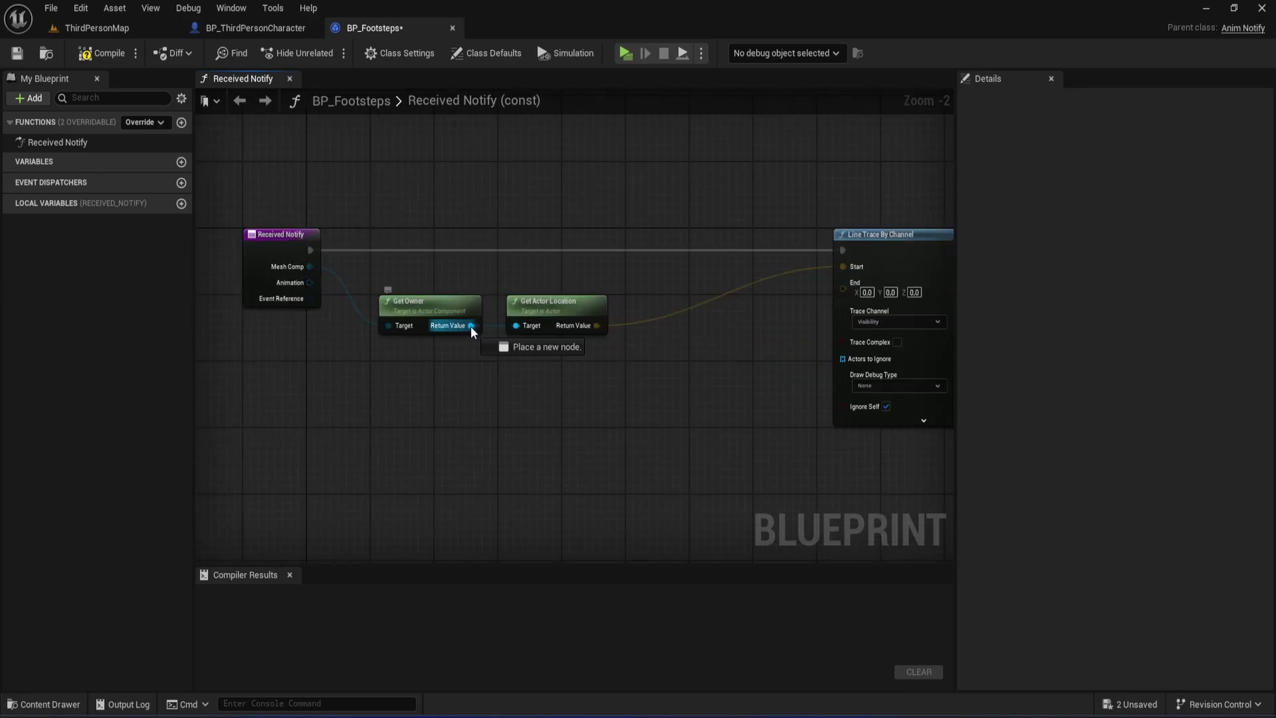
# Step: Add a Get Actor Up Vector node from the owner
pyautogui.moveTo(471, 325); pyautogui.dragTo(410, 388)
pyautogui.write('get cator')
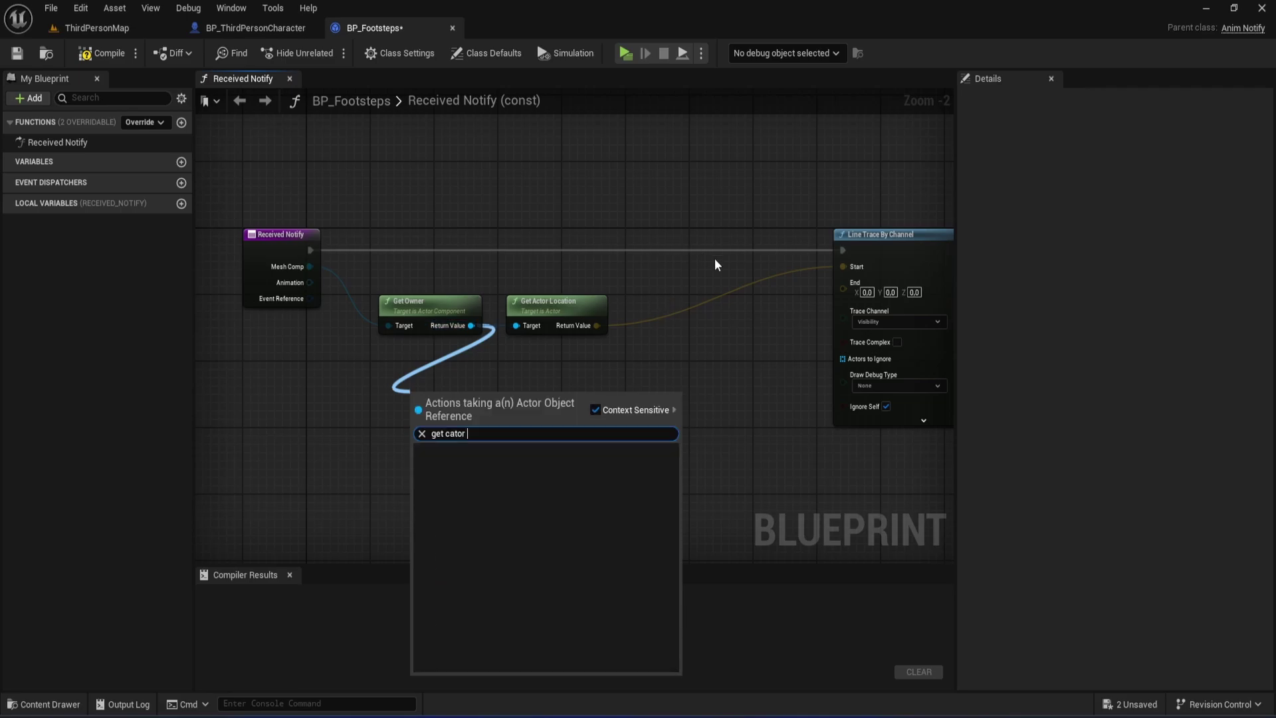
pyautogui.doubleClick(534, 100)
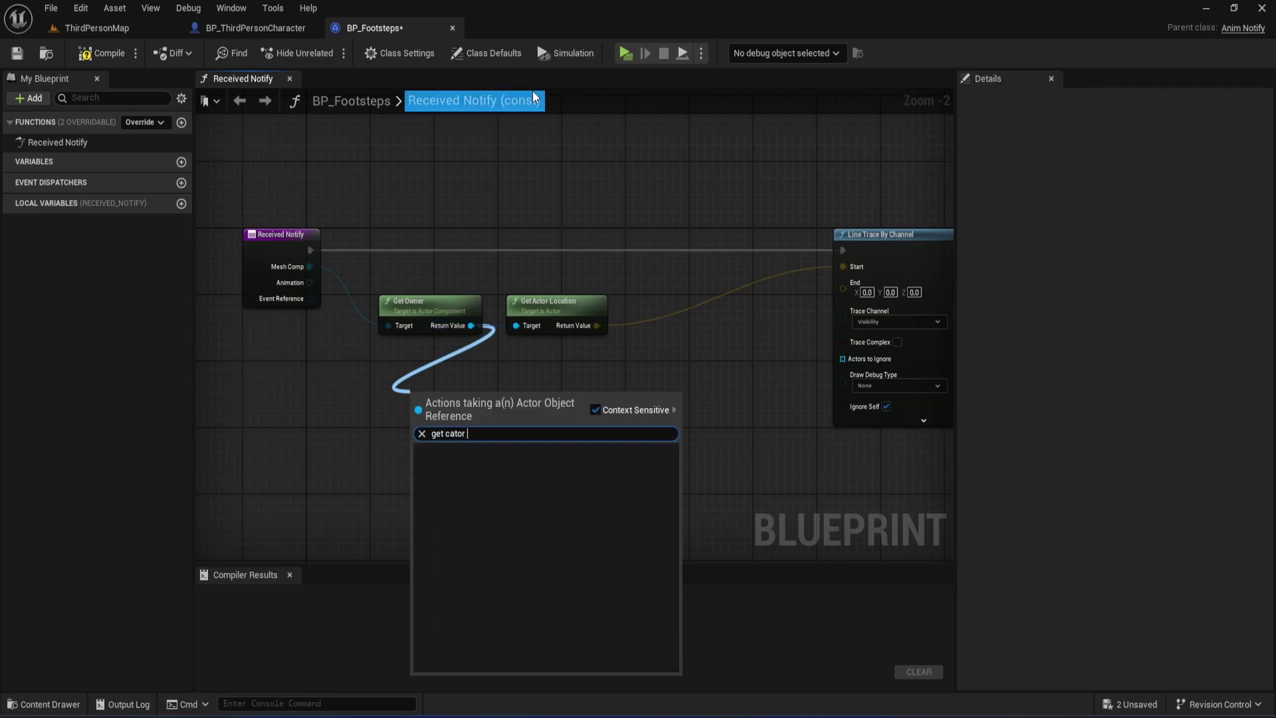
pyautogui.press('BackSpace')
pyautogui.press('BackSpace')
pyautogui.press('BackSpace')
pyautogui.write('act')
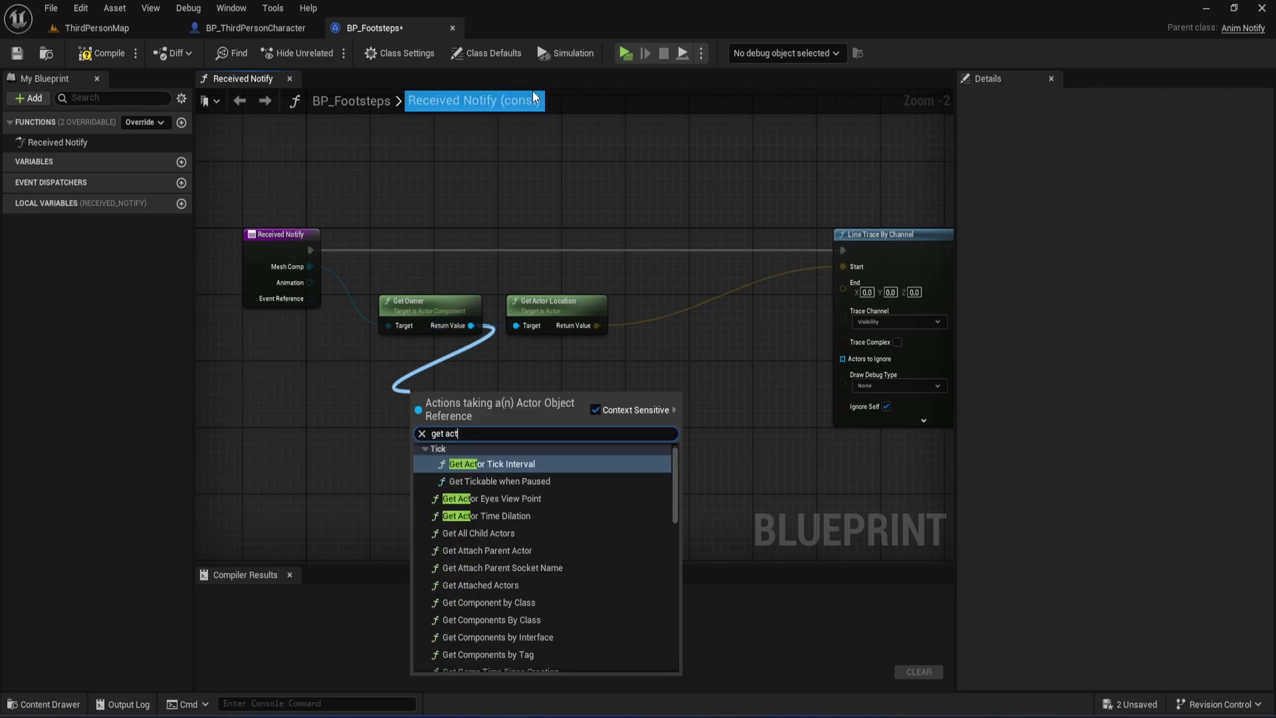
pyautogui.write('up')
pyautogui.press('Return')
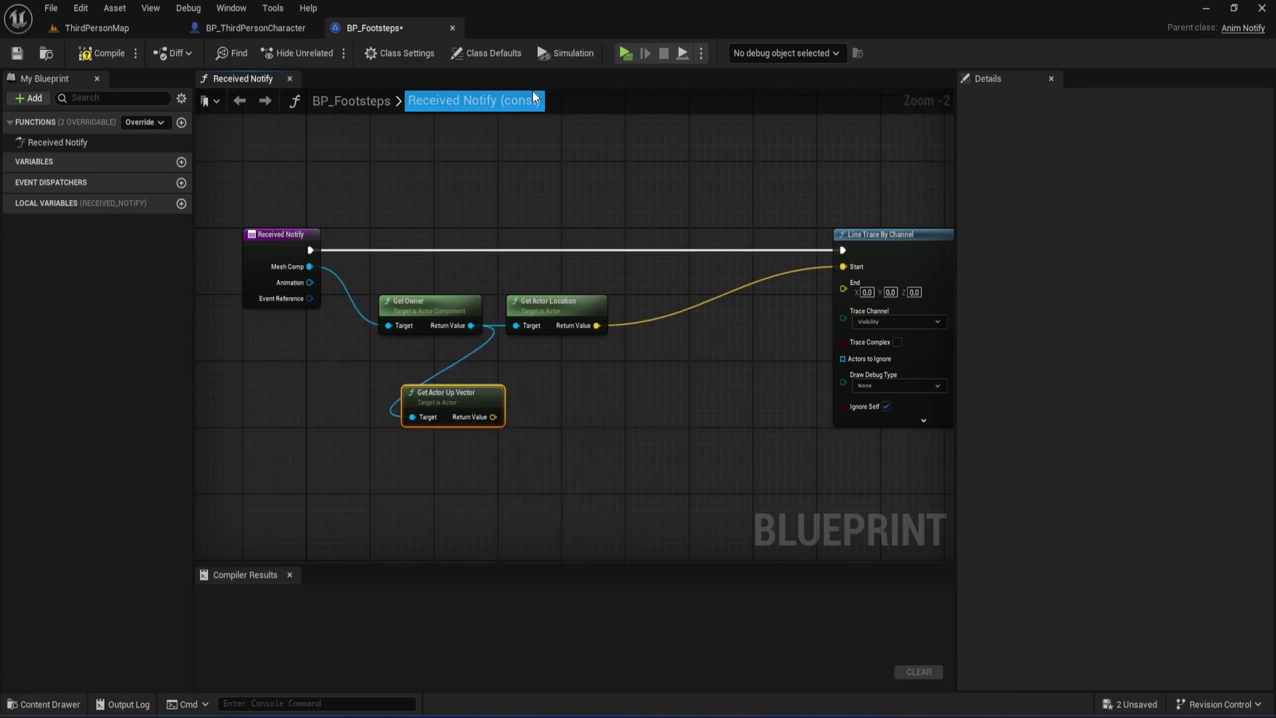
pyautogui.click(622, 152)
# Step: Multiply the up vector by a single float of -200
pyautogui.moveTo(461, 388)
pyautogui.mouseDown()
pyautogui.moveTo(446, 372)
pyautogui.moveTo(511, 402)
pyautogui.mouseUp()
pyautogui.write('mul')
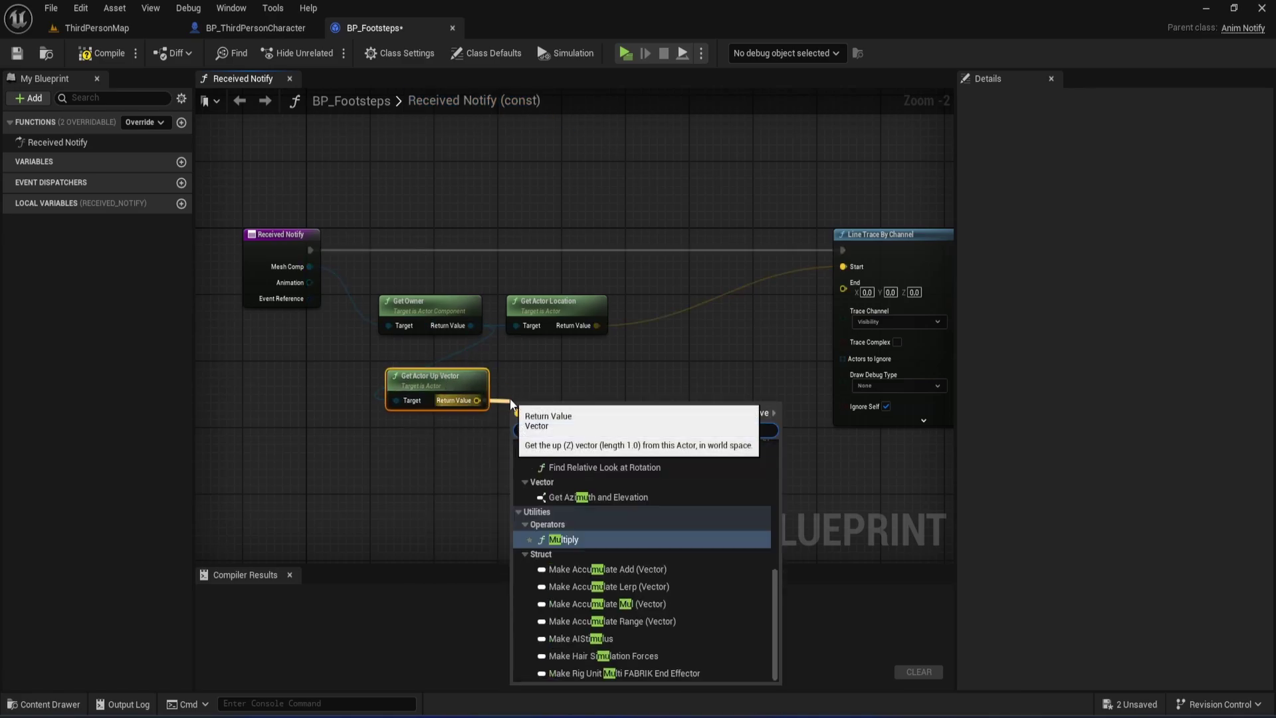
pyautogui.click(573, 539)
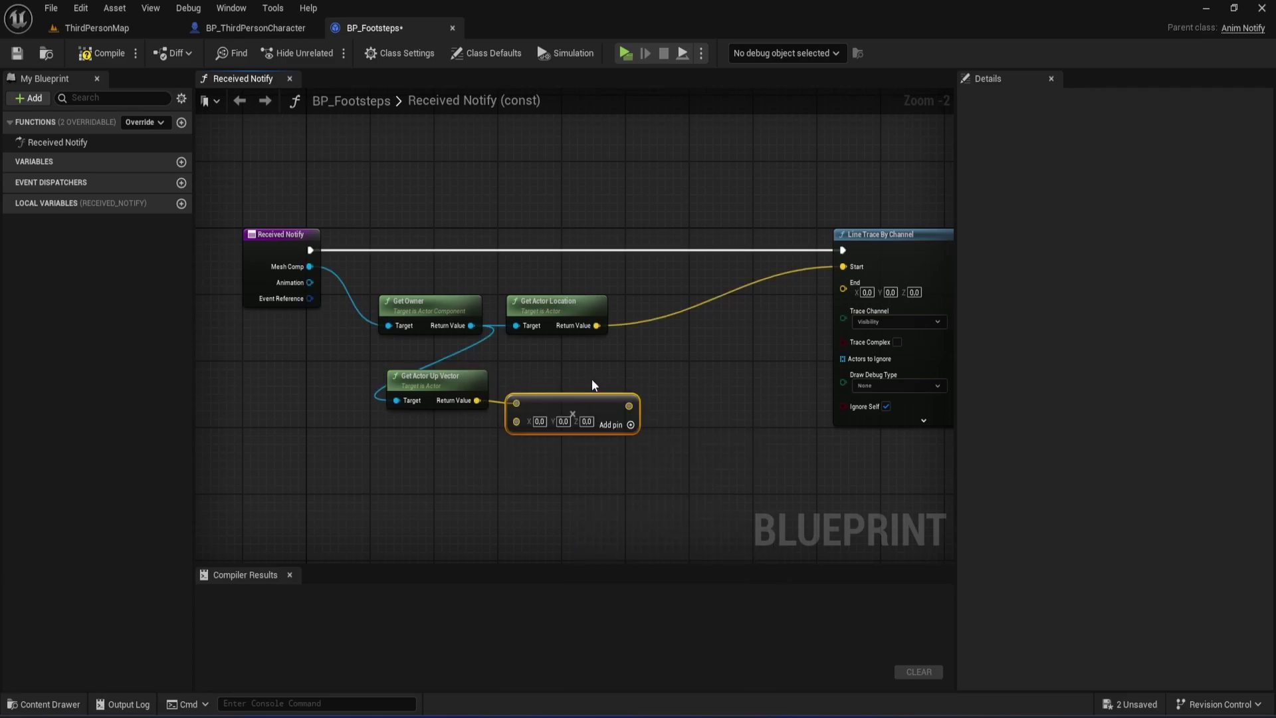
pyautogui.rightClick(517, 426)
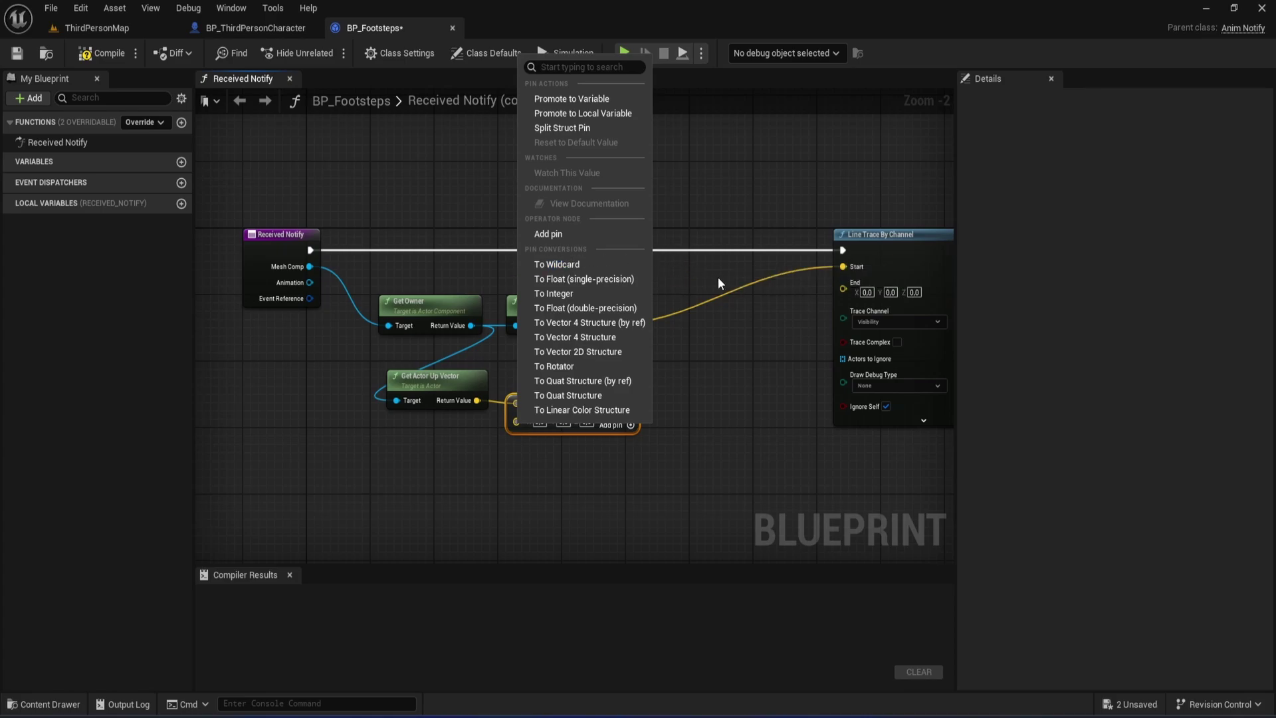
pyautogui.click(594, 281)
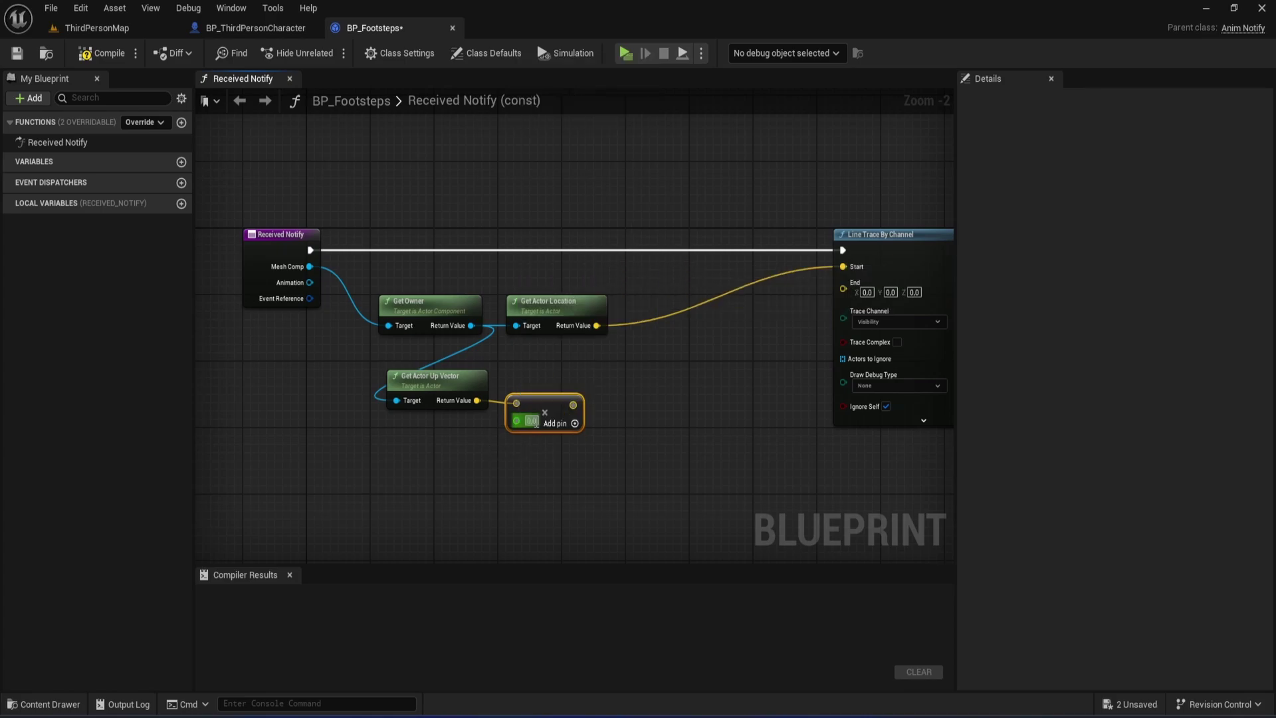
pyautogui.click(531, 421)
pyautogui.write('-200')
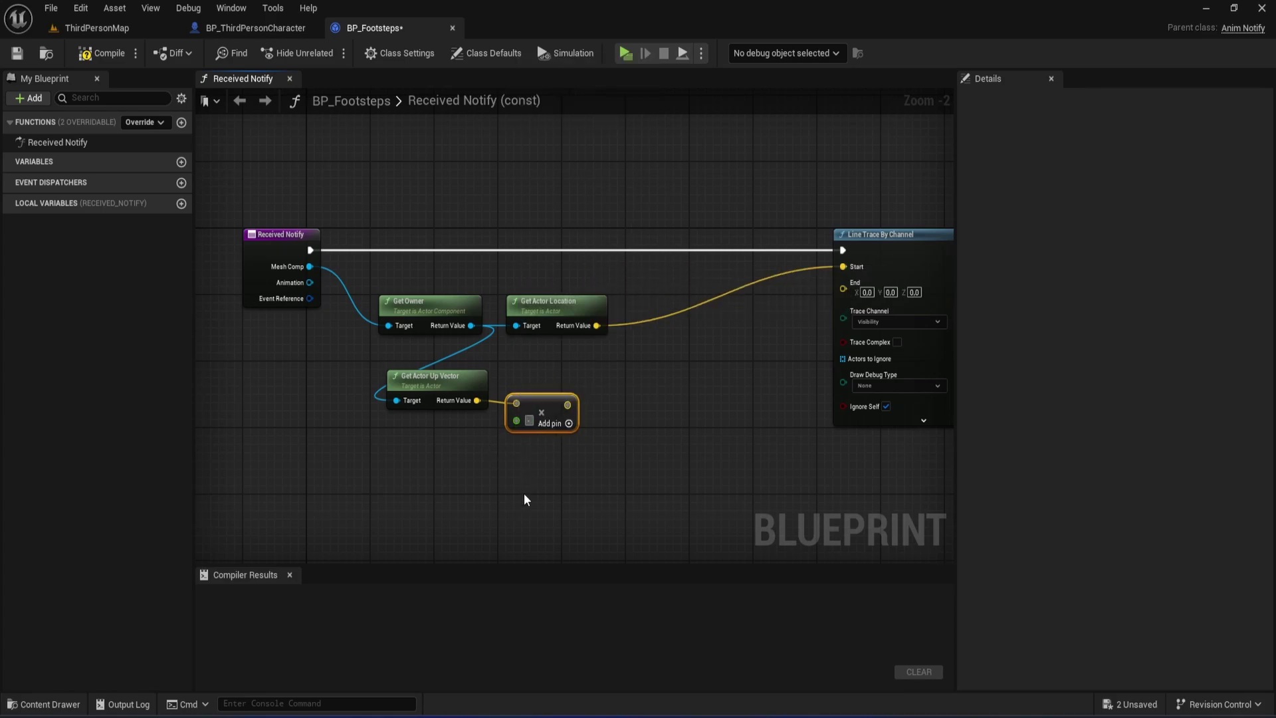
pyautogui.press('Return')
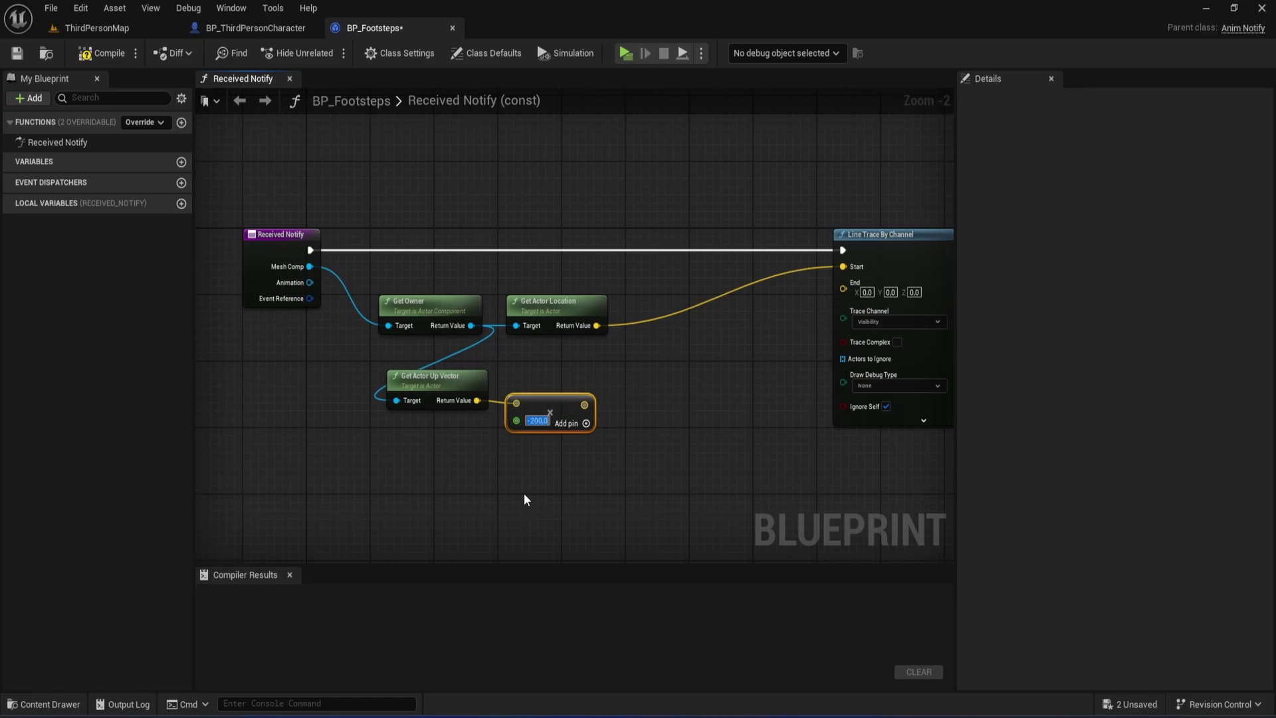
pyautogui.click(645, 427)
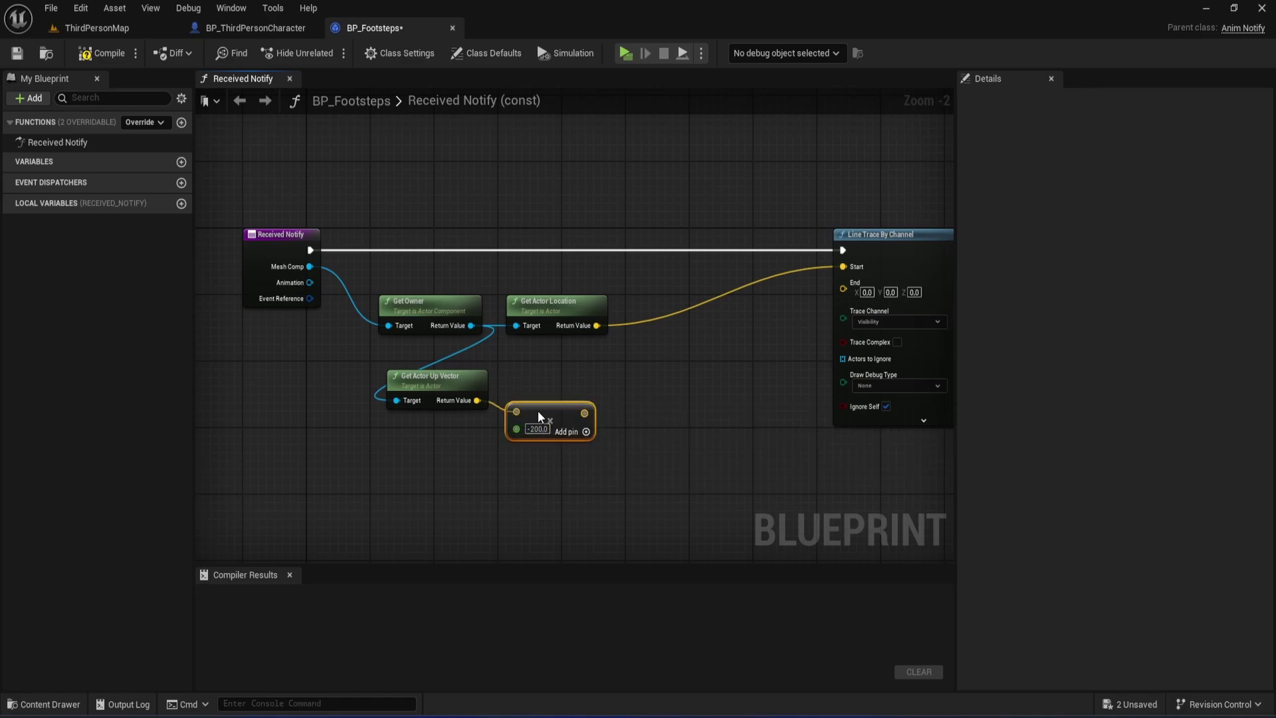
pyautogui.moveTo(537, 409); pyautogui.dragTo(540, 424)
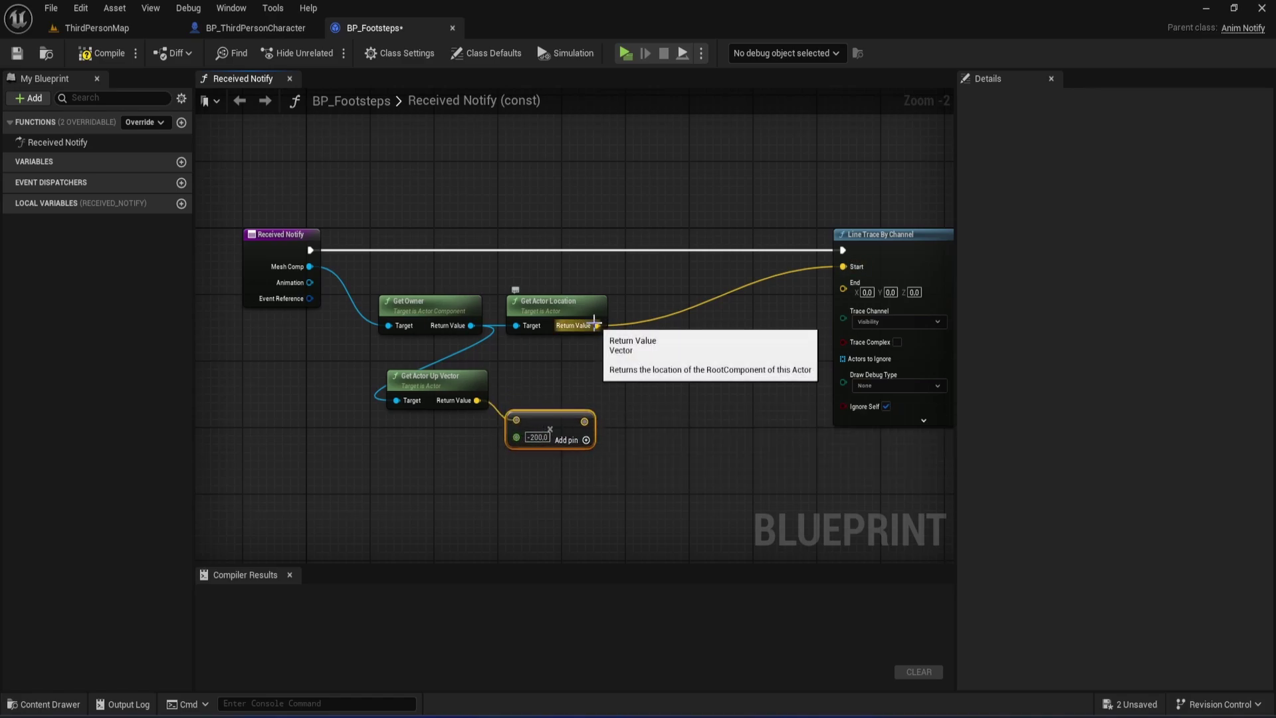
# Step: Add the actor location to the scaled vector and wire the sum into the trace End
pyautogui.moveTo(610, 325)
pyautogui.mouseDown()
pyautogui.moveTo(658, 361)
pyautogui.moveTo(584, 421)
pyautogui.mouseUp()
pyautogui.moveTo(707, 334); pyautogui.dragTo(593, 352, button='right')
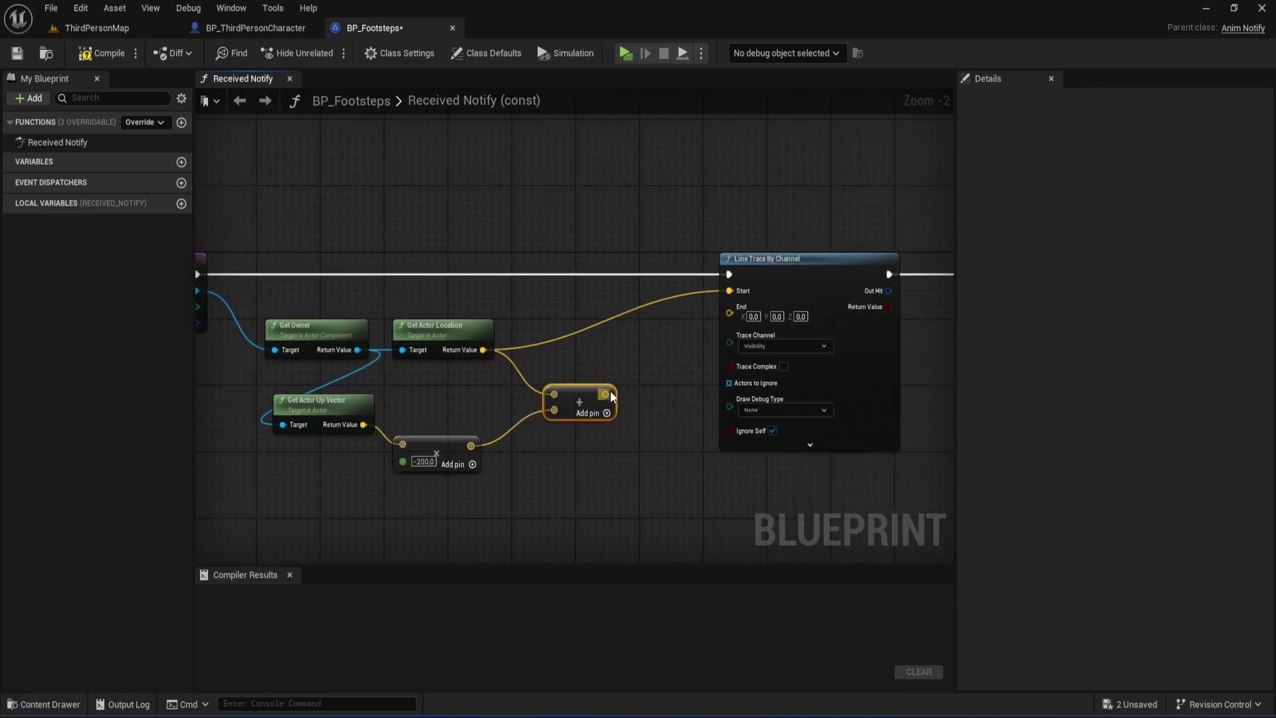
pyautogui.moveTo(610, 391); pyautogui.dragTo(733, 314)
pyautogui.moveTo(627, 355); pyautogui.dragTo(429, 344, button='right')
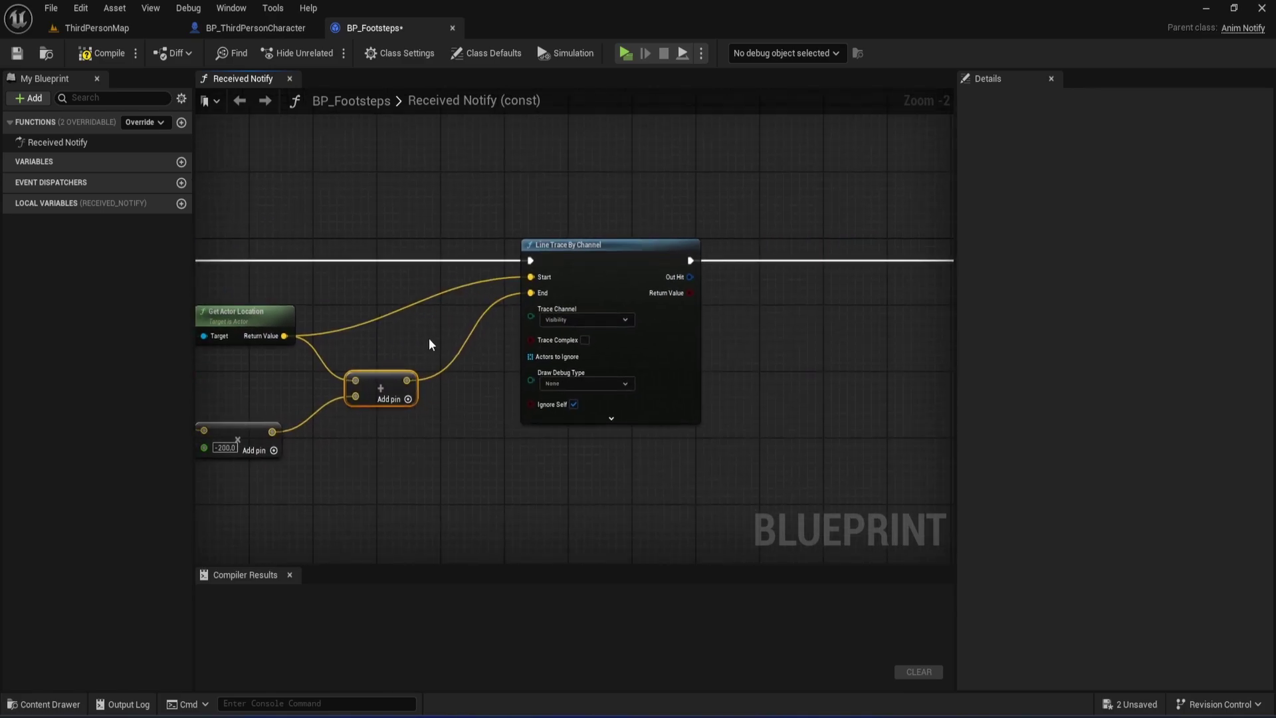
pyautogui.click(802, 322)
pyautogui.moveTo(802, 322)
pyautogui.mouseDown(button='right')
pyautogui.moveTo(706, 295)
pyautogui.moveTo(361, 395)
pyautogui.mouseUp(button='right')
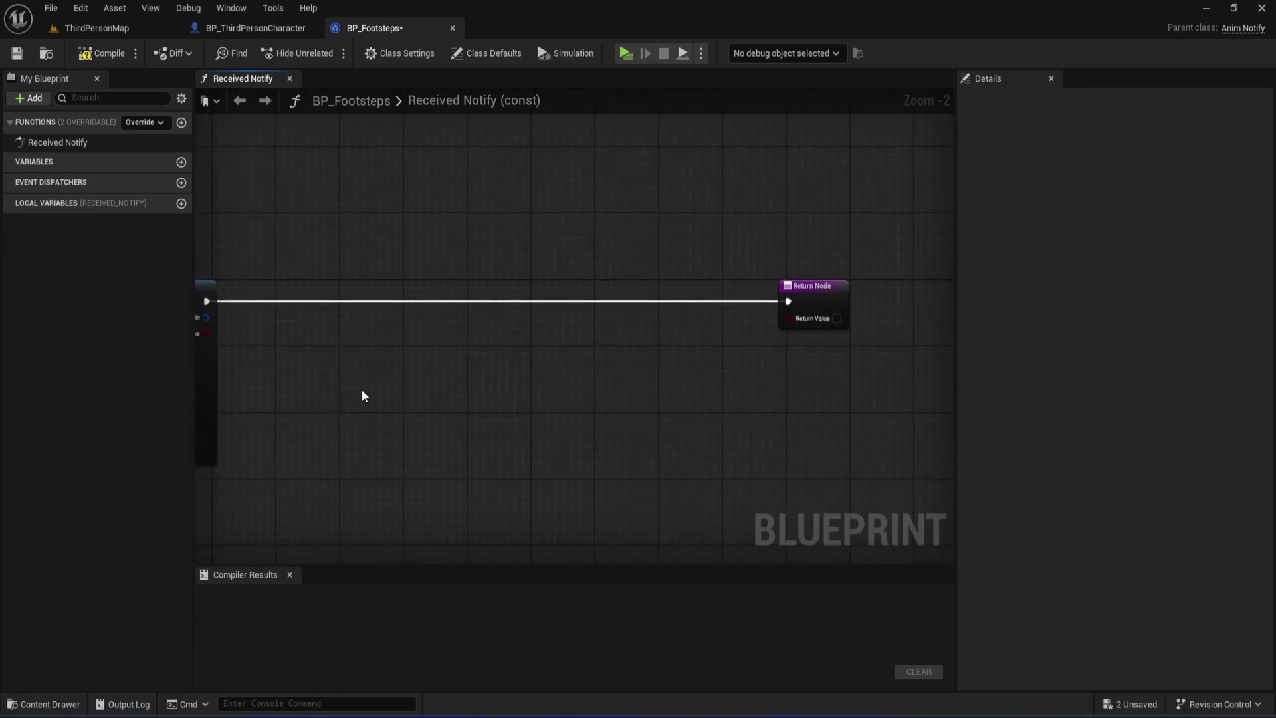
# Step: Move the Return Node right and add a Branch executed after the line trace
pyautogui.scroll(-1, 492, 387)
pyautogui.moveTo(766, 300); pyautogui.dragTo(845, 293)
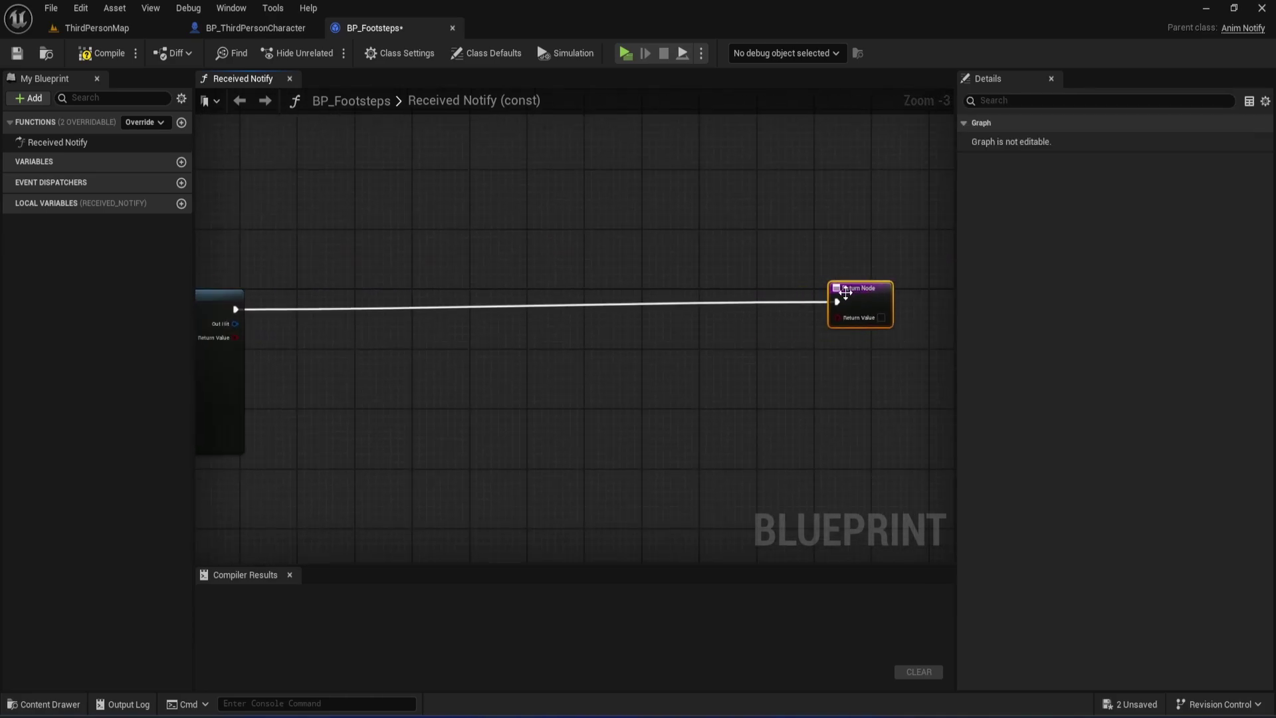
pyautogui.moveTo(269, 349); pyautogui.dragTo(459, 377, button='right')
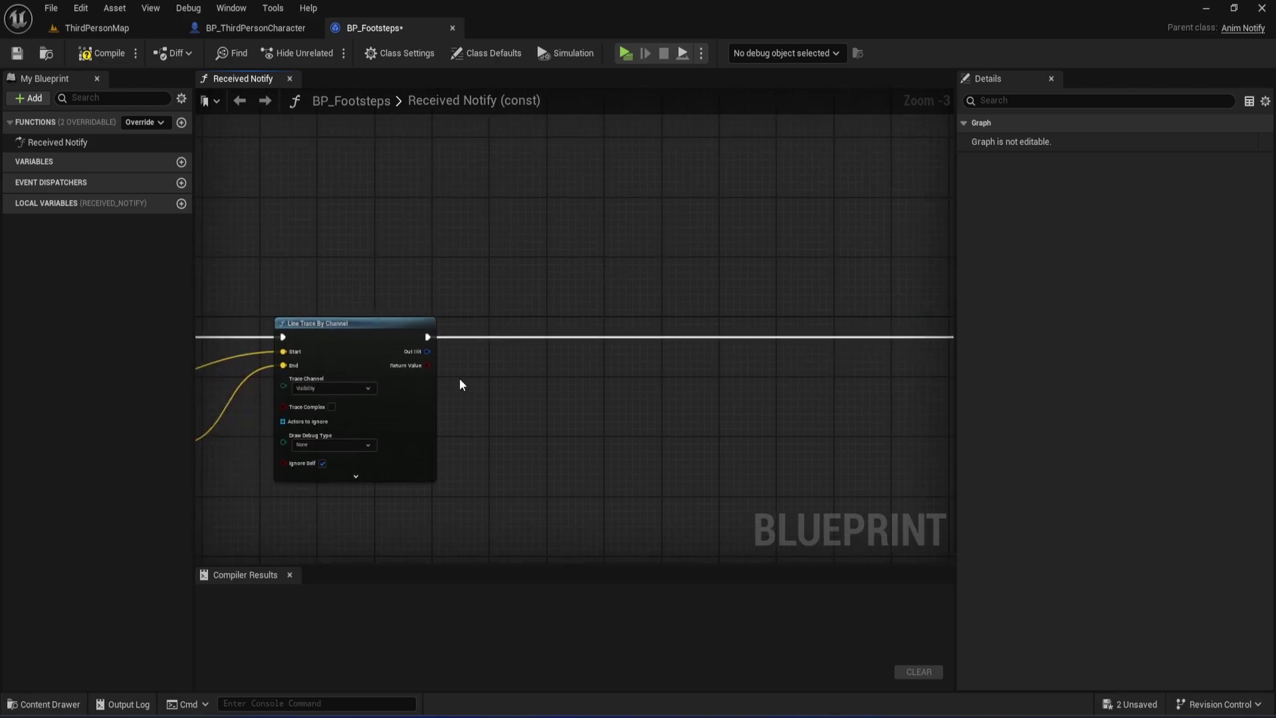
pyautogui.click(523, 360)
pyautogui.scroll(3, 523, 360)
pyautogui.moveTo(529, 383); pyautogui.dragTo(376, 319)
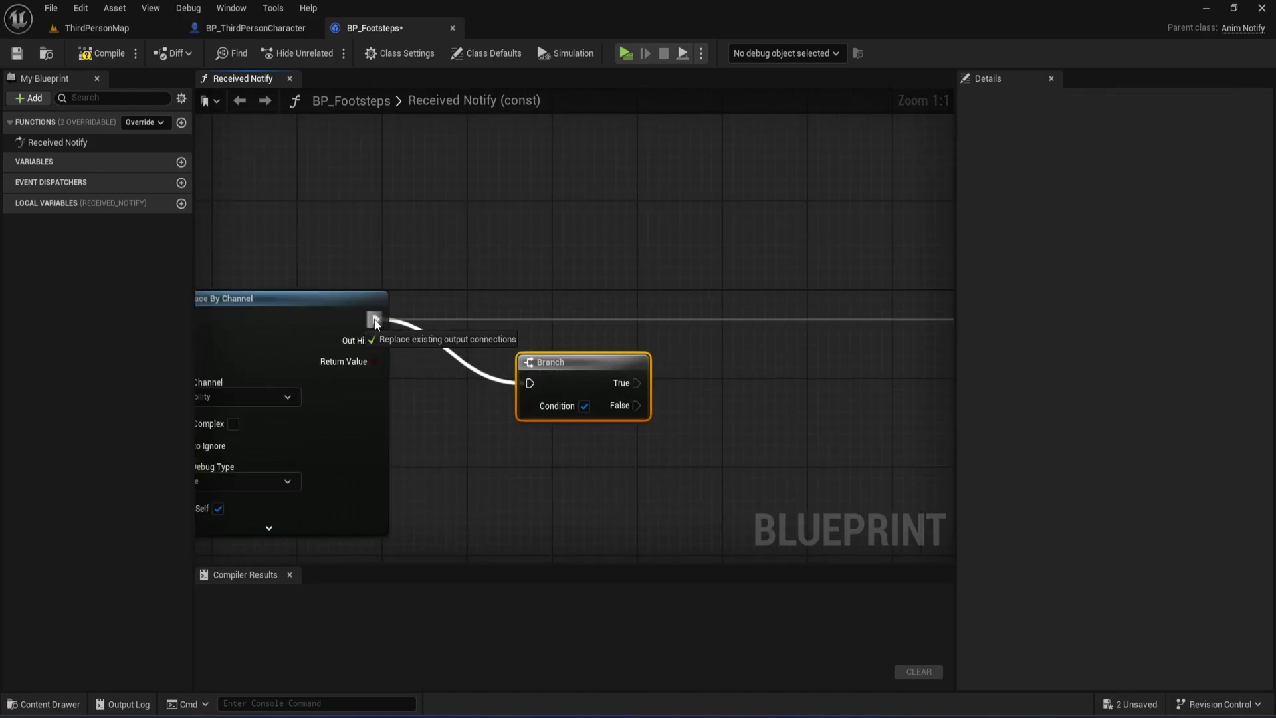
pyautogui.moveTo(583, 360); pyautogui.dragTo(585, 309)
pyautogui.scroll(-2, 586, 304)
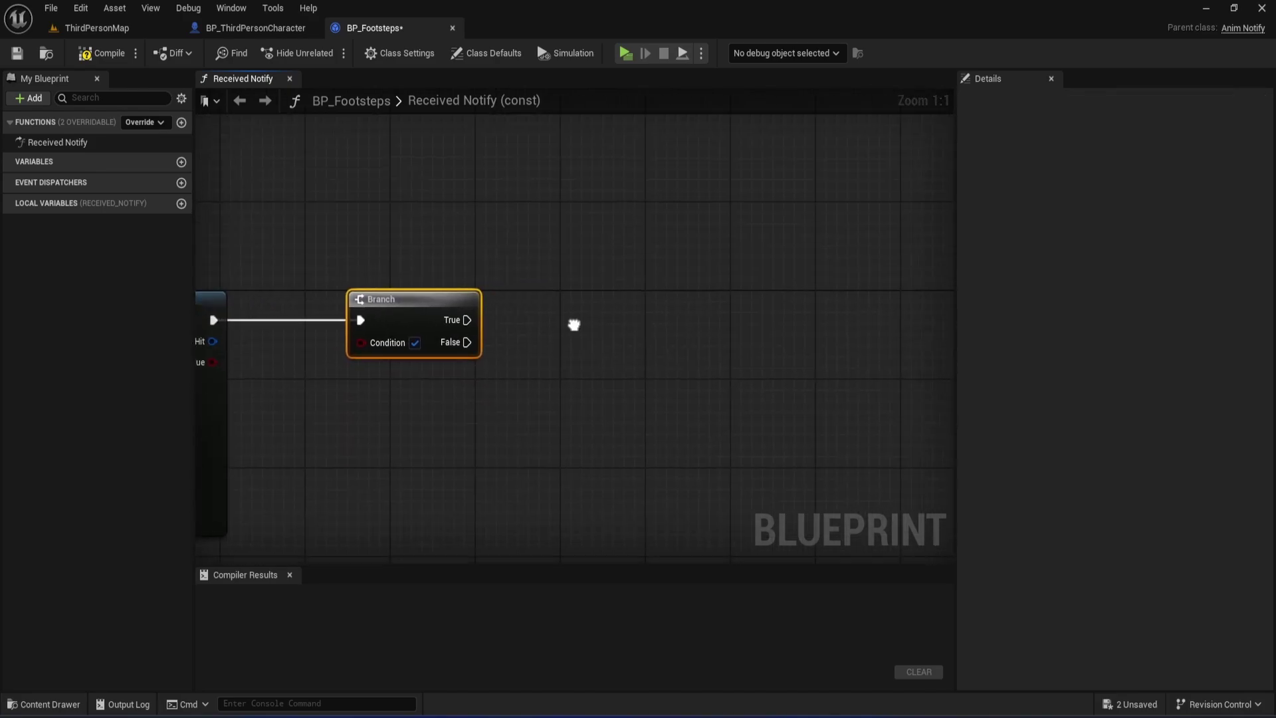
# Step: Wire Branch False to the Return Node and the trace Return Value to Condition
pyautogui.moveTo(382, 301); pyautogui.dragTo(919, 286)
pyautogui.moveTo(506, 382); pyautogui.dragTo(733, 340, button='right')
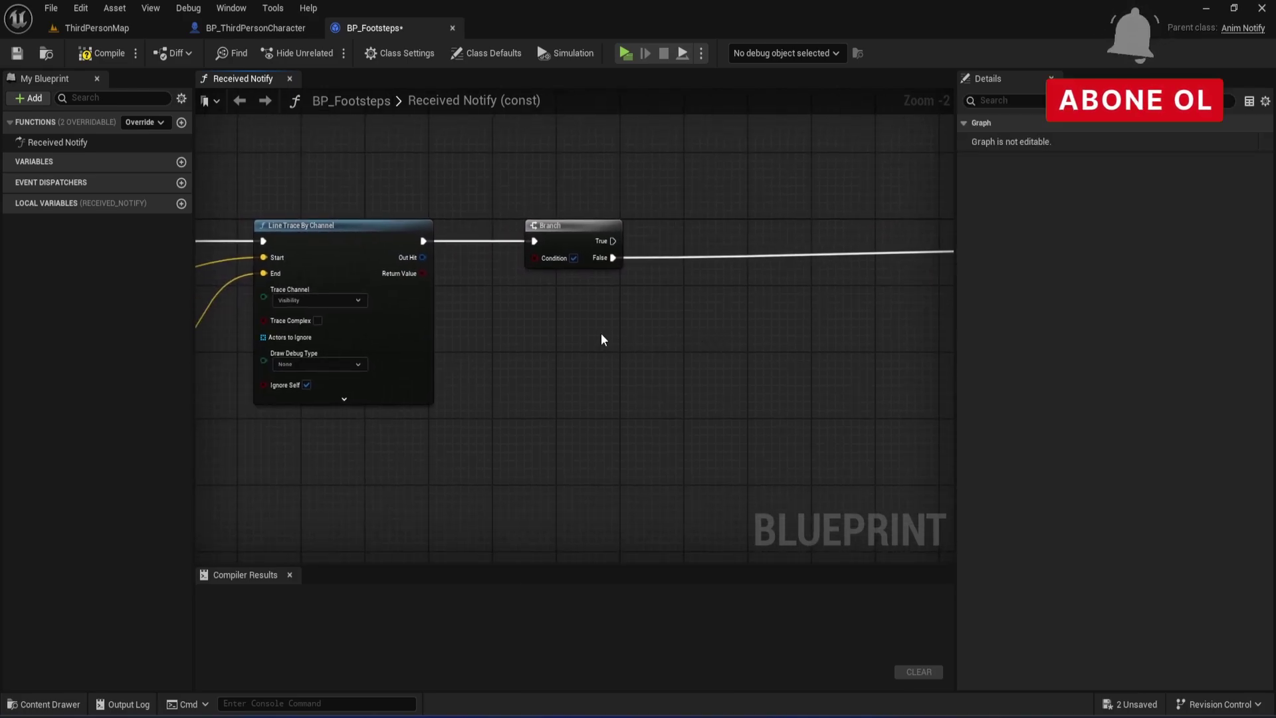
pyautogui.moveTo(424, 273); pyautogui.dragTo(537, 258)
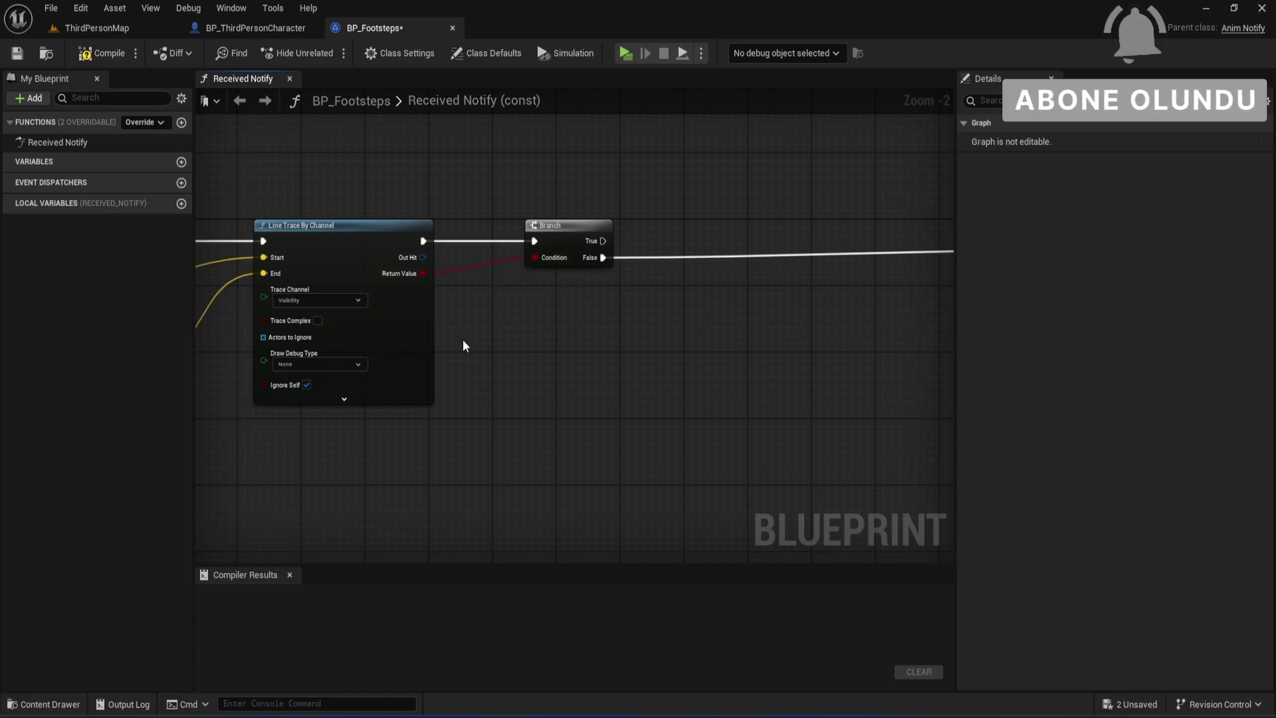
# Step: Add a Get Surface Type node from the trace's Out Hit
pyautogui.moveTo(515, 324); pyautogui.dragTo(448, 358, button='right')
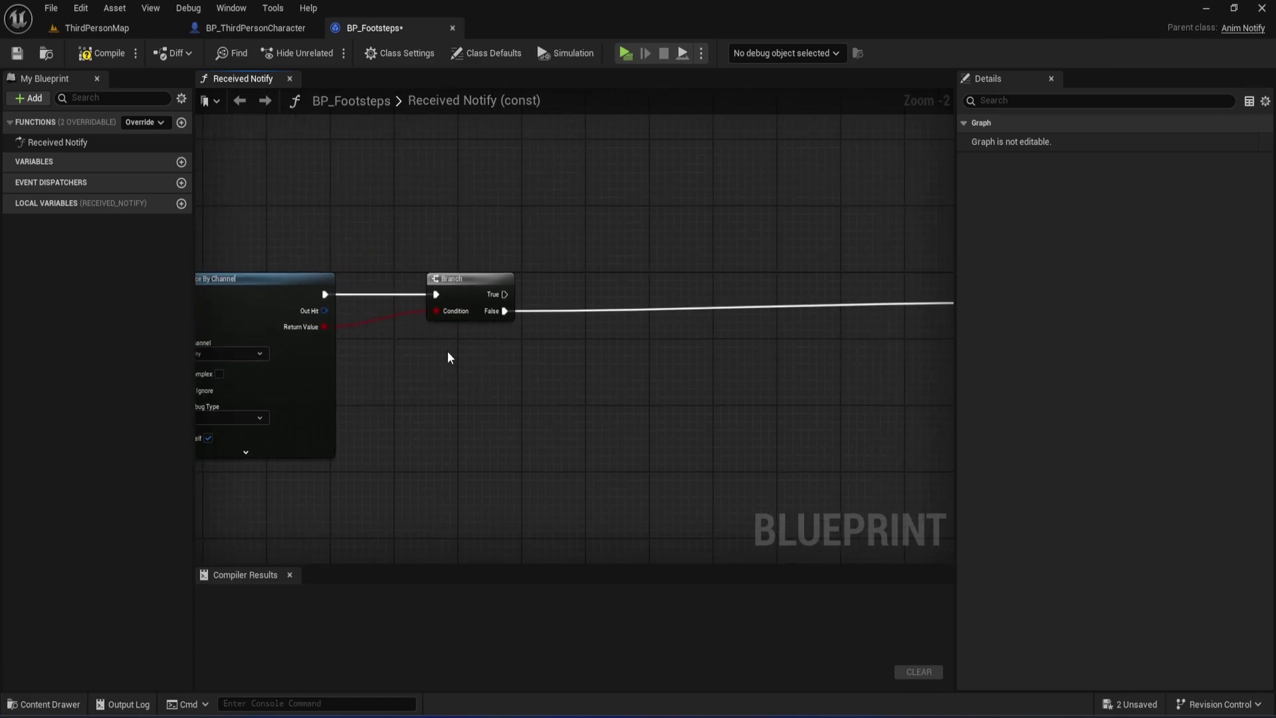
pyautogui.moveTo(481, 287); pyautogui.dragTo(513, 287)
pyautogui.moveTo(324, 311); pyautogui.dragTo(404, 345)
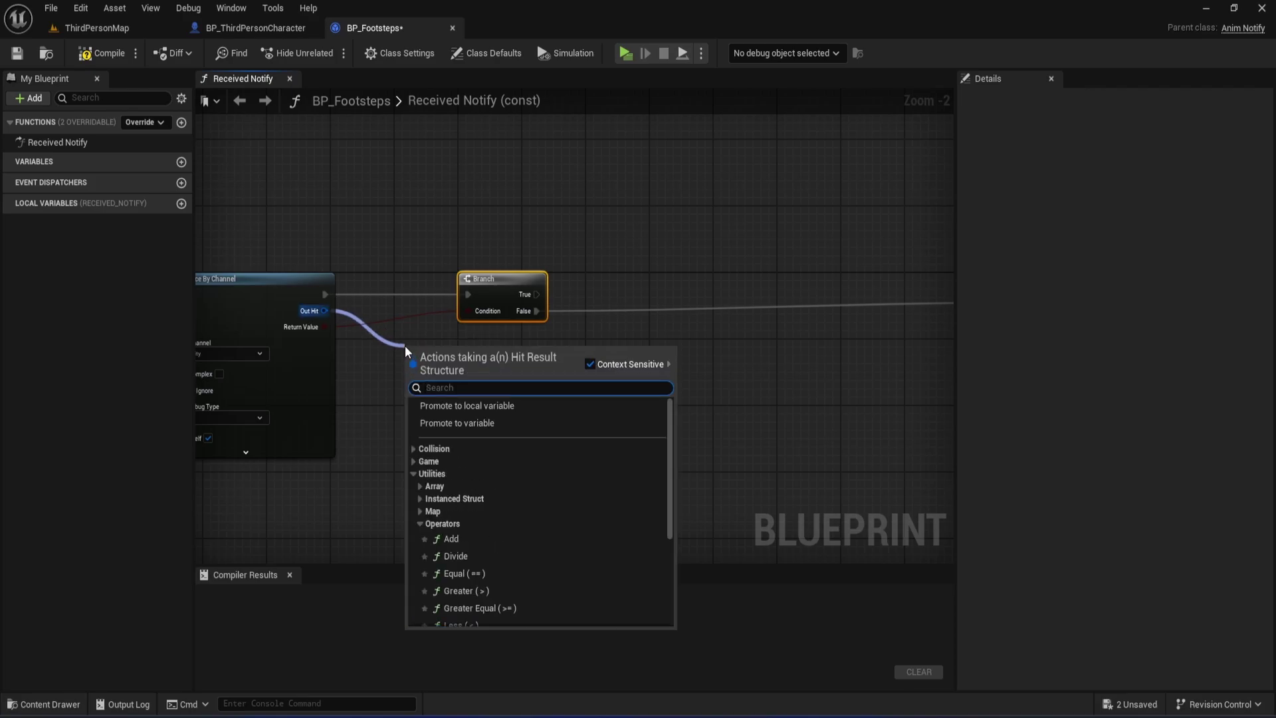
pyautogui.write('surface')
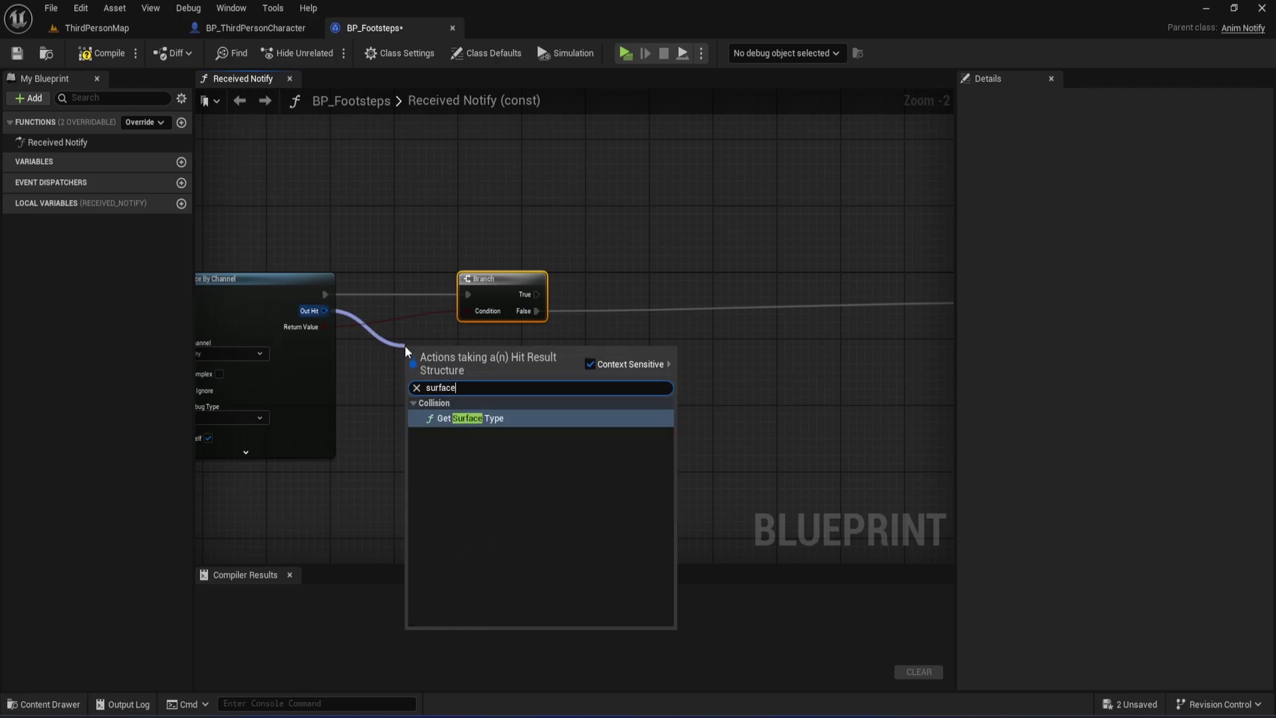
pyautogui.press('Return')
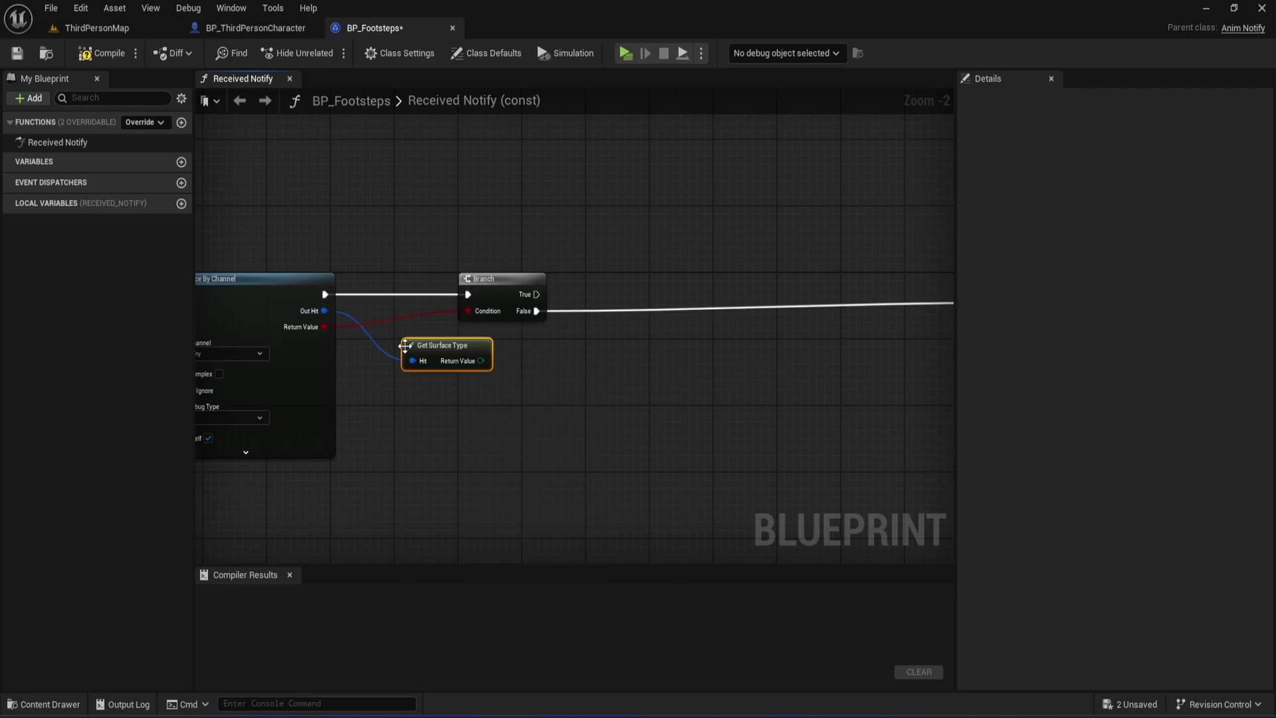
pyautogui.moveTo(471, 362); pyautogui.dragTo(492, 383)
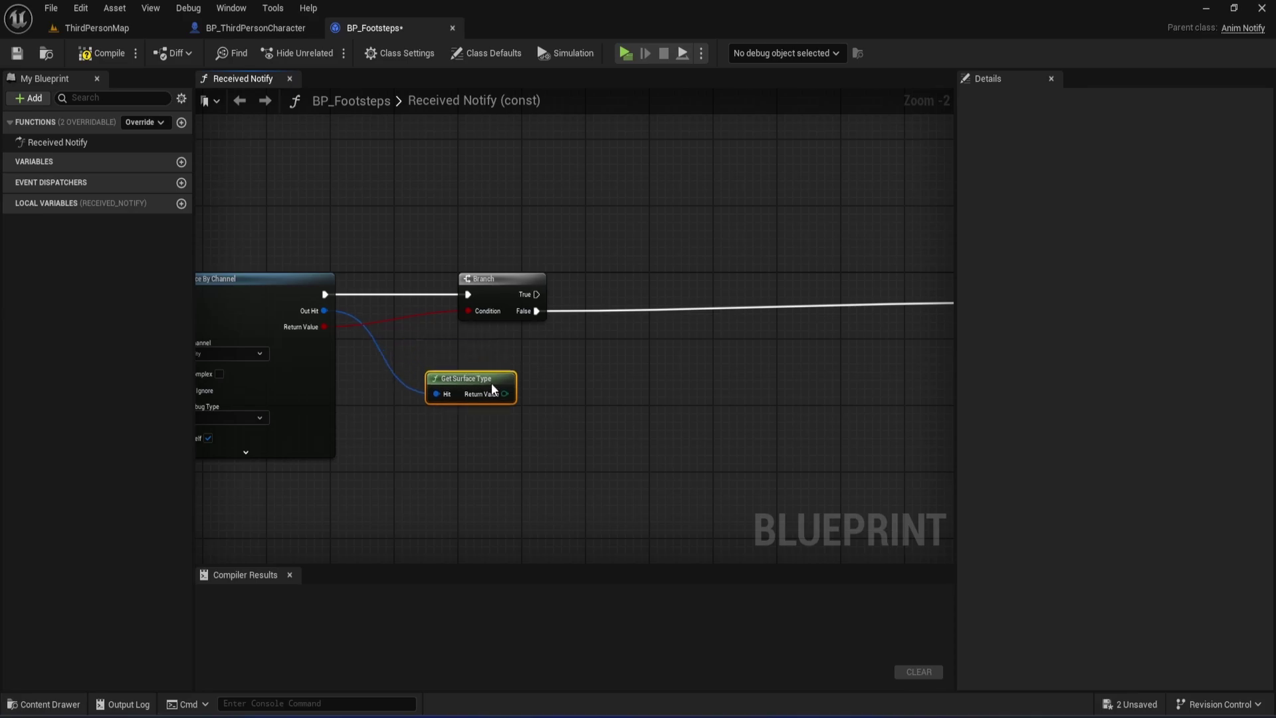
pyautogui.moveTo(637, 389); pyautogui.dragTo(548, 395, button='right')
# Step: Add a Switch on EPhysicalSurface from the surface type, run by Branch True, and tidy the Return Node
pyautogui.moveTo(424, 400); pyautogui.dragTo(542, 384)
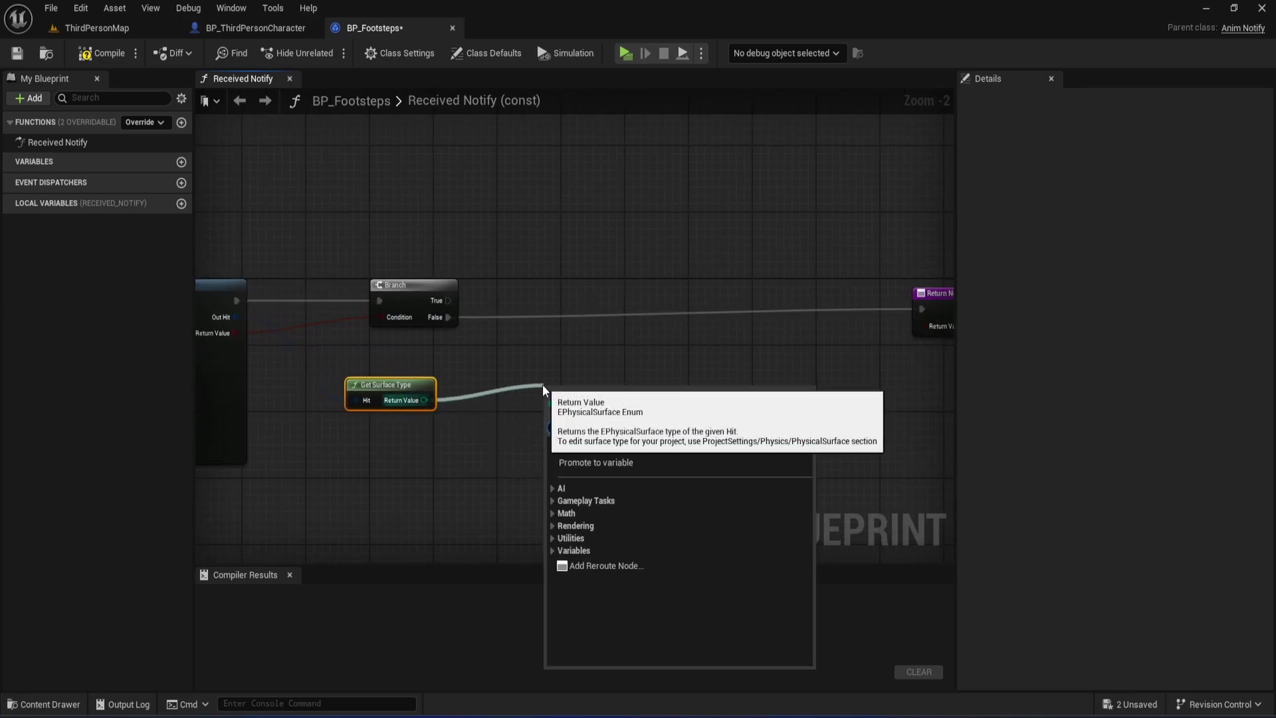
pyautogui.write('sw')
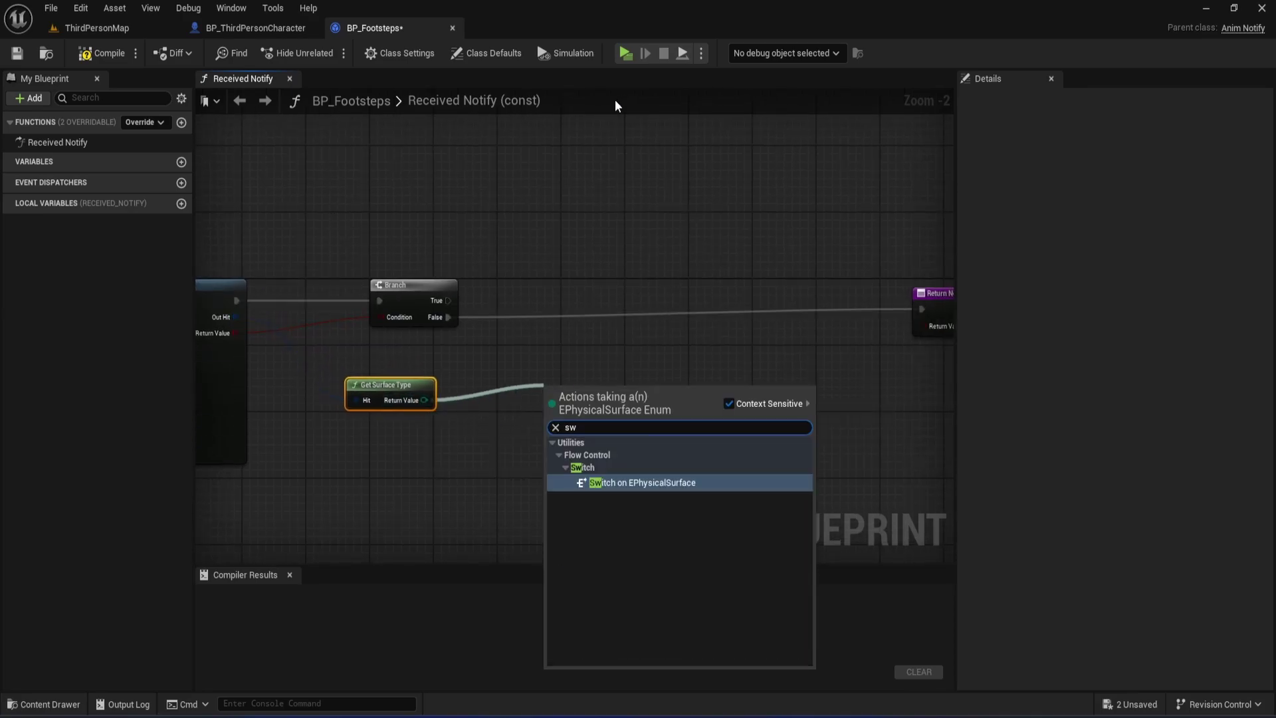
pyautogui.click(648, 482)
pyautogui.moveTo(578, 386); pyautogui.dragTo(578, 328)
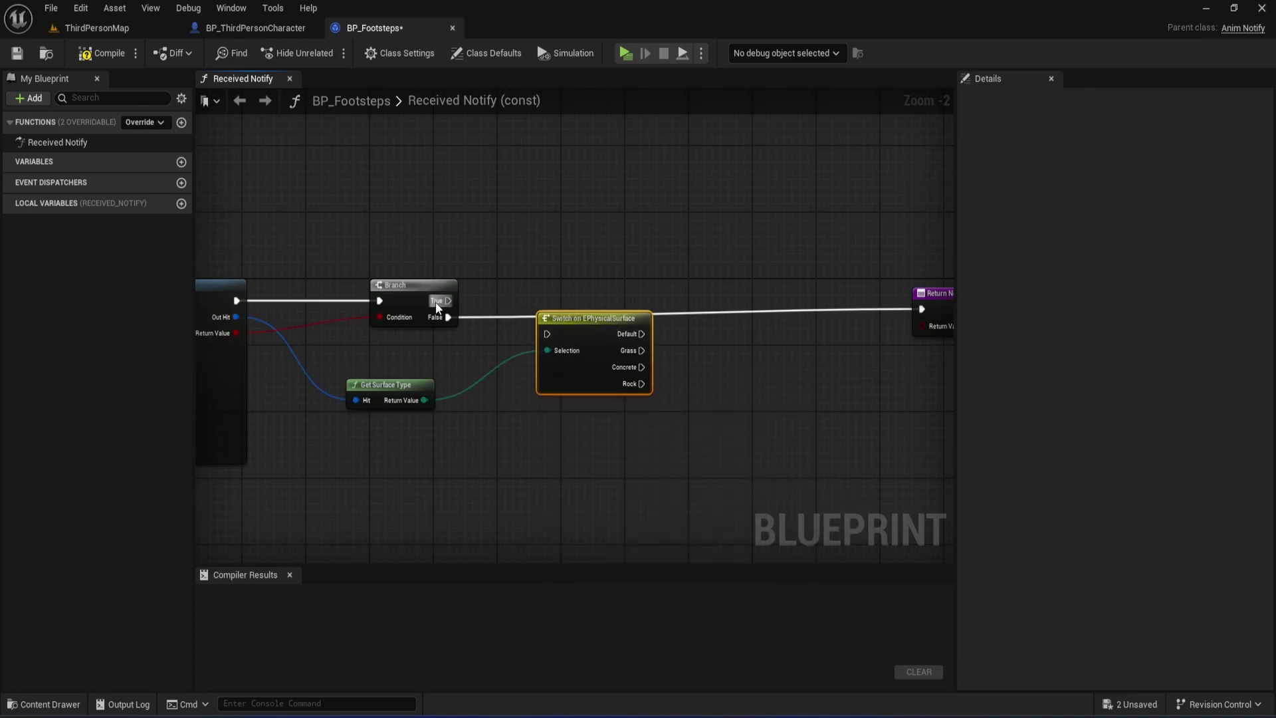
pyautogui.moveTo(436, 301); pyautogui.dragTo(586, 355)
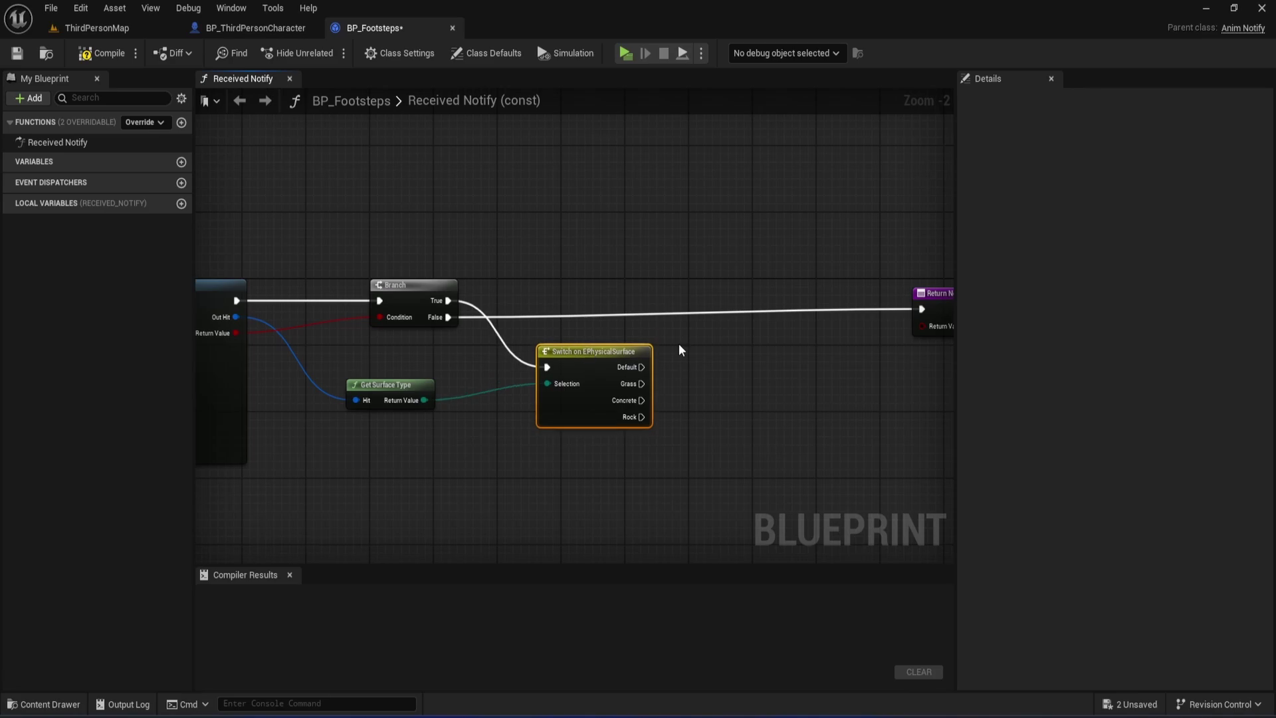
pyautogui.moveTo(679, 350); pyautogui.dragTo(590, 365, button='right')
pyautogui.moveTo(839, 299); pyautogui.dragTo(839, 230)
pyautogui.moveTo(739, 312); pyautogui.dragTo(672, 362, button='right')
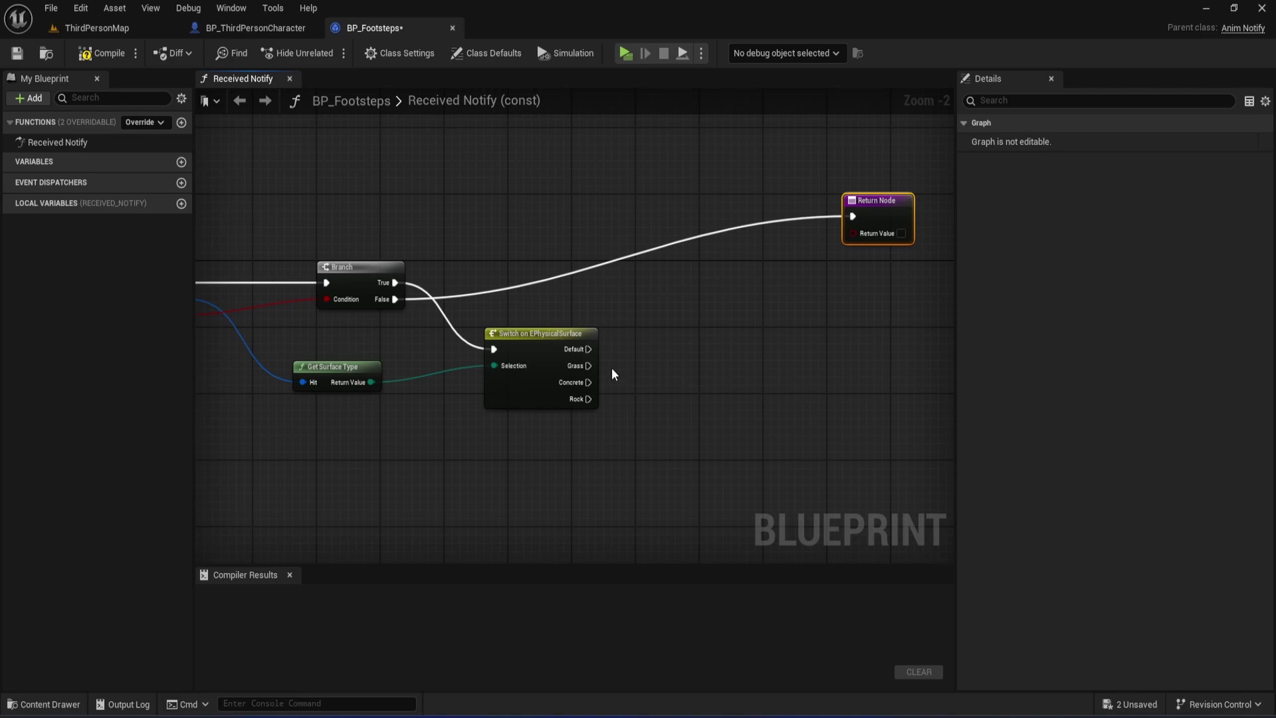
pyautogui.moveTo(591, 408); pyautogui.dragTo(693, 373, button='right')
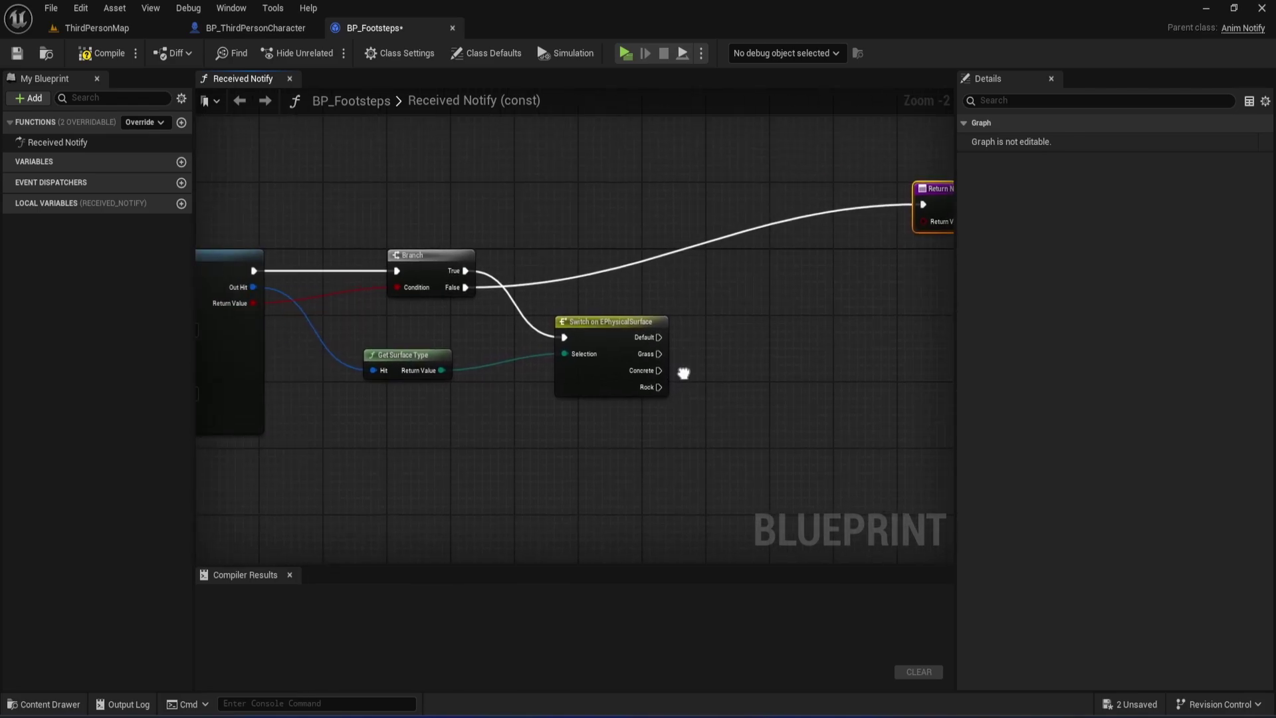
# Step: Add a Play Sound at Location node driven by the switch's Grass case
pyautogui.moveTo(427, 370); pyautogui.dragTo(435, 340)
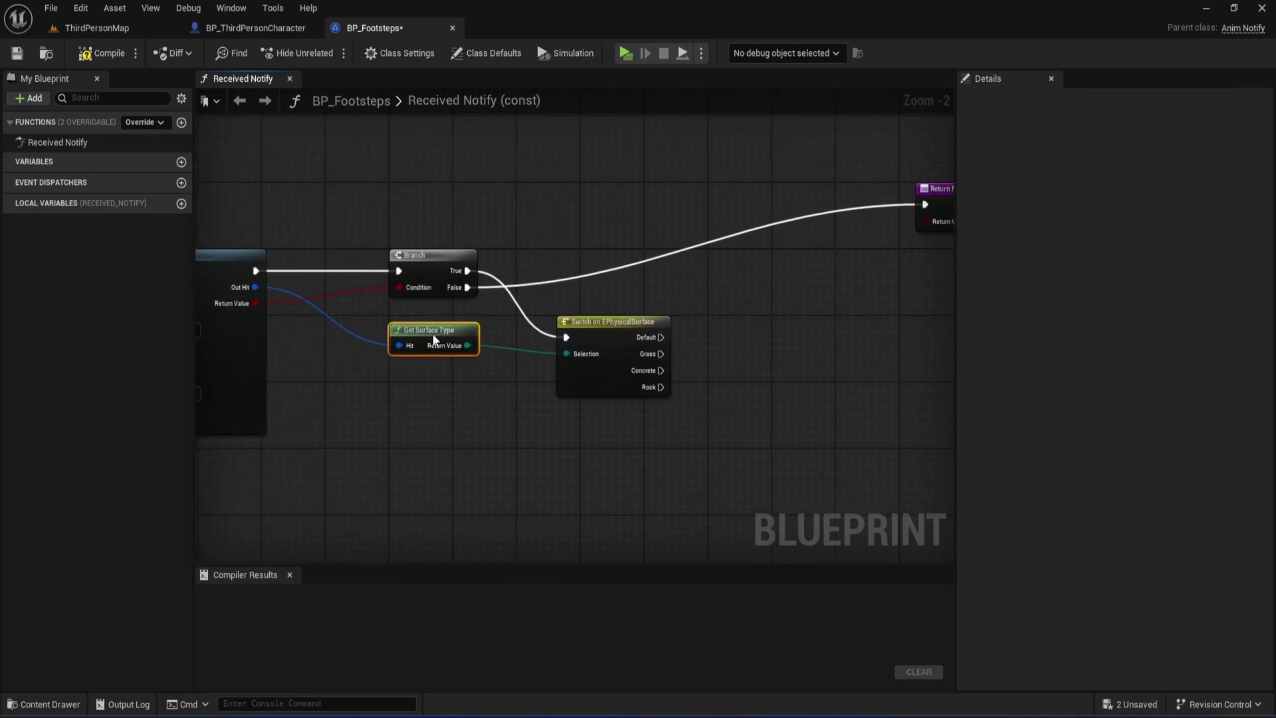
pyautogui.click(448, 371)
pyautogui.moveTo(499, 395); pyautogui.dragTo(425, 400, button='right')
pyautogui.moveTo(630, 364); pyautogui.dragTo(532, 367, button='right')
pyautogui.moveTo(497, 362); pyautogui.dragTo(584, 341)
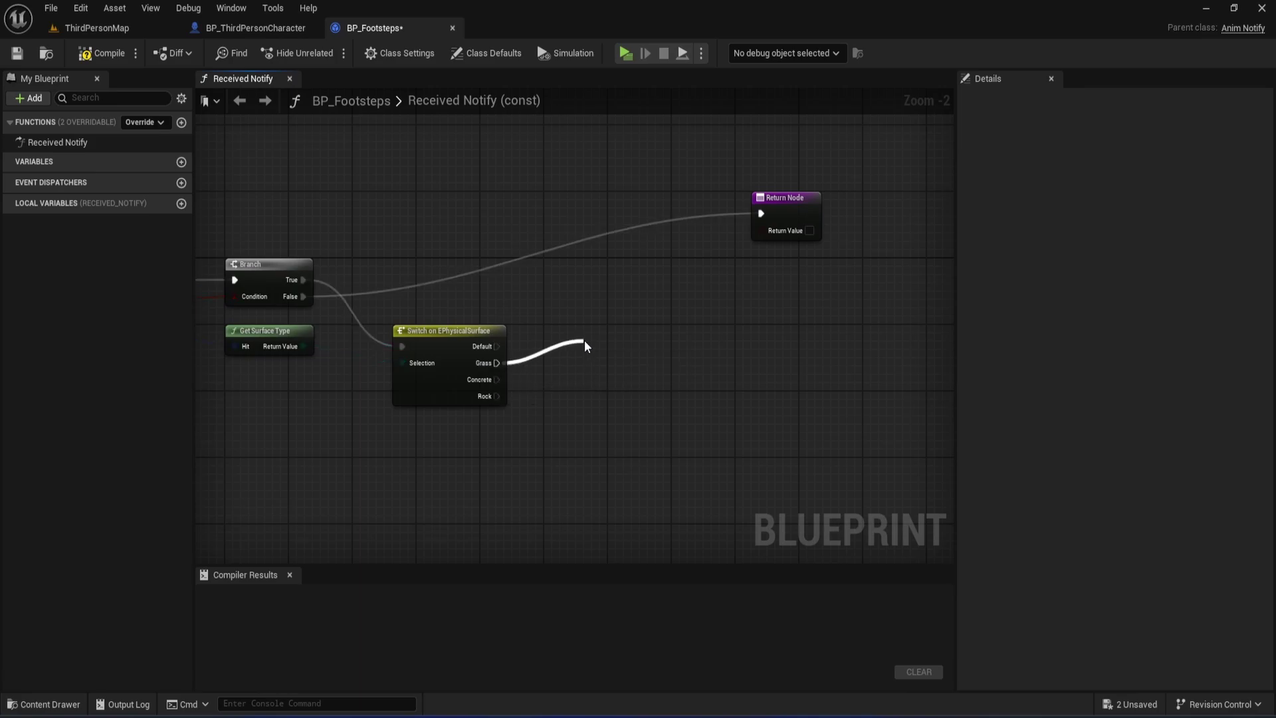
pyautogui.write('play so')
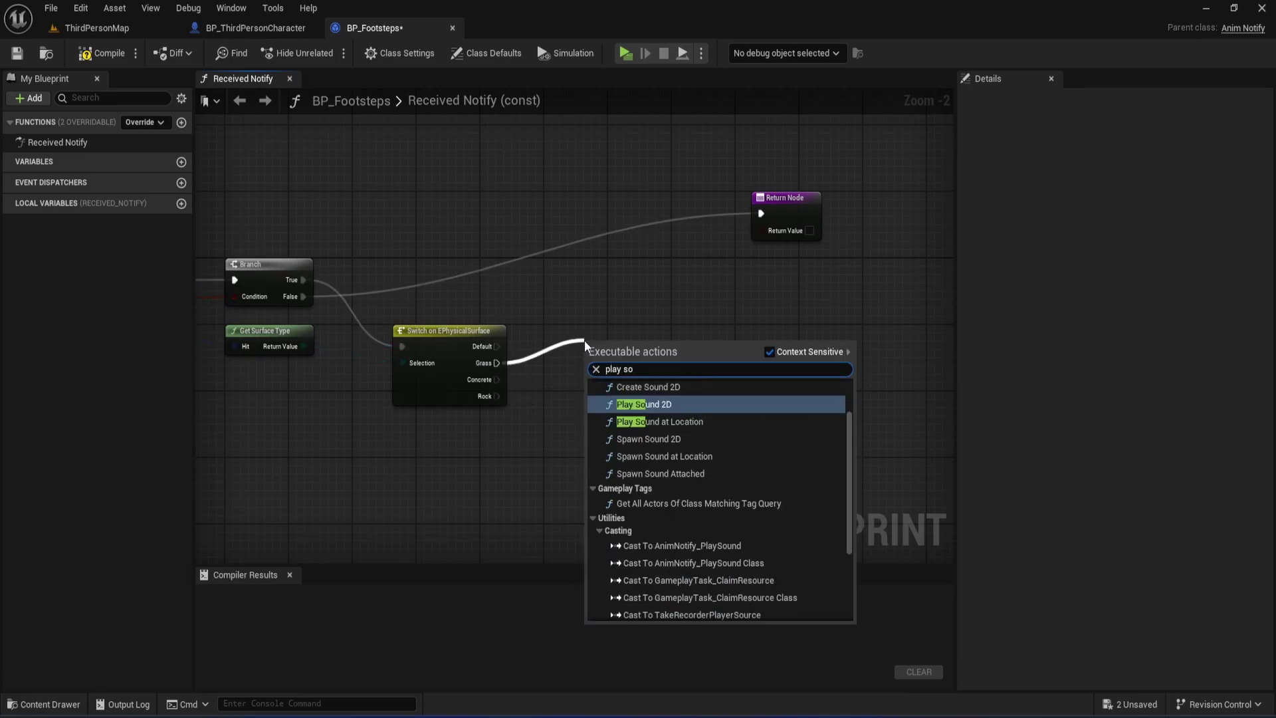
pyautogui.write('und')
pyautogui.press('Down')
pyautogui.press('Return')
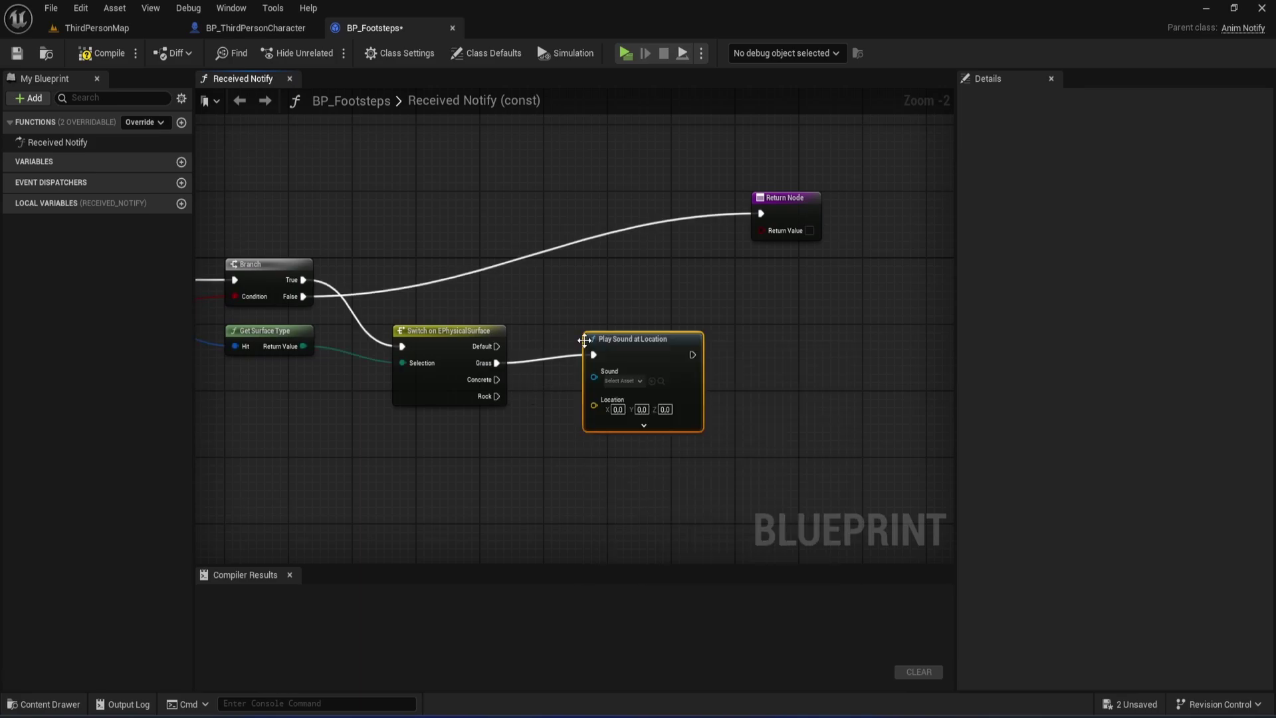
# Step: Position the Grass sound node and the Return Node, and wire the sound node into Return
pyautogui.moveTo(636, 348); pyautogui.dragTo(663, 301)
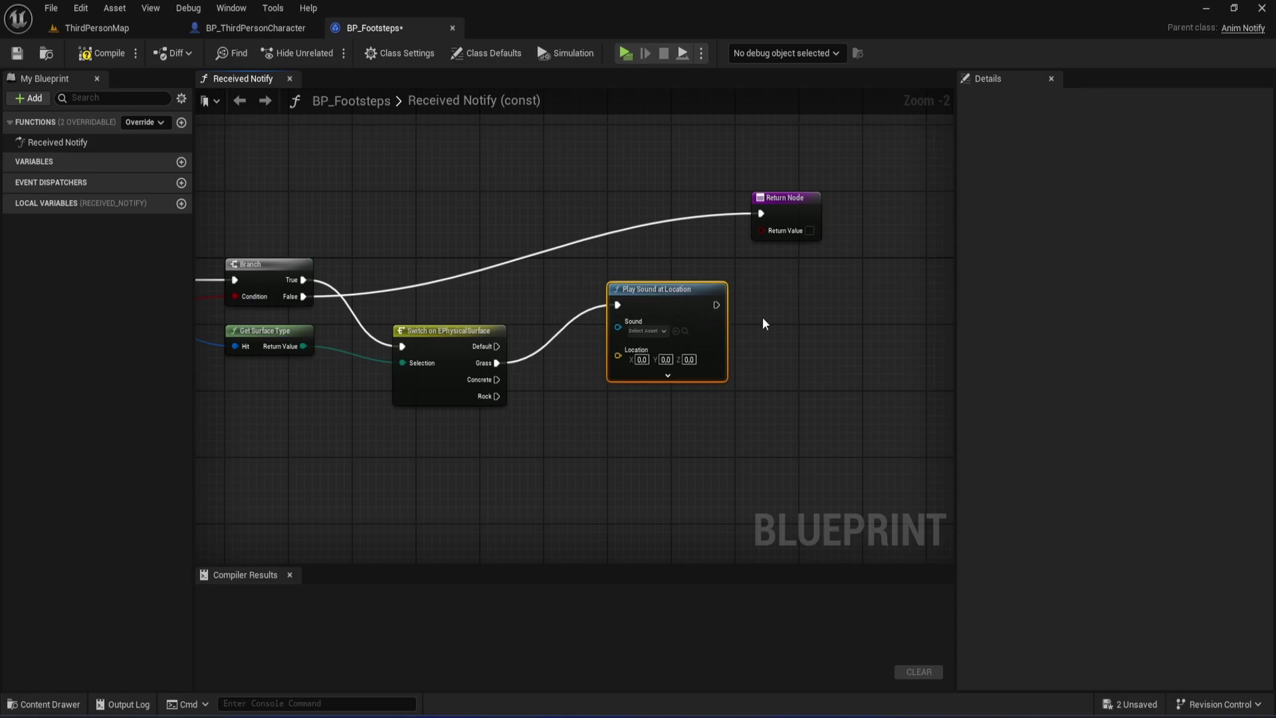
pyautogui.moveTo(763, 317); pyautogui.dragTo(646, 352, button='right')
pyautogui.click(693, 241)
pyautogui.moveTo(695, 247); pyautogui.dragTo(752, 238)
pyautogui.moveTo(598, 338); pyautogui.dragTo(707, 240)
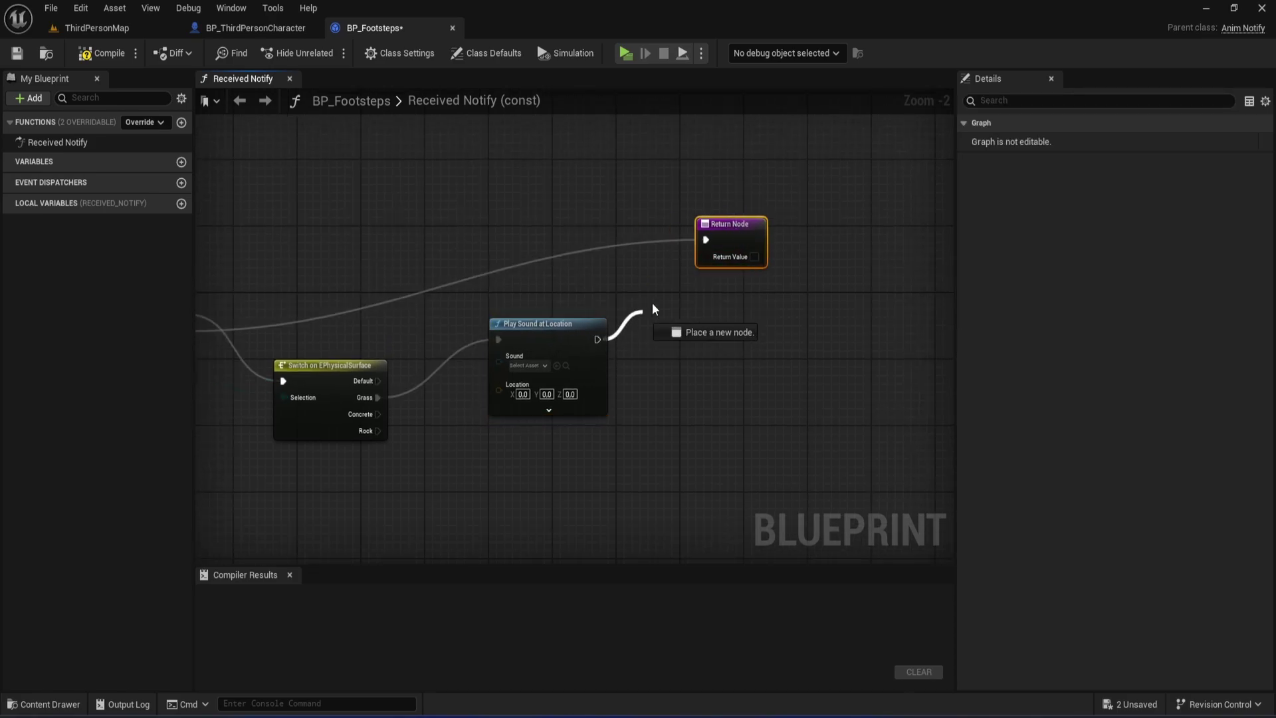
pyautogui.moveTo(671, 383); pyautogui.dragTo(622, 310, button='right')
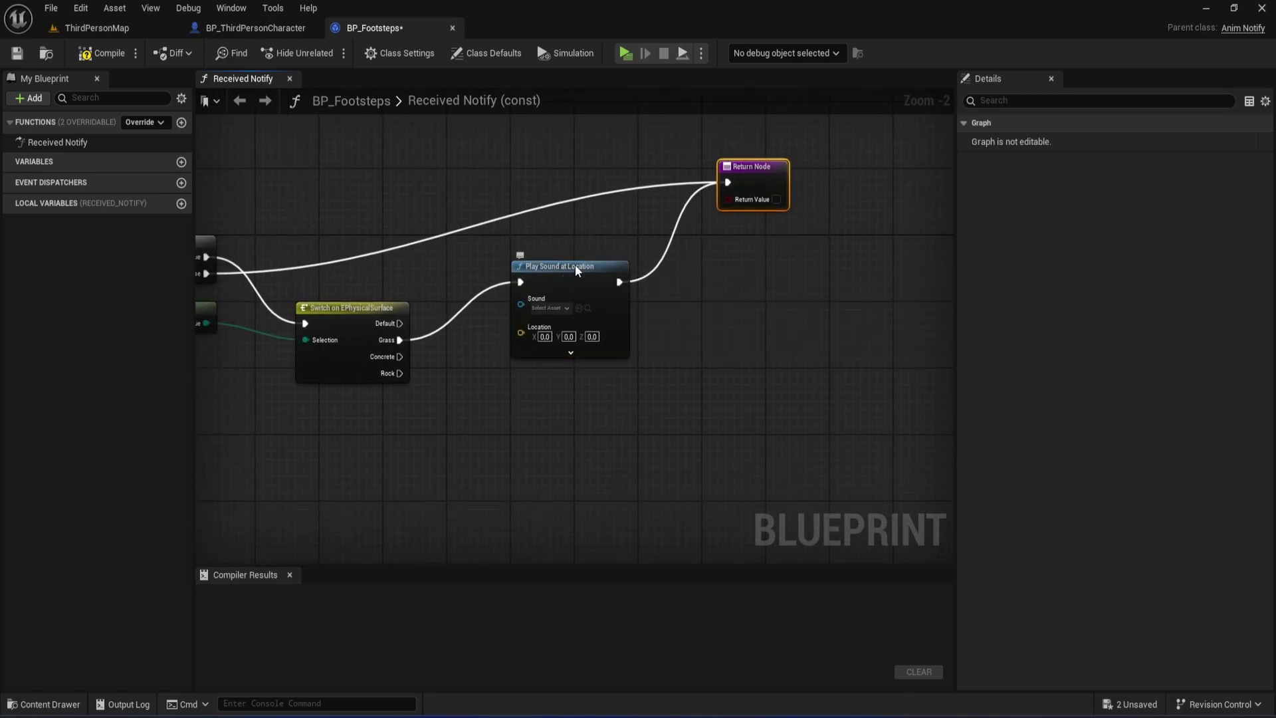
pyautogui.moveTo(575, 266); pyautogui.dragTo(576, 249)
# Step: Paste two copies of the Play Sound at Location node below it, each wired to Return Node
pyautogui.hotkey('ctrl', 'c')
pyautogui.hotkey('ctrl', 'v')
pyautogui.moveTo(566, 386); pyautogui.dragTo(541, 359)
pyautogui.moveTo(619, 364); pyautogui.dragTo(728, 183)
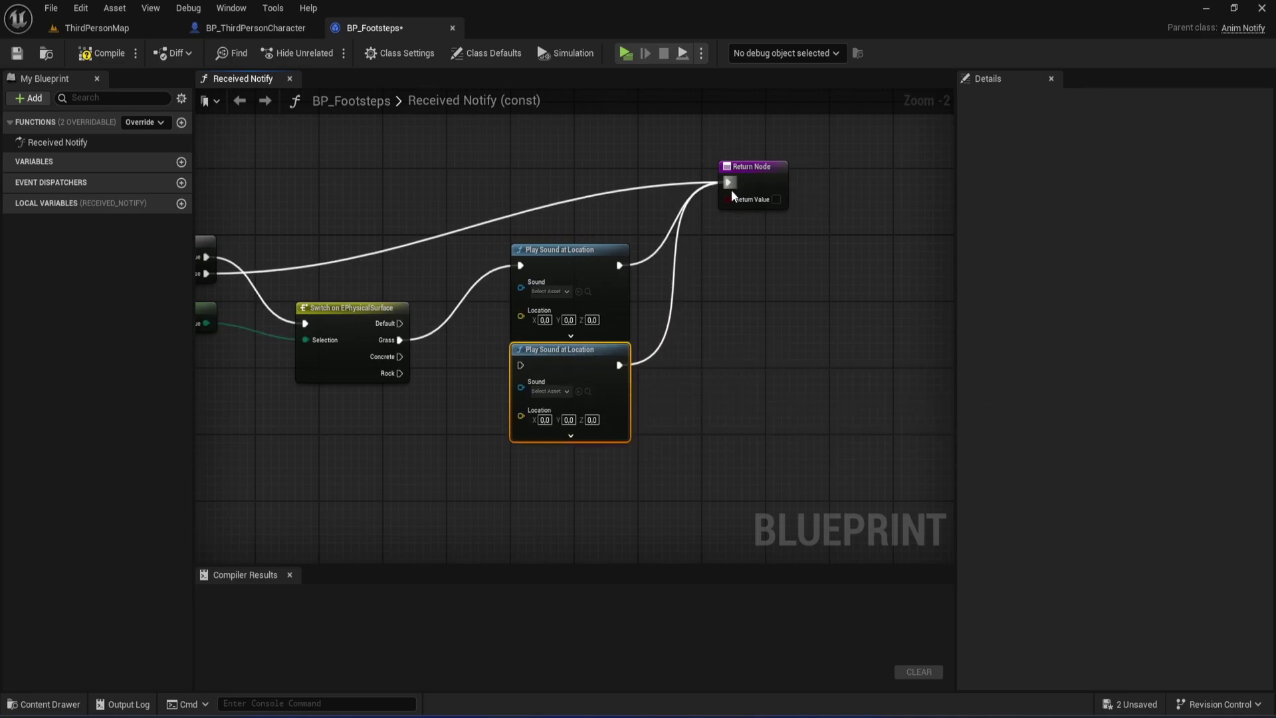
pyautogui.moveTo(586, 378); pyautogui.dragTo(580, 311, button='right')
pyautogui.click(529, 416)
pyautogui.hotkey('ctrl', 'v')
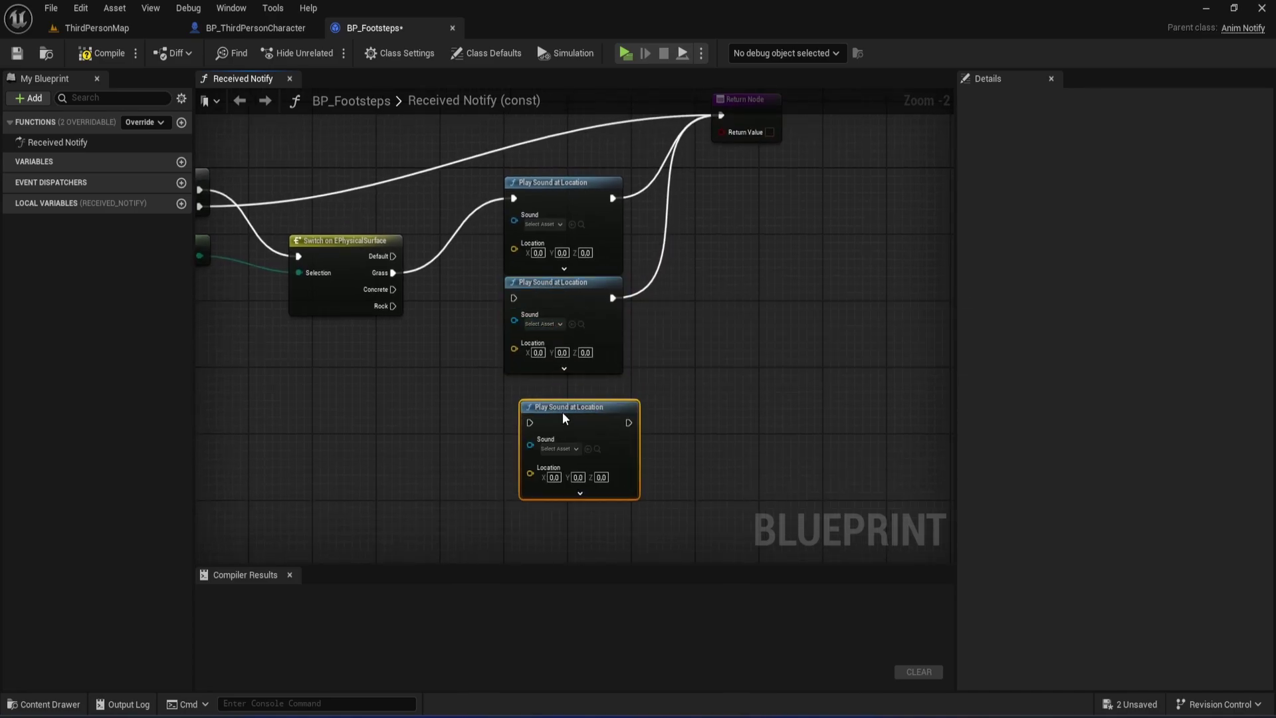
pyautogui.moveTo(562, 412)
pyautogui.mouseDown()
pyautogui.moveTo(547, 388)
pyautogui.moveTo(723, 119)
pyautogui.mouseUp()
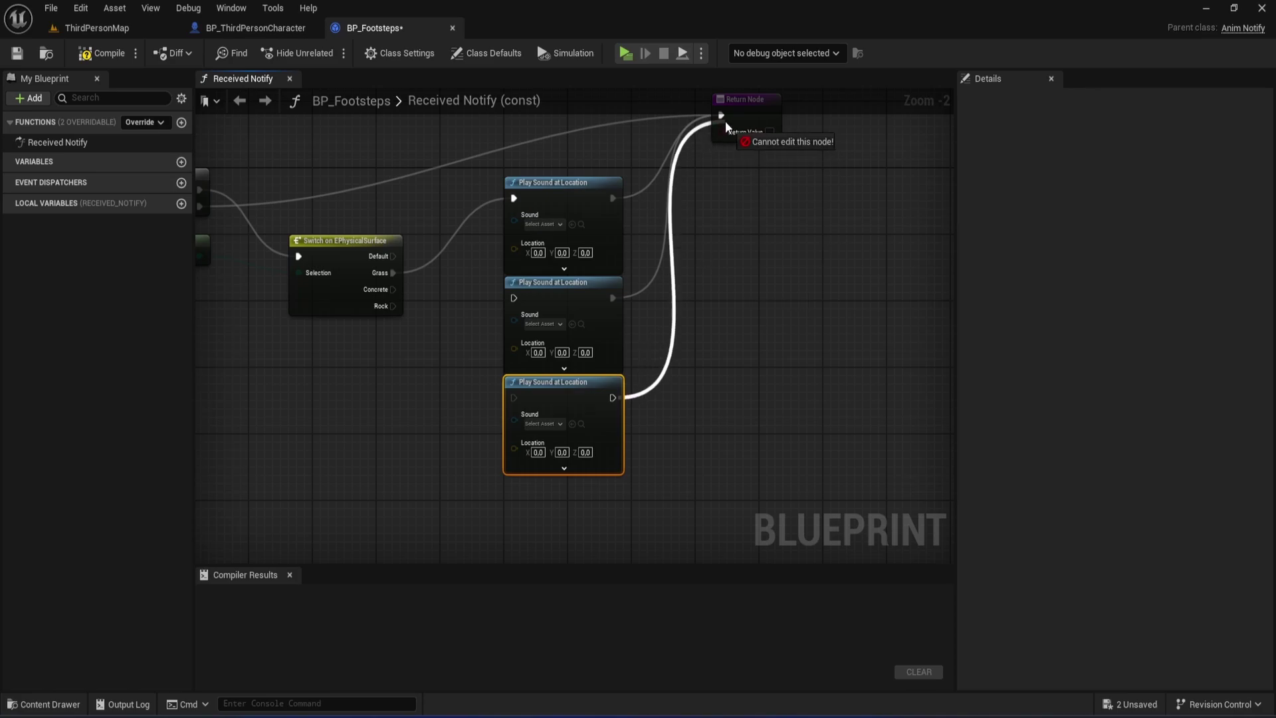
pyautogui.scroll(2, 416, 287)
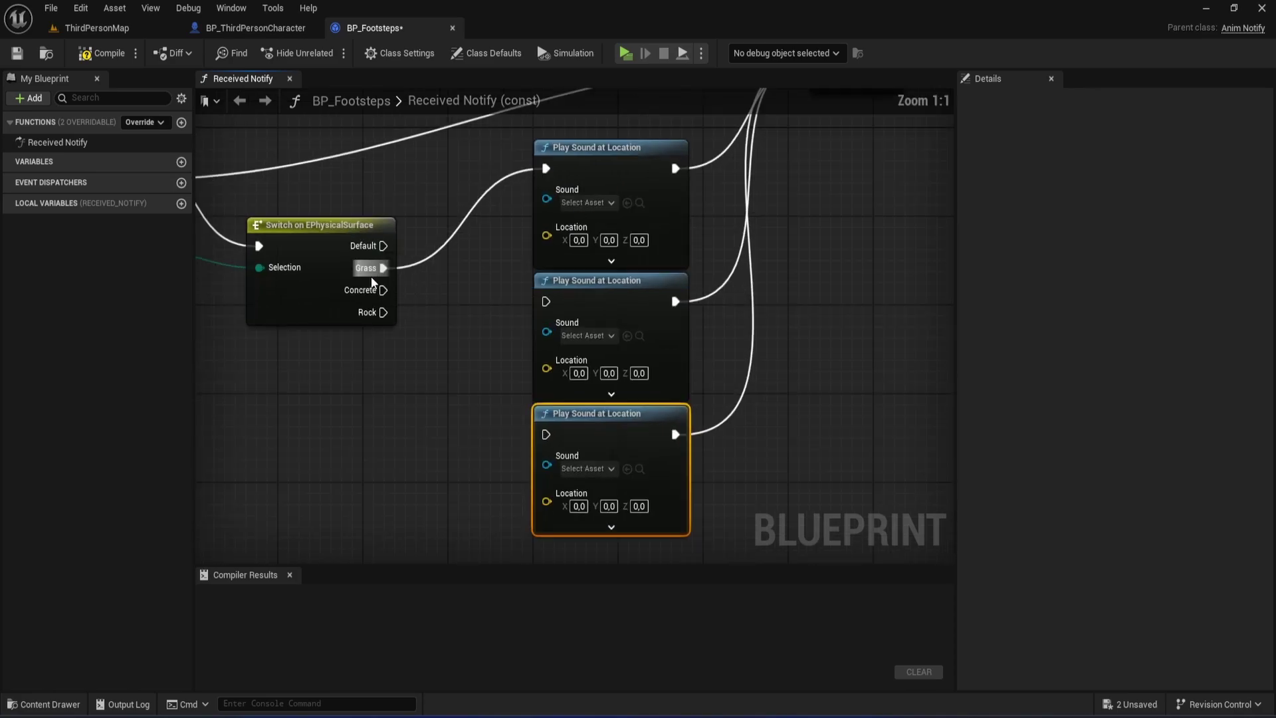
# Step: Assign SC_Grass as the sound of the first Play Sound node
pyautogui.click(598, 202)
pyautogui.write('grass')
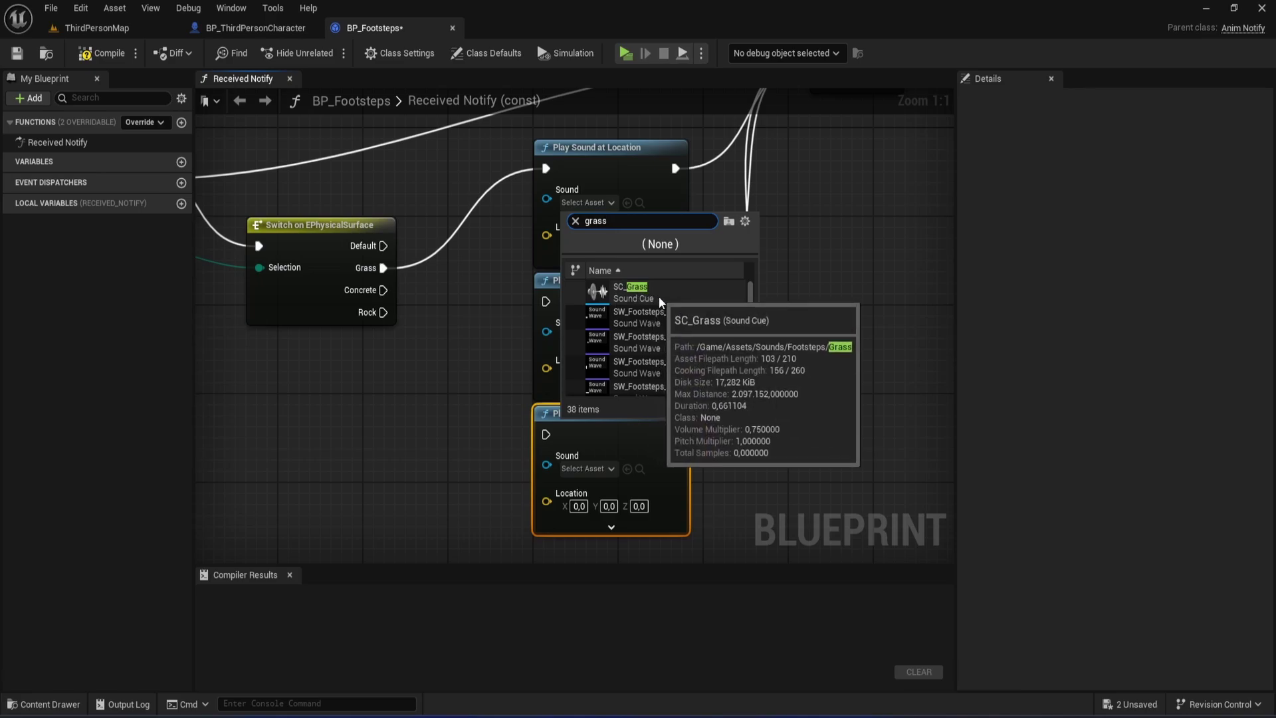
pyautogui.scroll(-2, 636, 316)
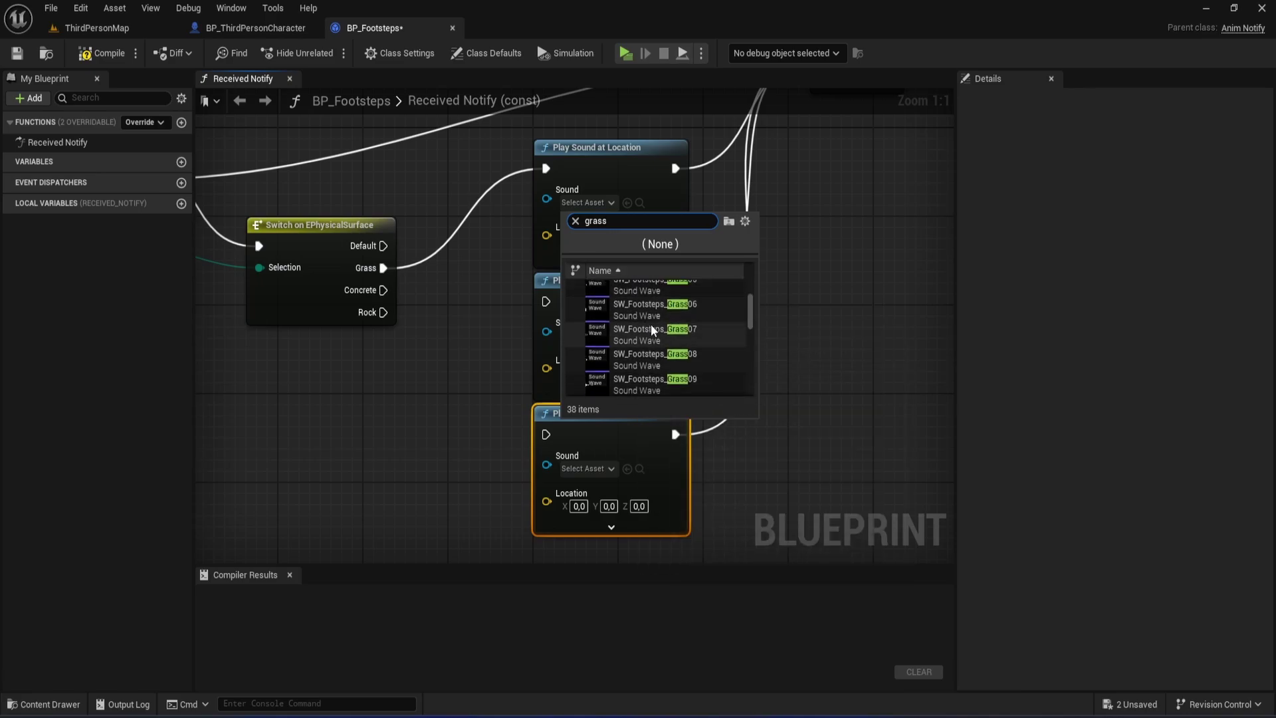
pyautogui.press('Escape')
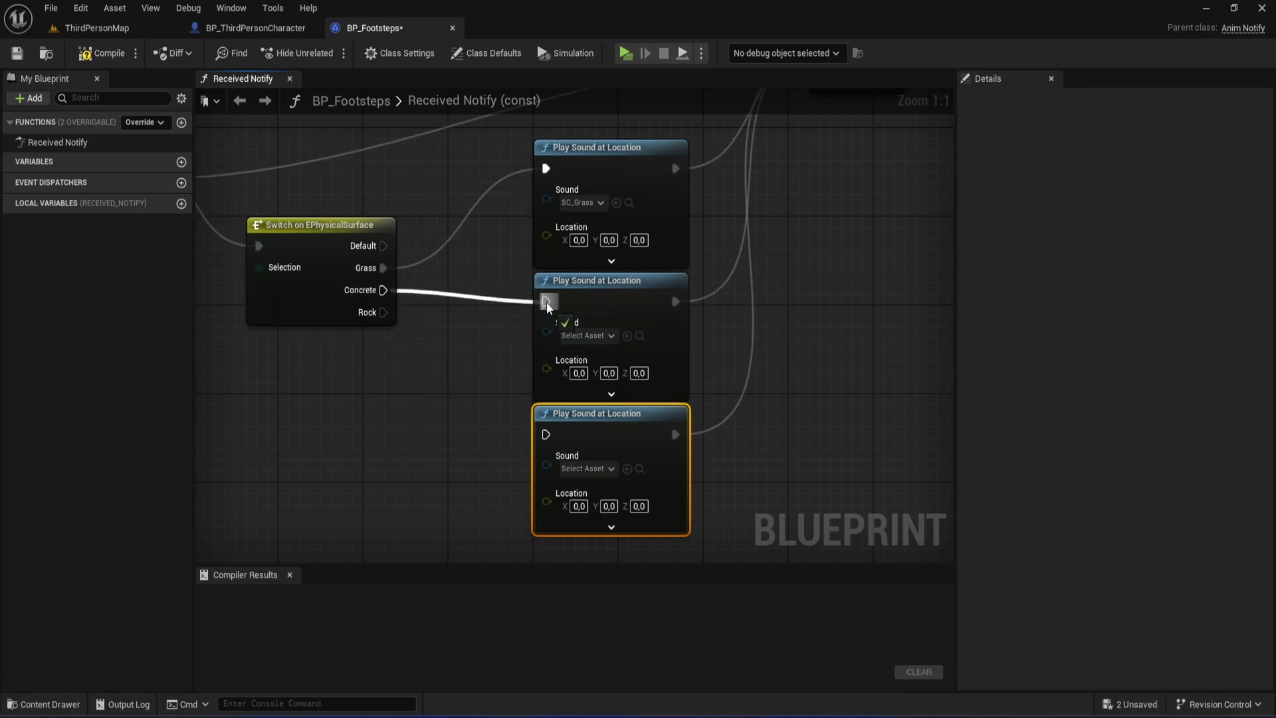
# Step: Wire the Concrete case to the second sound node and give it the concrete sound cue
pyautogui.moveTo(392, 289); pyautogui.dragTo(546, 301)
pyautogui.click(464, 347)
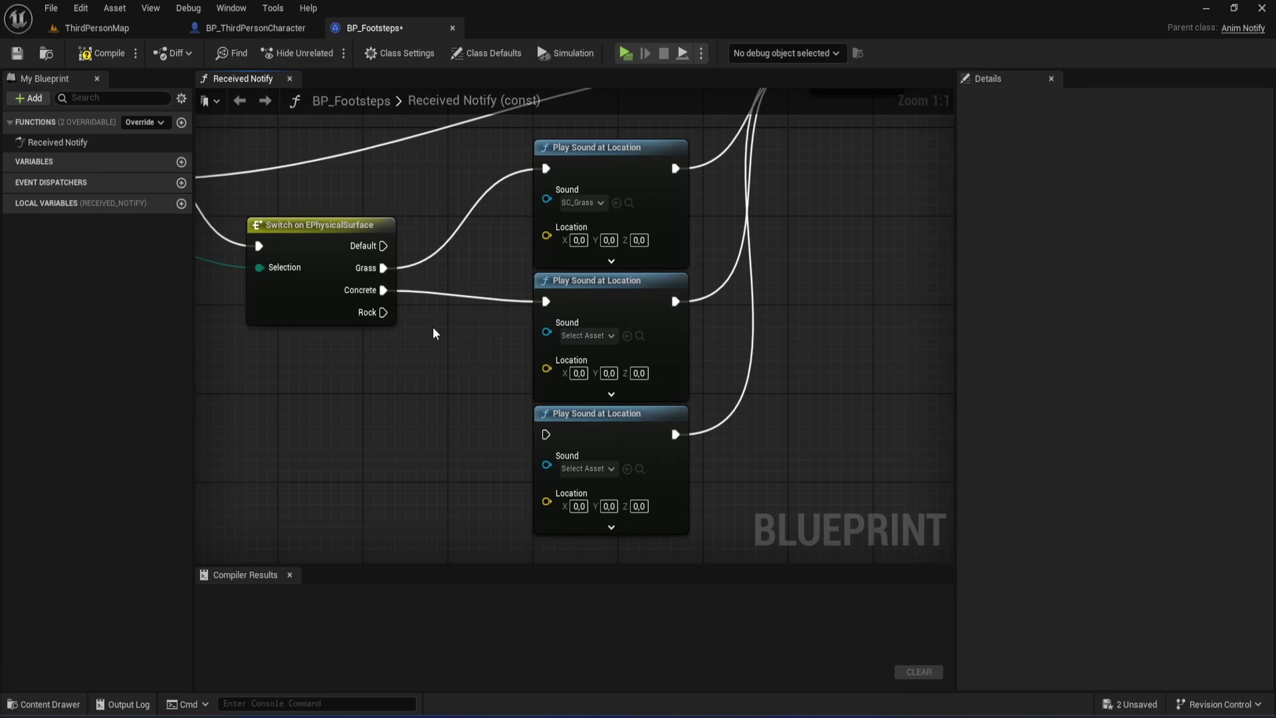
pyautogui.click(584, 339)
pyautogui.write('co')
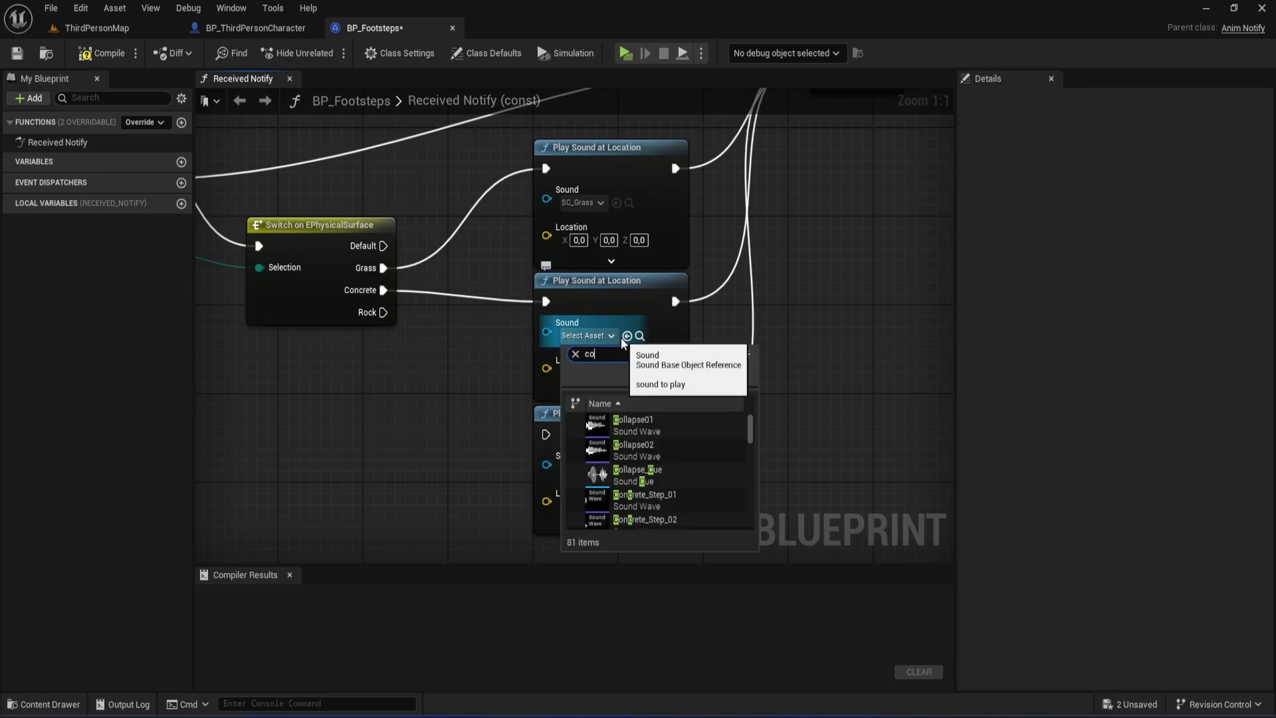
pyautogui.write('ncre')
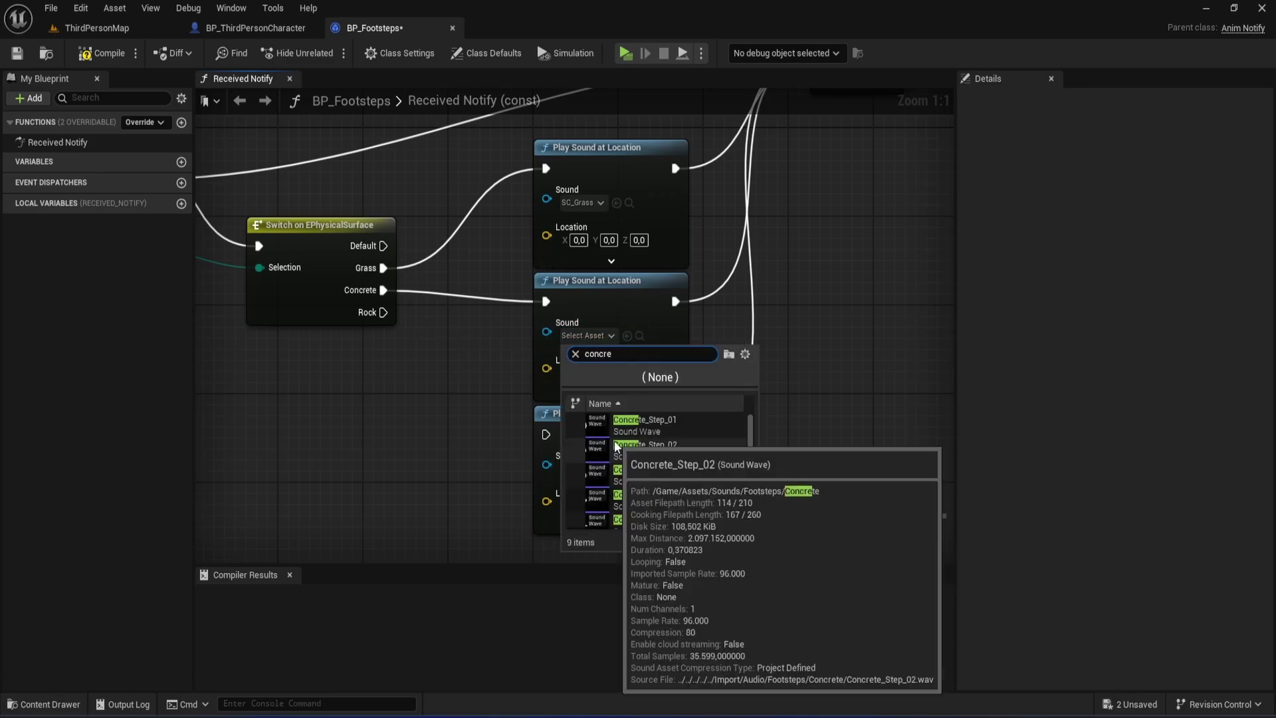
pyautogui.write('t')
pyautogui.scroll(-3, 731, 451)
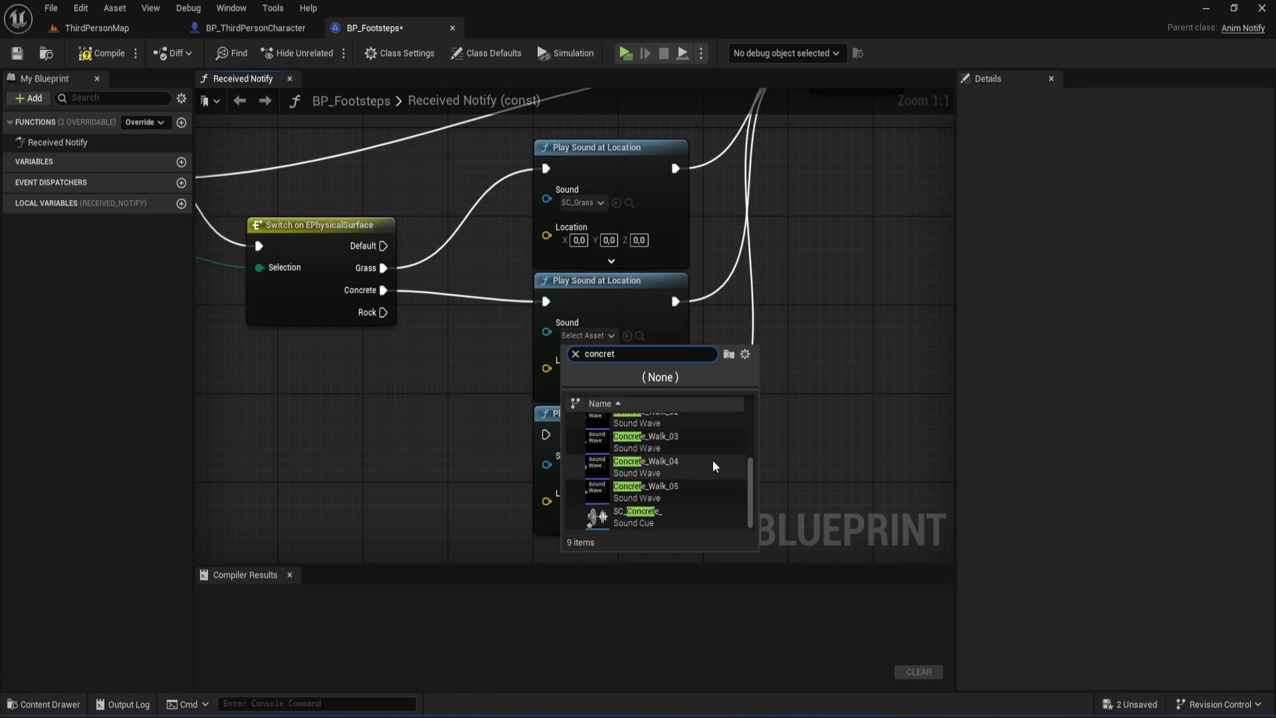
pyautogui.click(684, 517)
# Step: Wire the Rock case to the third sound node and set its sound to SC_Rock
pyautogui.moveTo(502, 415); pyautogui.dragTo(505, 369, button='right')
pyautogui.scroll(-1, 504, 369)
pyautogui.moveTo(407, 279); pyautogui.dragTo(546, 387)
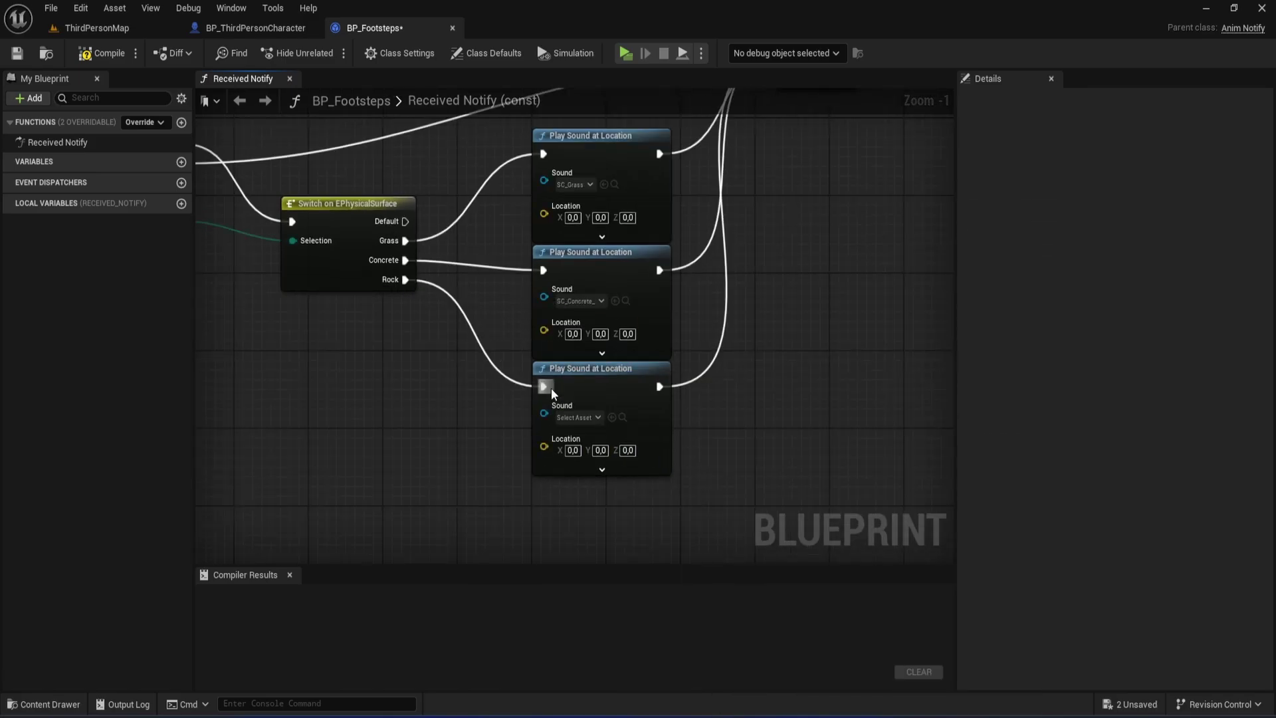
pyautogui.click(586, 419)
pyautogui.write('rock')
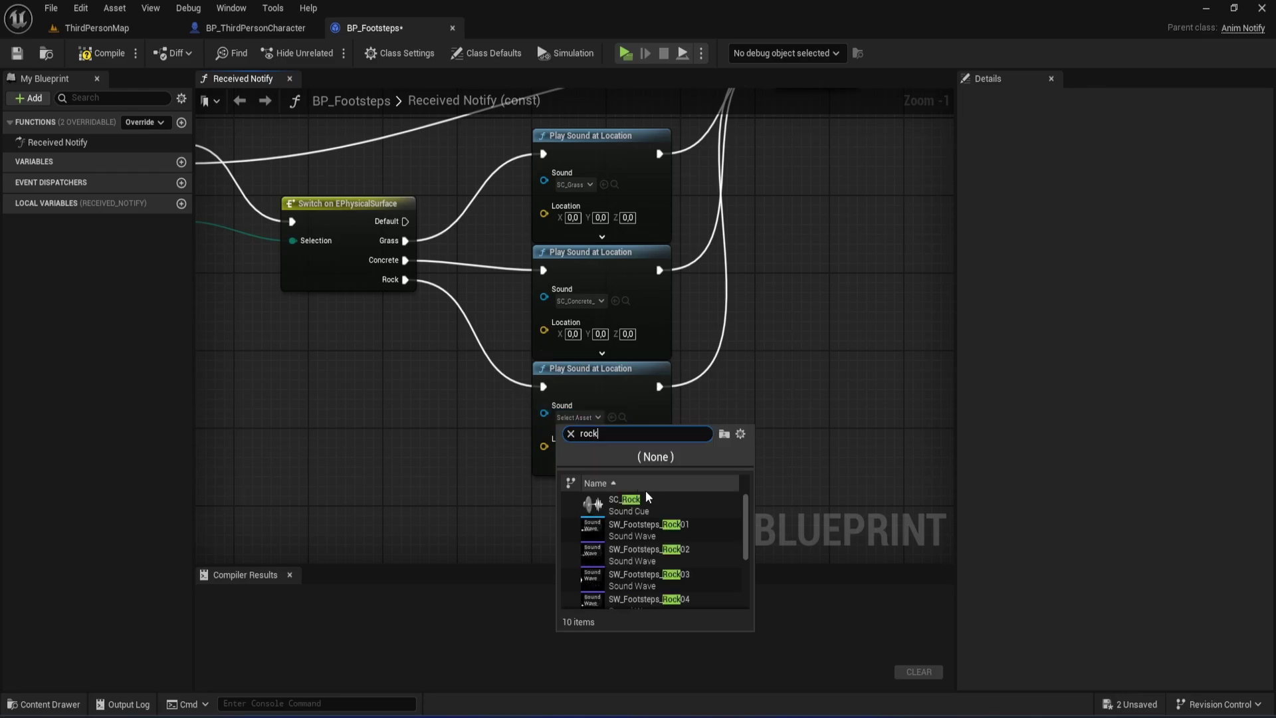
pyautogui.click(648, 505)
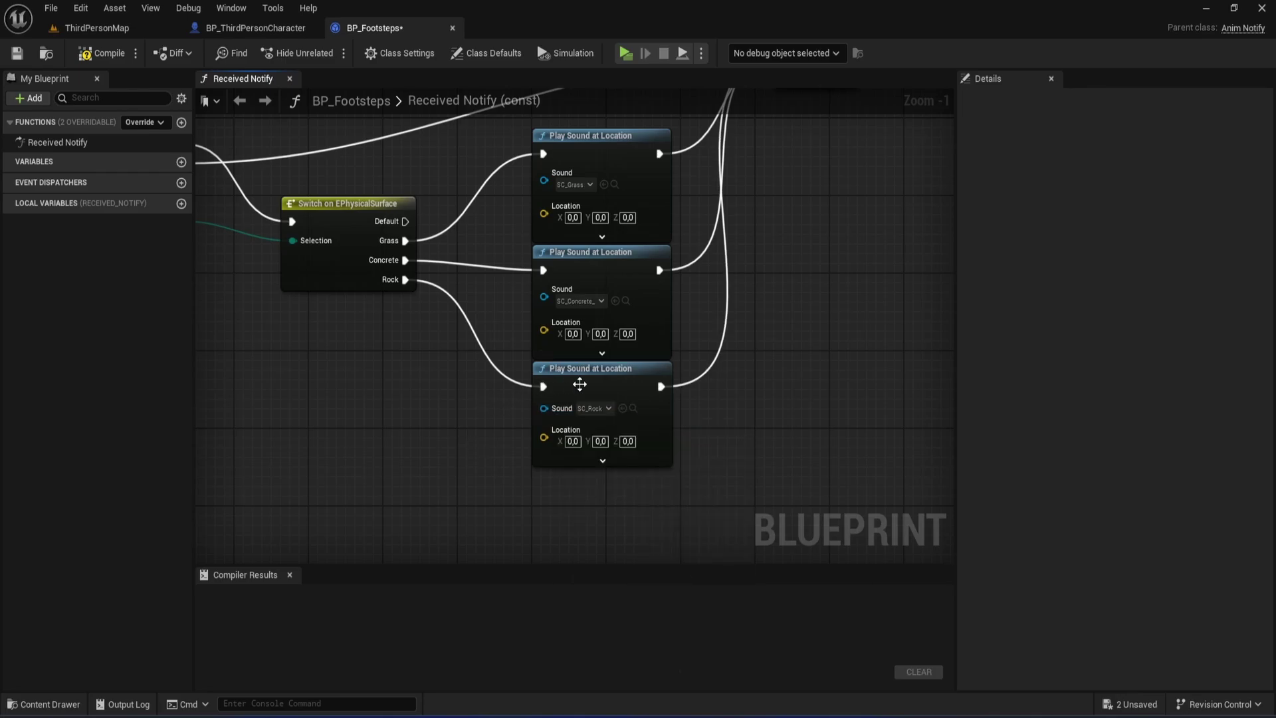
# Step: Compile and save BP_Footsteps
pyautogui.click(603, 369)
pyautogui.scroll(-3, 571, 432)
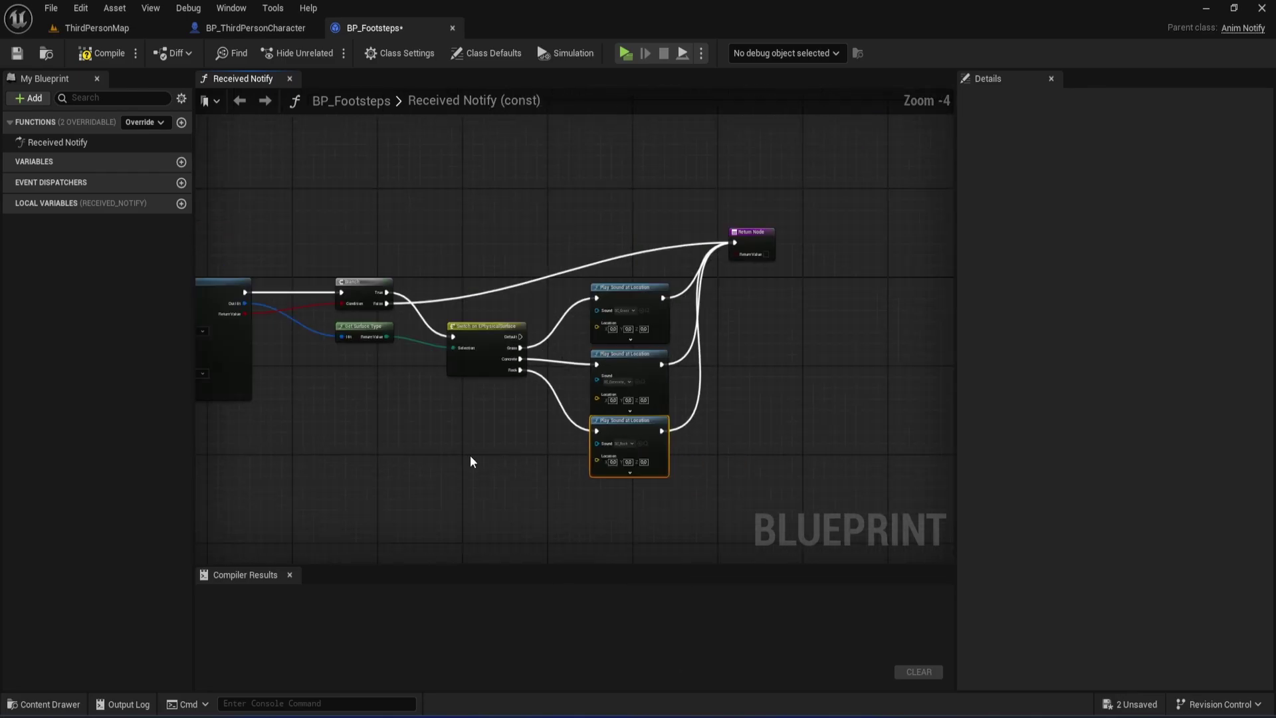
pyautogui.click(101, 53)
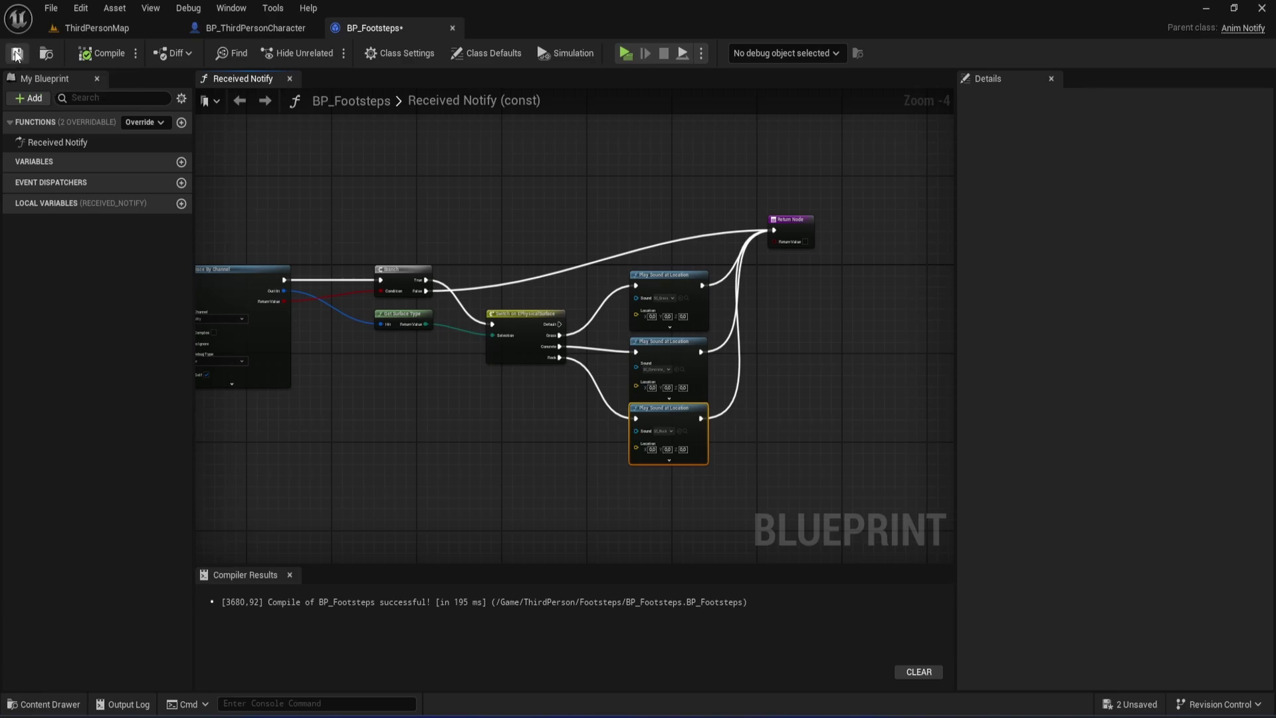
pyautogui.click(17, 53)
pyautogui.scroll(2, 606, 313)
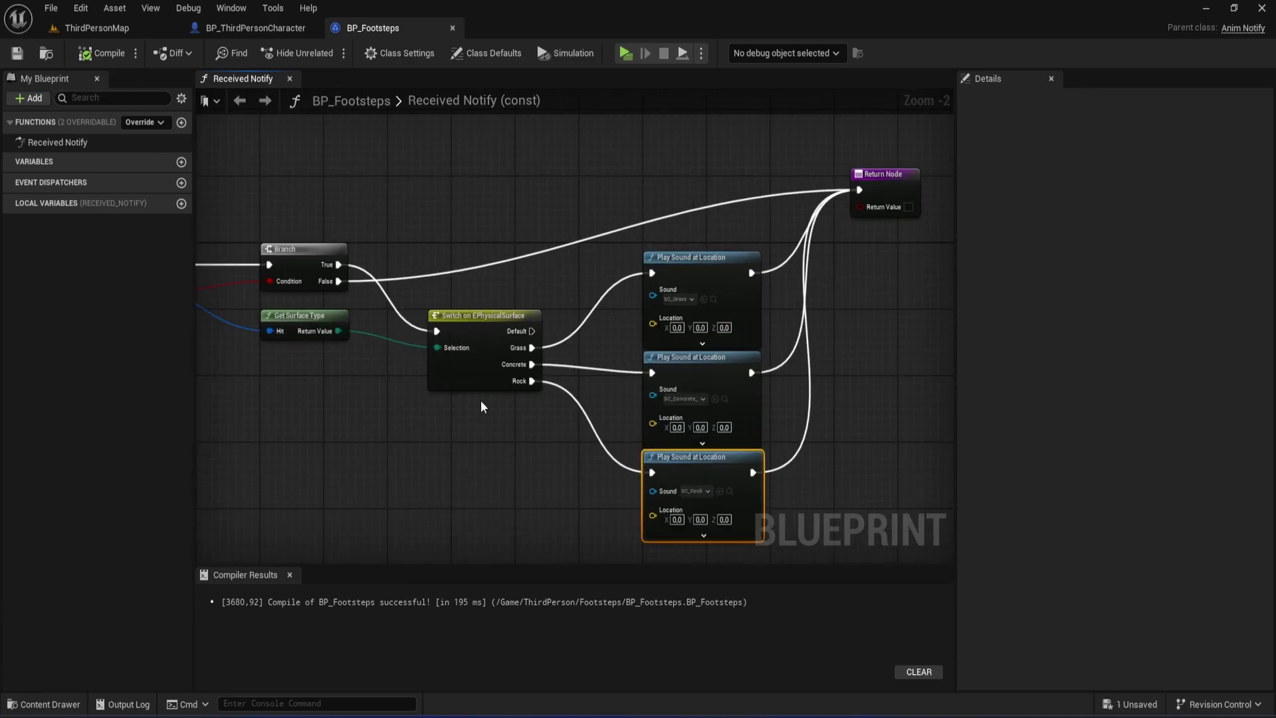
# Step: Add a Break Hit Result node off the trace's Out Hit, beside Get Surface Type
pyautogui.moveTo(480, 400); pyautogui.dragTo(621, 342, button='right')
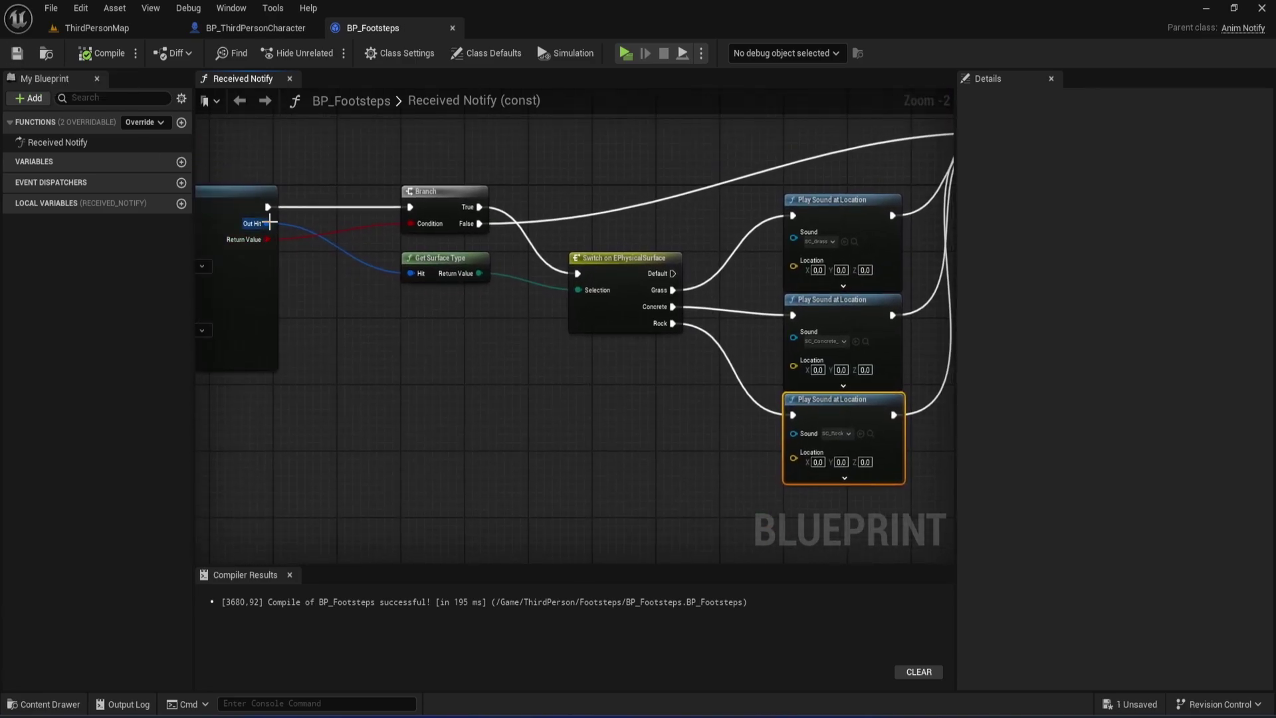
pyautogui.moveTo(269, 222); pyautogui.dragTo(379, 354)
pyautogui.write('brea')
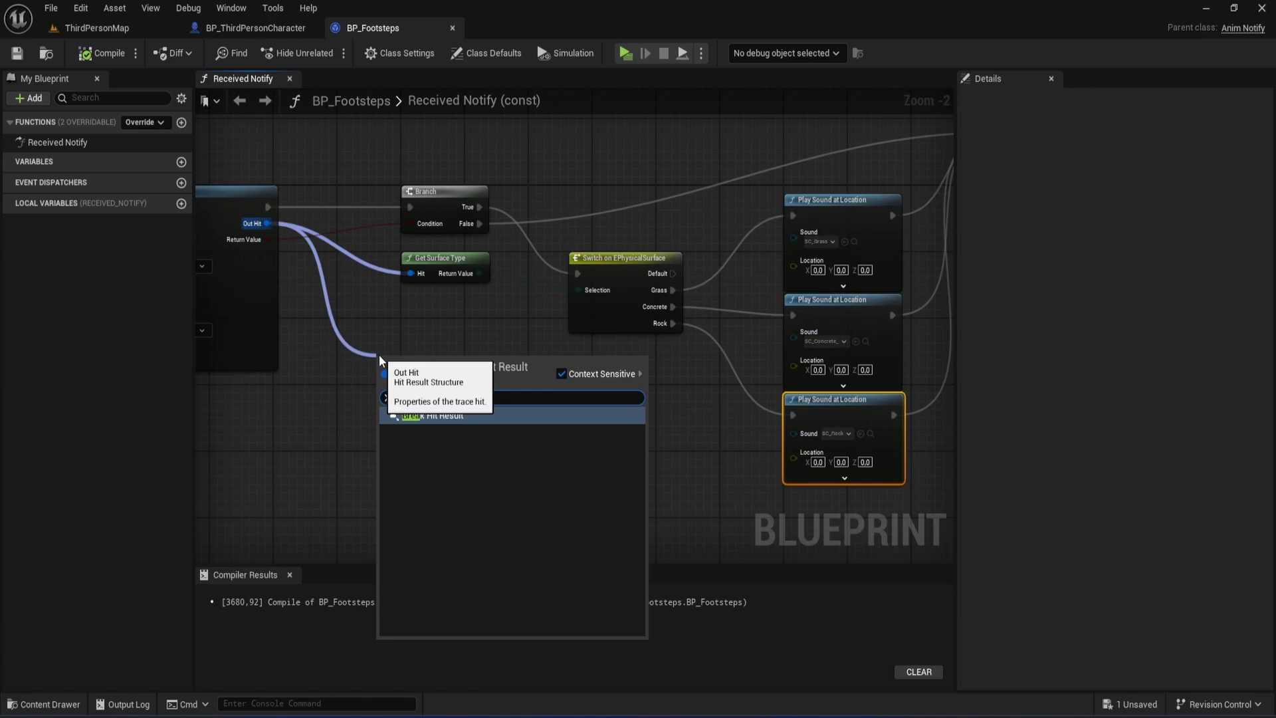
pyautogui.click(468, 416)
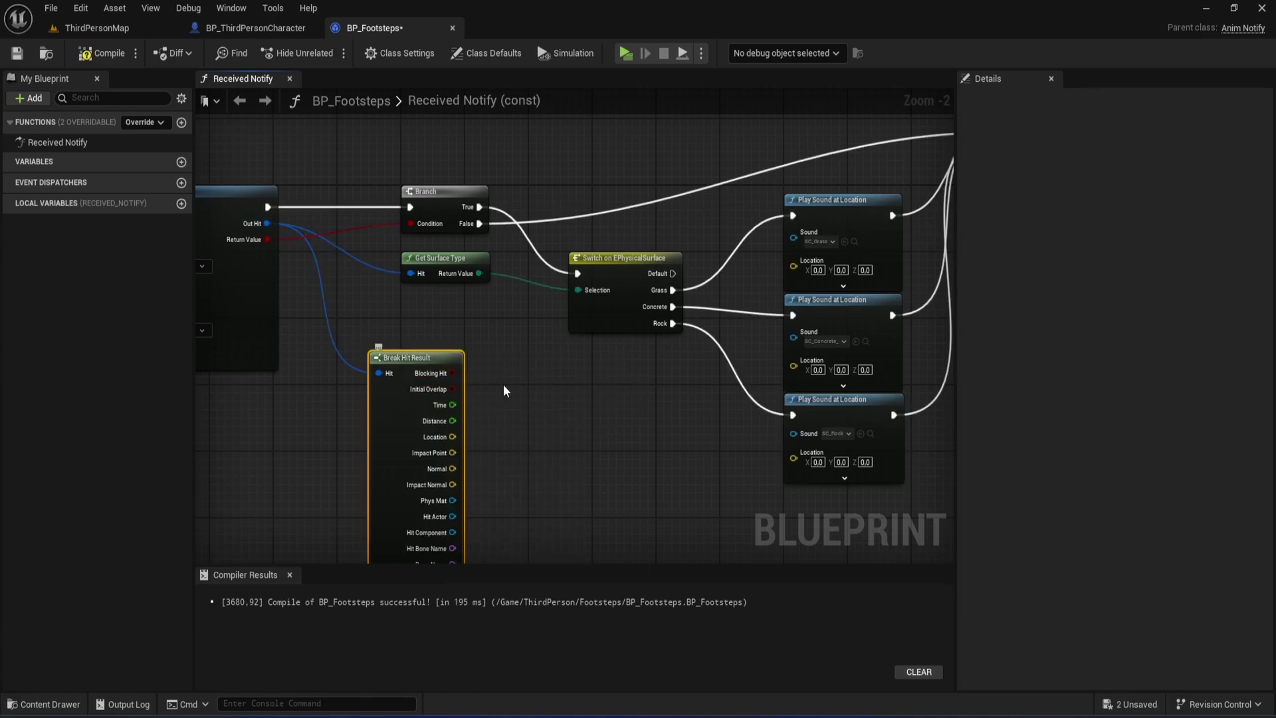
pyautogui.moveTo(408, 322); pyautogui.dragTo(426, 252)
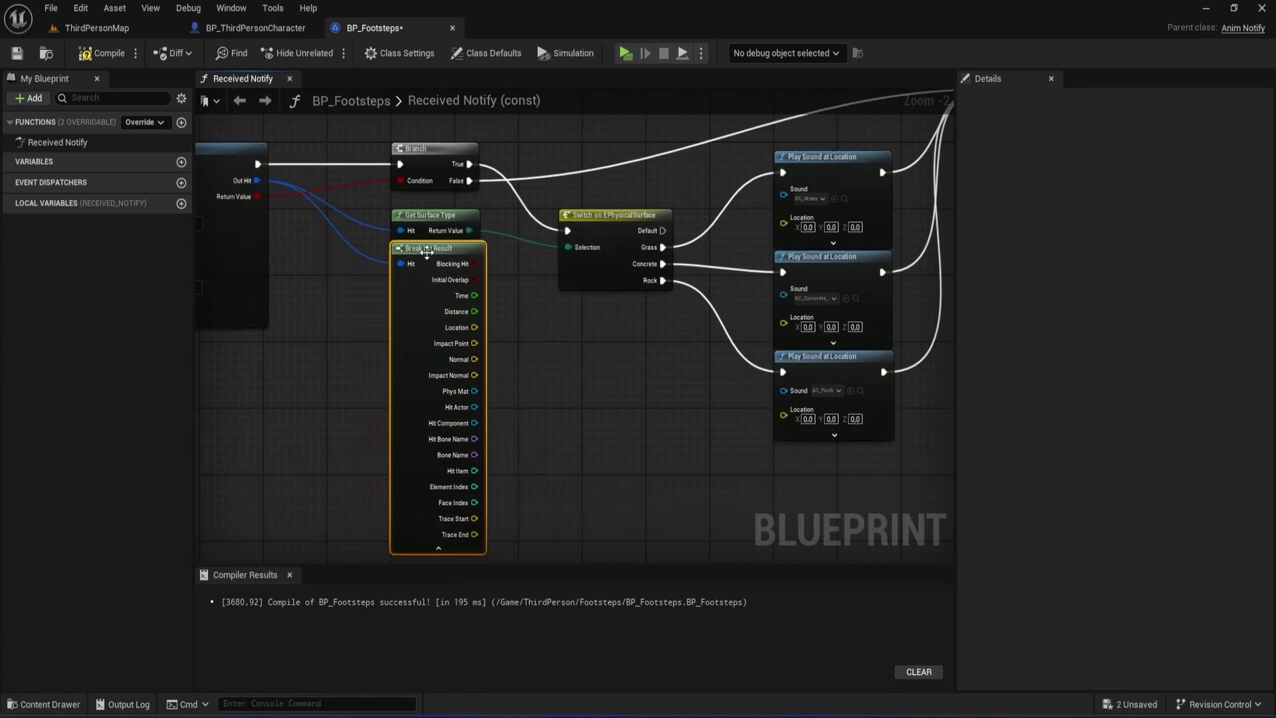
pyautogui.click(534, 329)
pyautogui.moveTo(534, 329); pyautogui.dragTo(417, 353, button='right')
# Step: Wire the hit Location into all three Play Sound nodes and hide unused Break Hit Result pins
pyautogui.moveTo(371, 331); pyautogui.dragTo(680, 227)
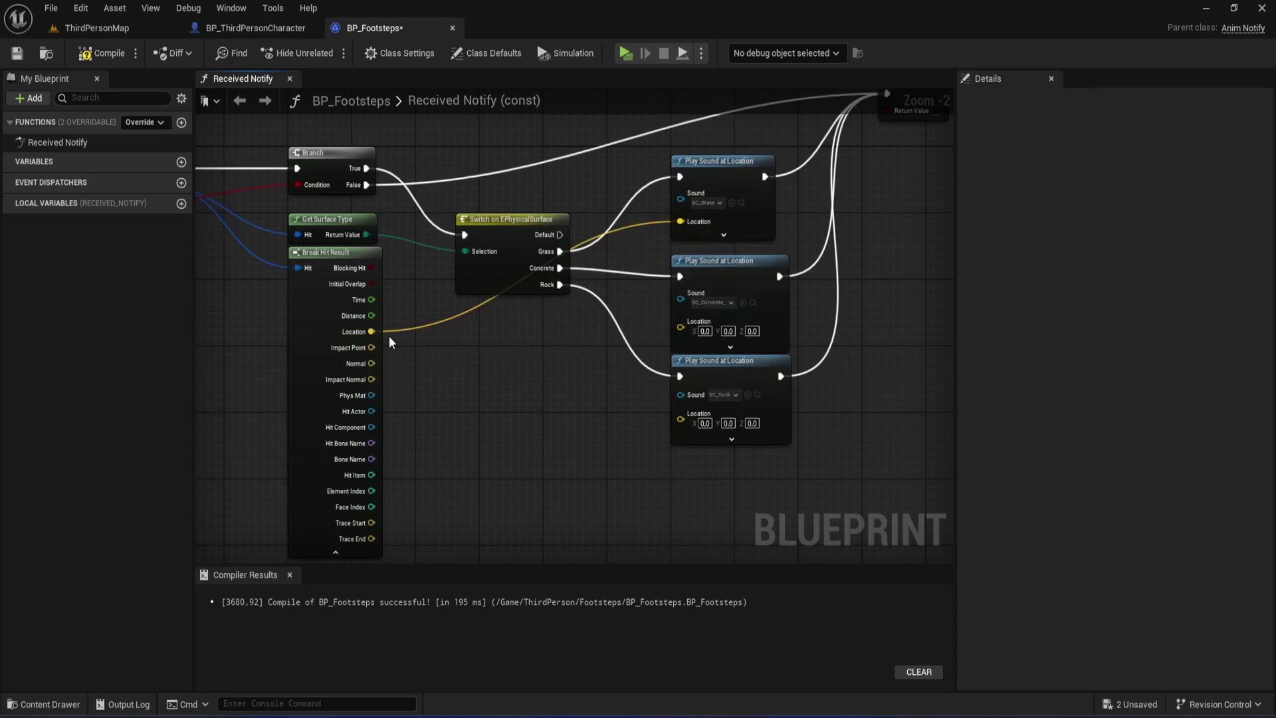
pyautogui.moveTo(371, 332); pyautogui.dragTo(684, 329)
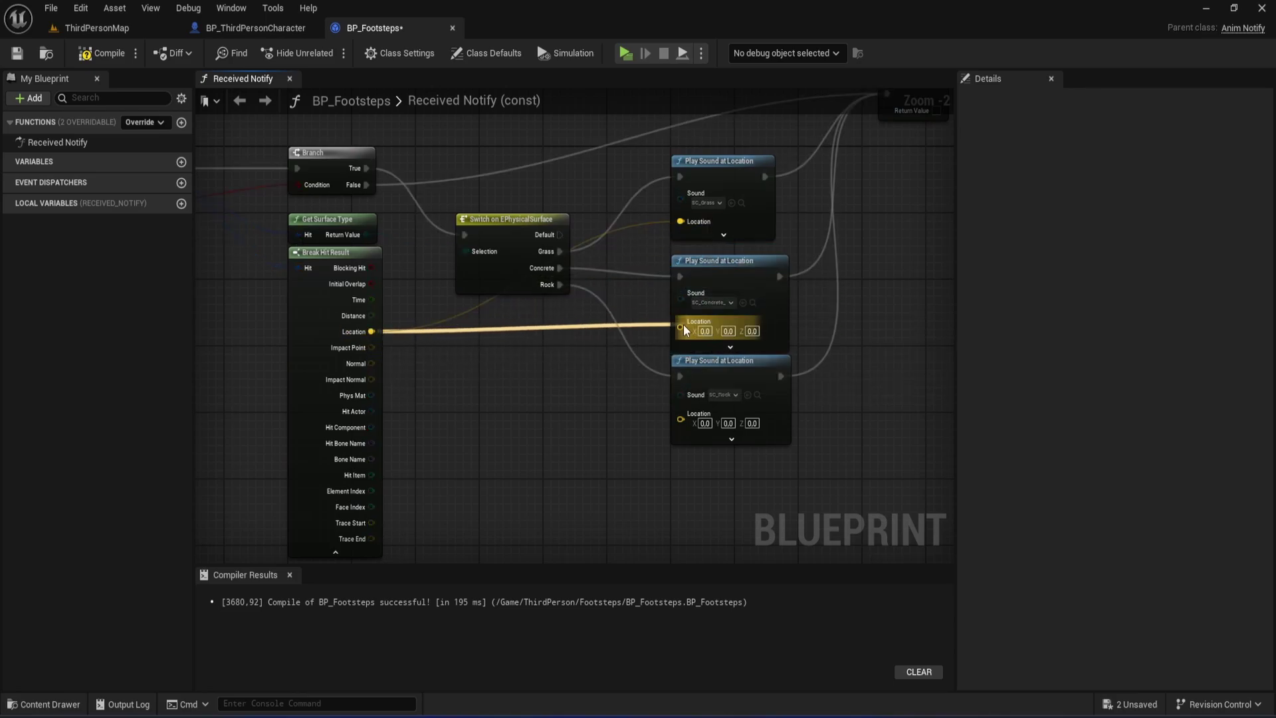
pyautogui.moveTo(371, 332); pyautogui.dragTo(681, 415)
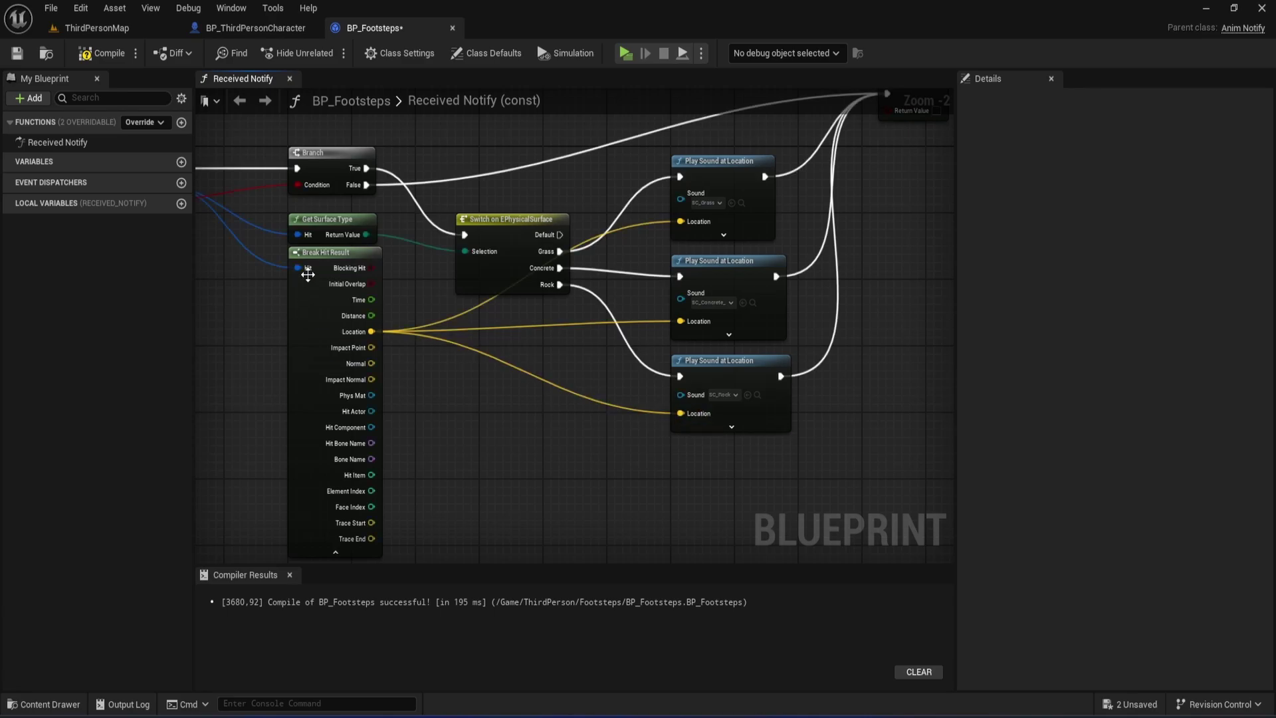
pyautogui.moveTo(308, 274); pyautogui.dragTo(300, 291)
pyautogui.moveTo(428, 439); pyautogui.dragTo(409, 404, button='right')
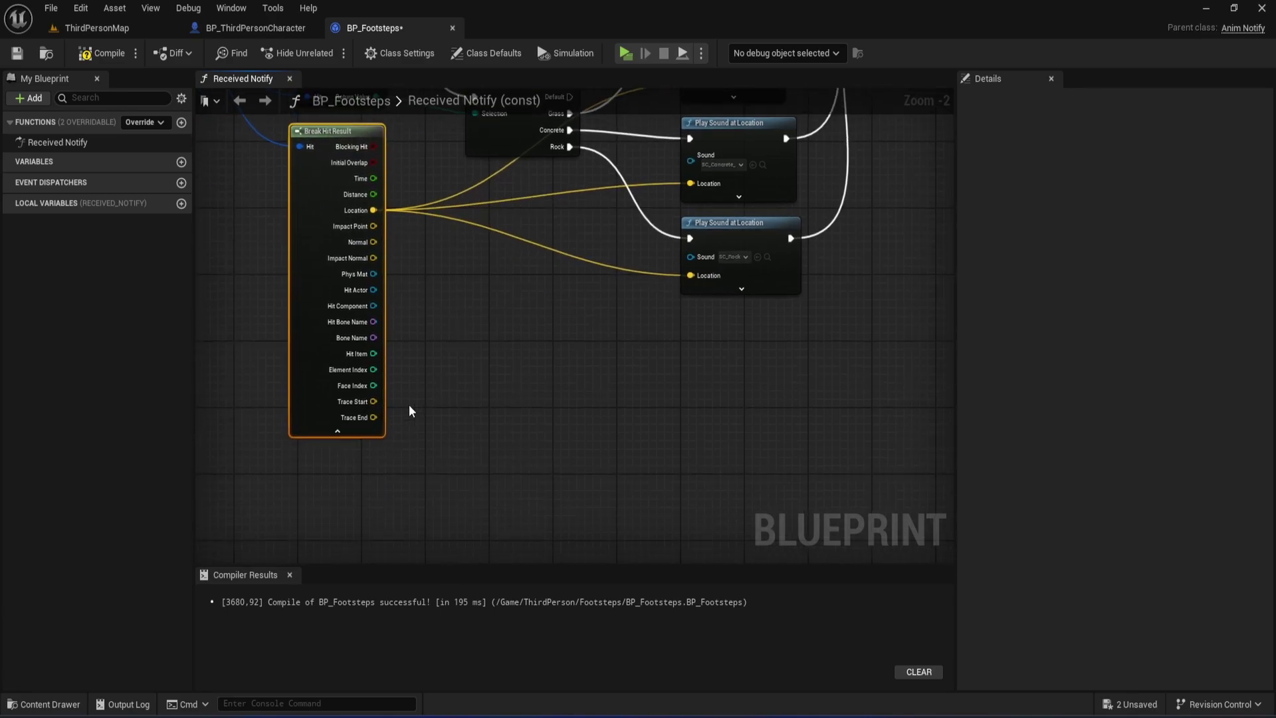
pyautogui.click(357, 433)
# Step: Line the surface switch up beside Branch and reroute the False-to-Return wire above it
pyautogui.moveTo(421, 193); pyautogui.dragTo(370, 374, button='right')
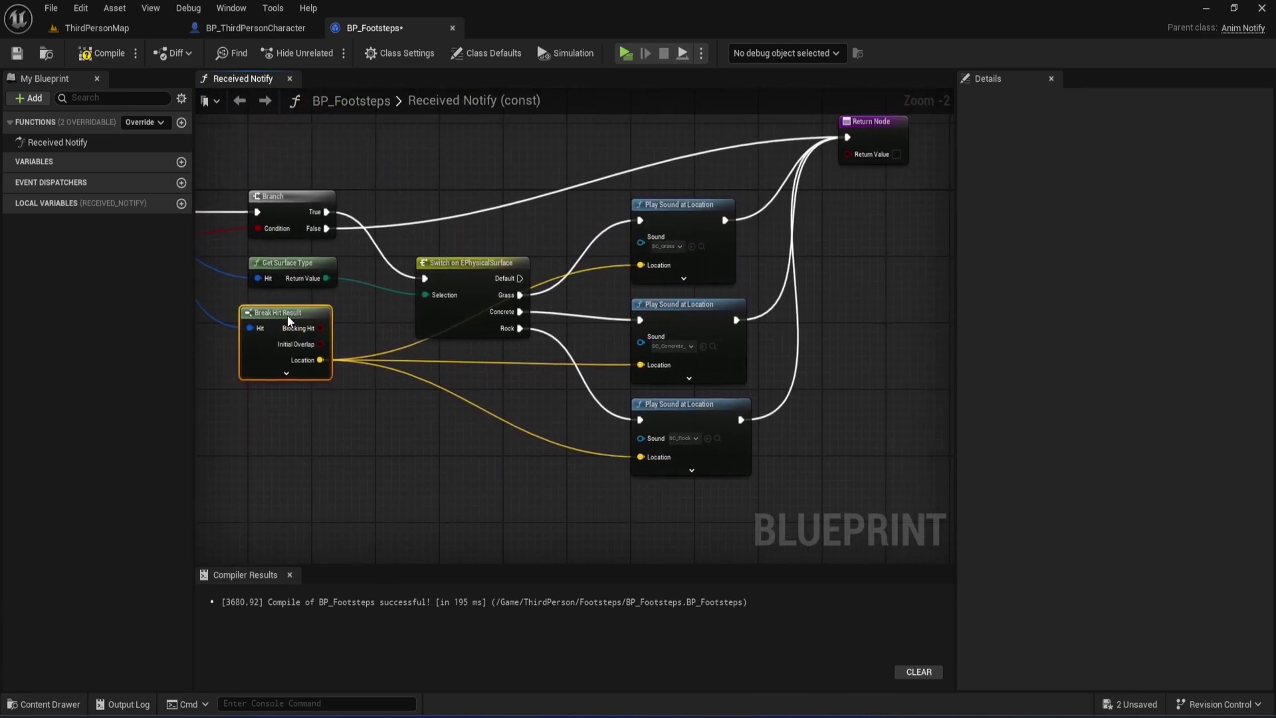
pyautogui.moveTo(288, 321); pyautogui.dragTo(288, 388)
pyautogui.moveTo(465, 274); pyautogui.dragTo(431, 243)
pyautogui.moveTo(500, 246); pyautogui.dragTo(447, 321, button='right')
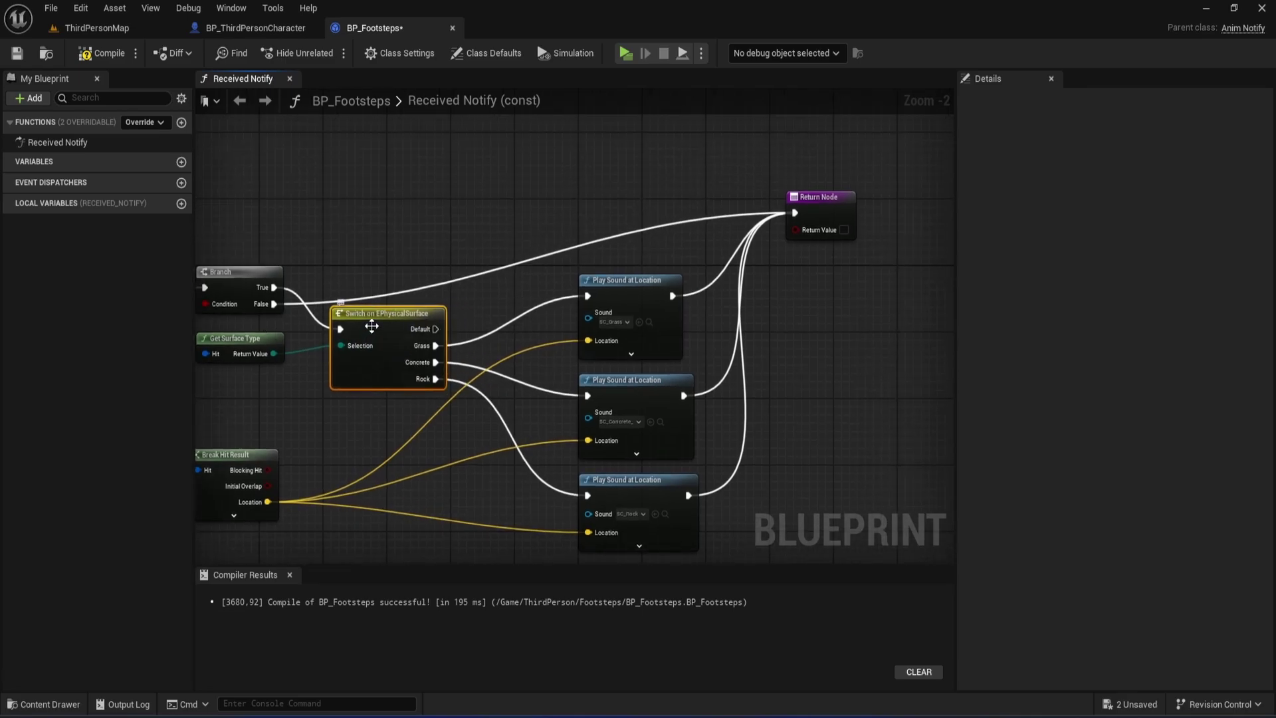
pyautogui.moveTo(371, 325); pyautogui.dragTo(372, 284)
pyautogui.click(509, 268)
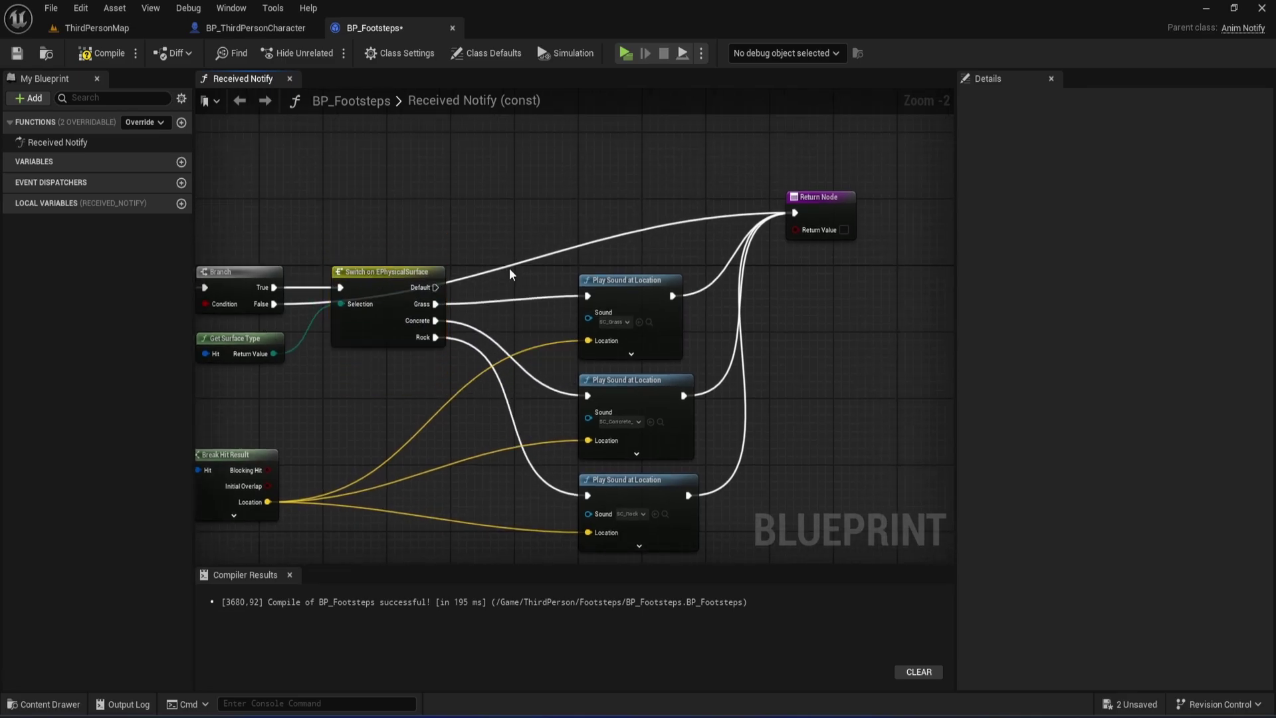
pyautogui.doubleClick(509, 268)
pyautogui.moveTo(509, 267); pyautogui.dragTo(335, 194)
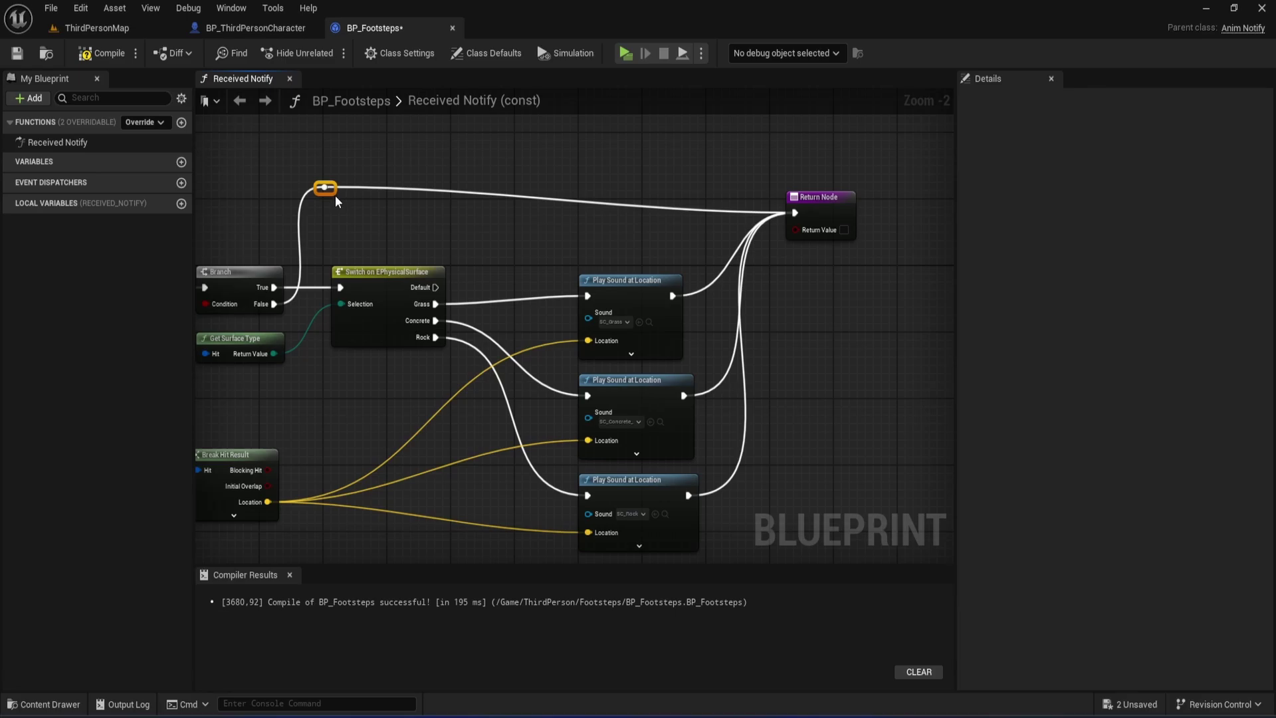
# Step: Recompile and save BP_Footsteps, then show the top Content folder in the Content Drawer
pyautogui.click(804, 197)
pyautogui.click(496, 272)
pyautogui.scroll(-3, 593, 234)
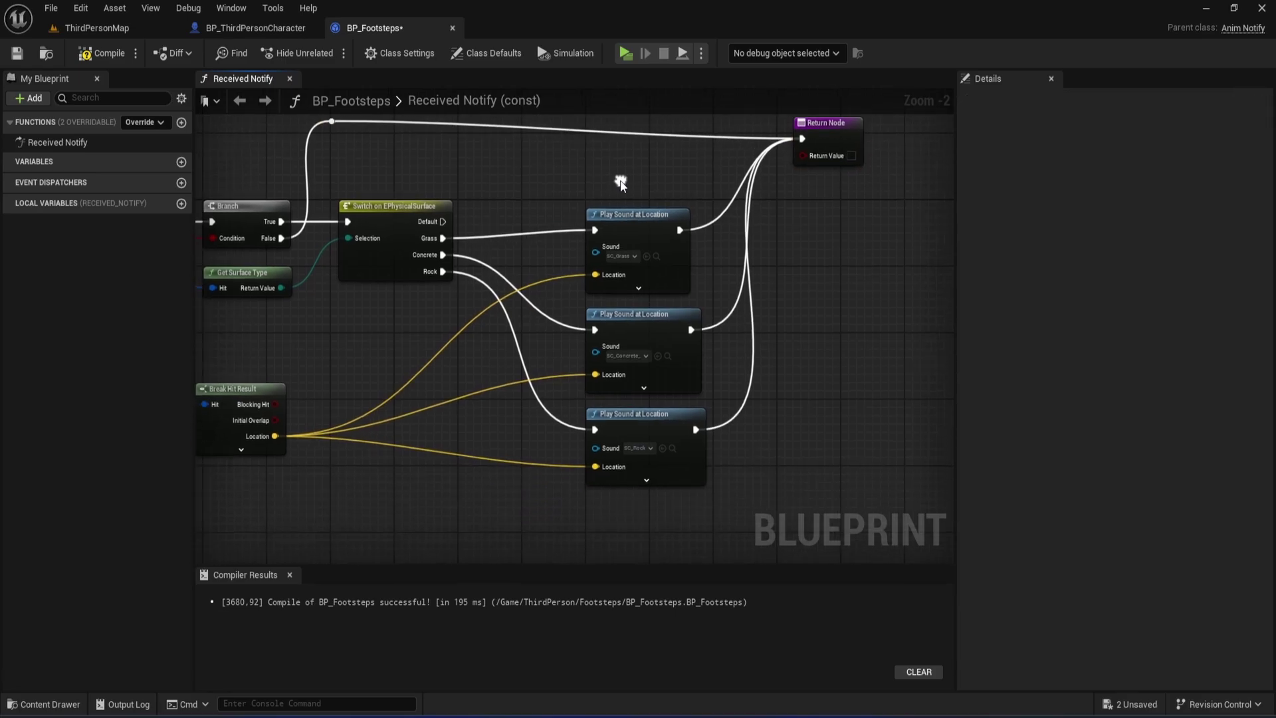
pyautogui.click(94, 56)
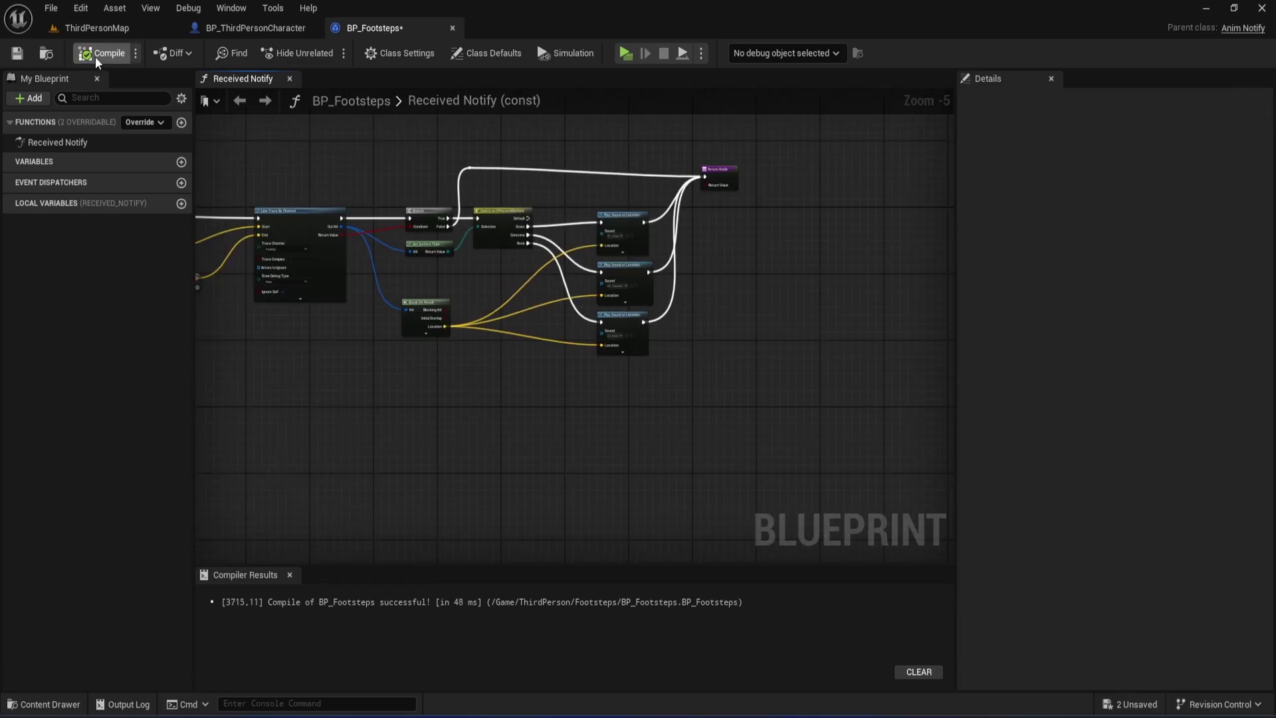
pyautogui.click(18, 55)
pyautogui.moveTo(341, 162); pyautogui.dragTo(439, 180, button='right')
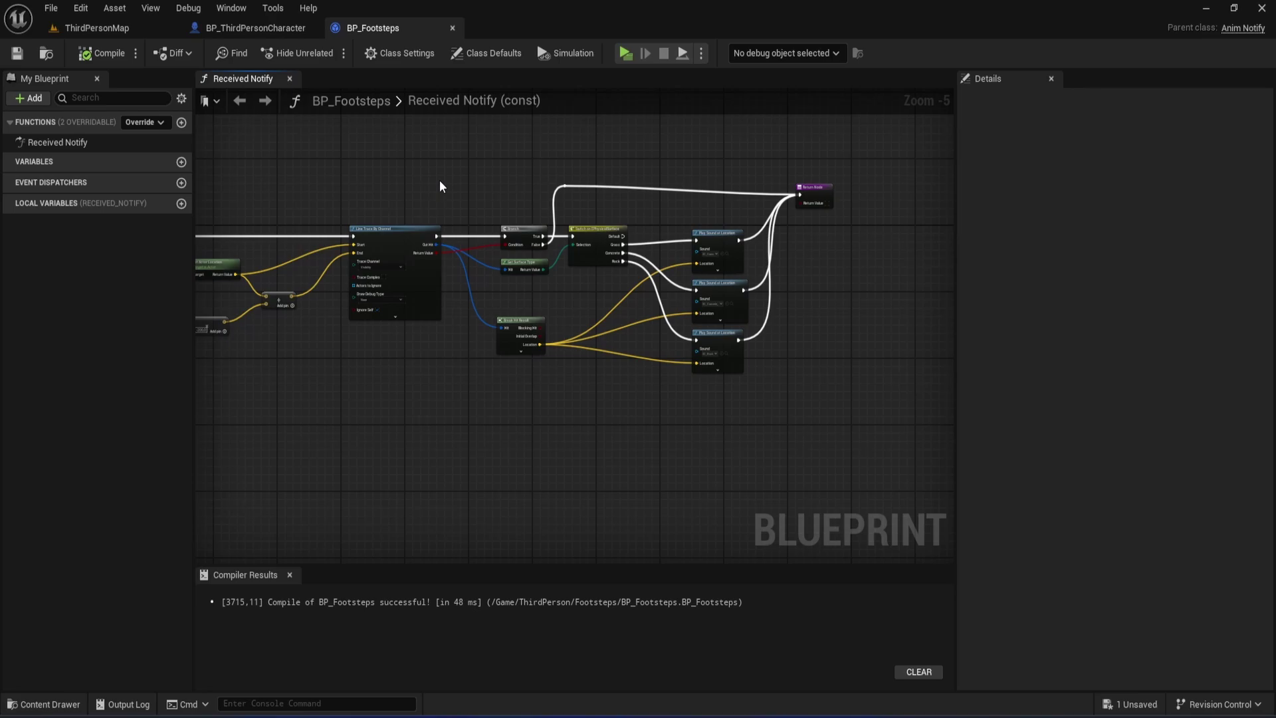
pyautogui.hotkey('ctrl', 'space')
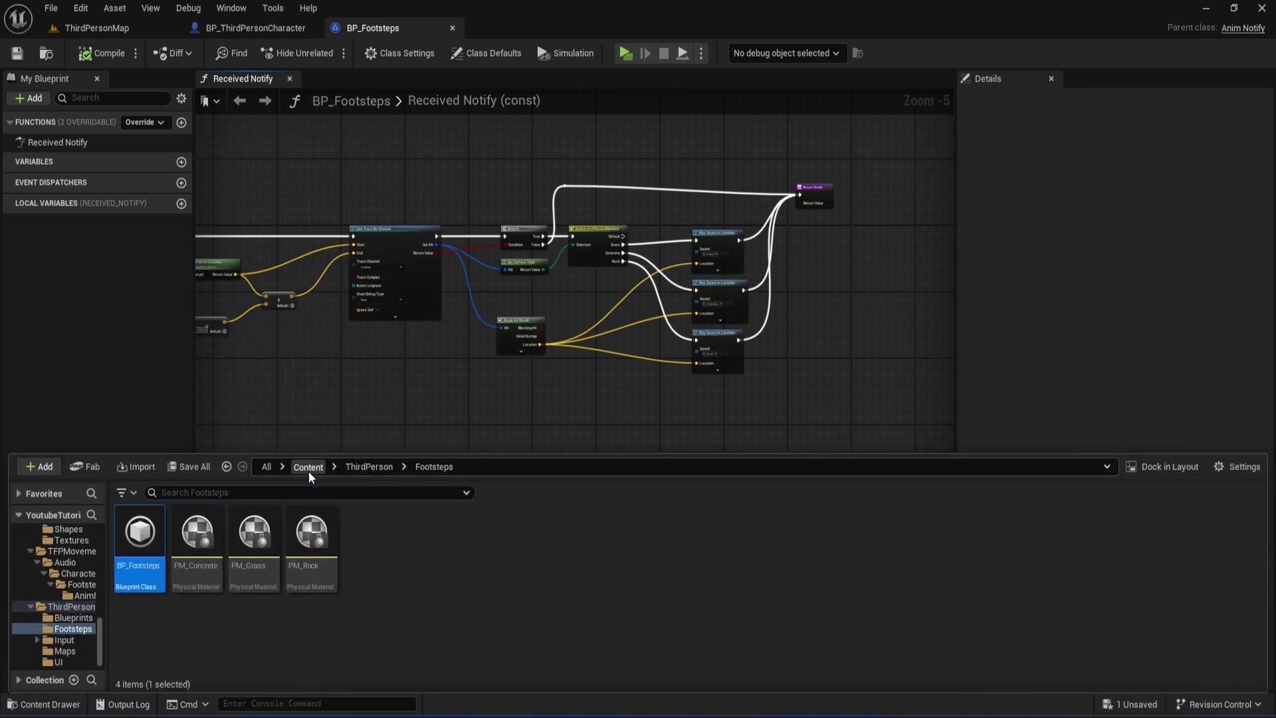
pyautogui.click(309, 471)
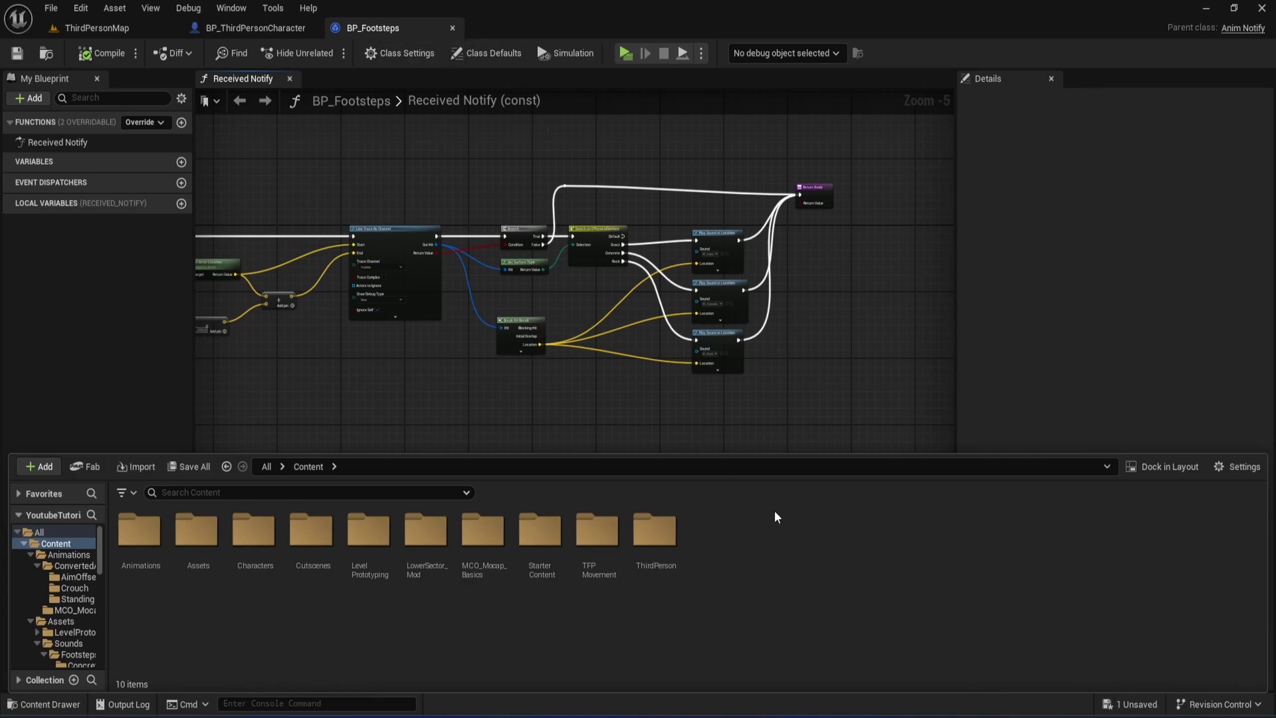
# Step: Navigate the Content Drawer to Characters > Mannequins > Animations and select ABP_Manny
pyautogui.doubleClick(665, 572)
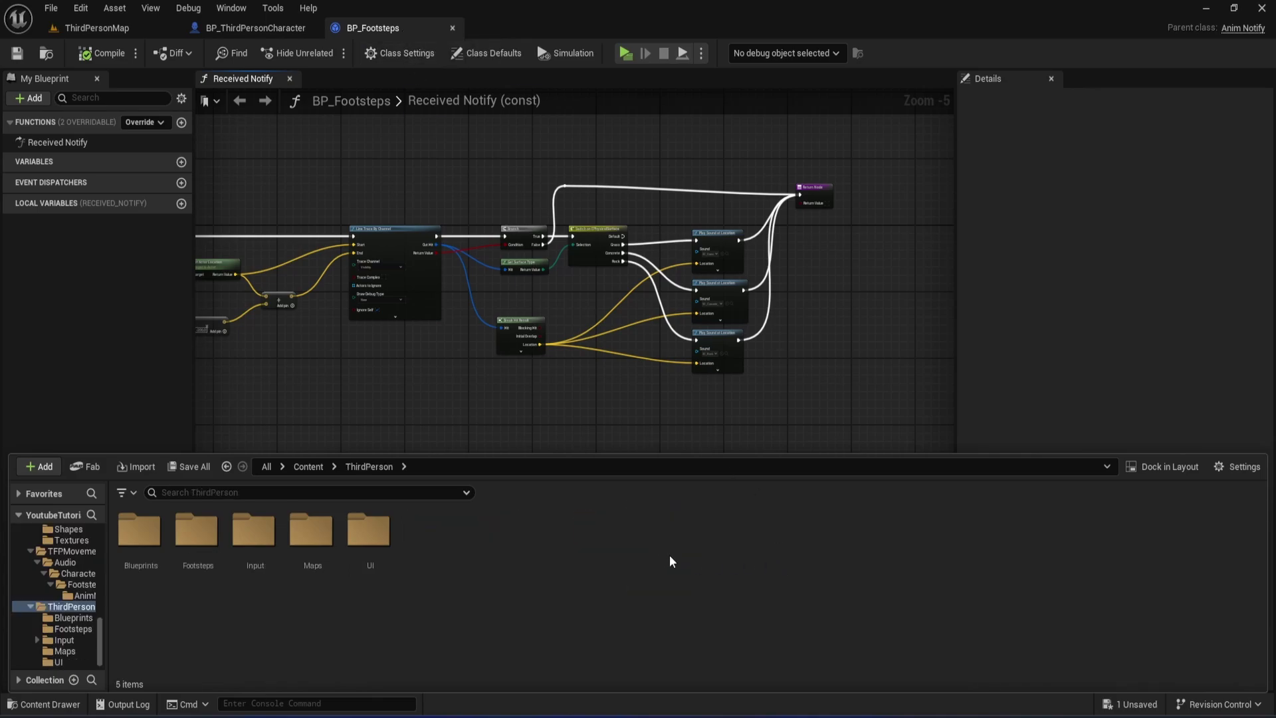
pyautogui.hotkey('alt', 'Left')
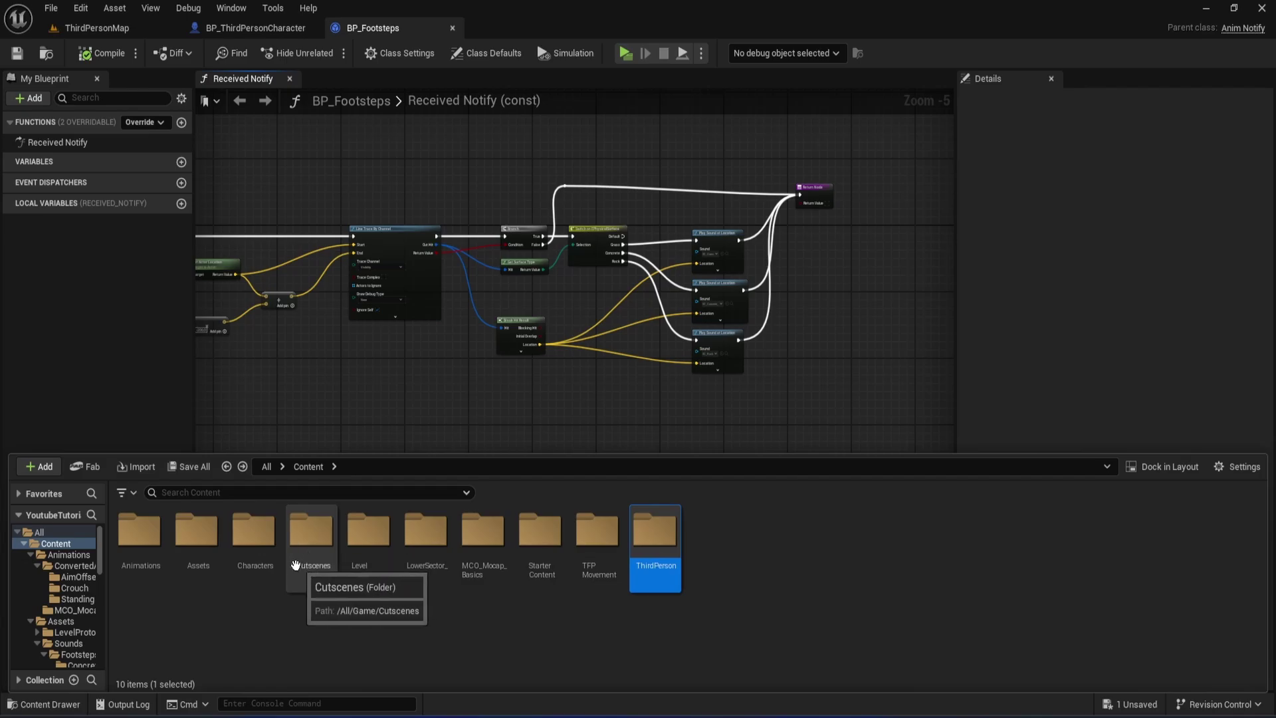
pyautogui.click(154, 556)
pyautogui.doubleClick(154, 556)
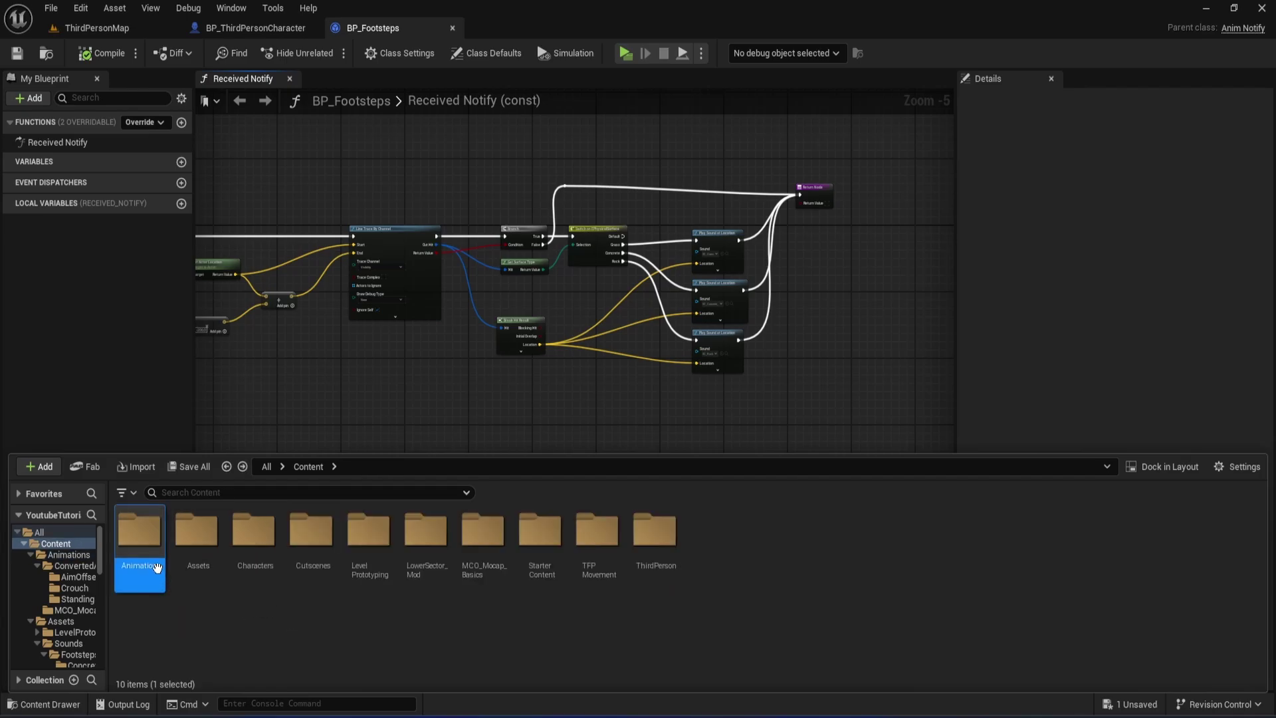
pyautogui.doubleClick(254, 531)
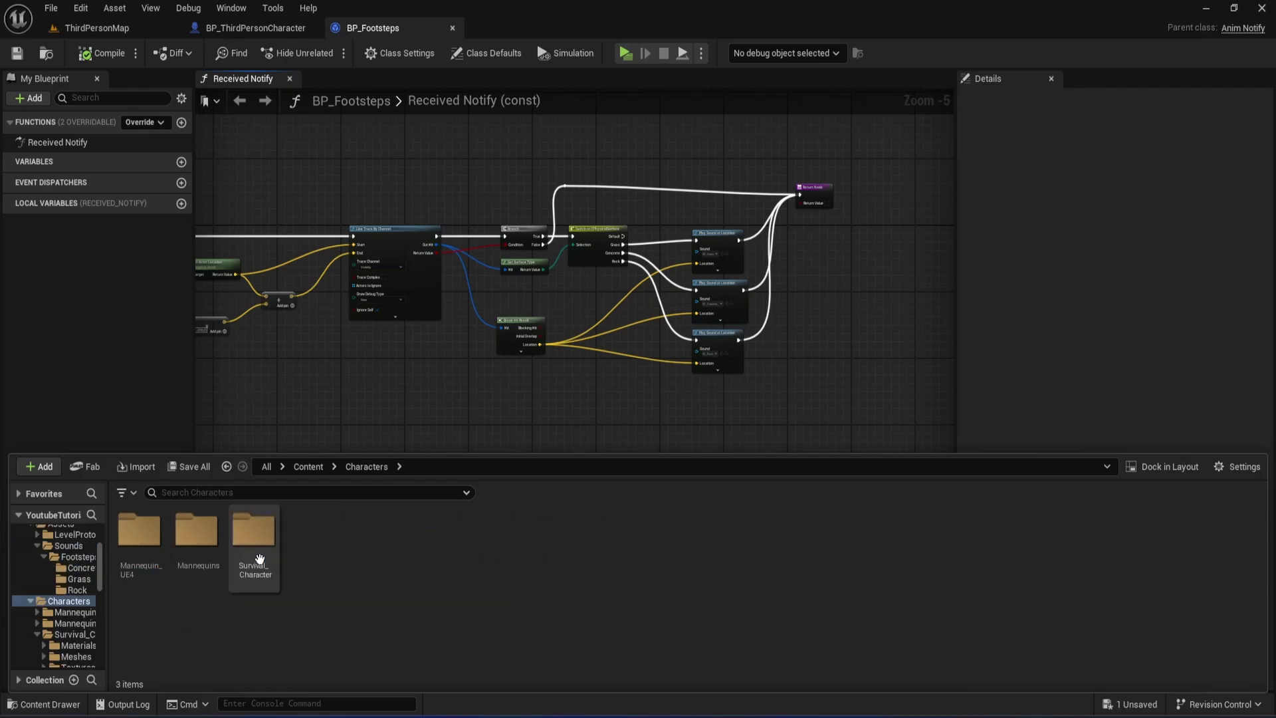
pyautogui.doubleClick(197, 532)
pyautogui.doubleClick(139, 532)
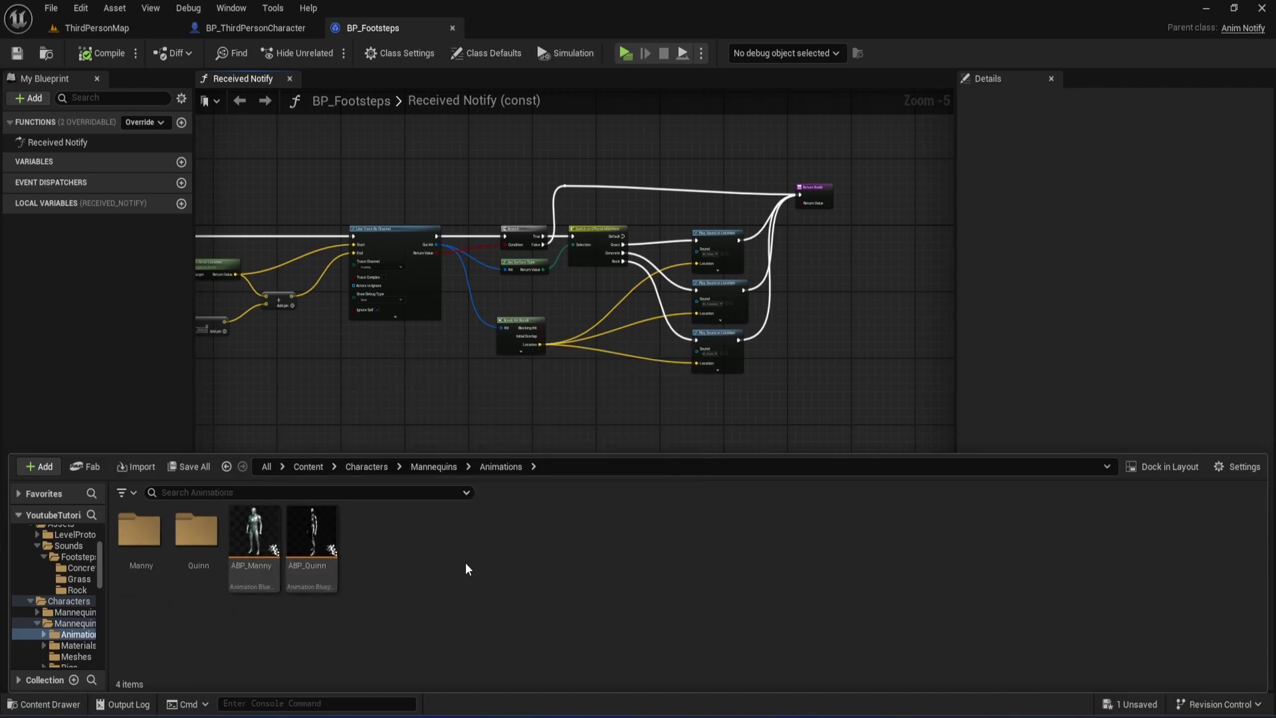
pyautogui.click(253, 535)
# Step: Open ABP_Manny and climb the graph breadcrumbs back up to the top-level AnimGraph
pyautogui.doubleClick(253, 535)
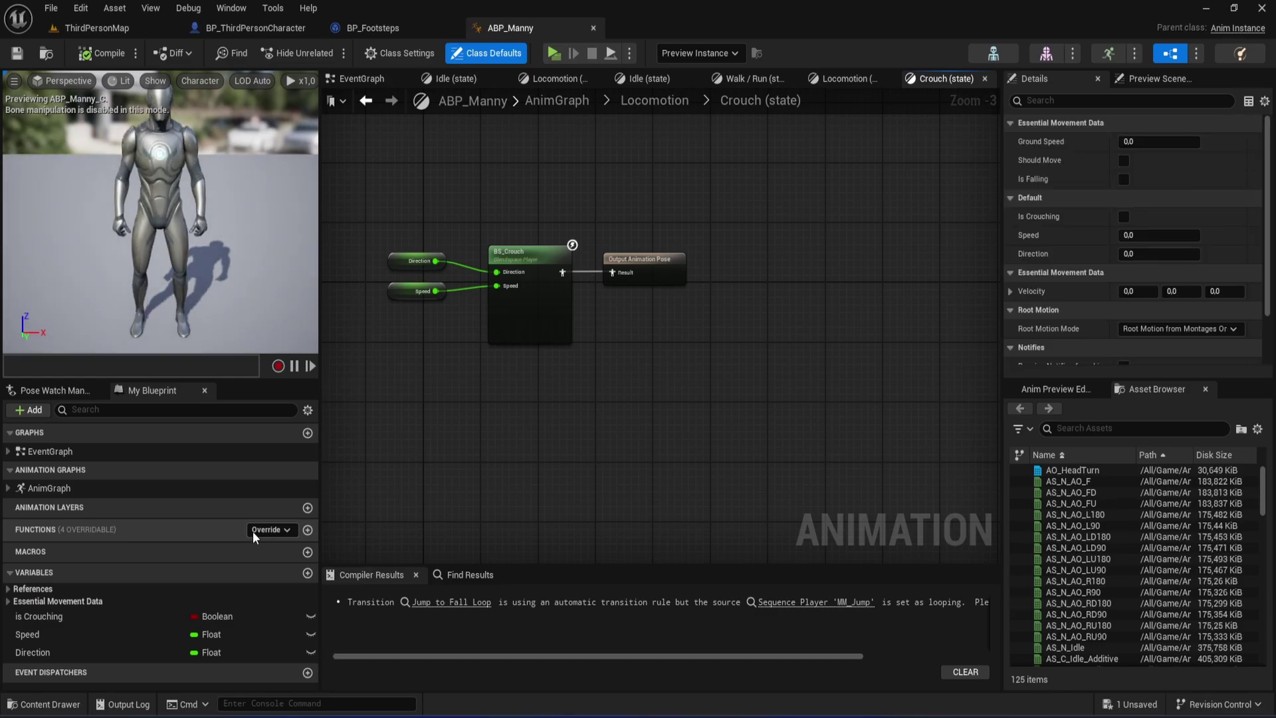
pyautogui.scroll(2, 515, 219)
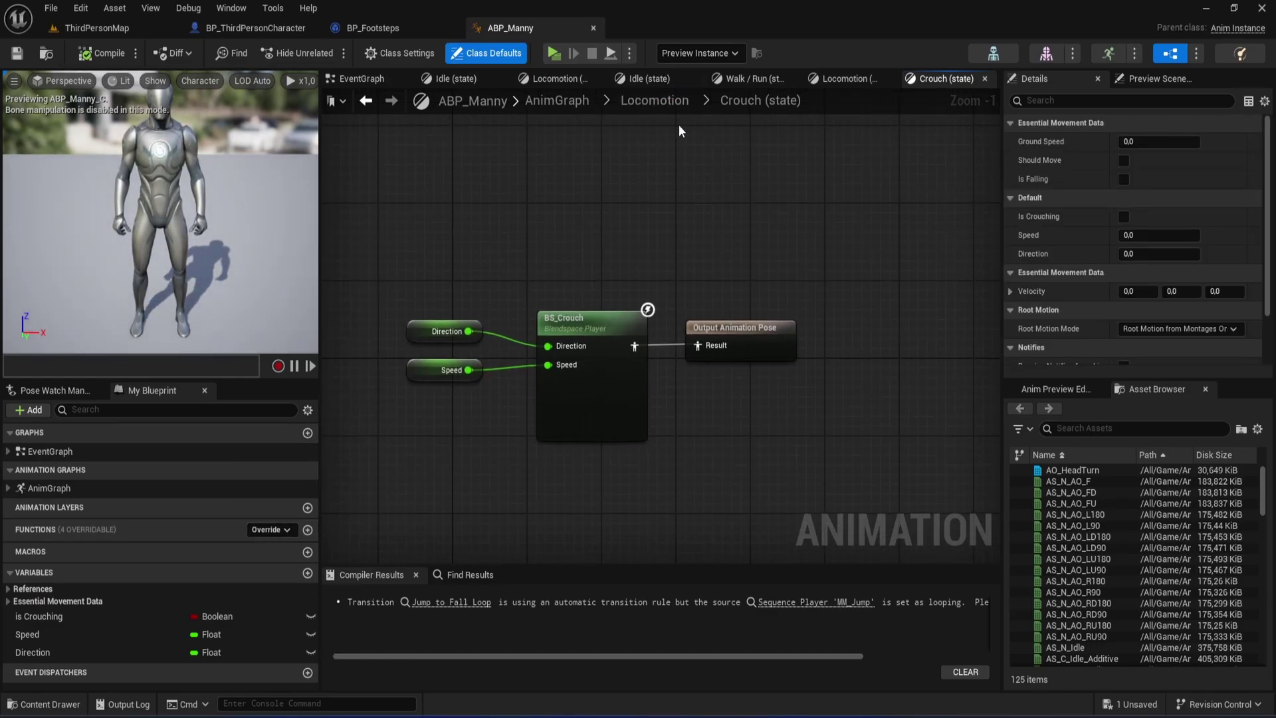
pyautogui.click(844, 79)
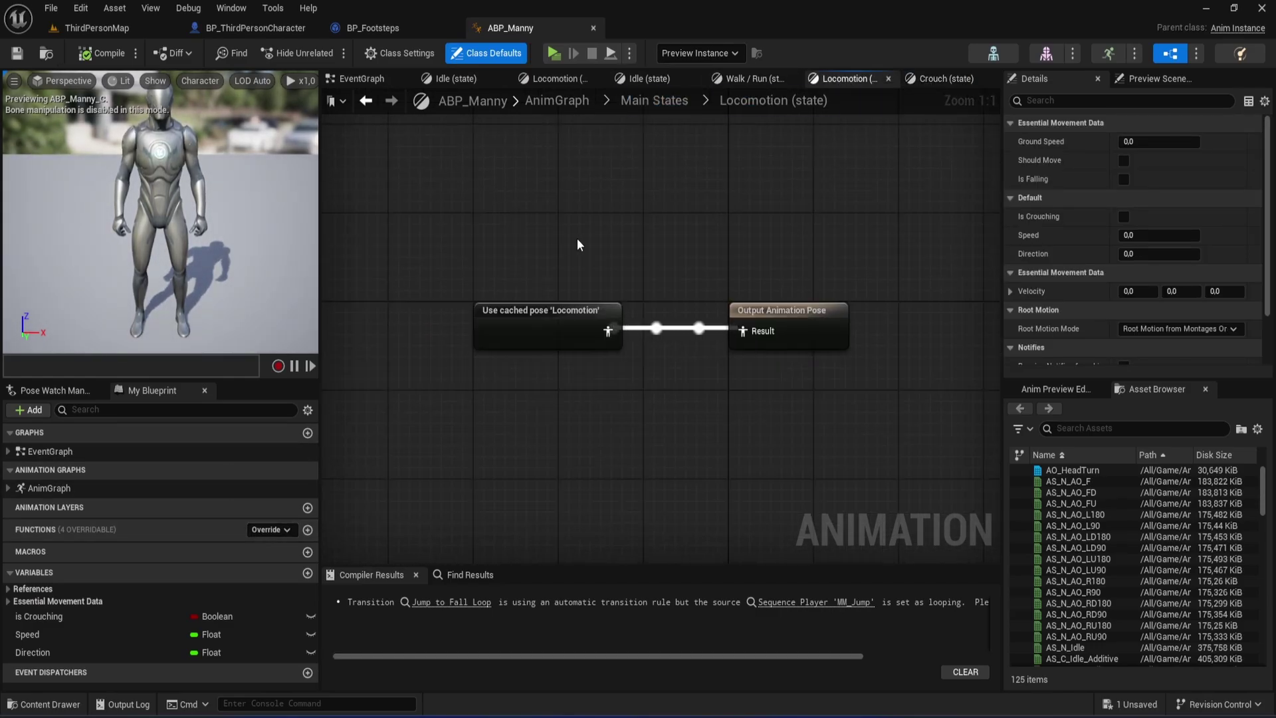
pyautogui.click(647, 101)
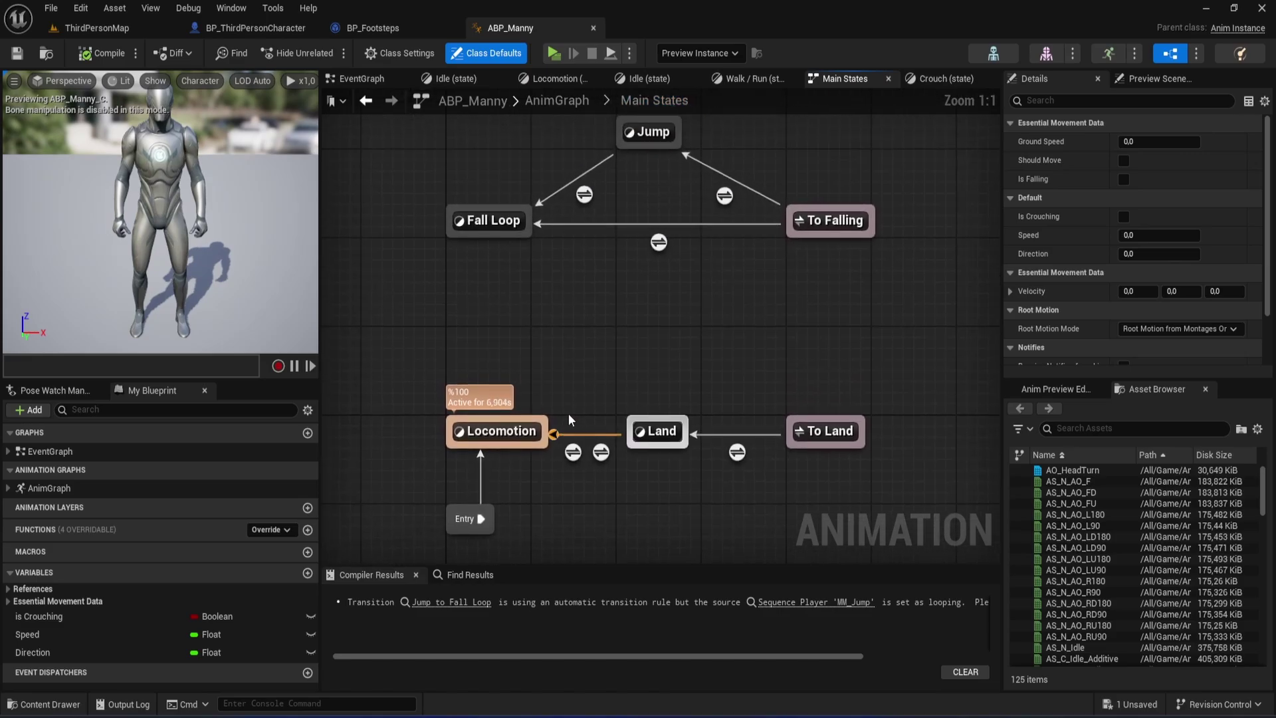
pyautogui.moveTo(606, 372); pyautogui.dragTo(603, 336, button='right')
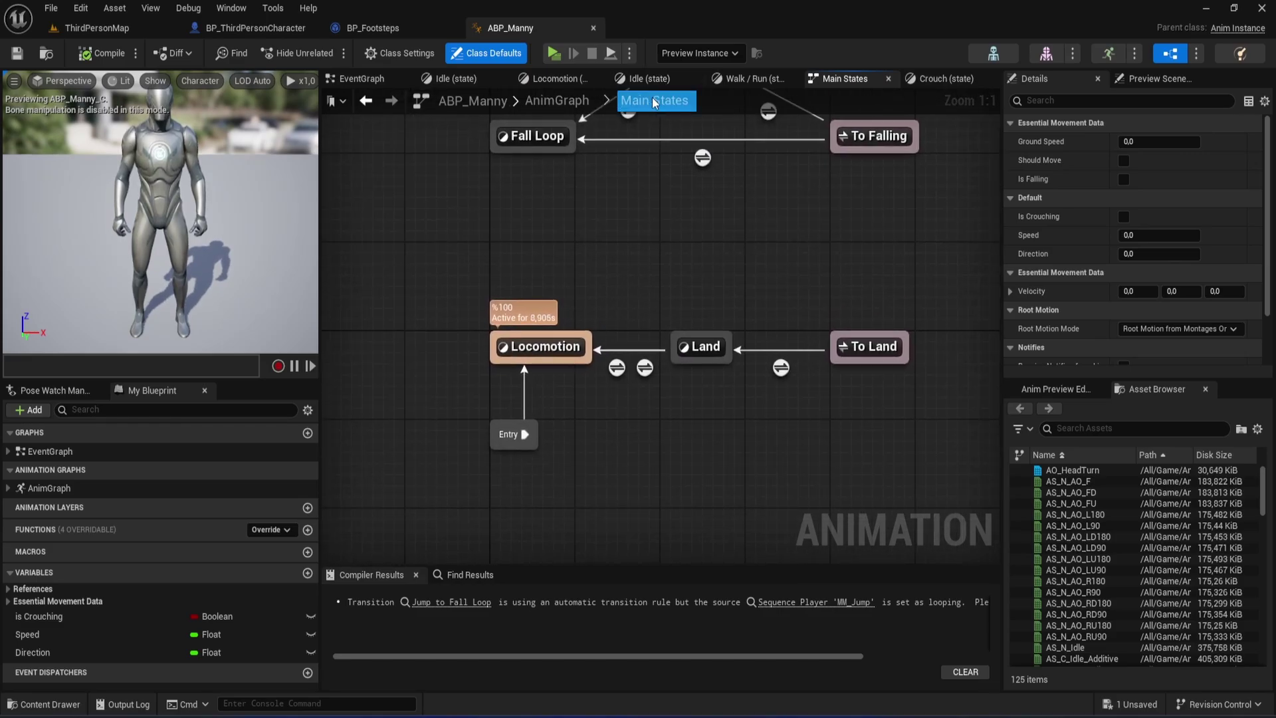
pyautogui.click(576, 101)
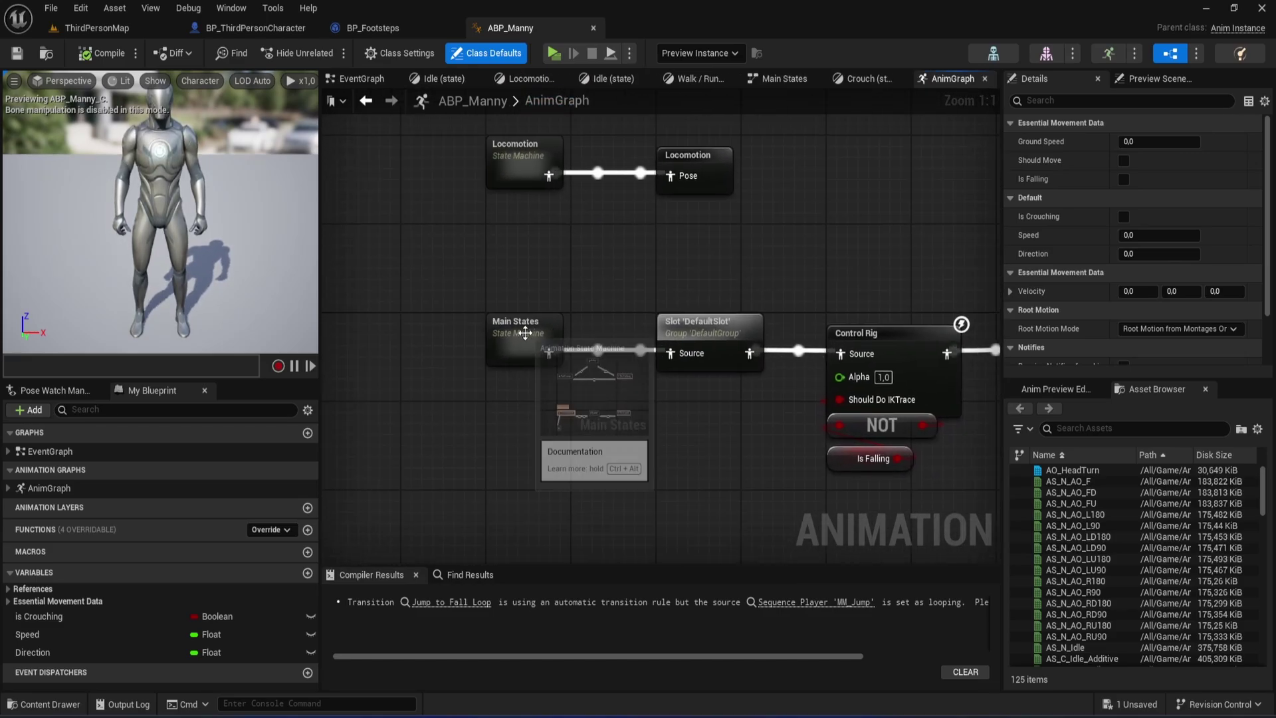
# Step: Drill through Main States and the Locomotion state machine into the Walk / Run state
pyautogui.doubleClick(518, 332)
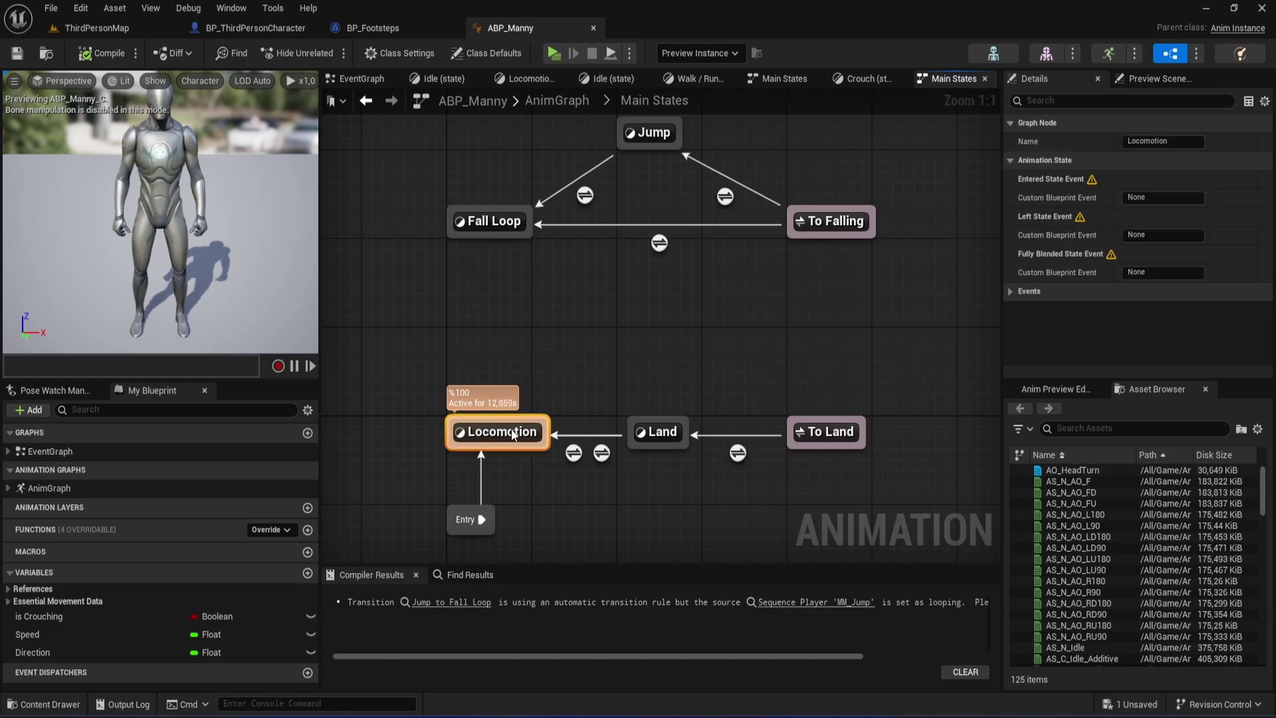
pyautogui.doubleClick(495, 429)
pyautogui.doubleClick(546, 330)
pyautogui.doubleClick(478, 317)
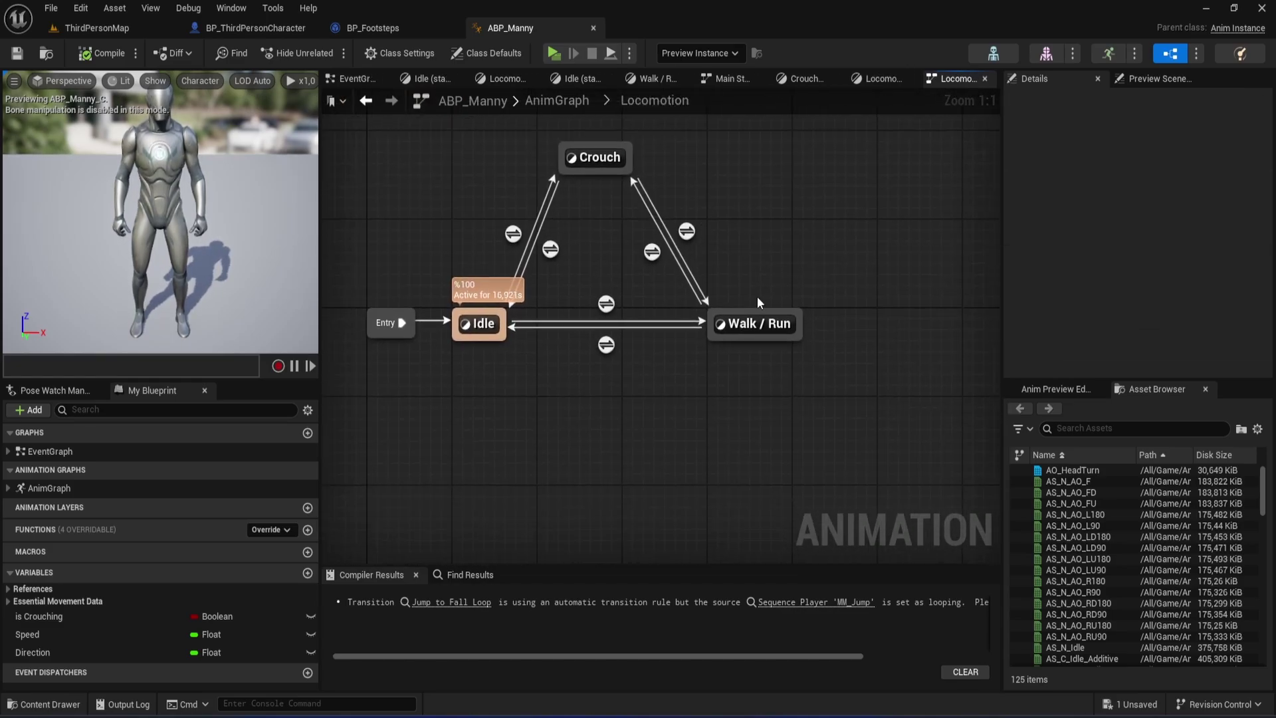
pyautogui.doubleClick(763, 324)
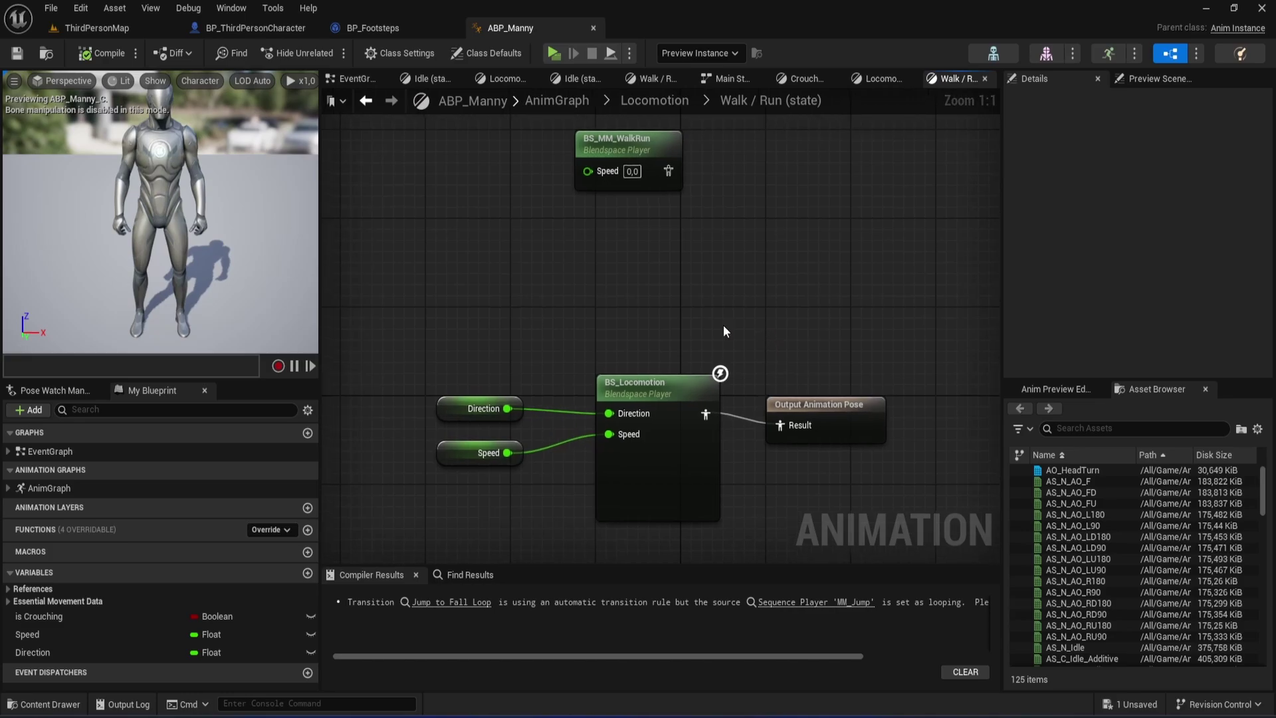
# Step: Open the BS_Locomotion blend space and preview it at walking and running speeds
pyautogui.doubleClick(614, 398)
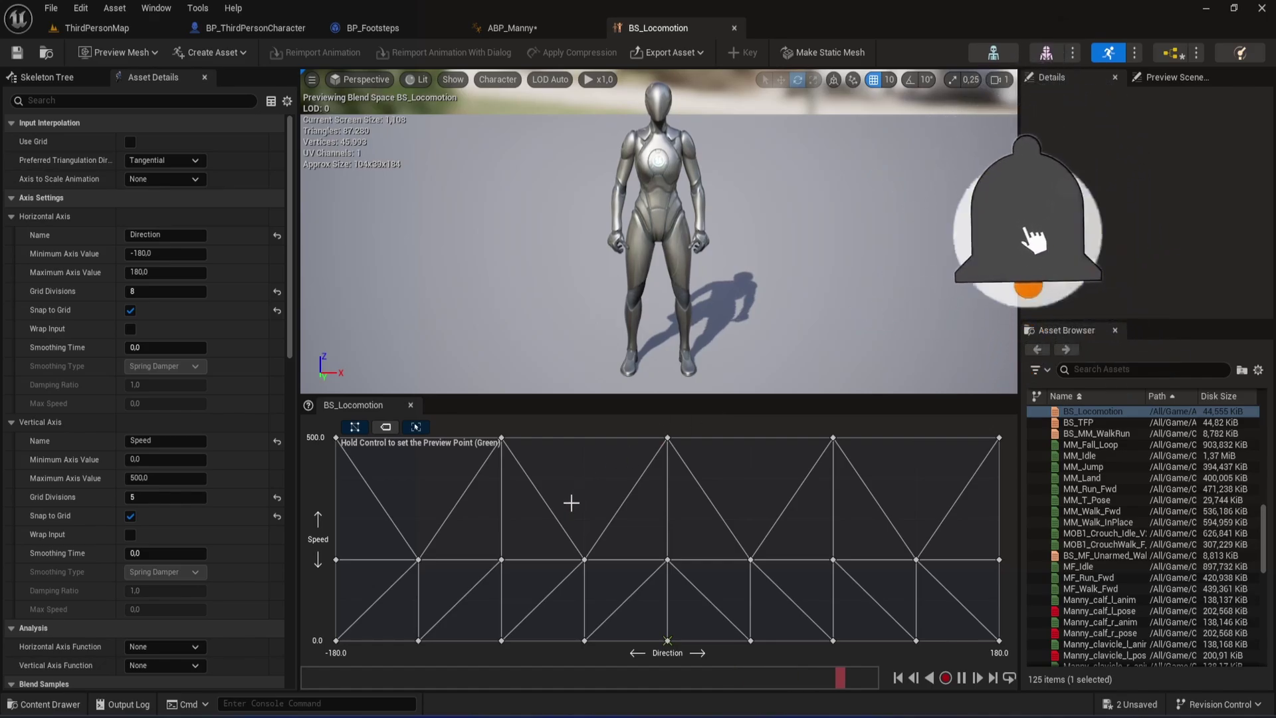
pyautogui.press('ctrl')
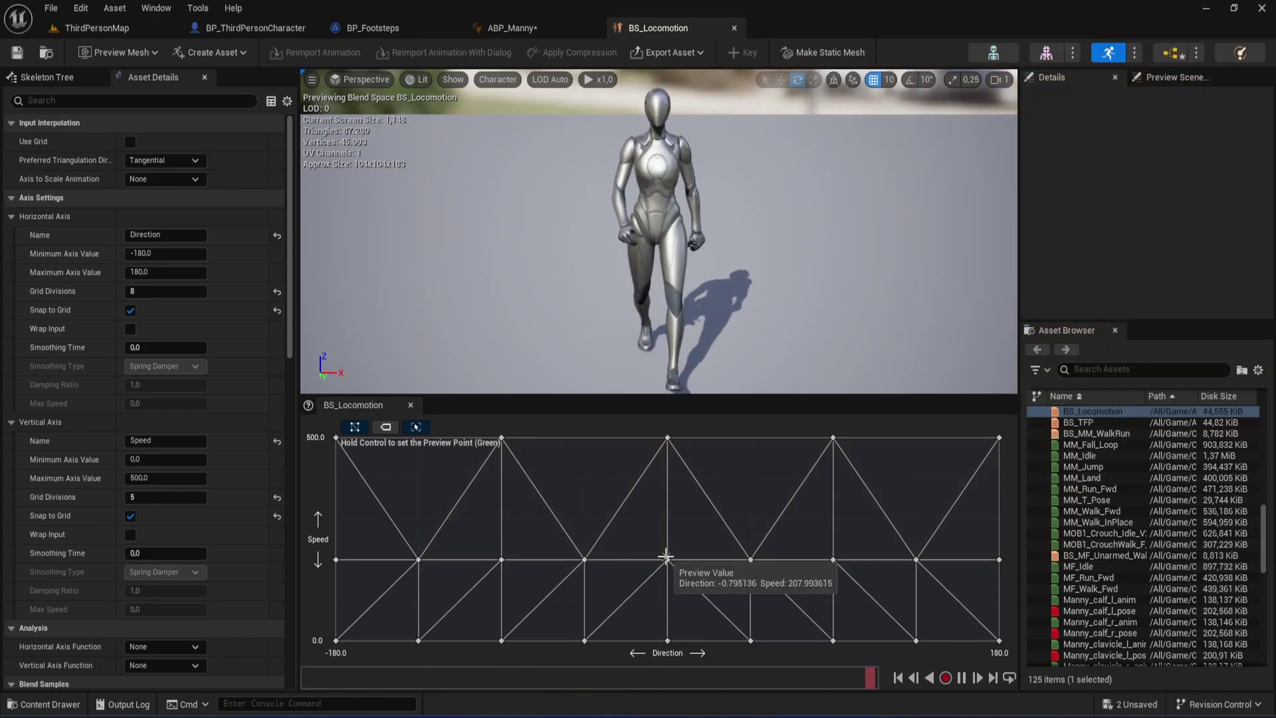
pyautogui.press('ctrl')
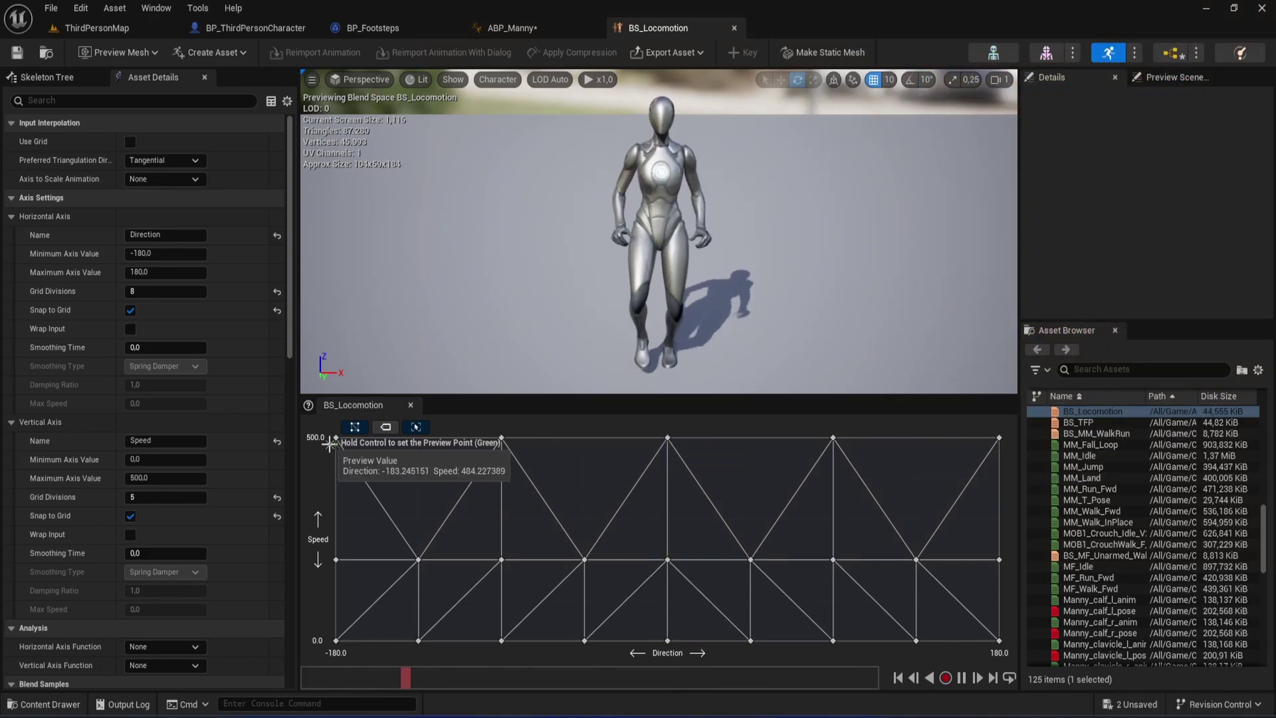
pyautogui.hotkey('ctrl', 'space')
pyautogui.hotkey('ctrl', 'space')
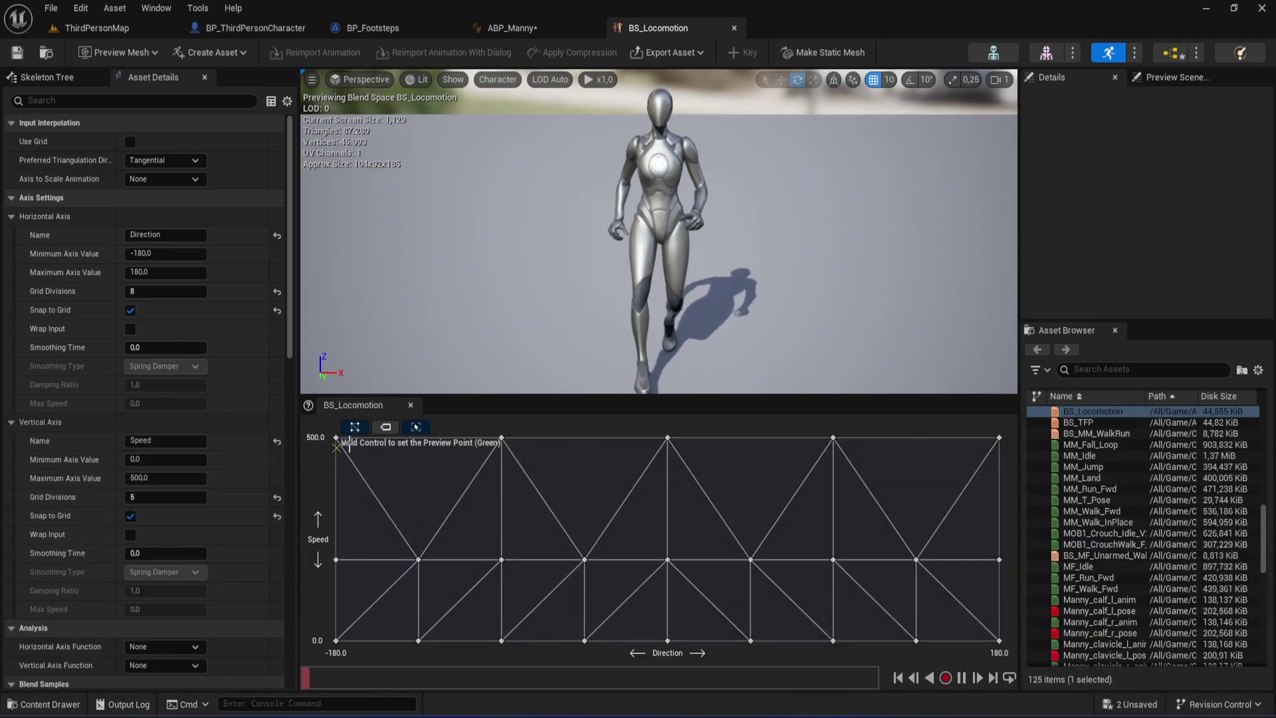
pyautogui.hotkey('ctrl', 'space')
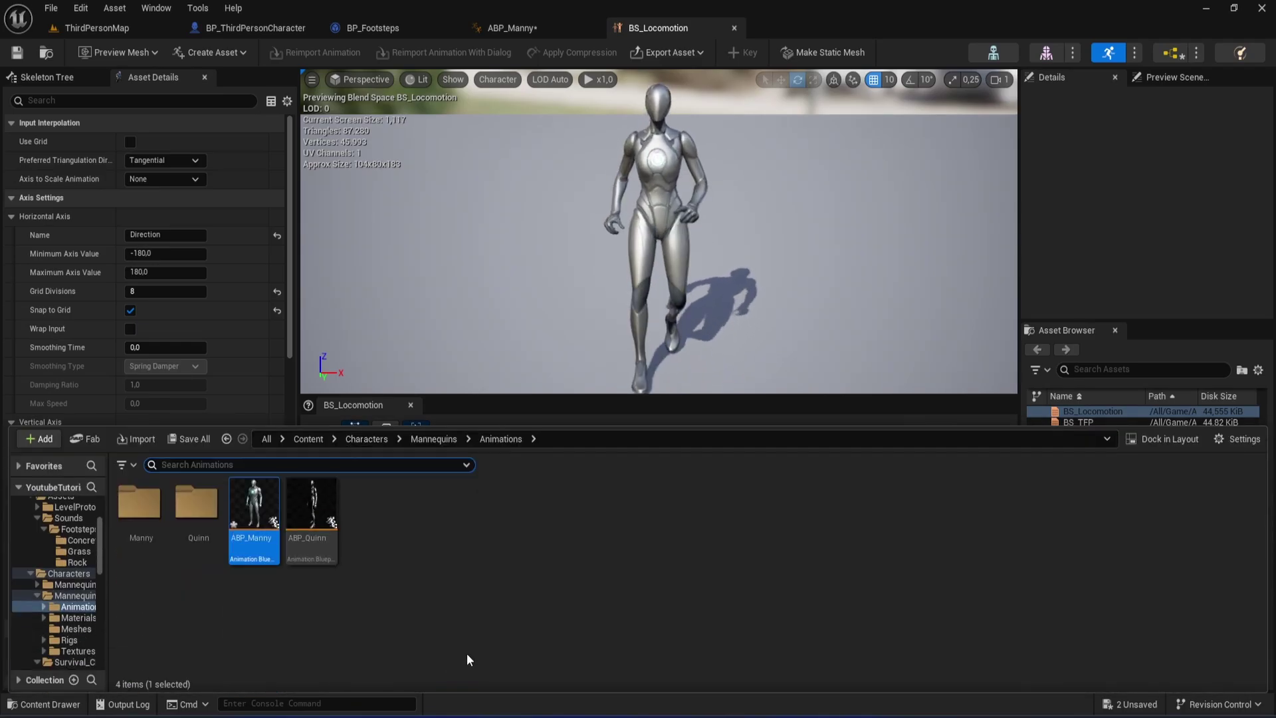
pyautogui.click(362, 588)
pyautogui.hotkey('ctrl', 'space')
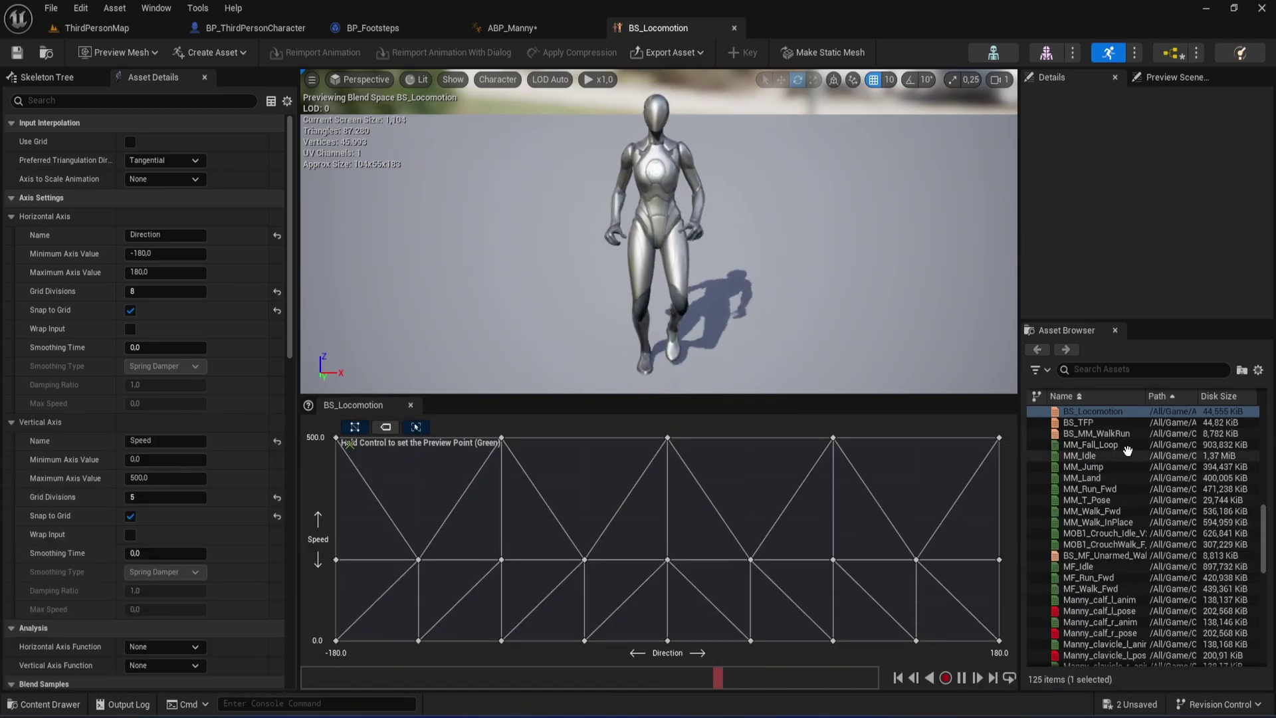
# Step: Find AS_N_Idle in the asset list and browse to its ConvertedAnims > Standing folder
pyautogui.click(1143, 369)
pyautogui.write('AS_N_Idle')
pyautogui.rightClick(1083, 412)
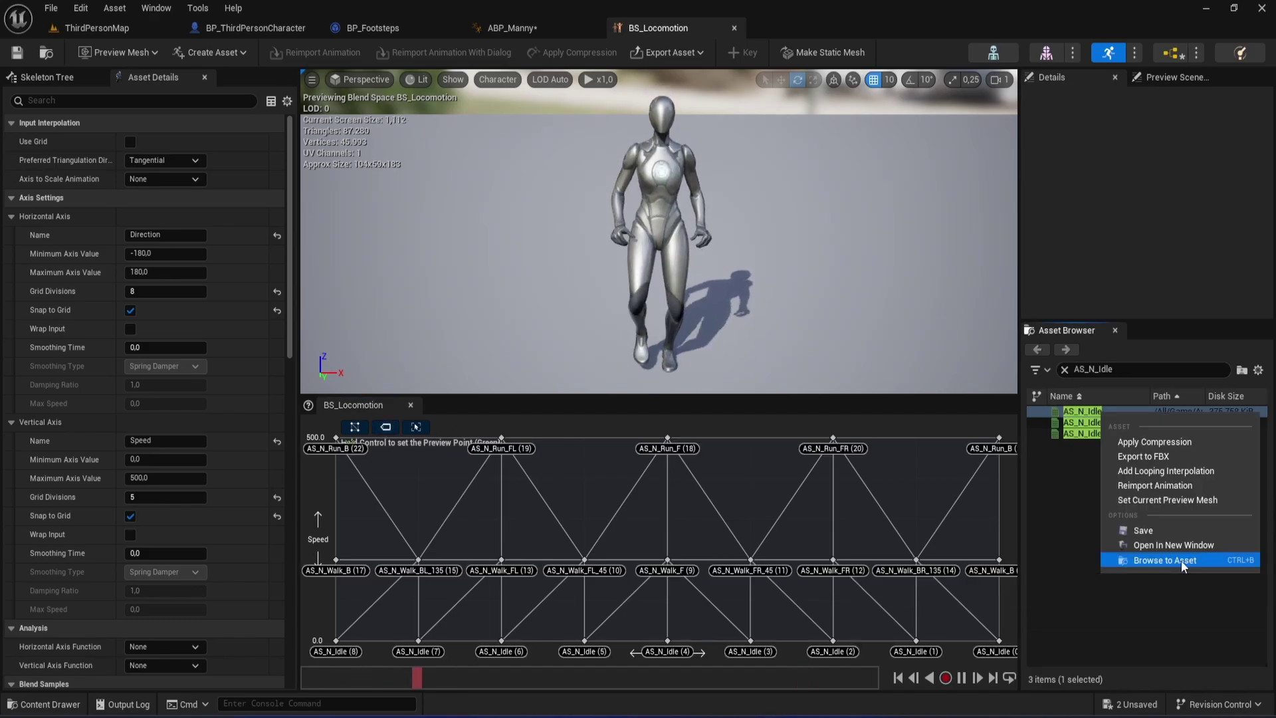
pyautogui.click(1156, 635)
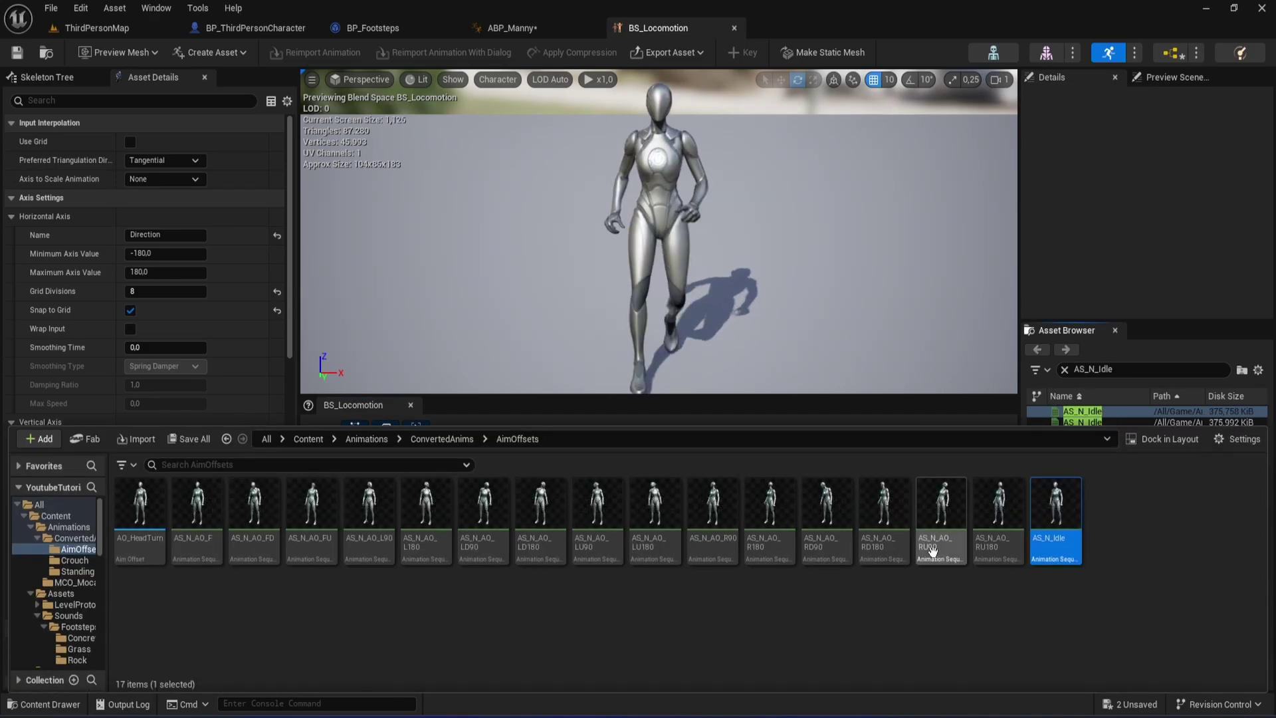
pyautogui.click(429, 440)
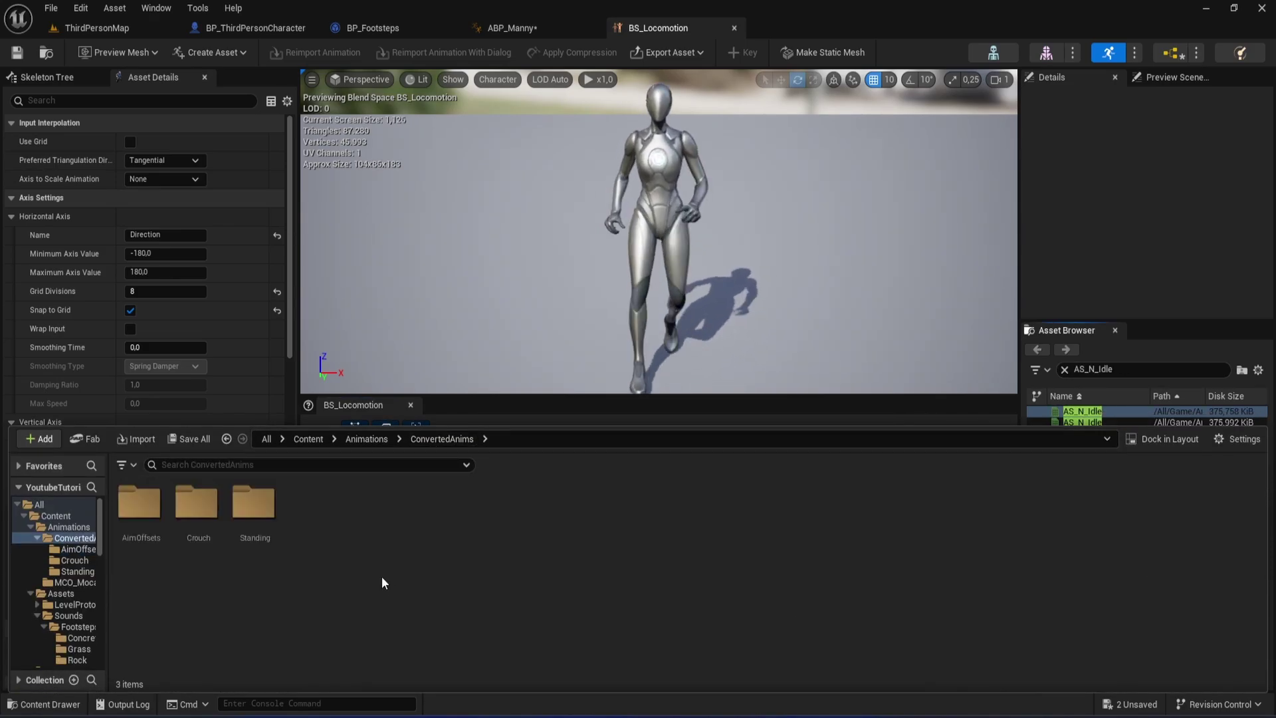
pyautogui.doubleClick(259, 505)
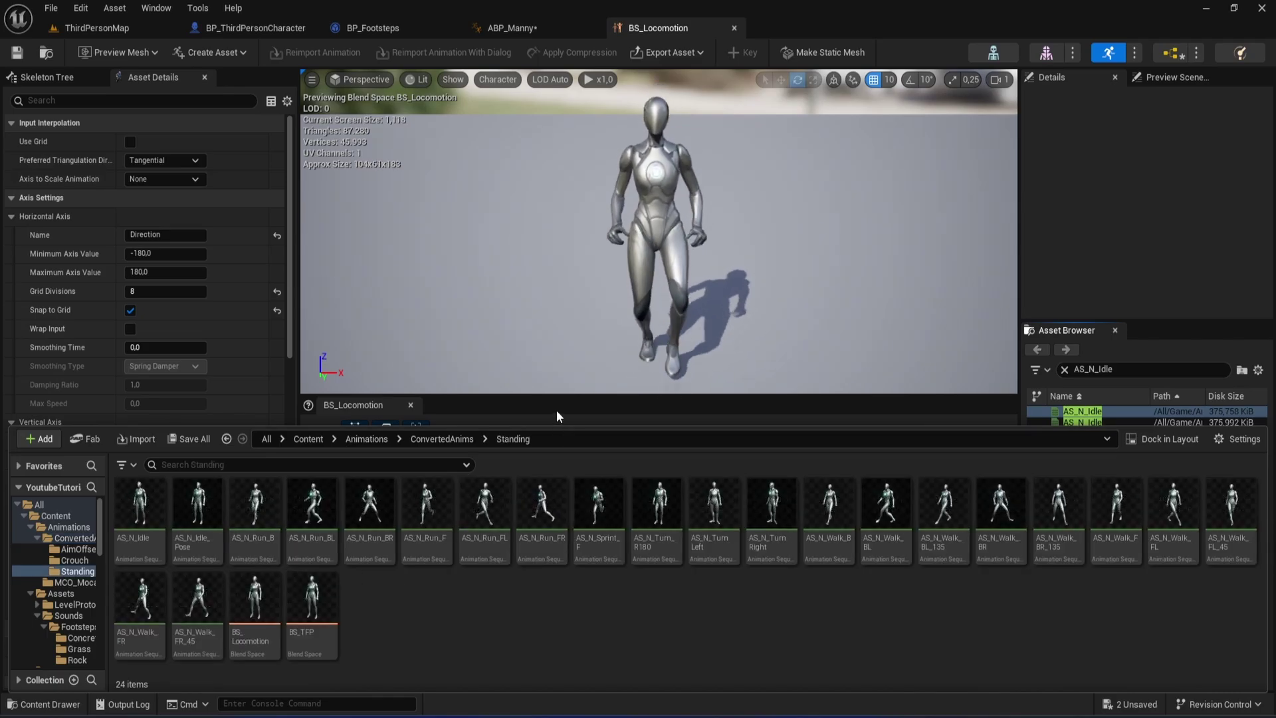
pyautogui.click(573, 393)
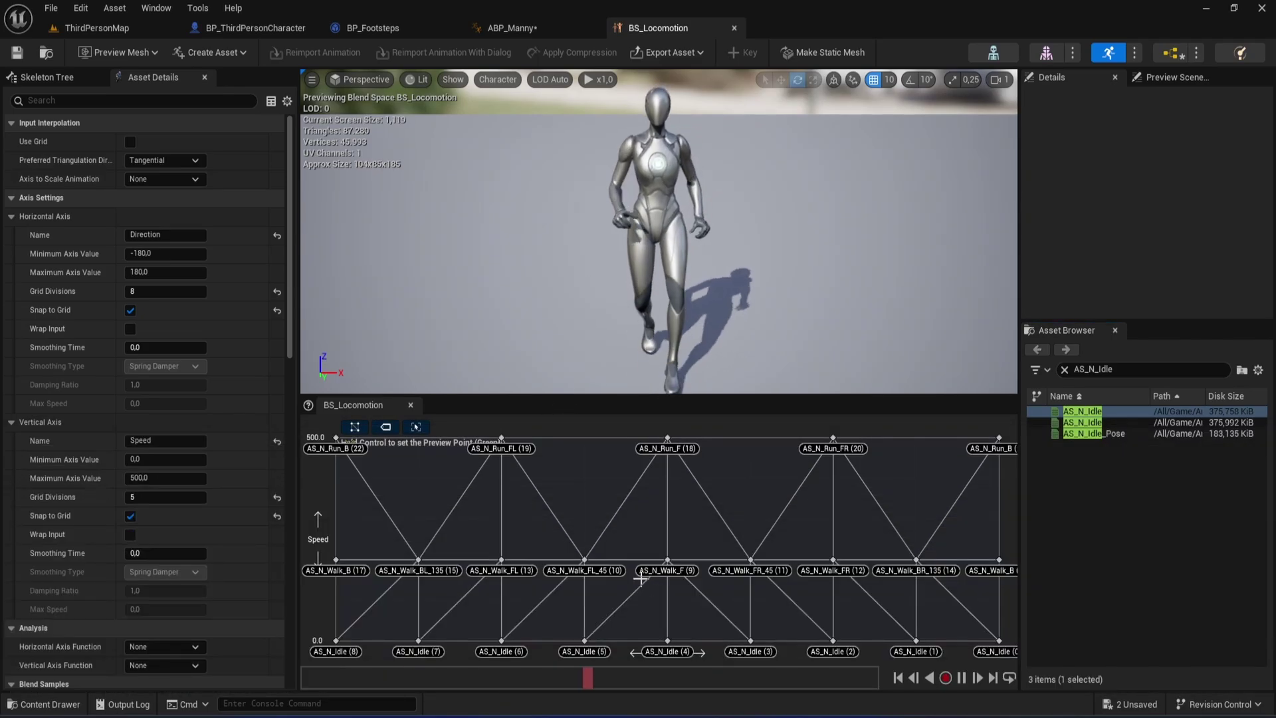
pyautogui.hotkey('ctrl', 'space')
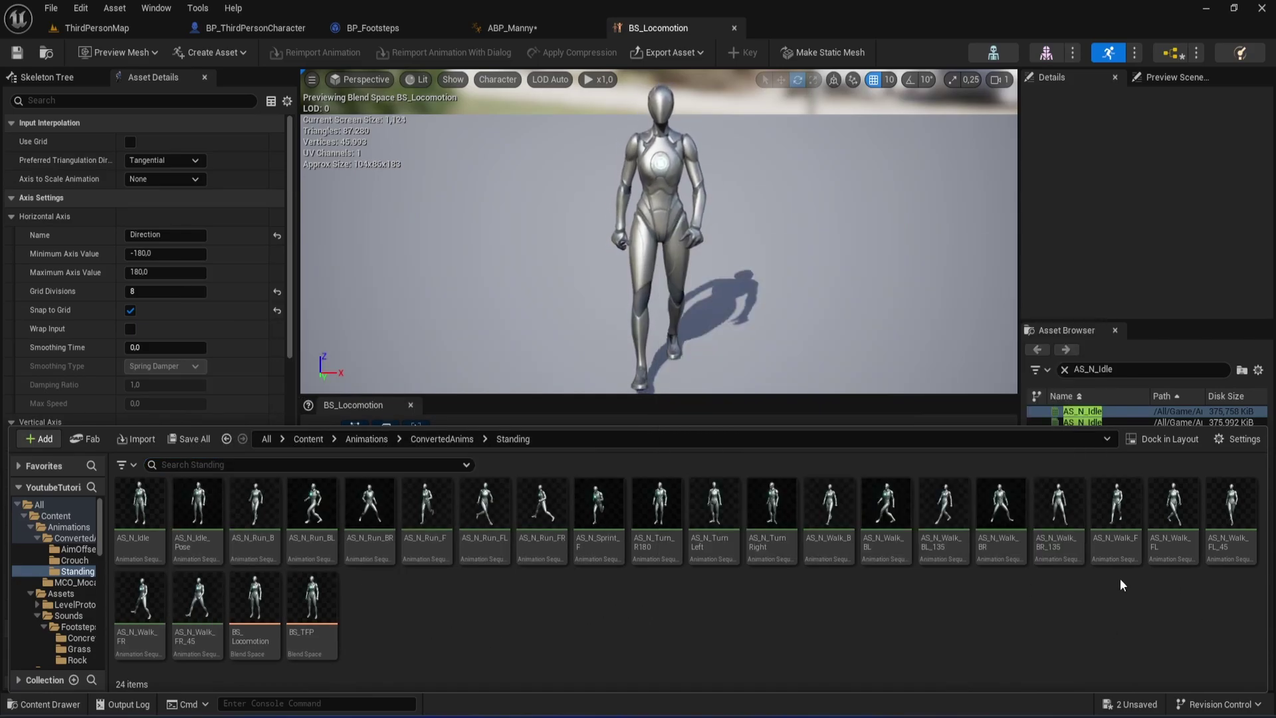
pyautogui.doubleClick(1114, 527)
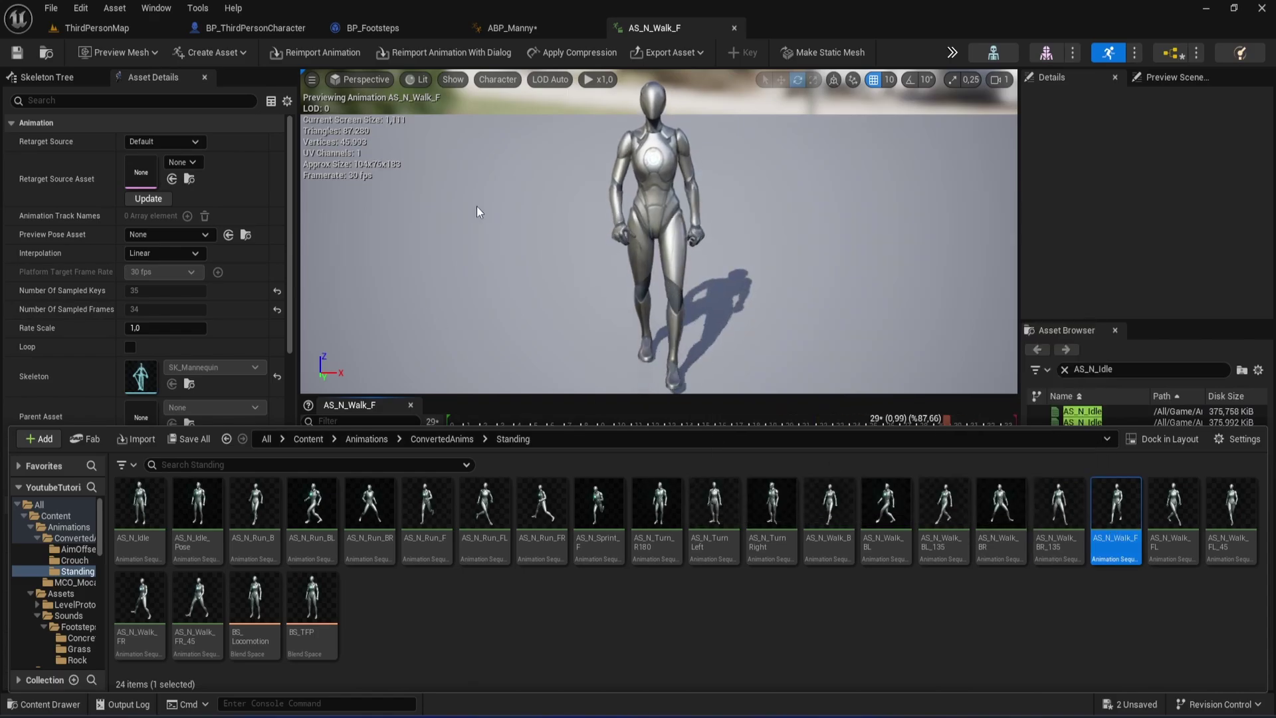
pyautogui.click(611, 272)
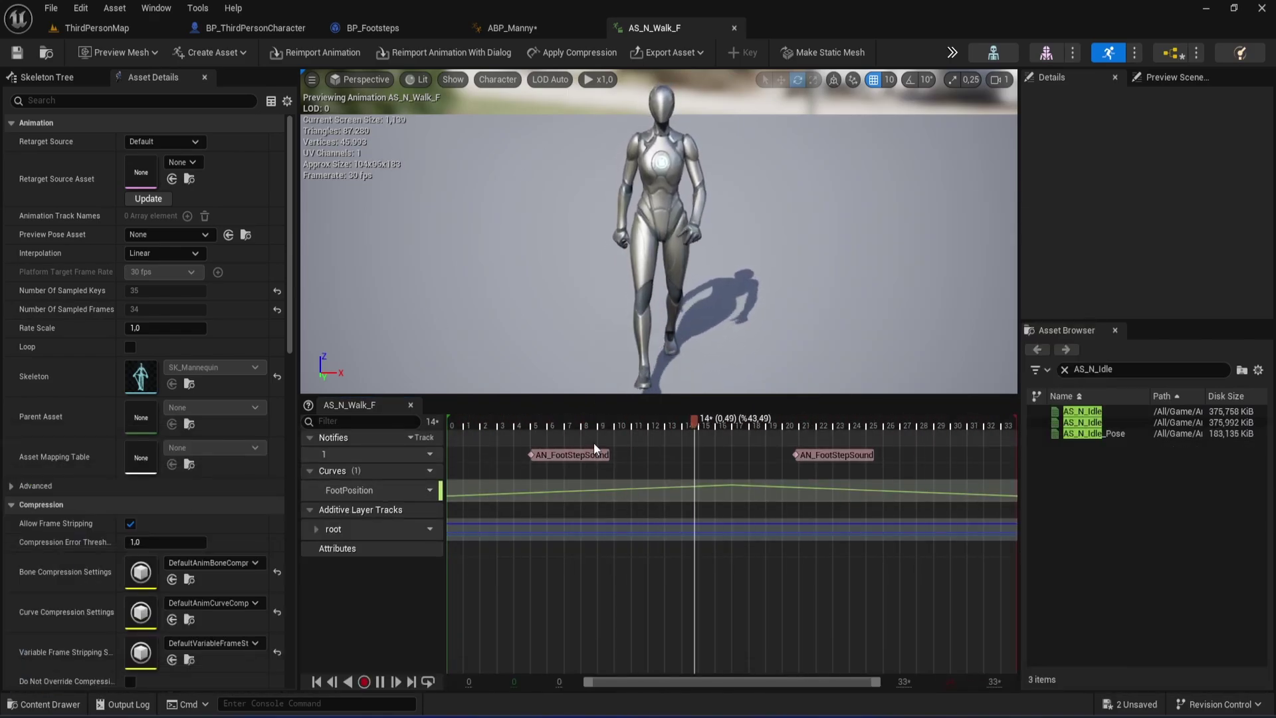
pyautogui.click(494, 421)
pyautogui.moveTo(494, 421); pyautogui.dragTo(425, 416)
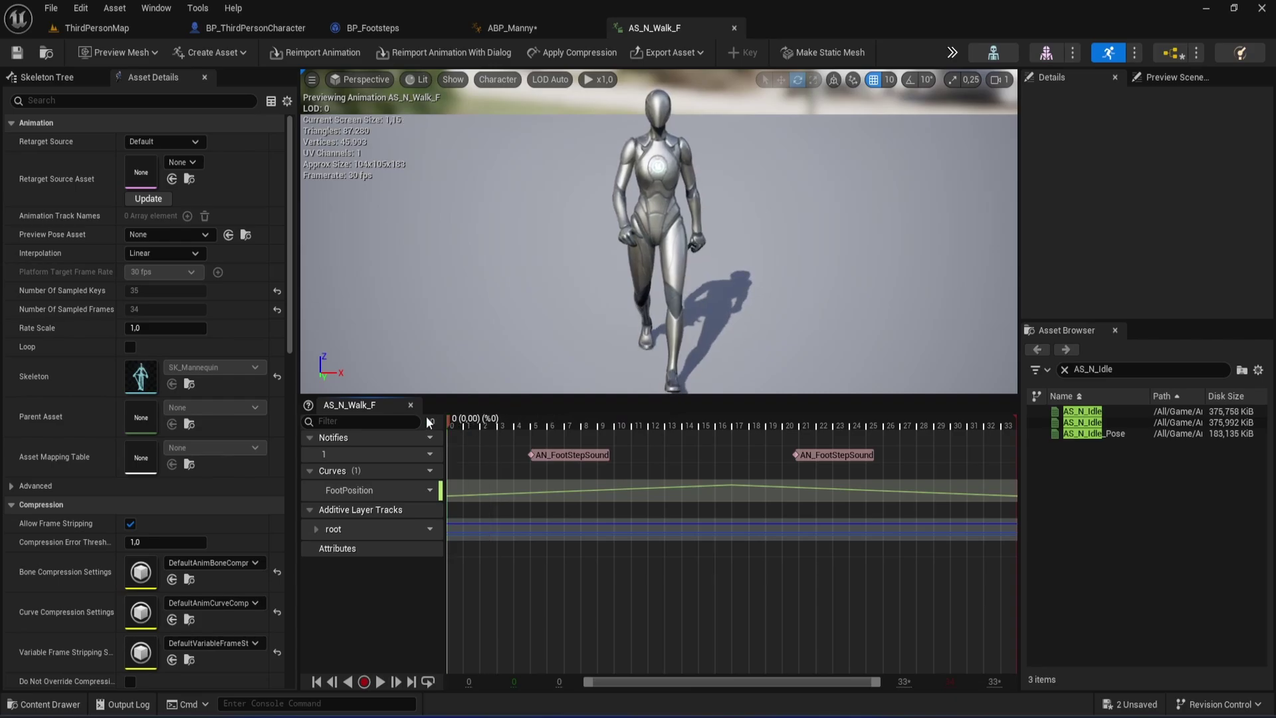
pyautogui.moveTo(657, 232); pyautogui.dragTo(658, 233, button='right')
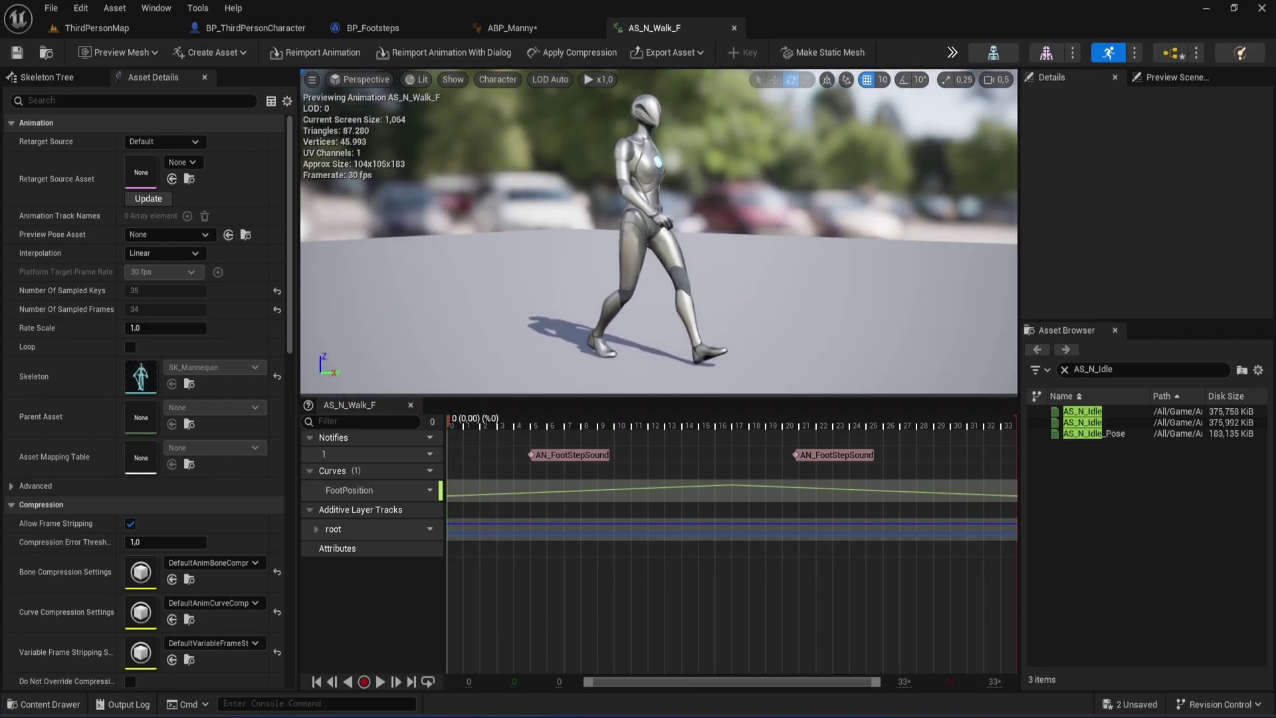
pyautogui.click(459, 421)
pyautogui.moveTo(459, 424); pyautogui.dragTo(1054, 445)
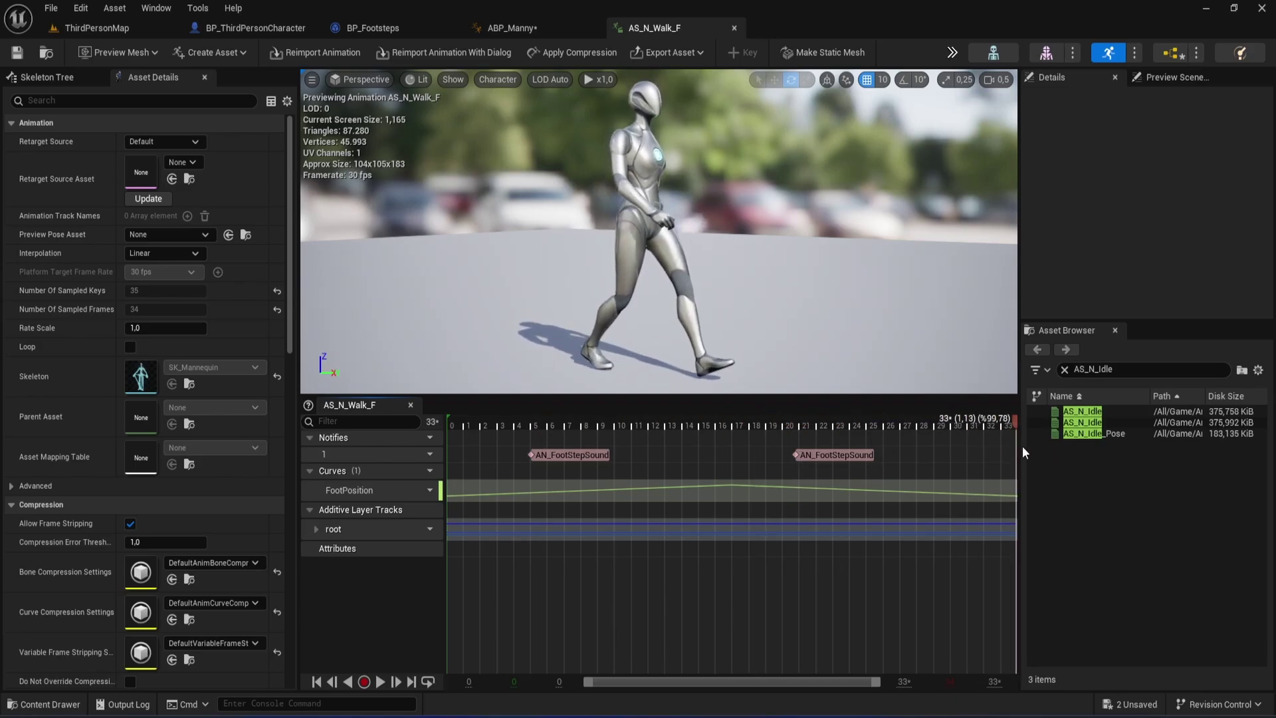
pyautogui.moveTo(1055, 445); pyautogui.dragTo(277, 444)
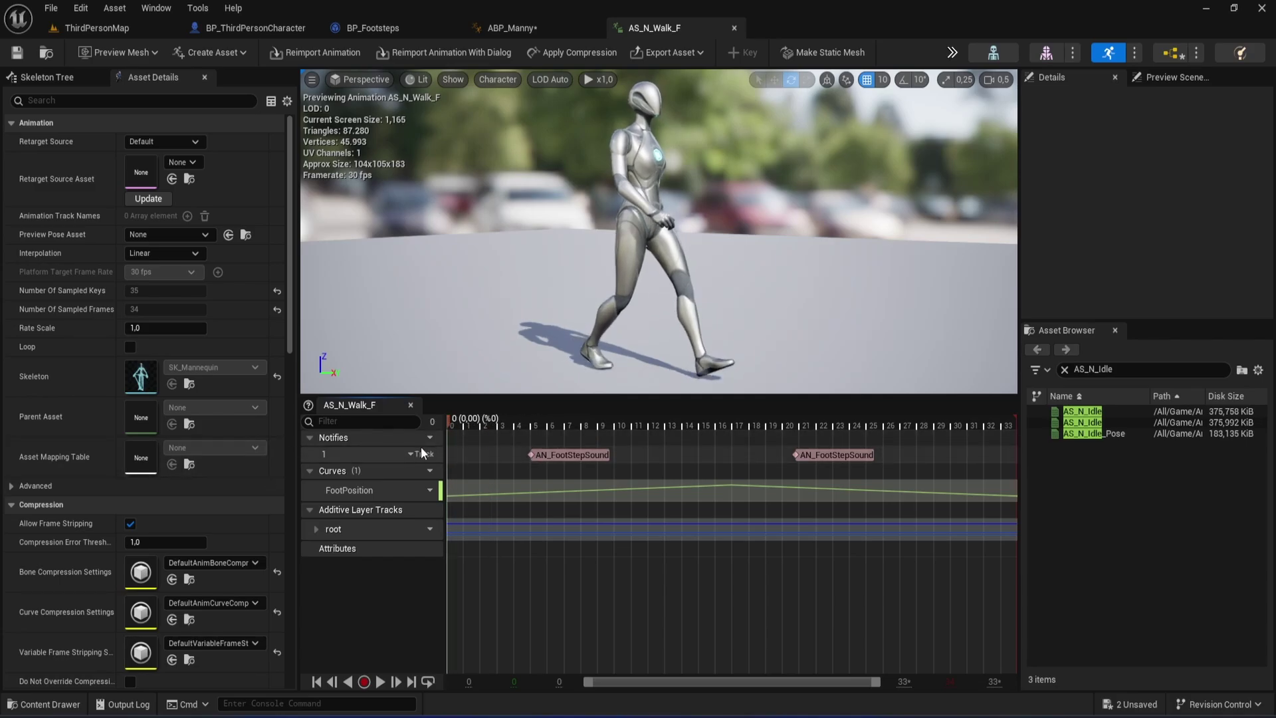
pyautogui.click(533, 456)
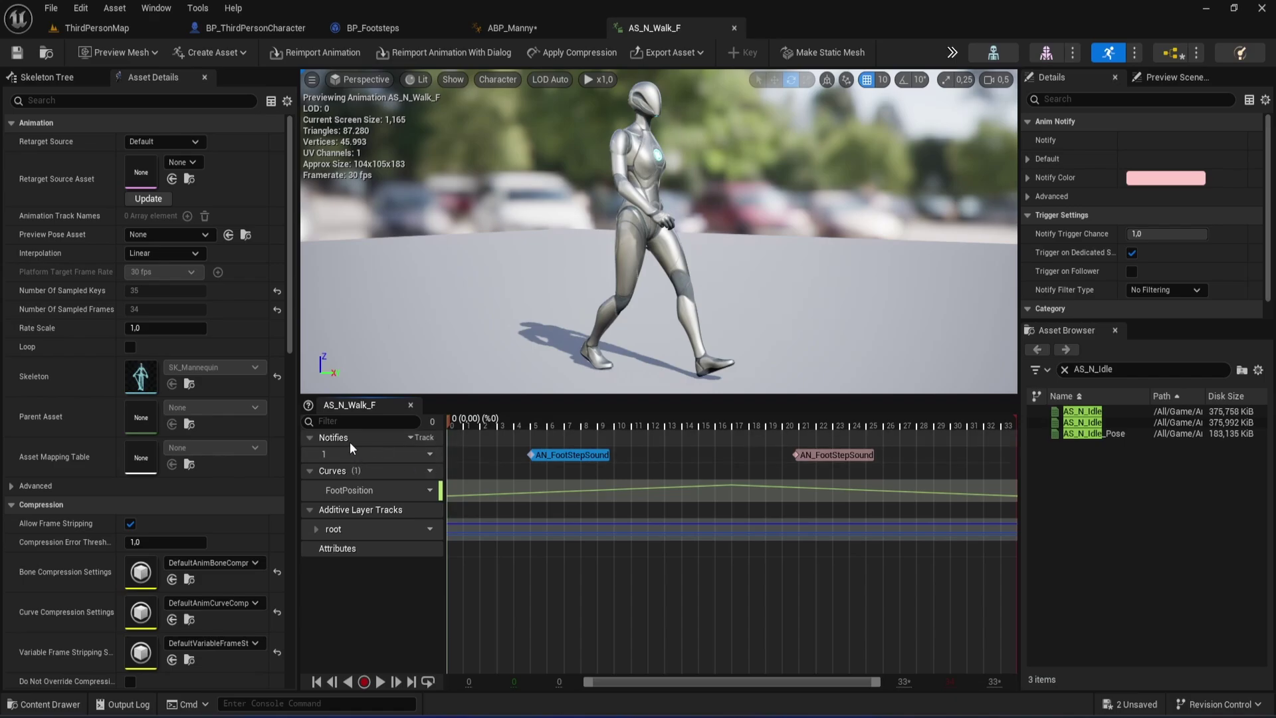
# Step: Add a new notify track named Footsteps to AS_N_Walk_F
pyautogui.click(421, 437)
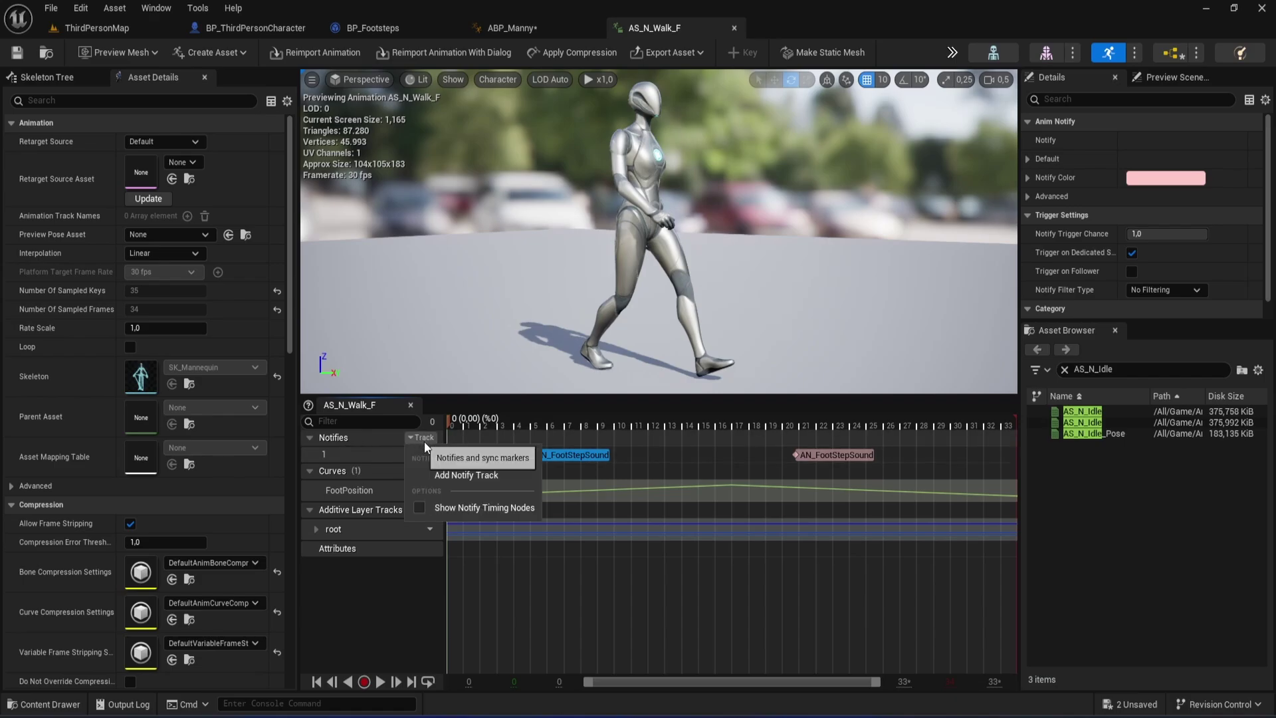
pyautogui.click(458, 475)
pyautogui.write('F')
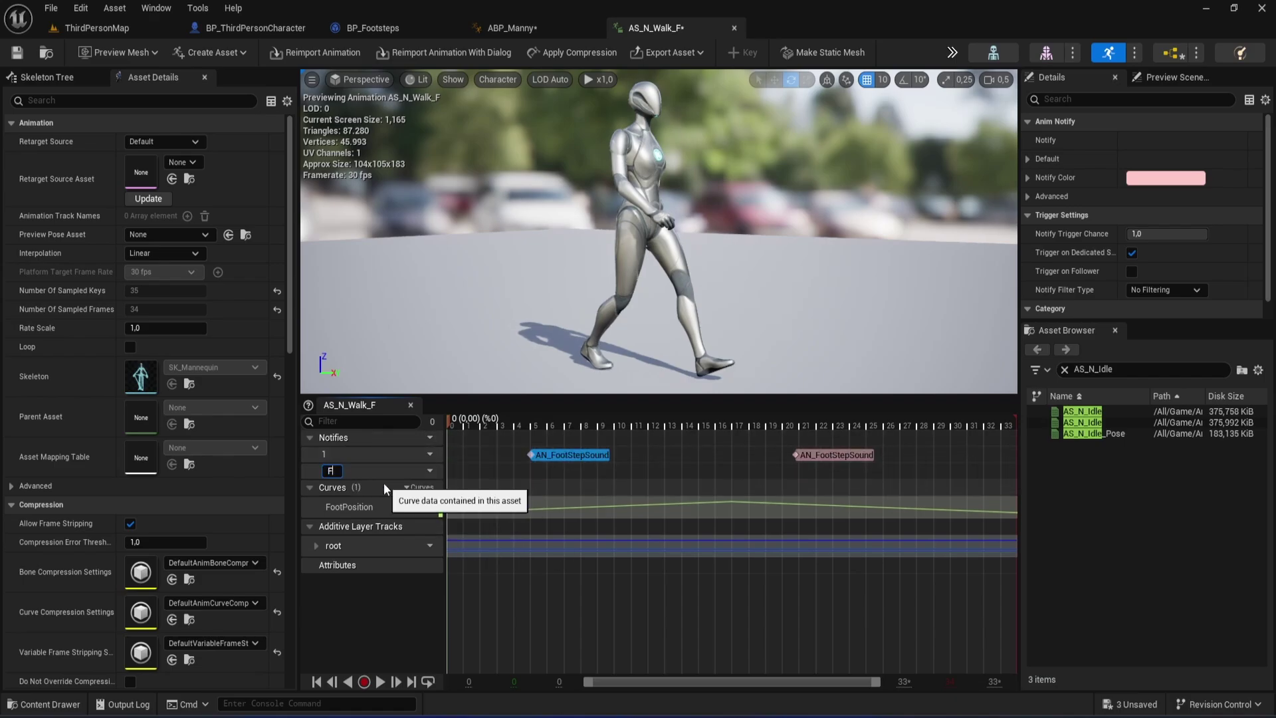
pyautogui.write('ootsteps')
pyautogui.press('Return')
# Step: Place a BP_Footsteps notify on the Footsteps track at frame 5
pyautogui.click(529, 472)
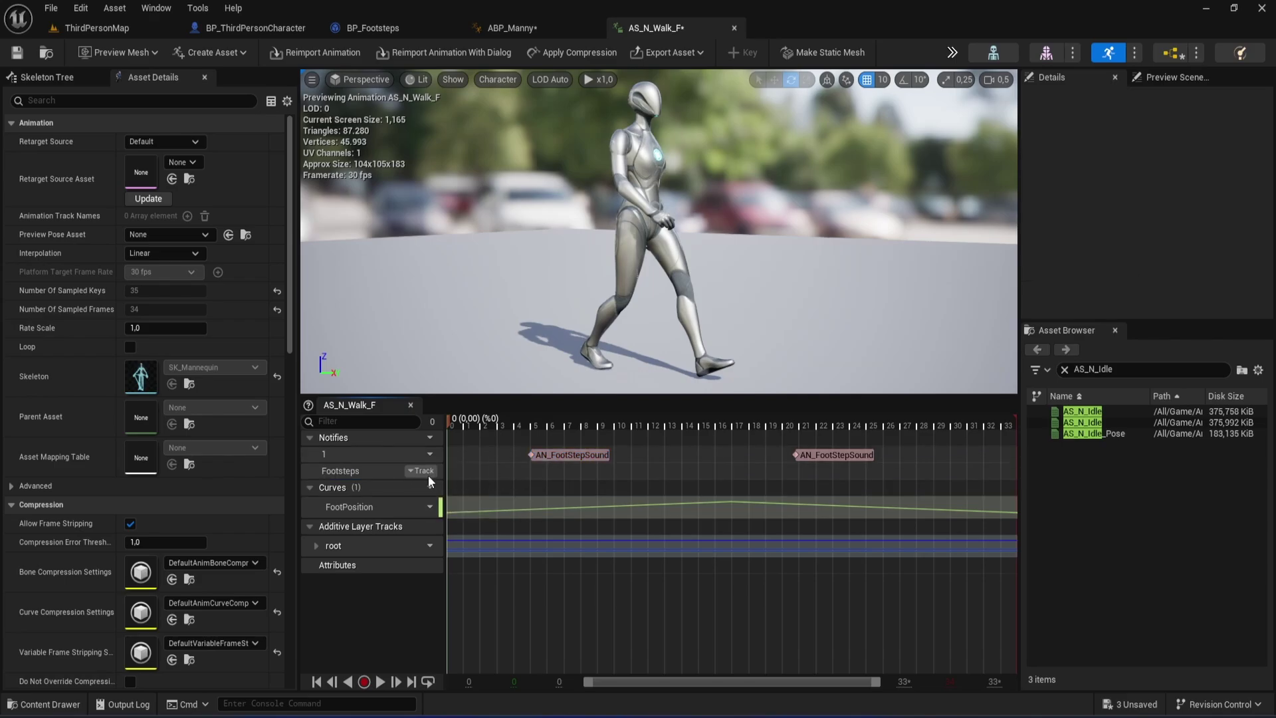
pyautogui.rightClick(531, 488)
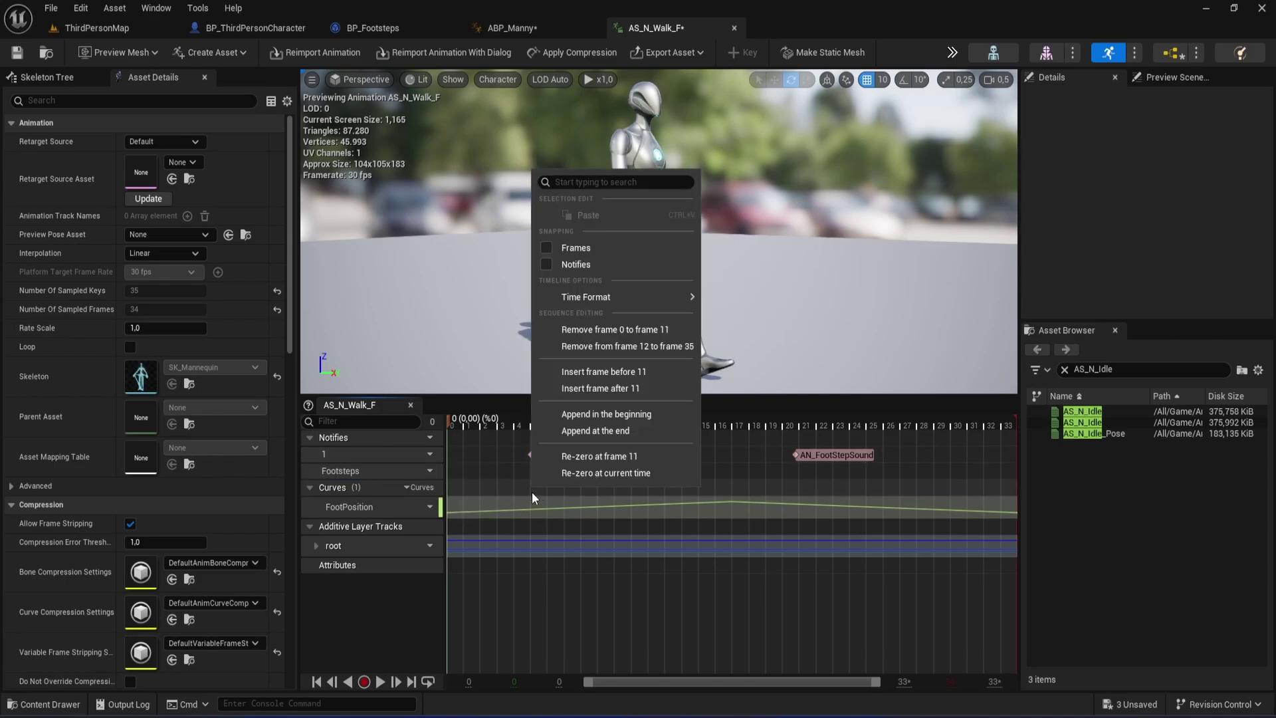
pyautogui.click(510, 477)
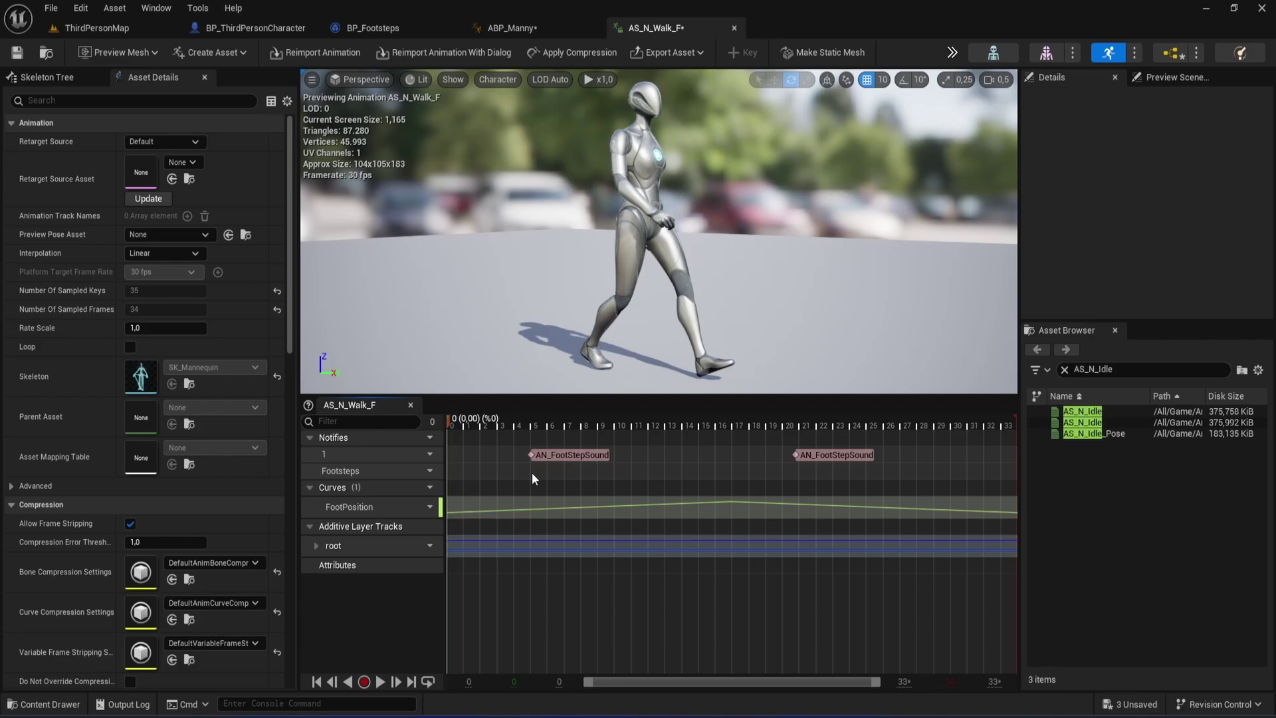
pyautogui.rightClick(532, 476)
pyautogui.moveTo(588, 504)
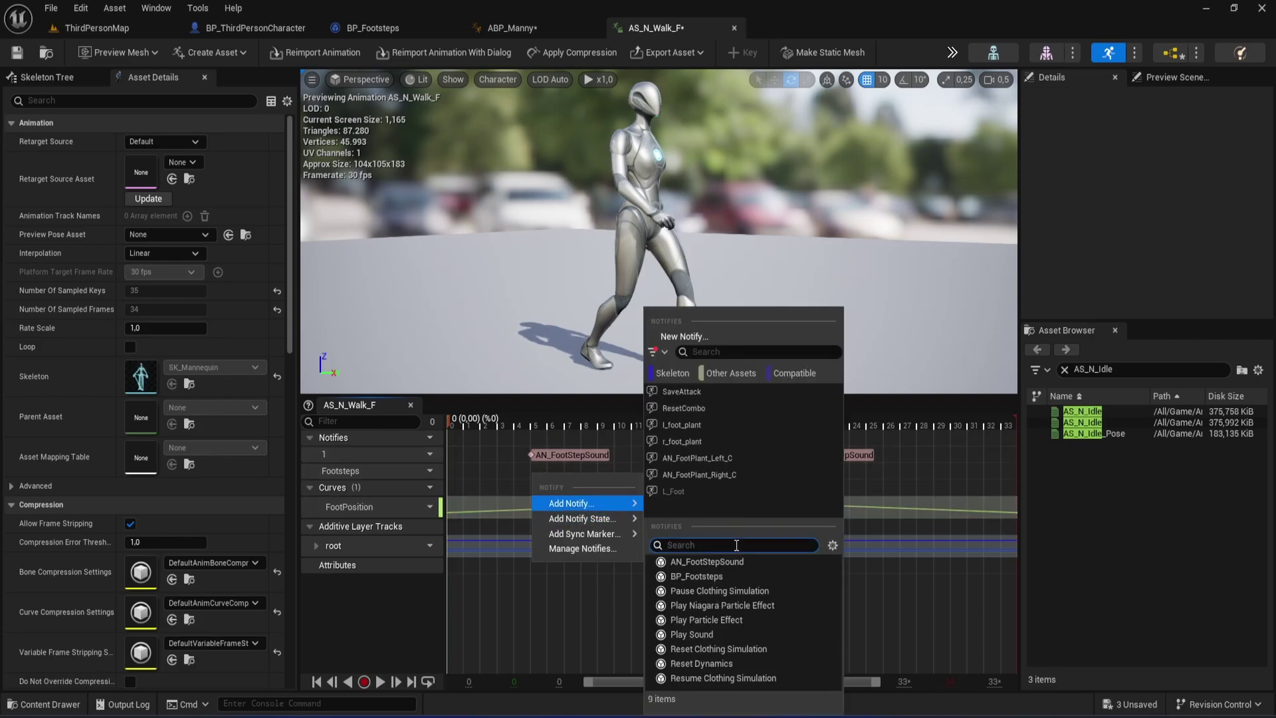
pyautogui.write('BP')
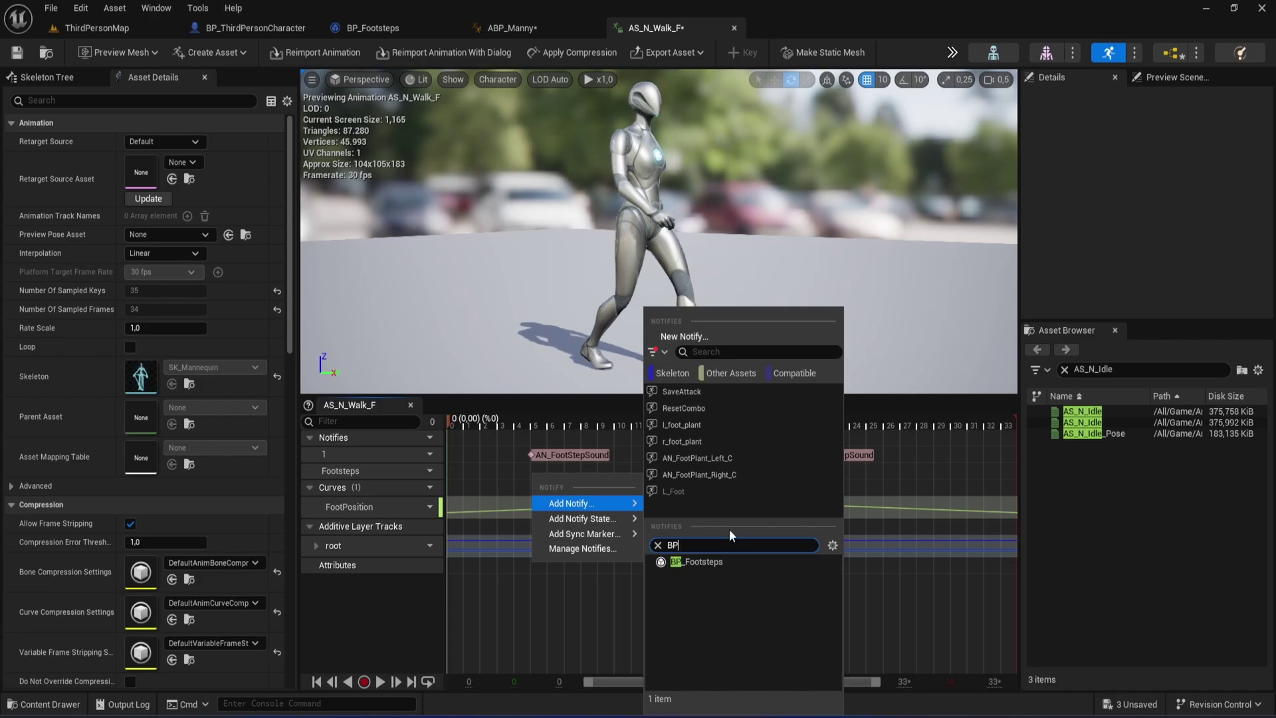
pyautogui.click(712, 561)
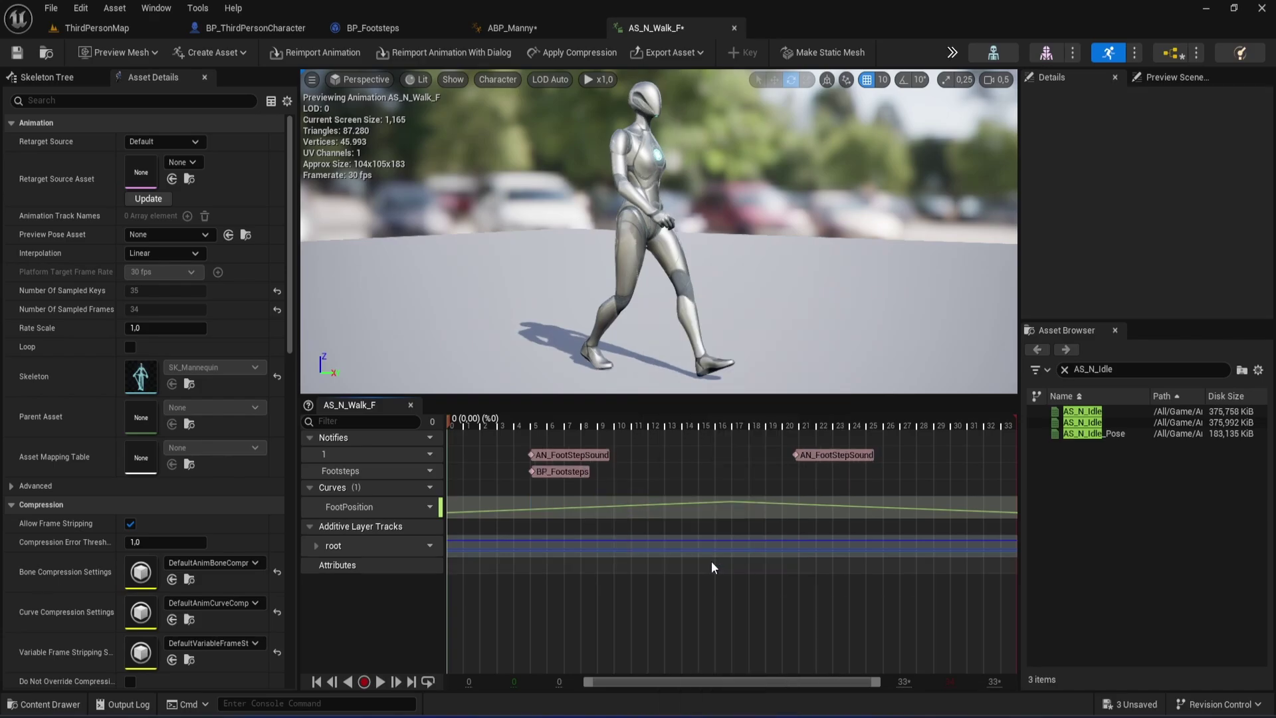
pyautogui.click(557, 473)
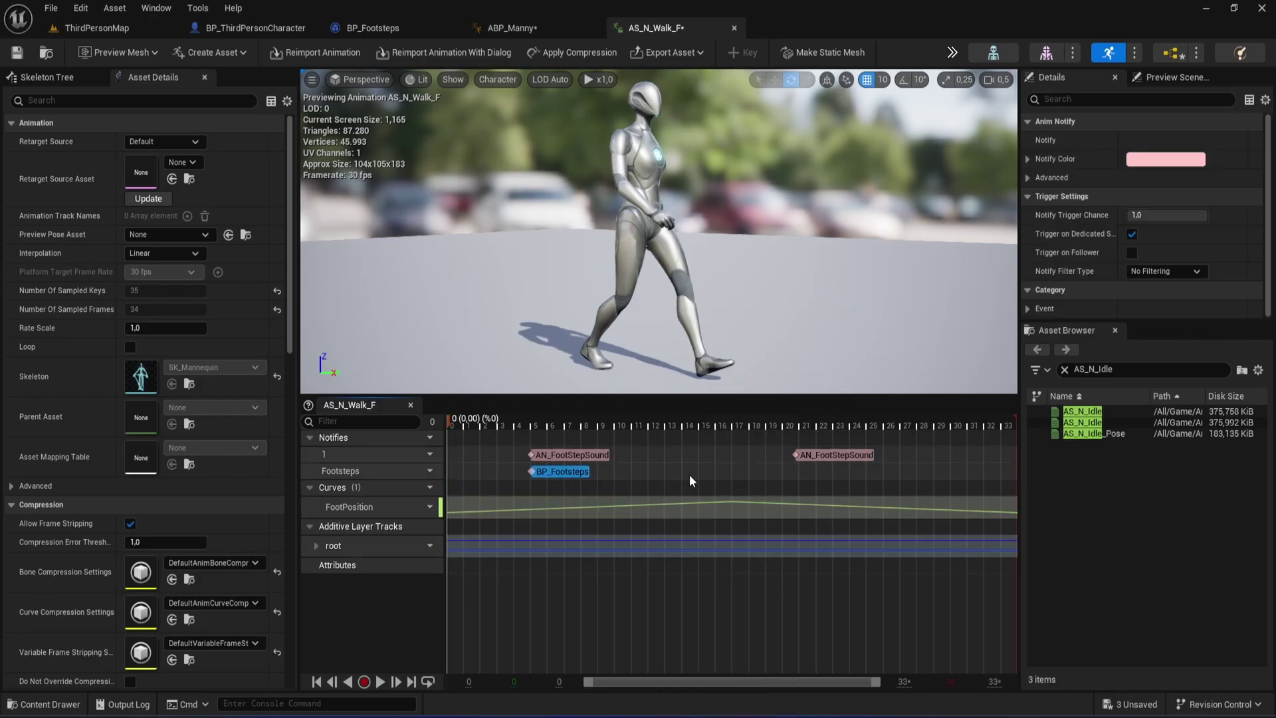
# Step: Add a second BP_Footsteps notify at frame 21 and scrub the walk to check both
pyautogui.rightClick(799, 473)
pyautogui.moveTo(843, 503)
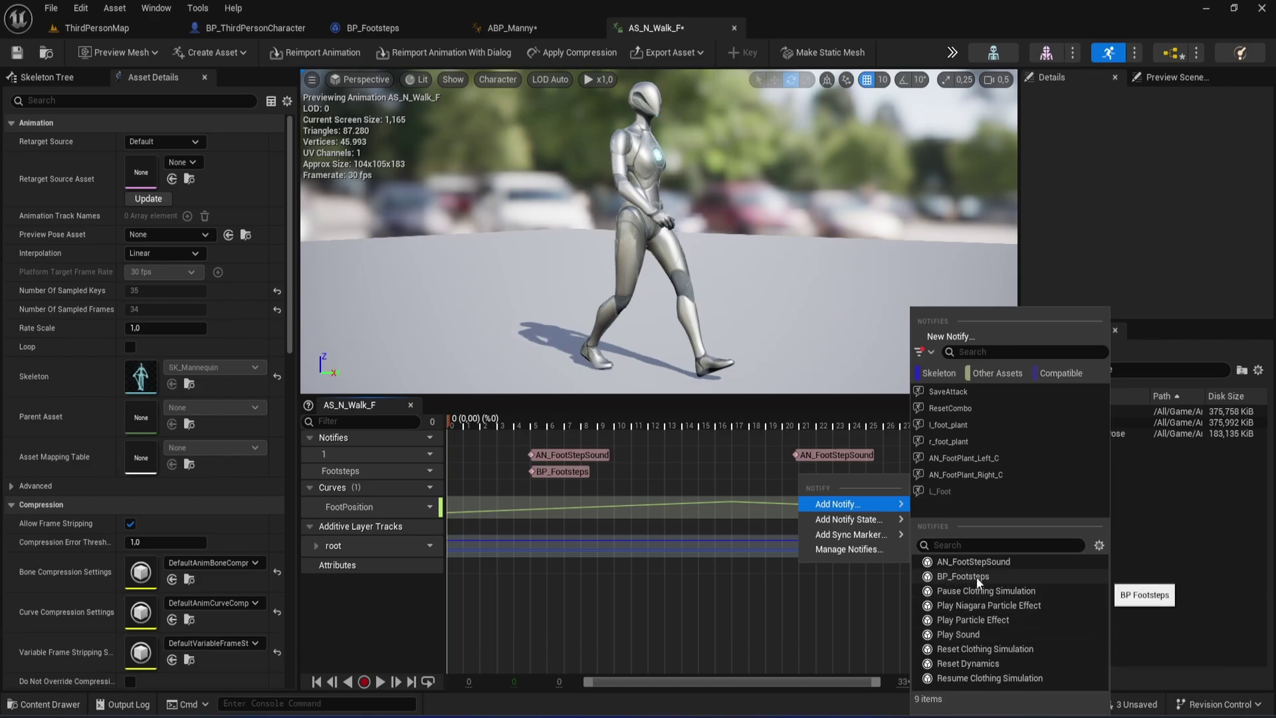
pyautogui.click(949, 577)
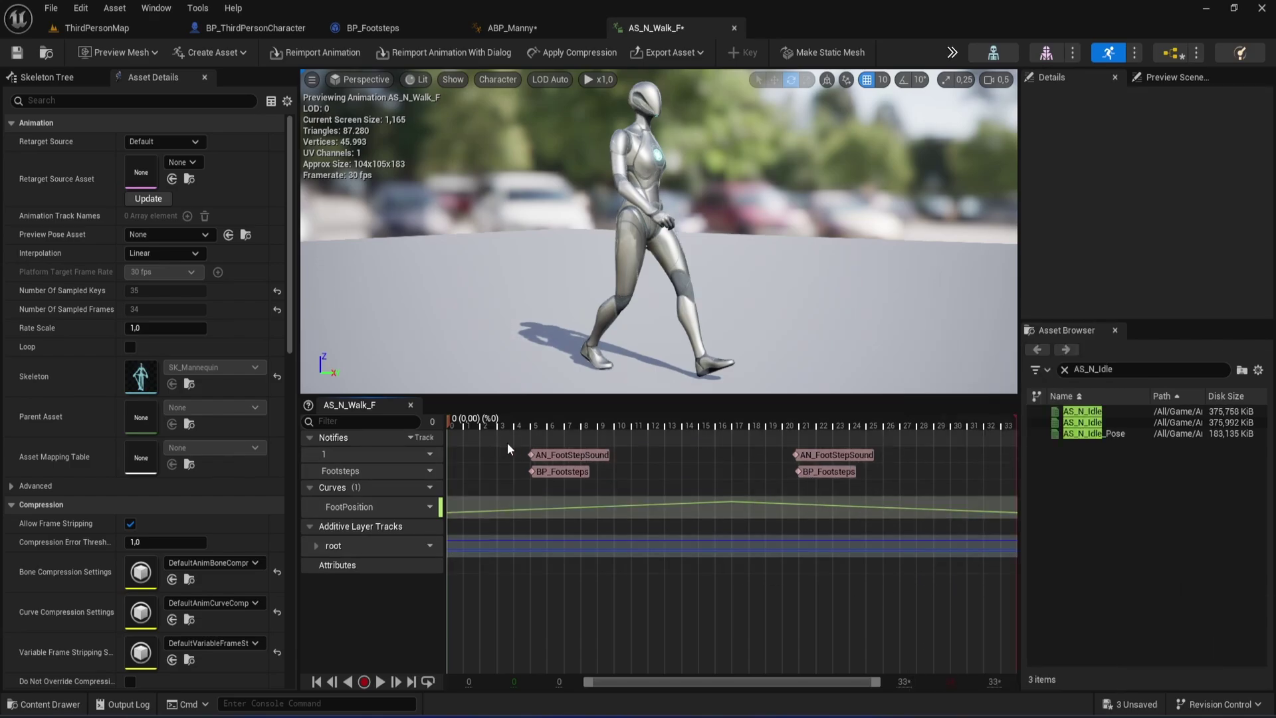
pyautogui.moveTo(449, 424); pyautogui.dragTo(1051, 433)
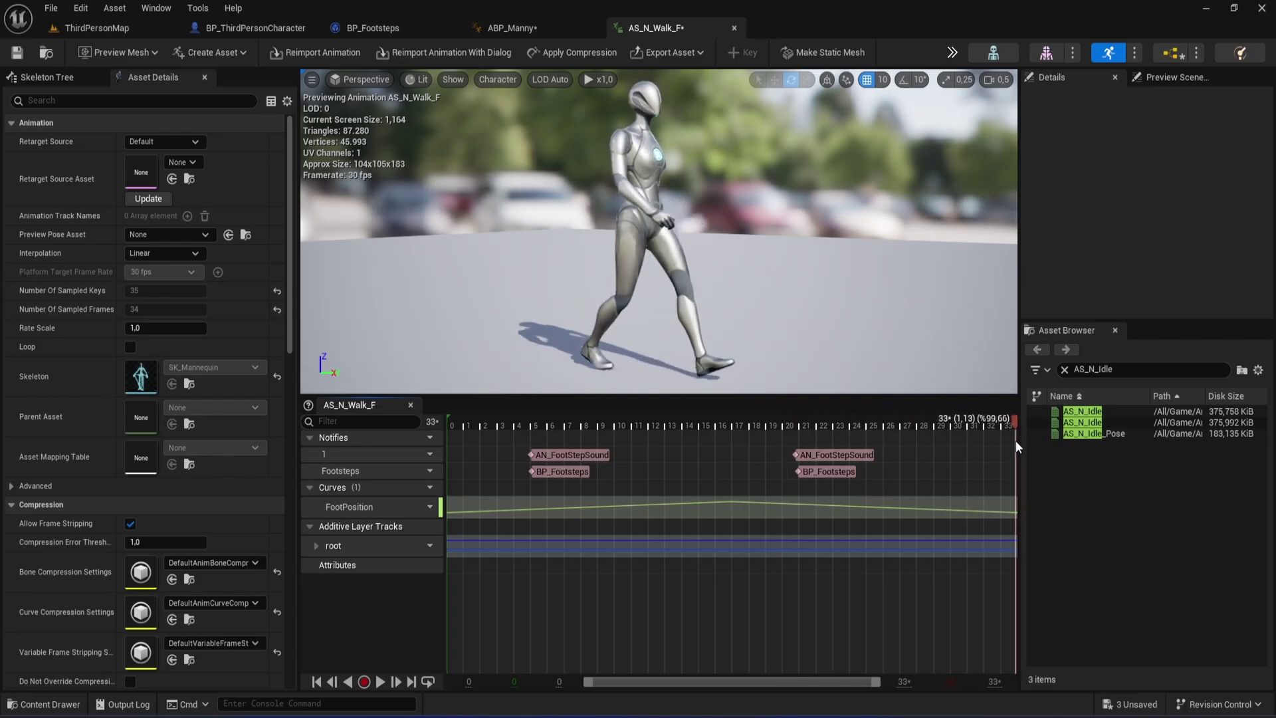
pyautogui.moveTo(1051, 432)
pyautogui.mouseDown()
pyautogui.moveTo(409, 419)
pyautogui.moveTo(287, 398)
pyautogui.mouseUp()
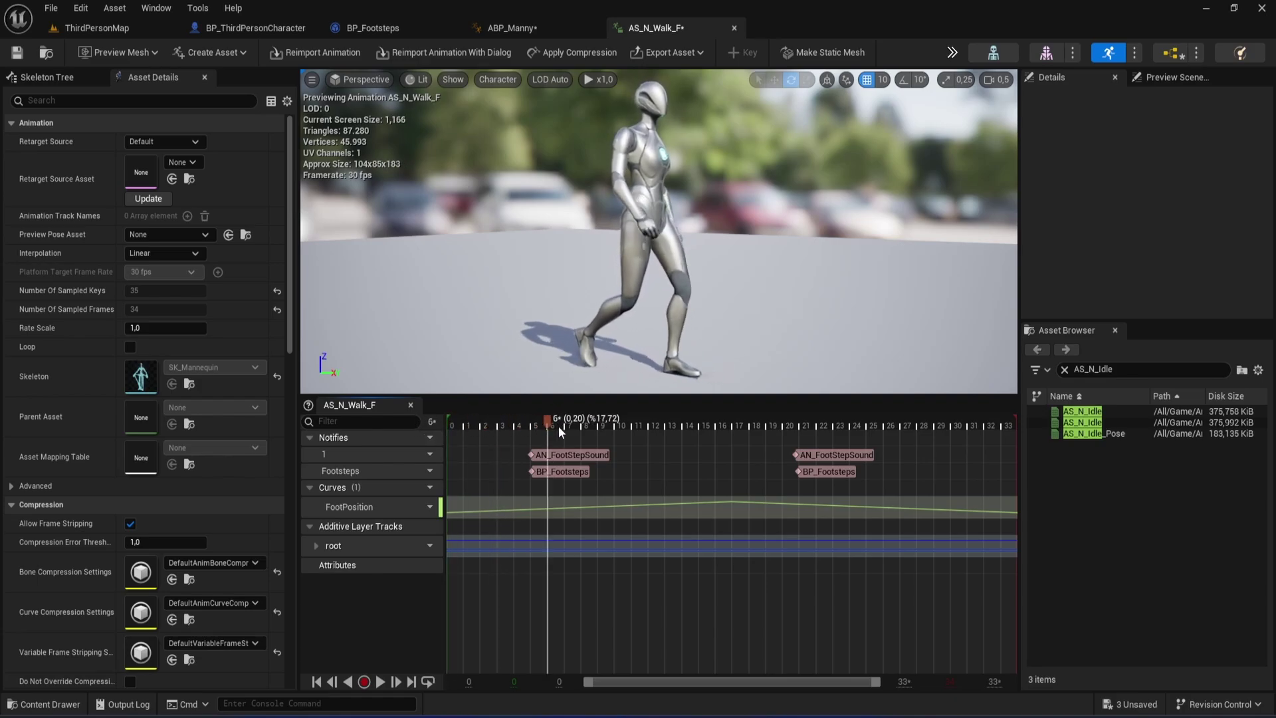
# Step: Save AS_N_Walk_F, then run and exit a standalone test walk in ThirdPersonMap
pyautogui.hotkey('ctrl', 's')
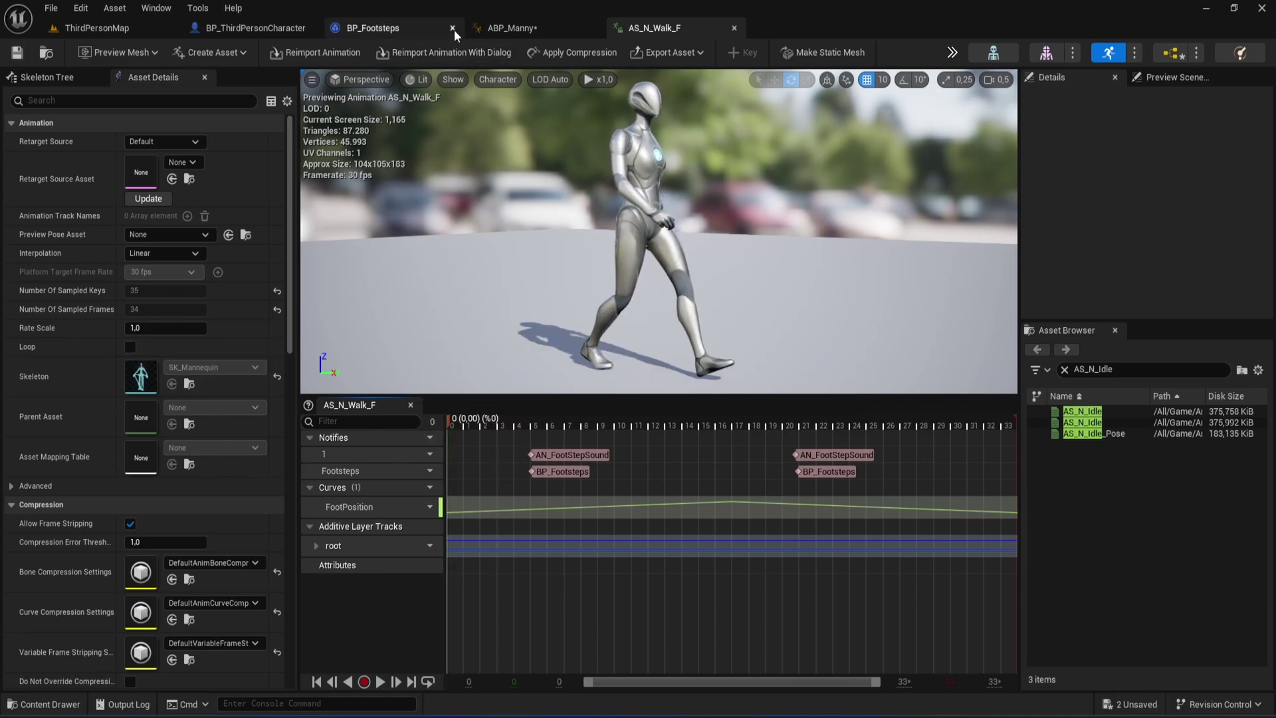
pyautogui.click(113, 30)
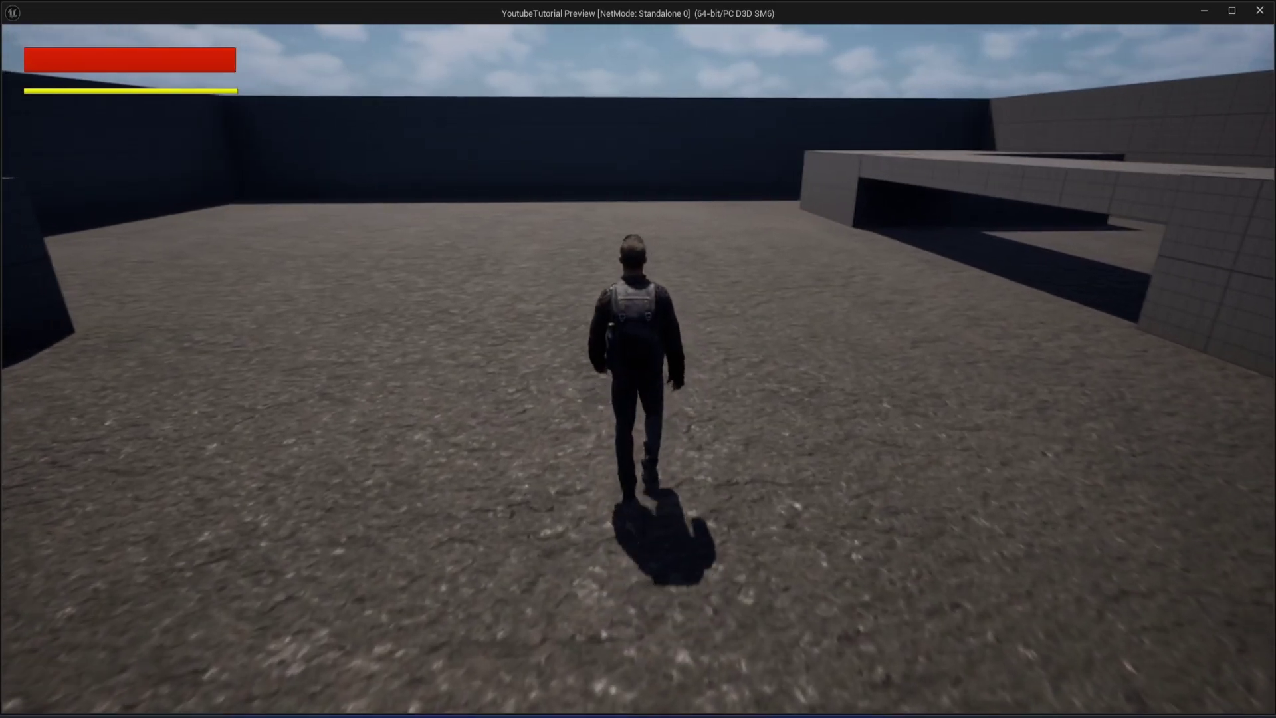
pyautogui.press('Escape')
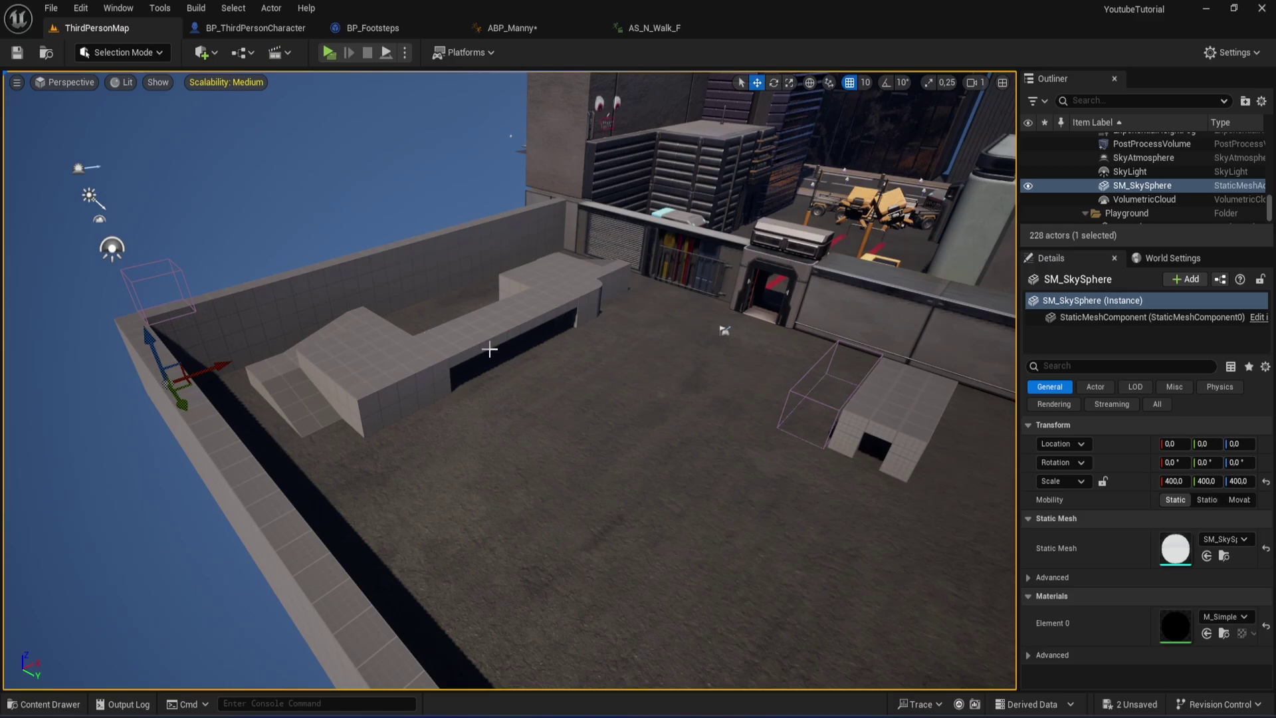
pyautogui.scroll(3, 490, 349)
pyautogui.scroll(2, 504, 353)
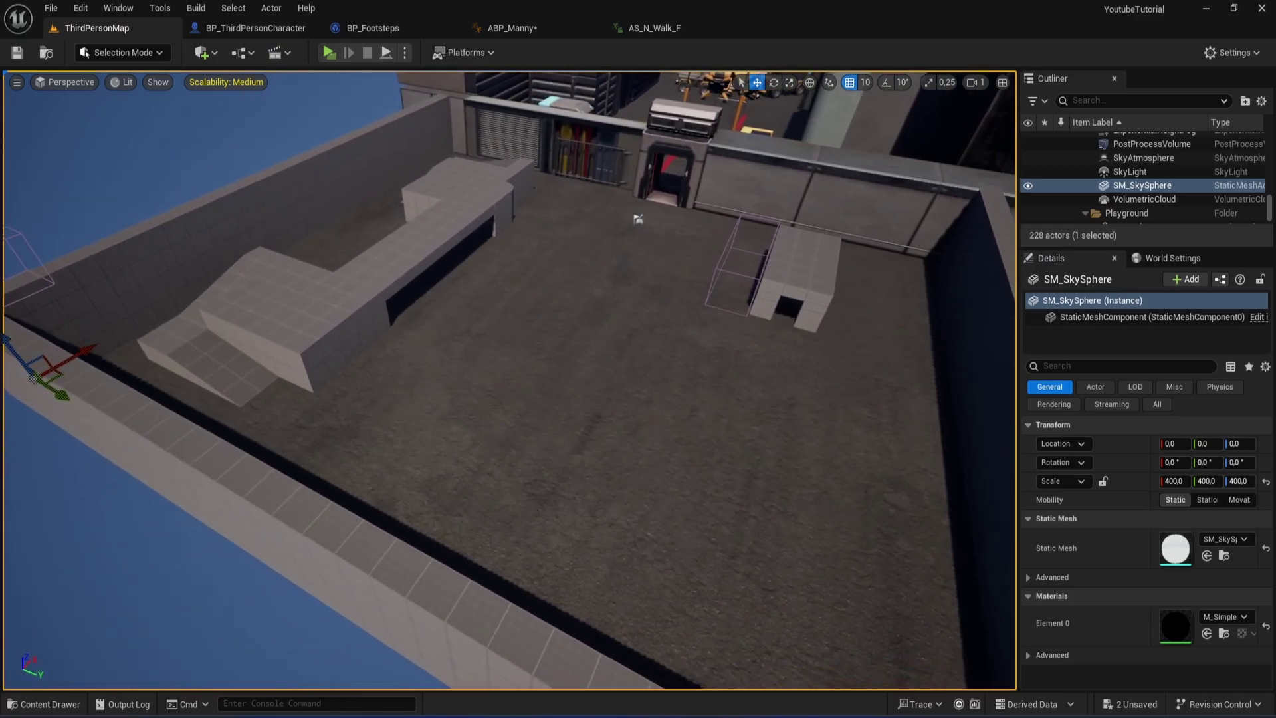
# Step: Select SM_Ramp5, show all Details properties, and open its Collision Phys Material Override list
pyautogui.click(531, 366)
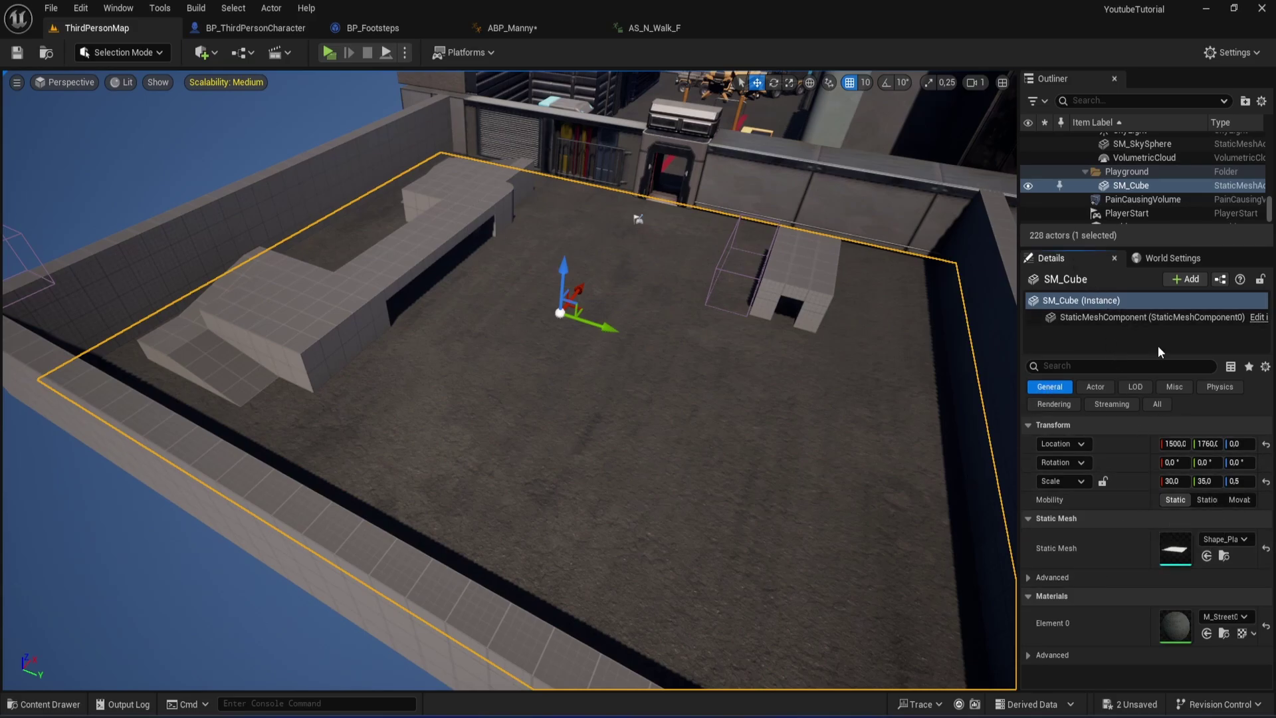
pyautogui.moveTo(1158, 245); pyautogui.dragTo(1159, 225)
pyautogui.click(223, 368)
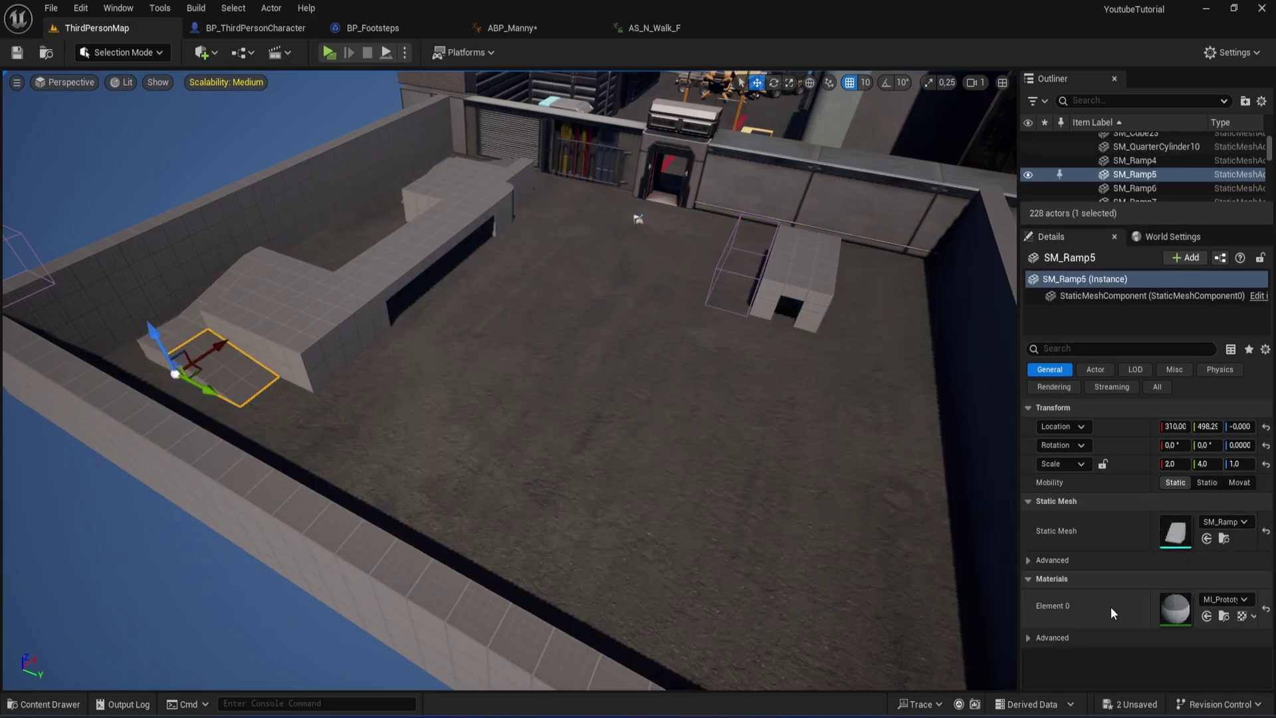
pyautogui.click(1031, 639)
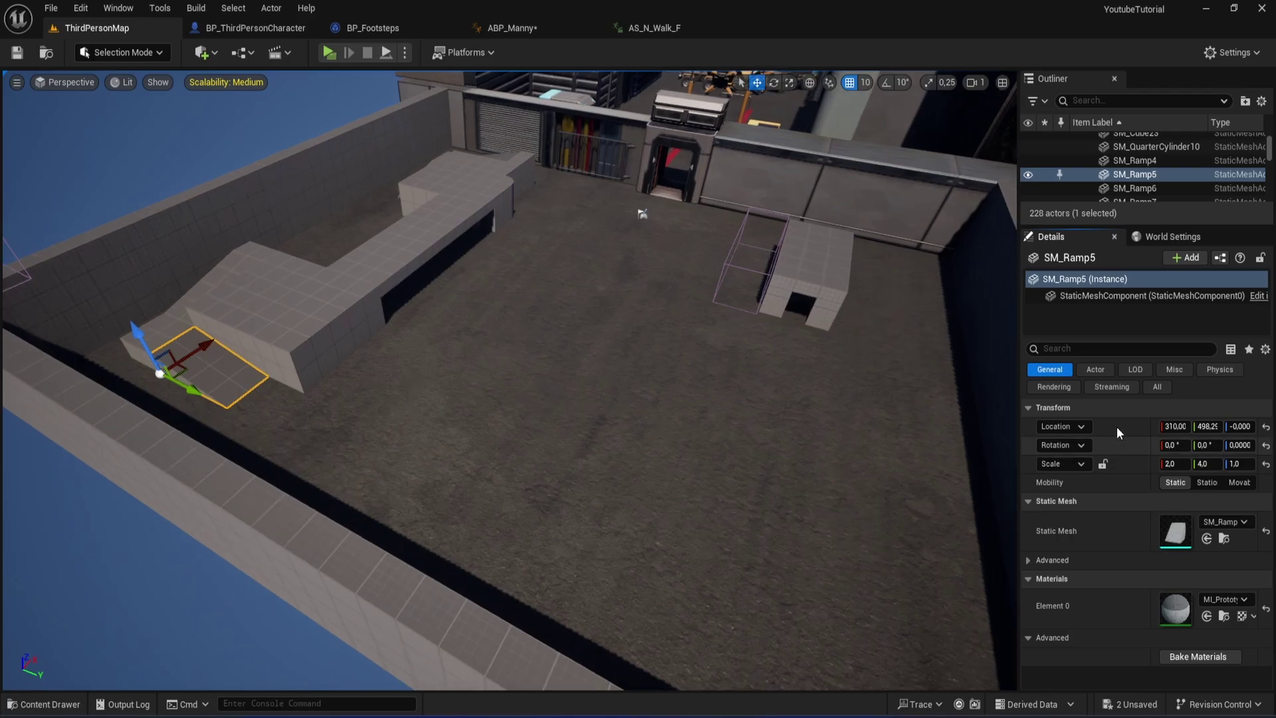
pyautogui.click(1220, 369)
pyautogui.click(1156, 386)
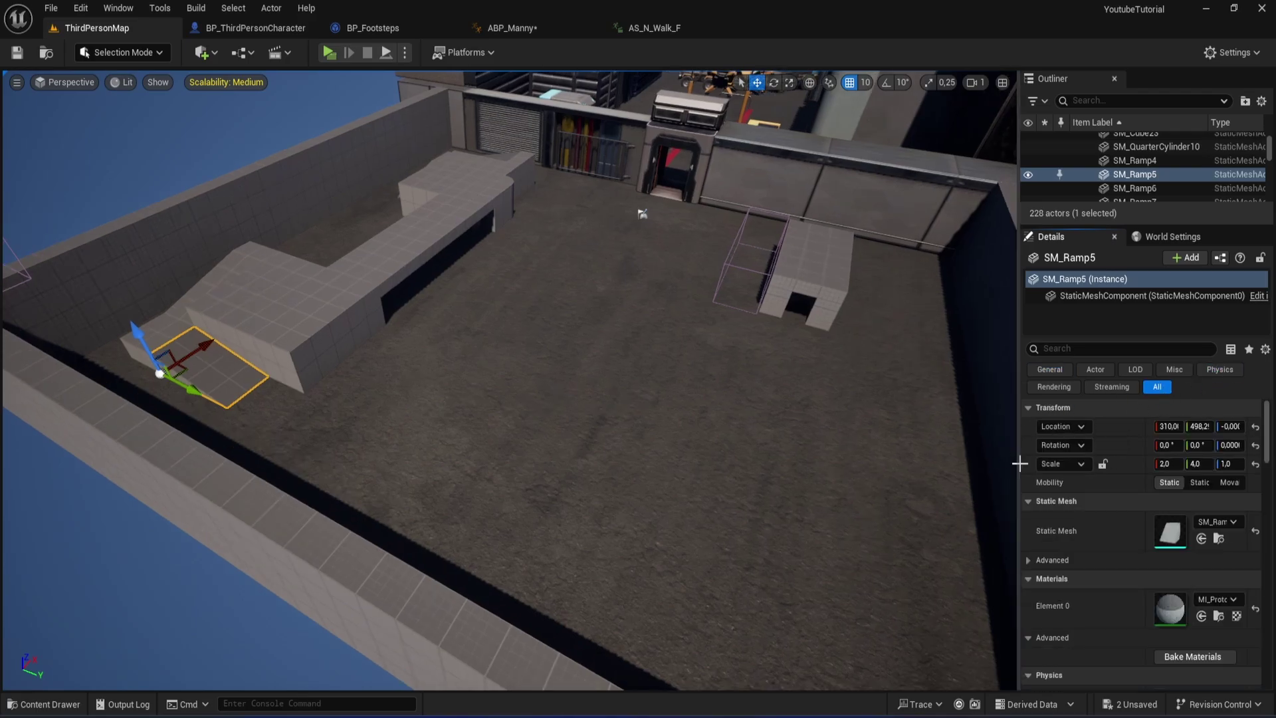
pyautogui.scroll(-3, 1140, 458)
pyautogui.click(1219, 368)
pyautogui.click(1166, 387)
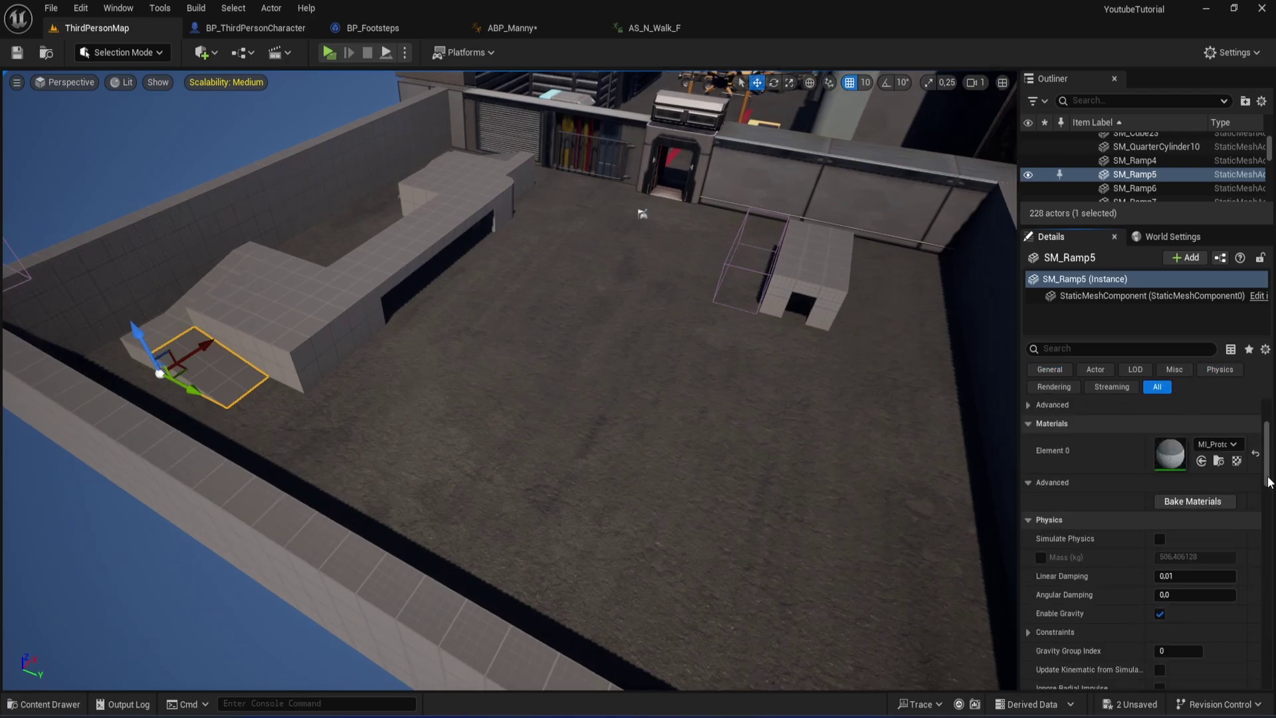
pyautogui.moveTo(1268, 459)
pyautogui.mouseDown()
pyautogui.moveTo(1264, 607)
pyautogui.moveTo(1258, 503)
pyautogui.mouseUp()
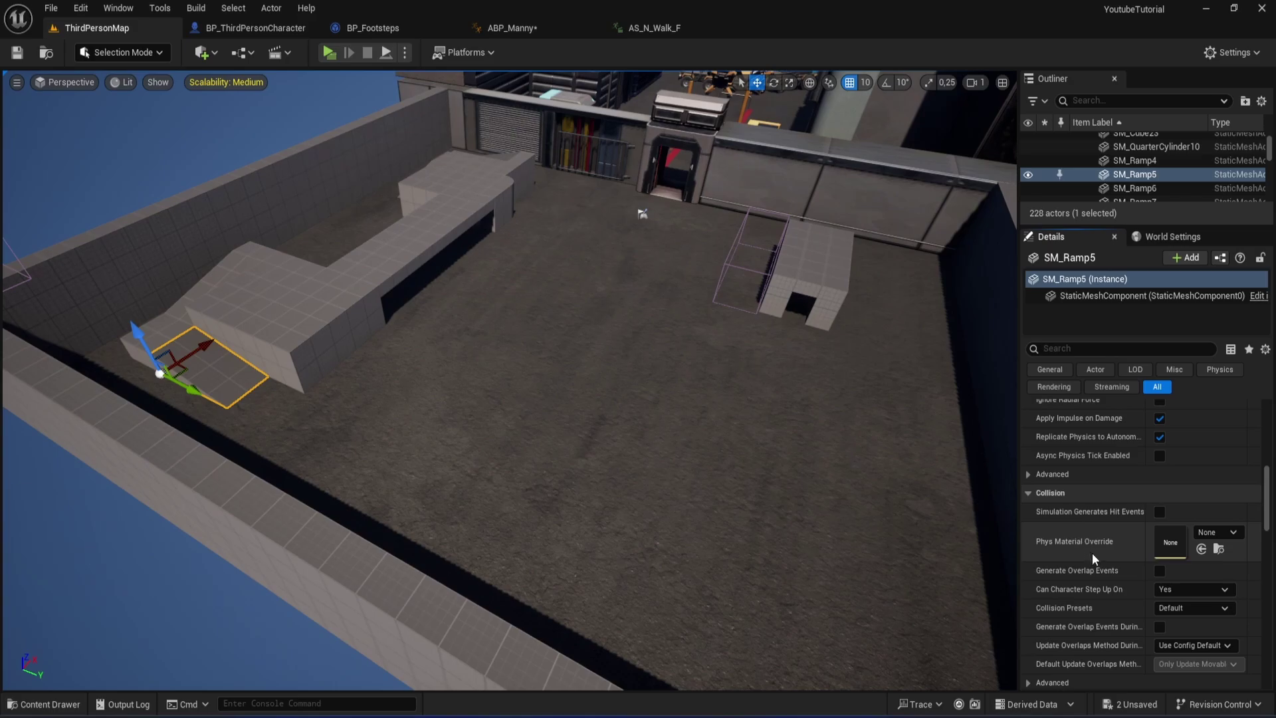
pyautogui.click(1213, 533)
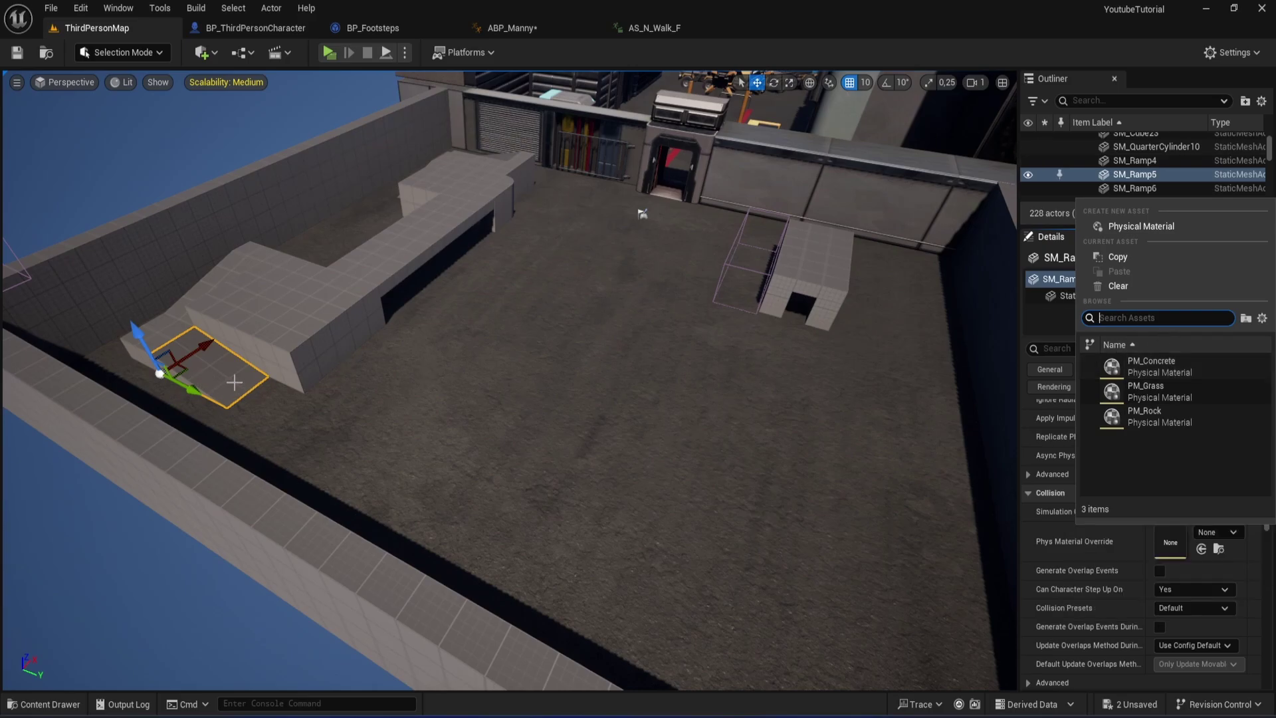
# Step: Assign PM_Concrete to the ramp, PM_Grass to the floor, and PM_Rock to SM_Cube15
pyautogui.click(1185, 369)
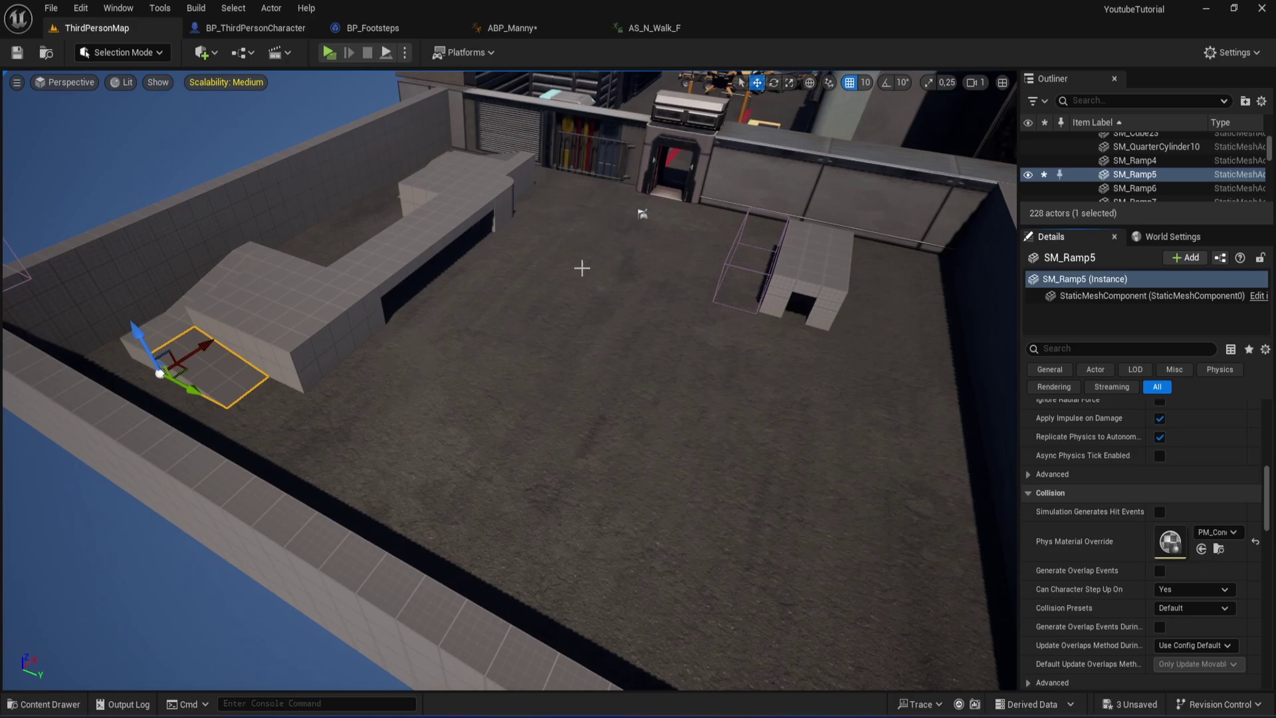
pyautogui.click(864, 398)
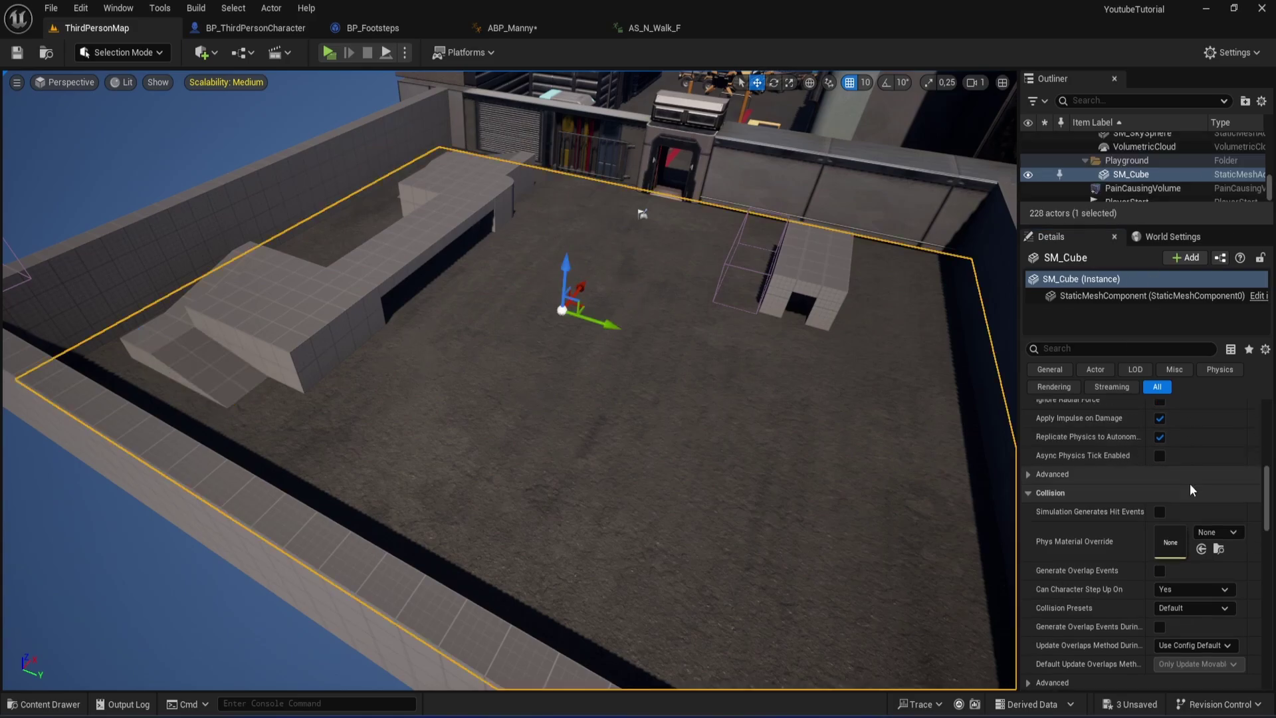
pyautogui.click(1215, 532)
pyautogui.click(1209, 393)
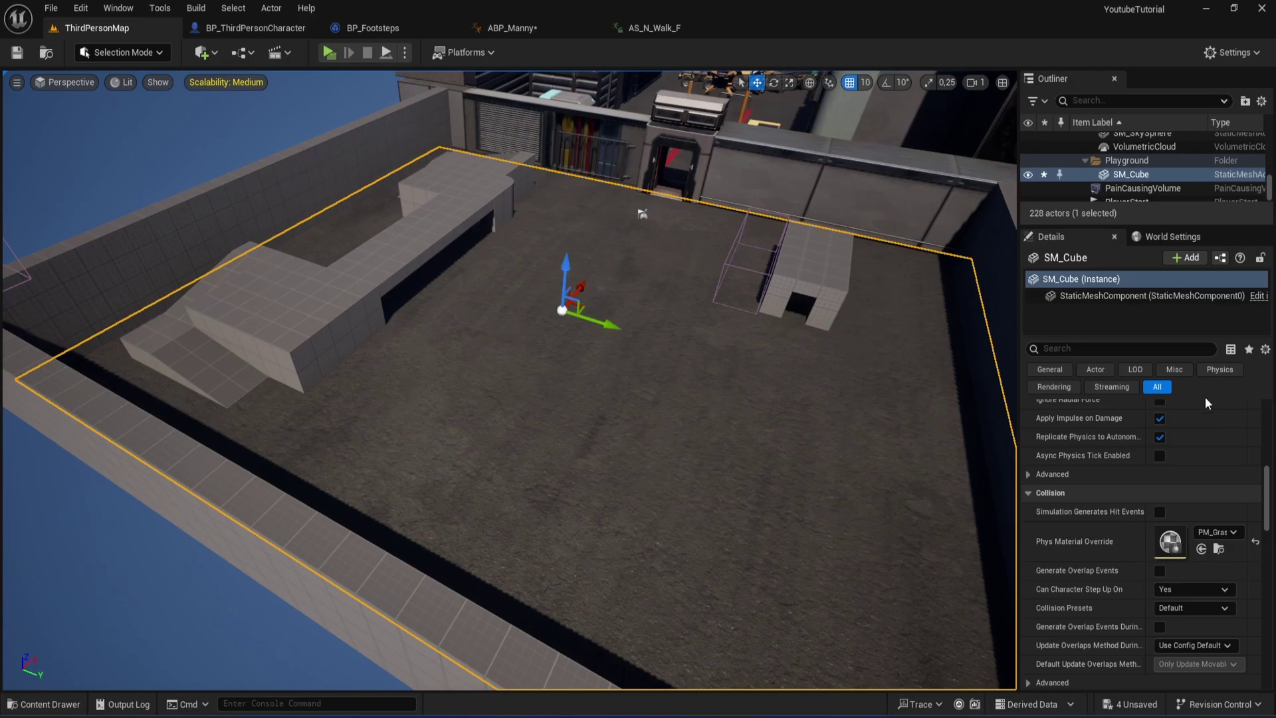
pyautogui.click(316, 303)
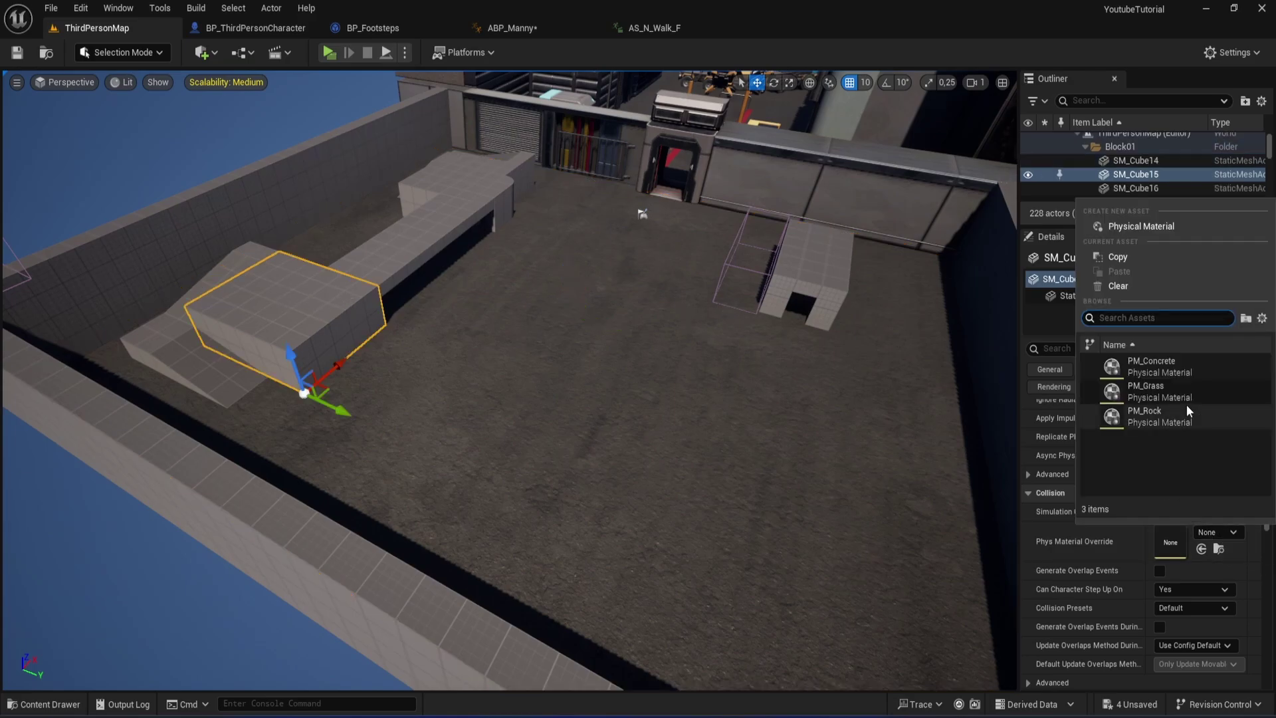
pyautogui.click(1164, 419)
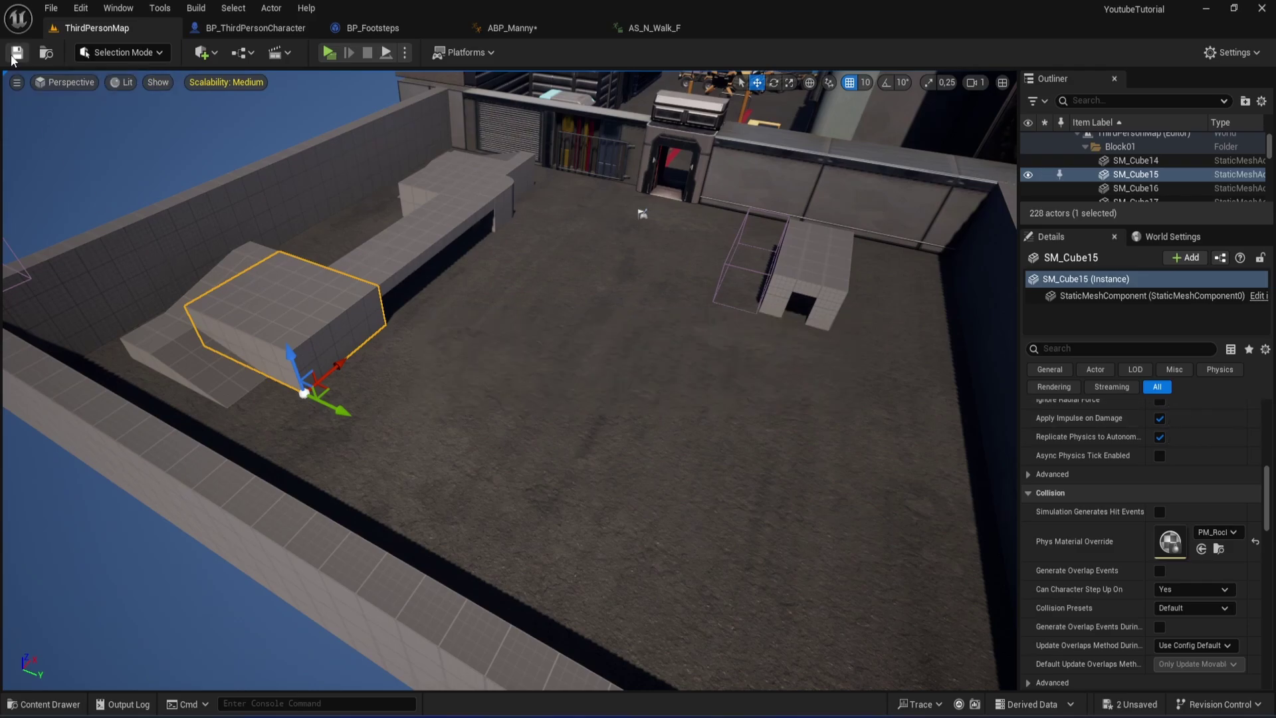
# Step: Give SM_Ramp4, SM_Cube16 and SM_Cube14 the PM_Concrete physical material override
pyautogui.click(191, 346)
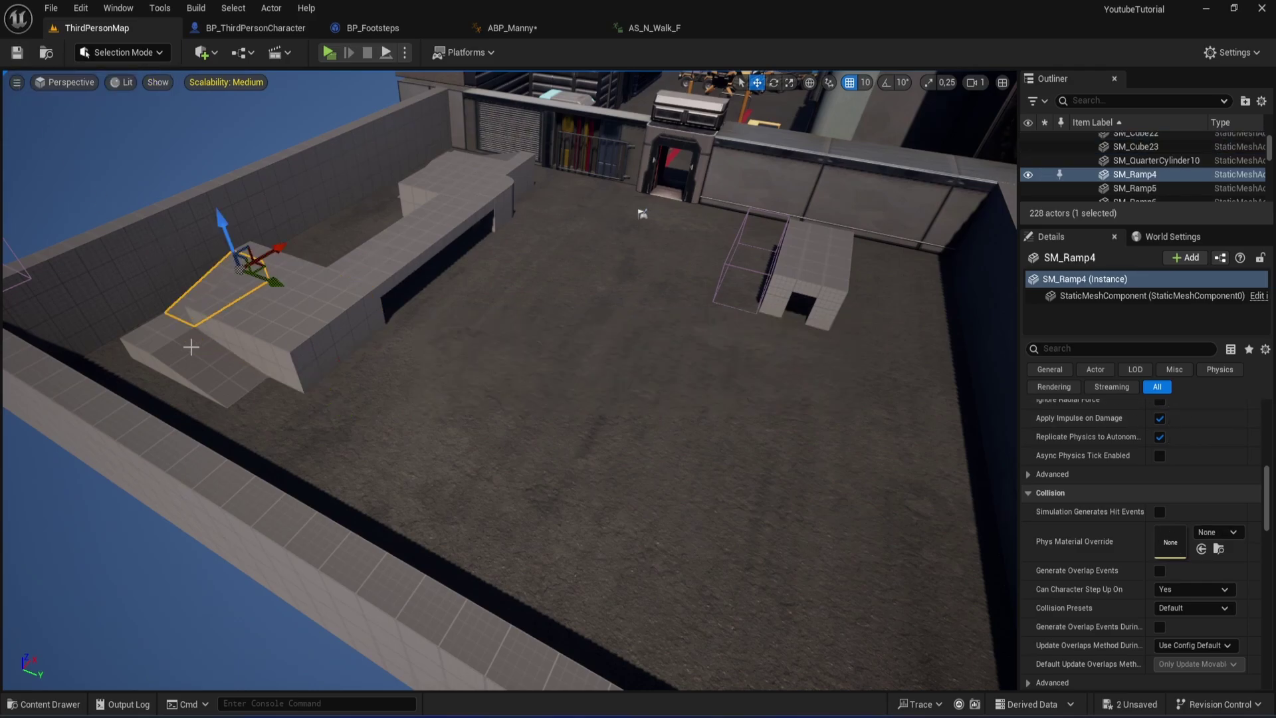
pyautogui.keyDown('ctrl'); pyautogui.click(159, 335); pyautogui.keyUp('ctrl')
pyautogui.keyDown('ctrl'); pyautogui.click(253, 255); pyautogui.keyUp('ctrl')
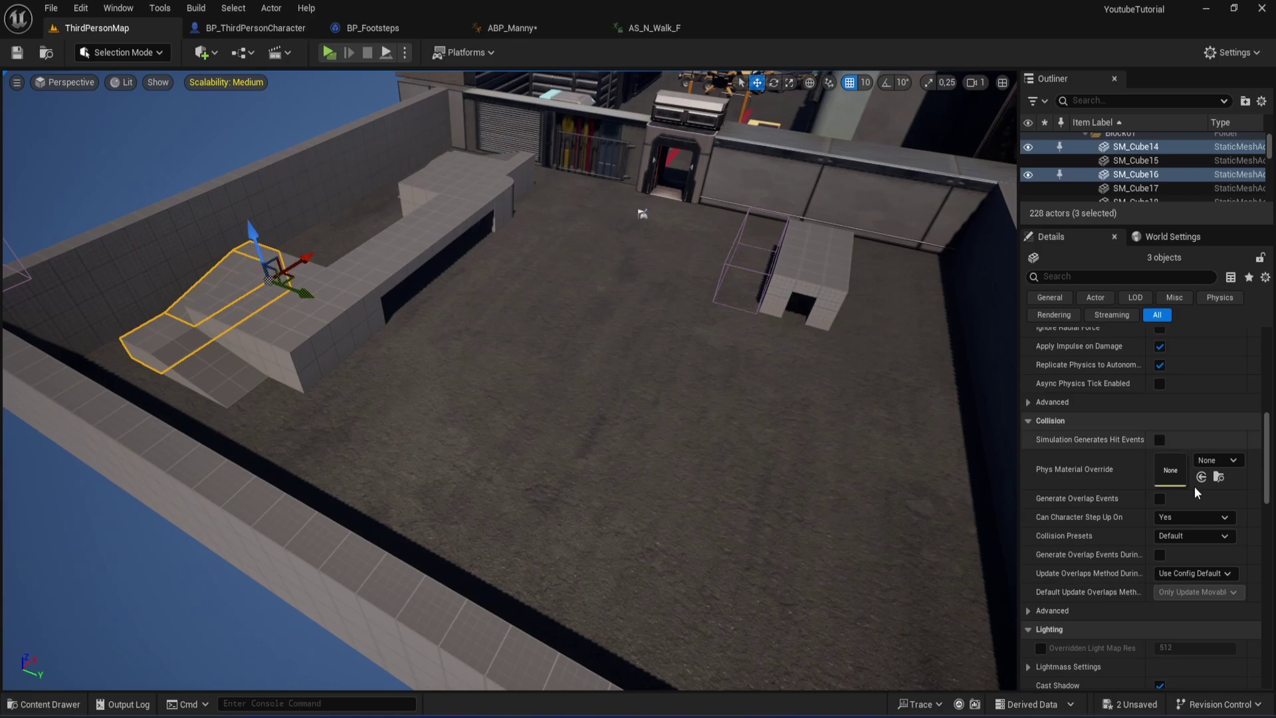
pyautogui.click(1220, 460)
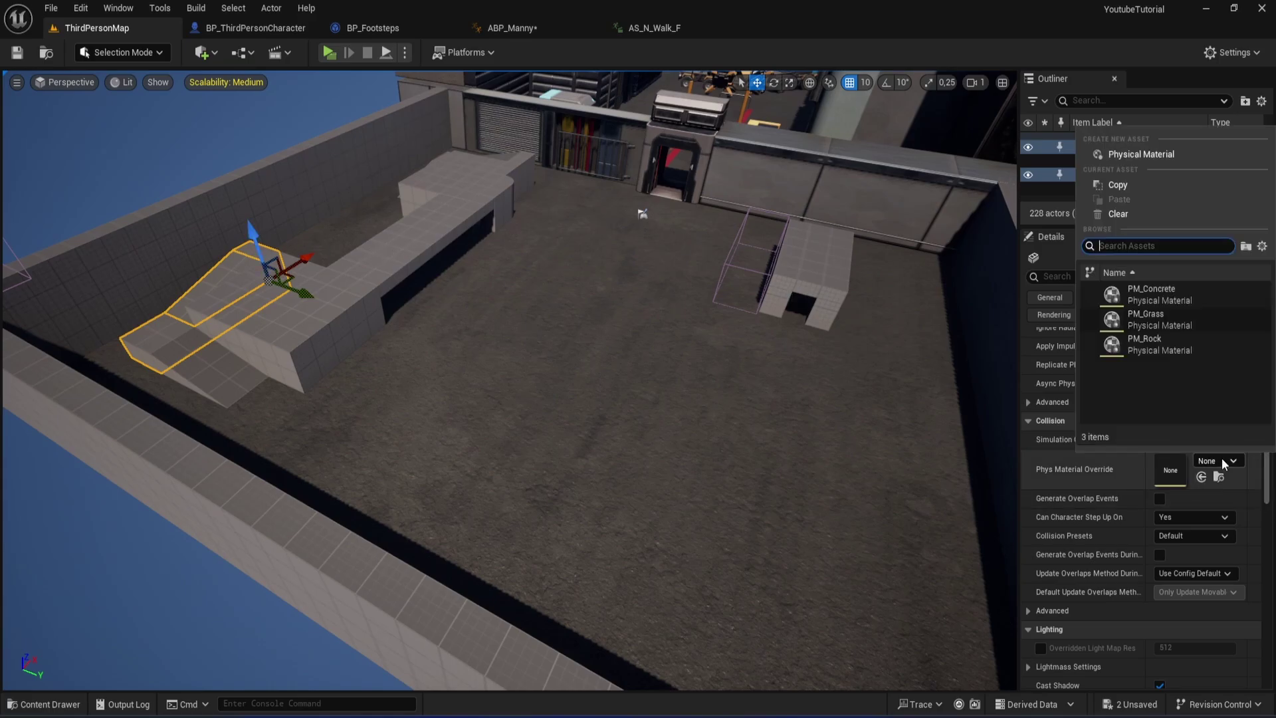
pyautogui.click(1173, 298)
# Step: Give the lower box, long ledge and top piece the PM_Rock override
pyautogui.click(313, 316)
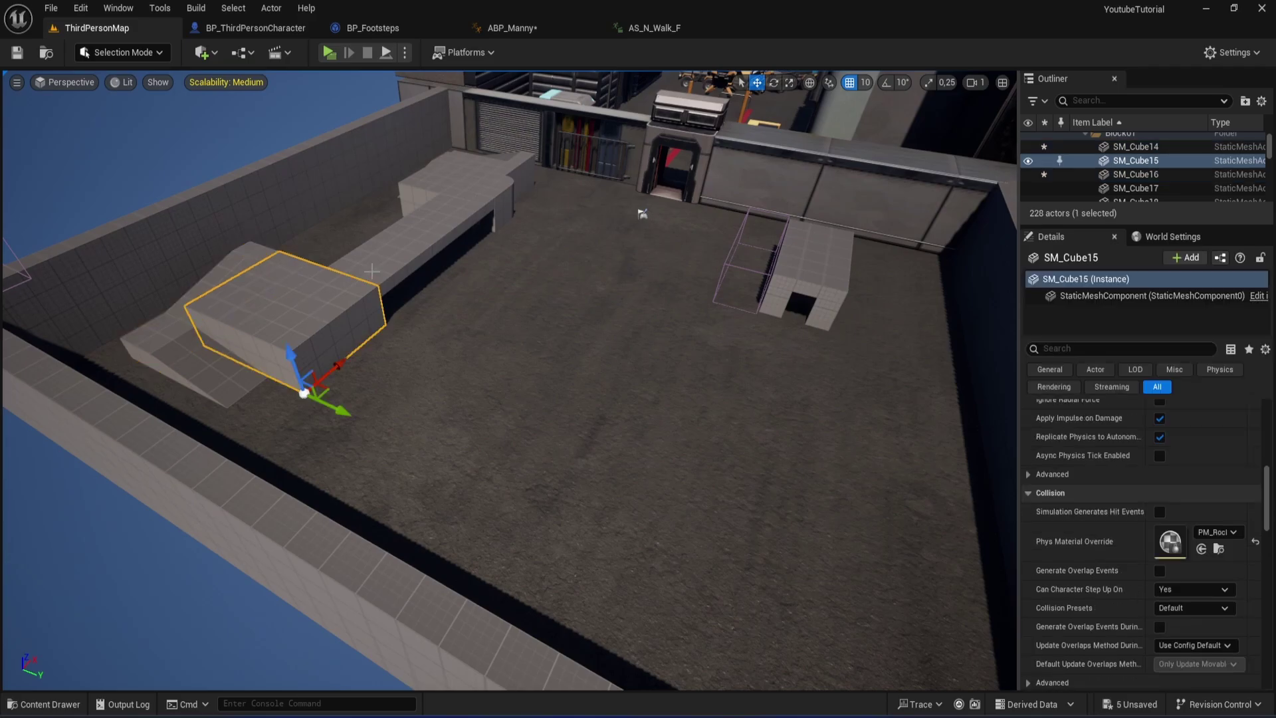
pyautogui.keyDown('ctrl'); pyautogui.click(415, 248); pyautogui.keyUp('ctrl')
pyautogui.keyDown('ctrl'); pyautogui.click(436, 171); pyautogui.keyUp('ctrl')
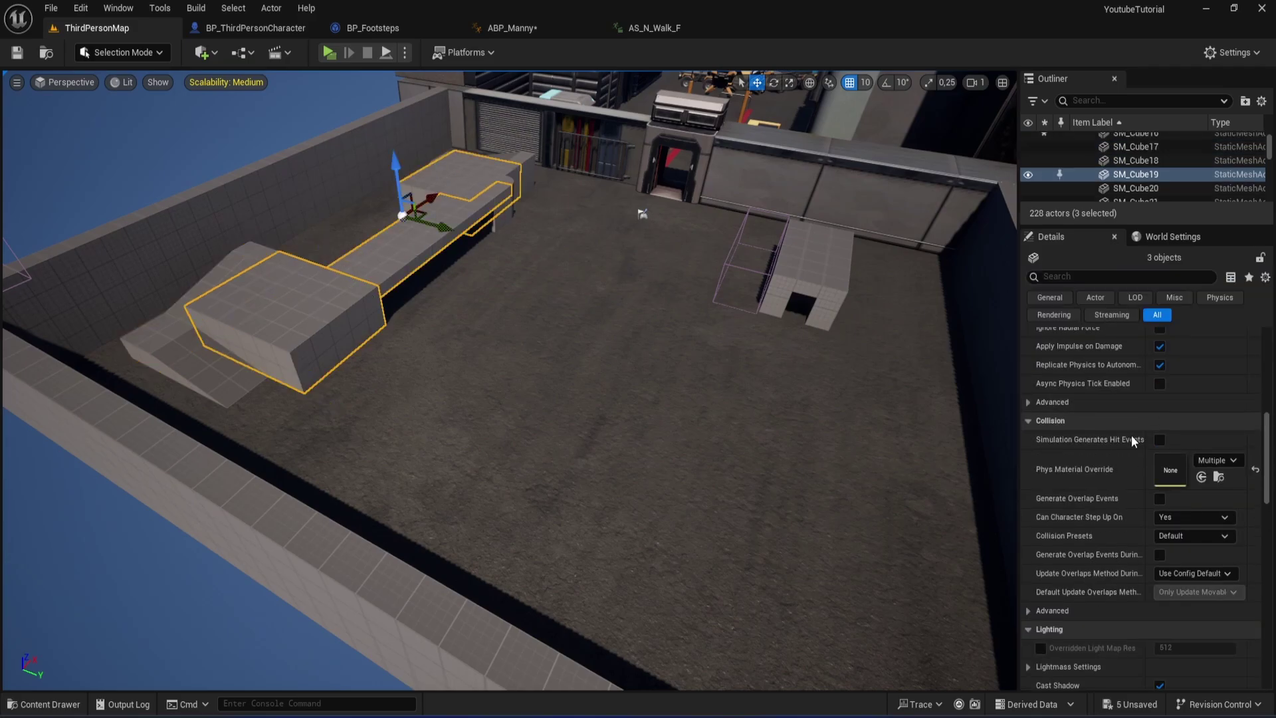
pyautogui.click(1223, 460)
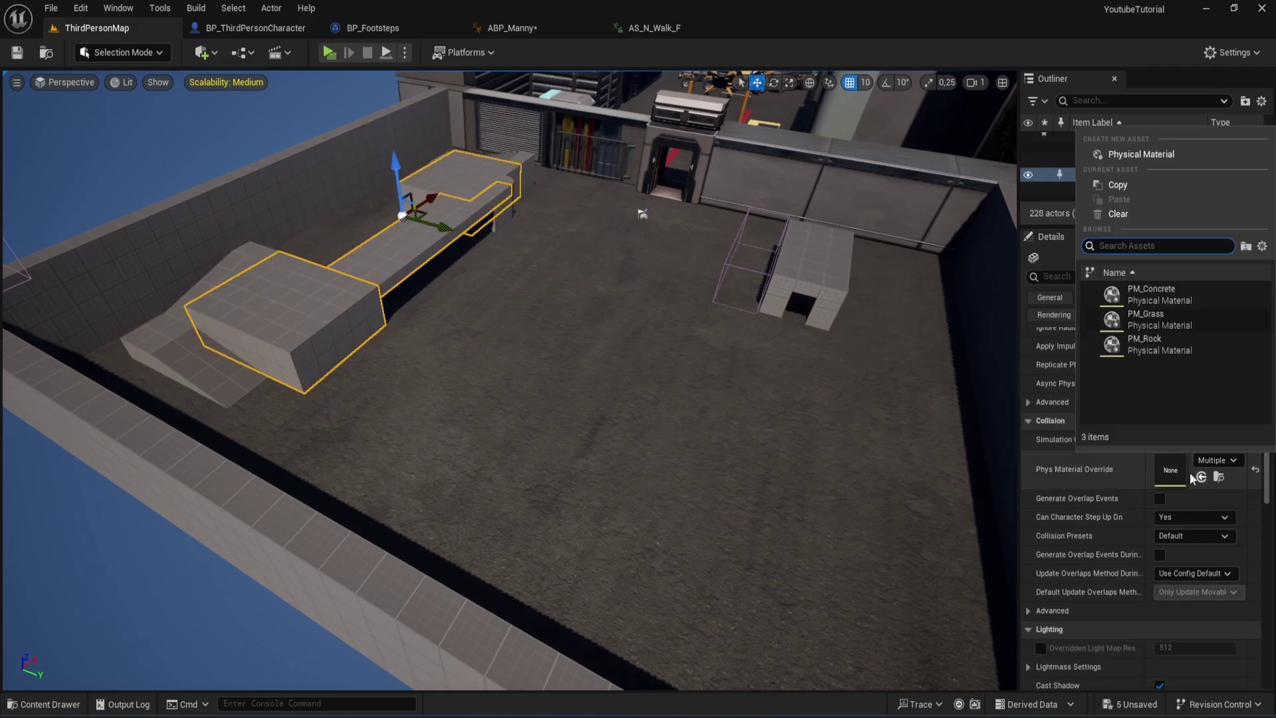
pyautogui.click(1167, 344)
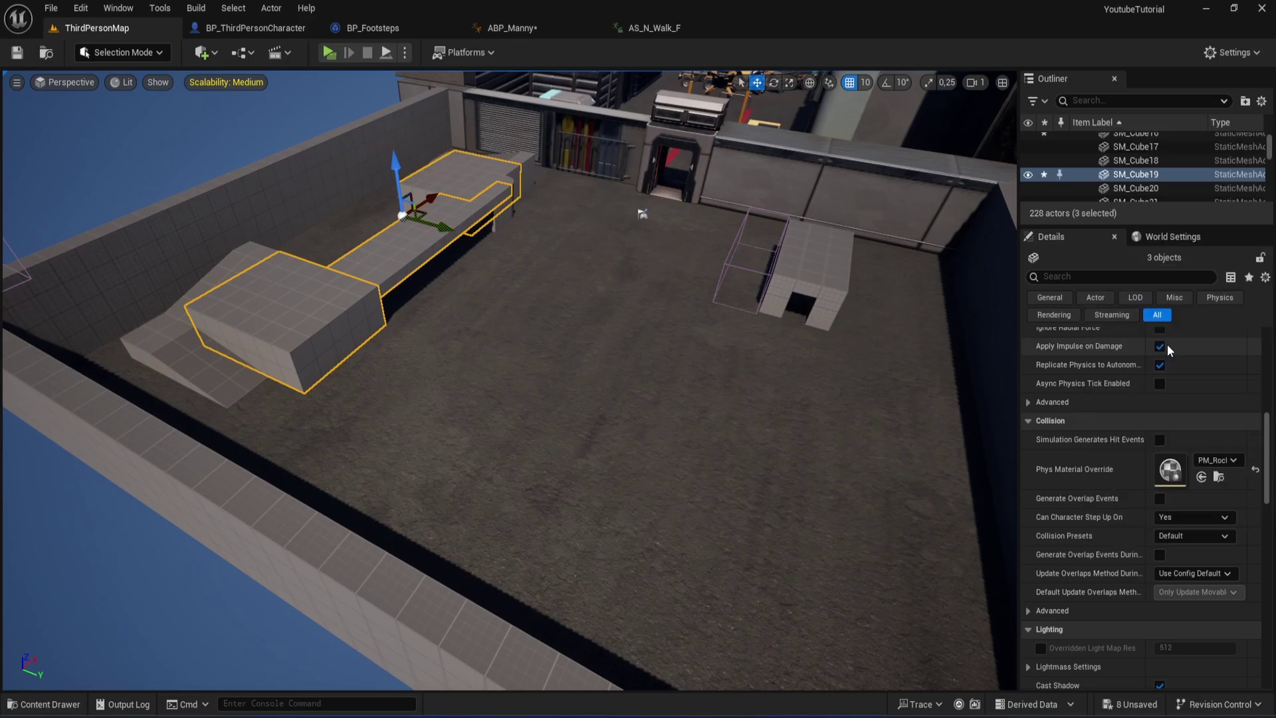
# Step: Give the lower ramp and upper box PM_Concrete, then save the level
pyautogui.moveTo(532, 398)
pyautogui.mouseDown(button='right')
pyautogui.moveTo(505, 372)
pyautogui.moveTo(531, 299)
pyautogui.mouseUp(button='right')
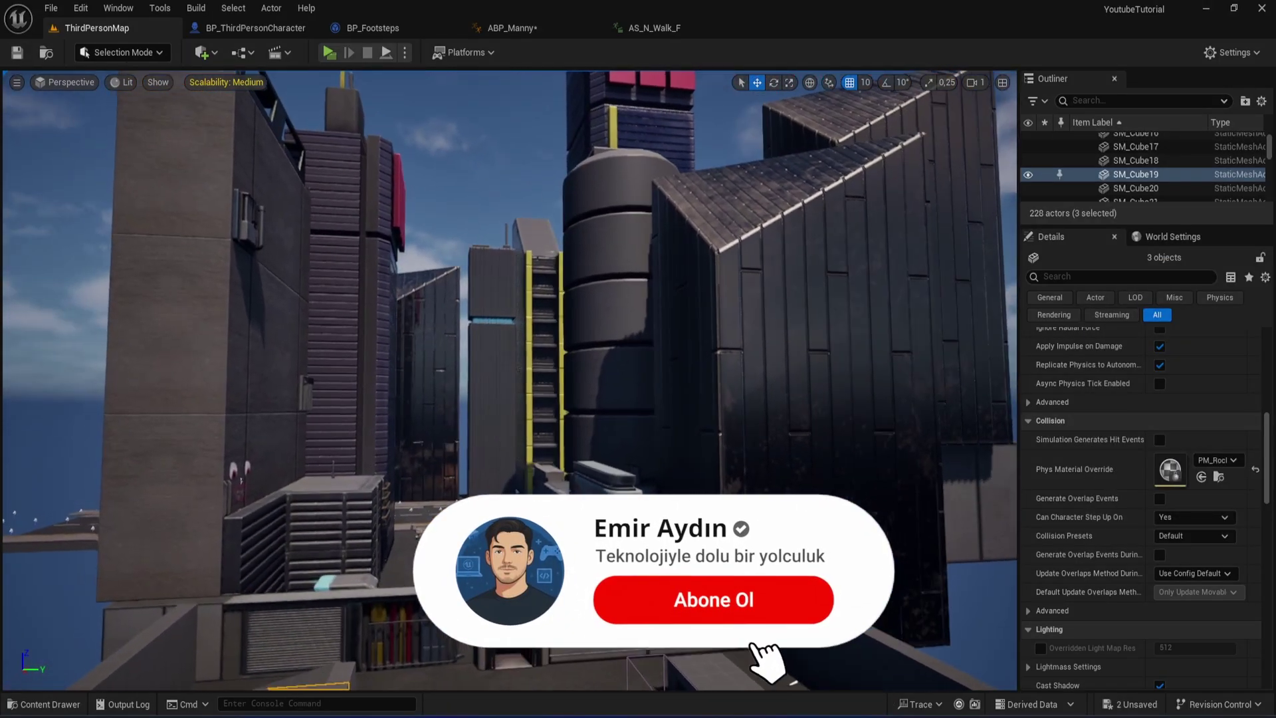
pyautogui.moveTo(553, 159); pyautogui.dragTo(553, 155, button='right')
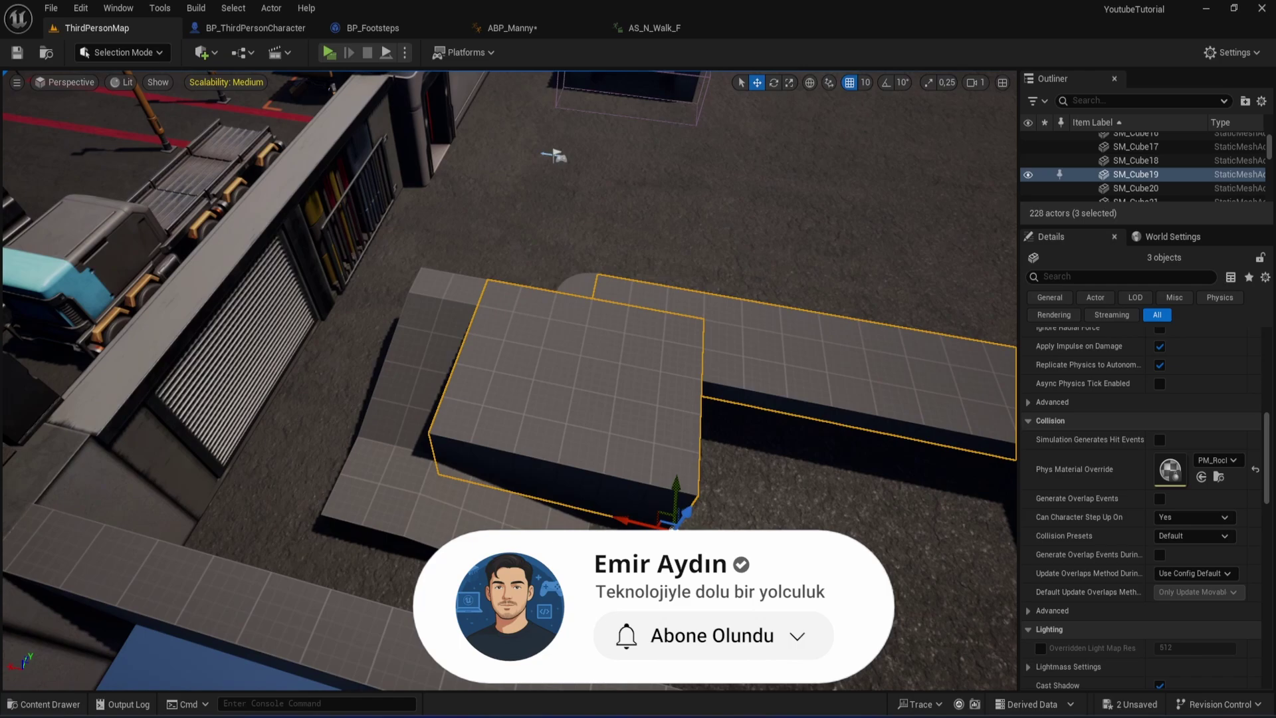
pyautogui.hotkey('ctrl', 'z')
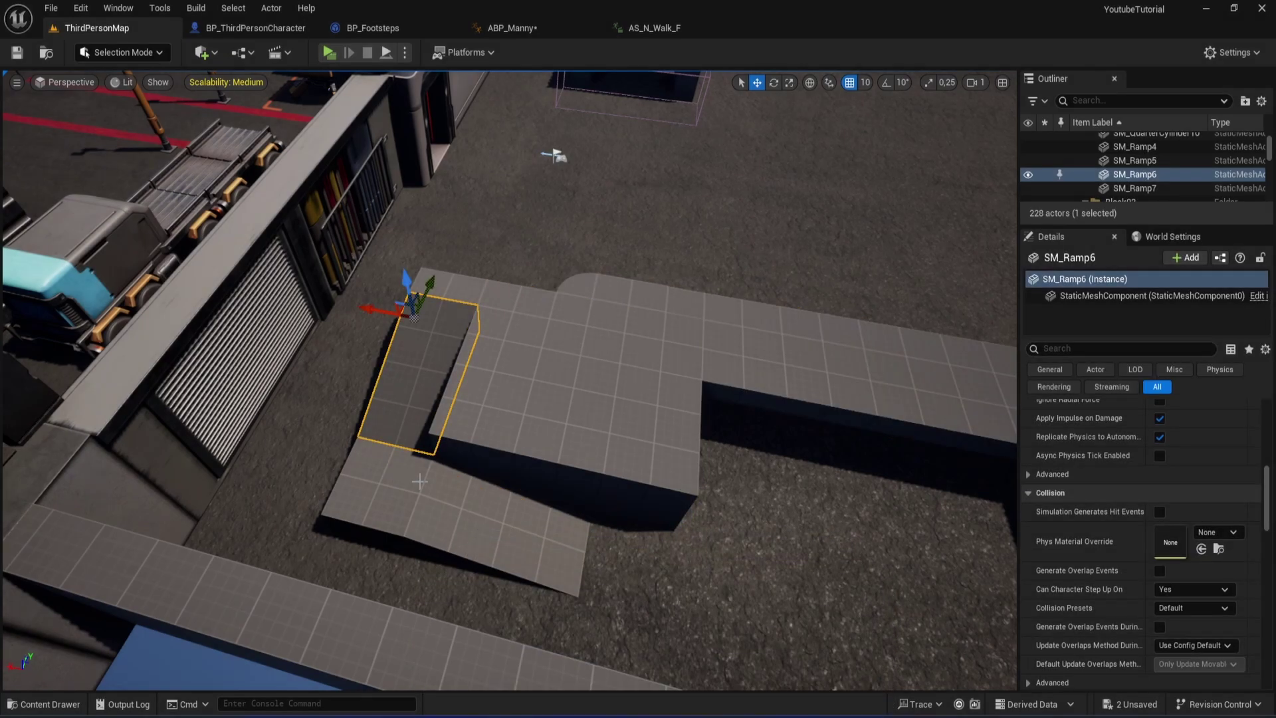
pyautogui.keyDown('ctrl'); pyautogui.click(511, 517); pyautogui.keyUp('ctrl')
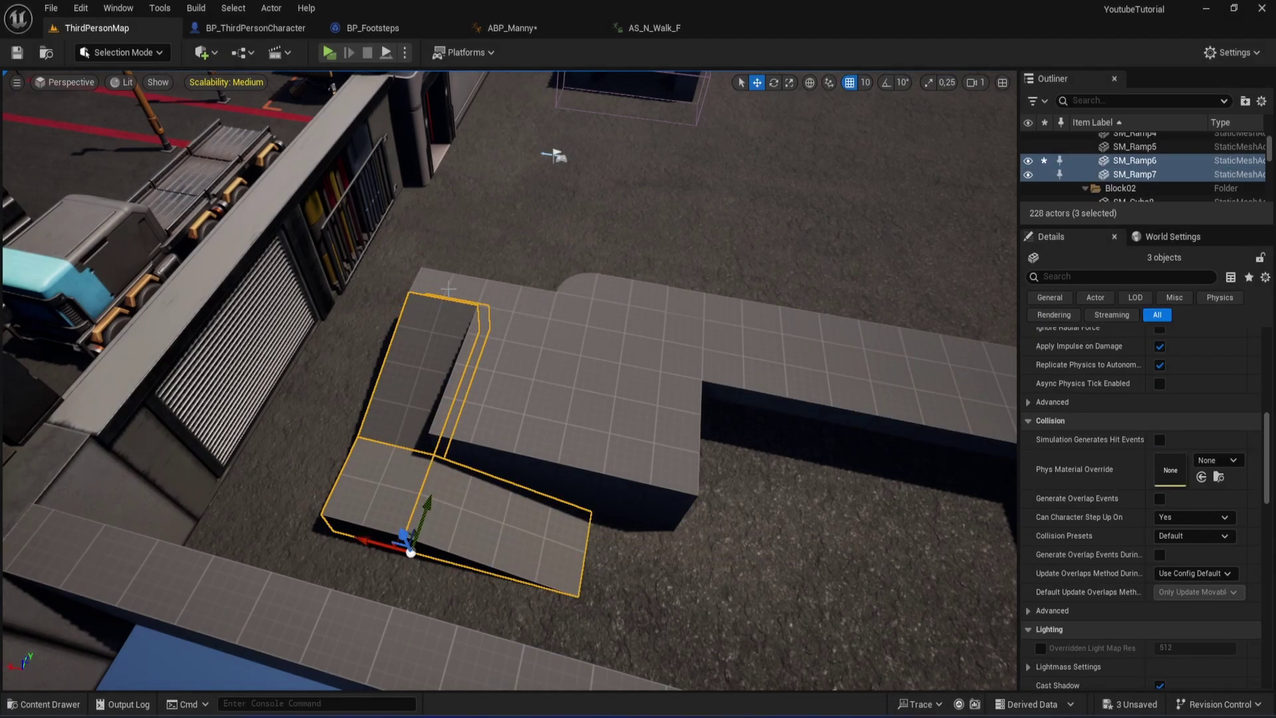
pyautogui.keyDown('ctrl'); pyautogui.click(449, 289); pyautogui.keyUp('ctrl')
pyautogui.click(1216, 460)
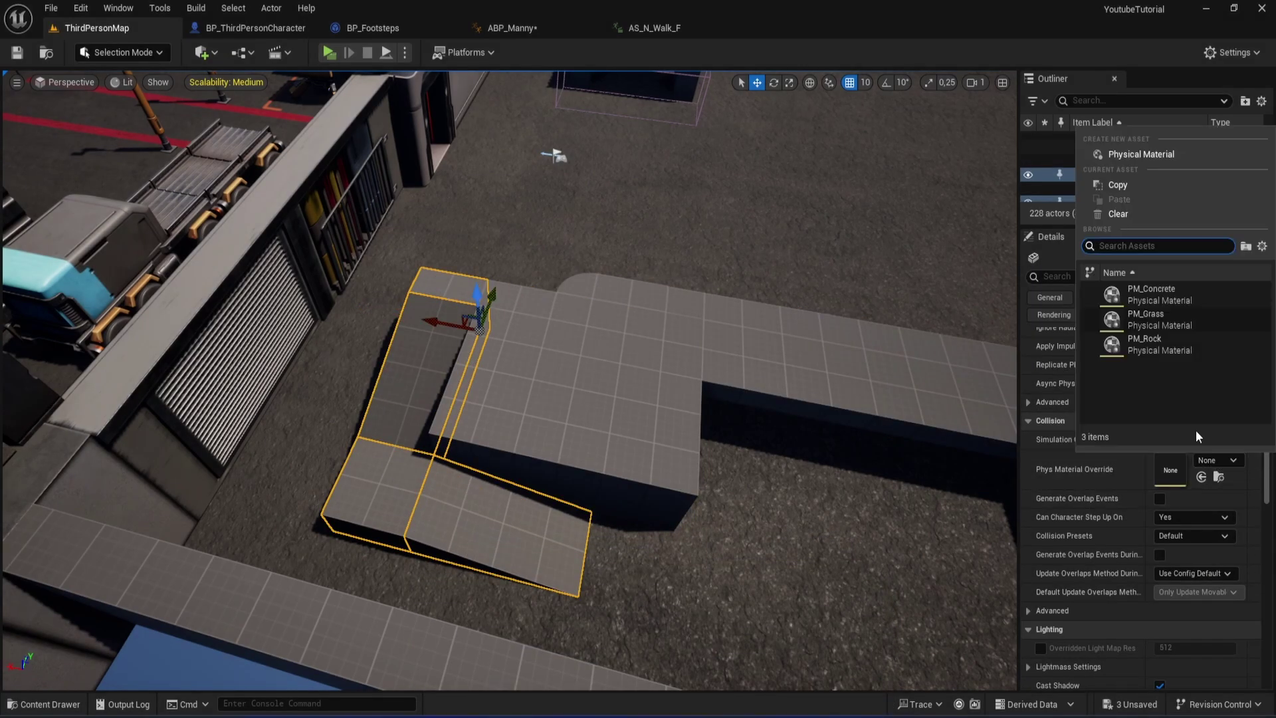
pyautogui.click(1183, 298)
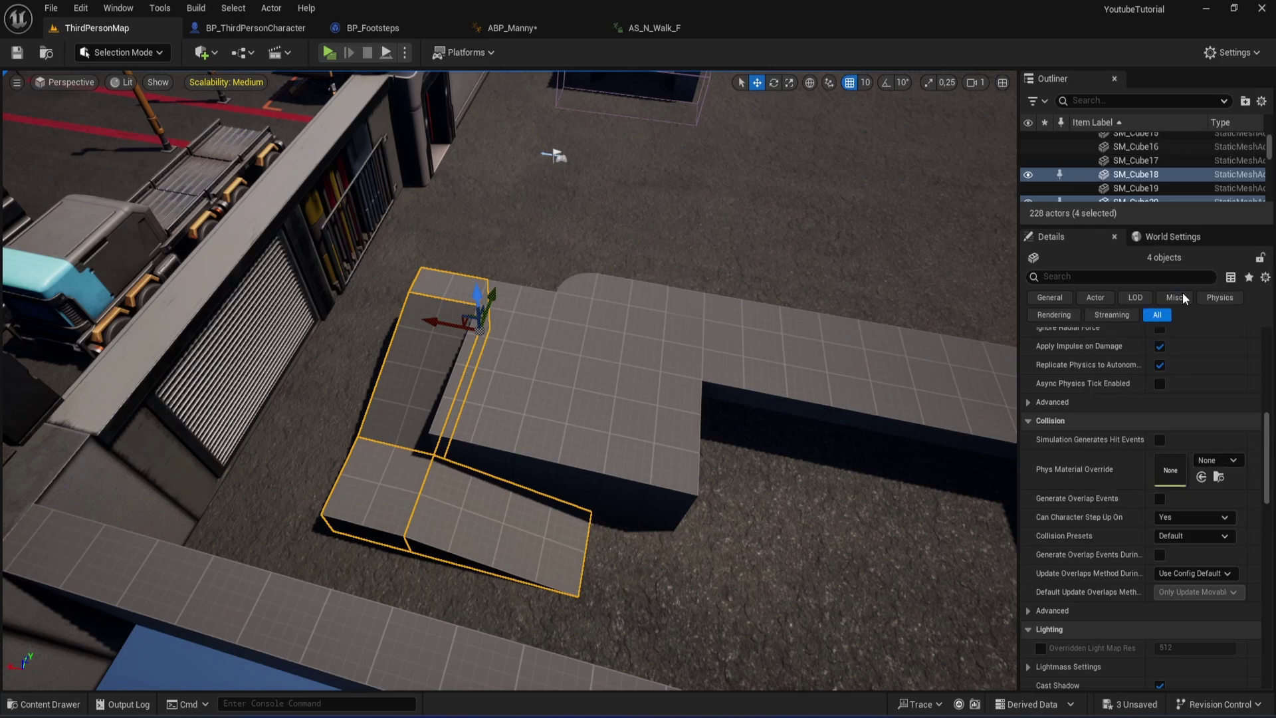
pyautogui.click(17, 52)
# Step: Play the level, walking and sprinting the character across the surfaces, then stop the test
pyautogui.click(333, 53)
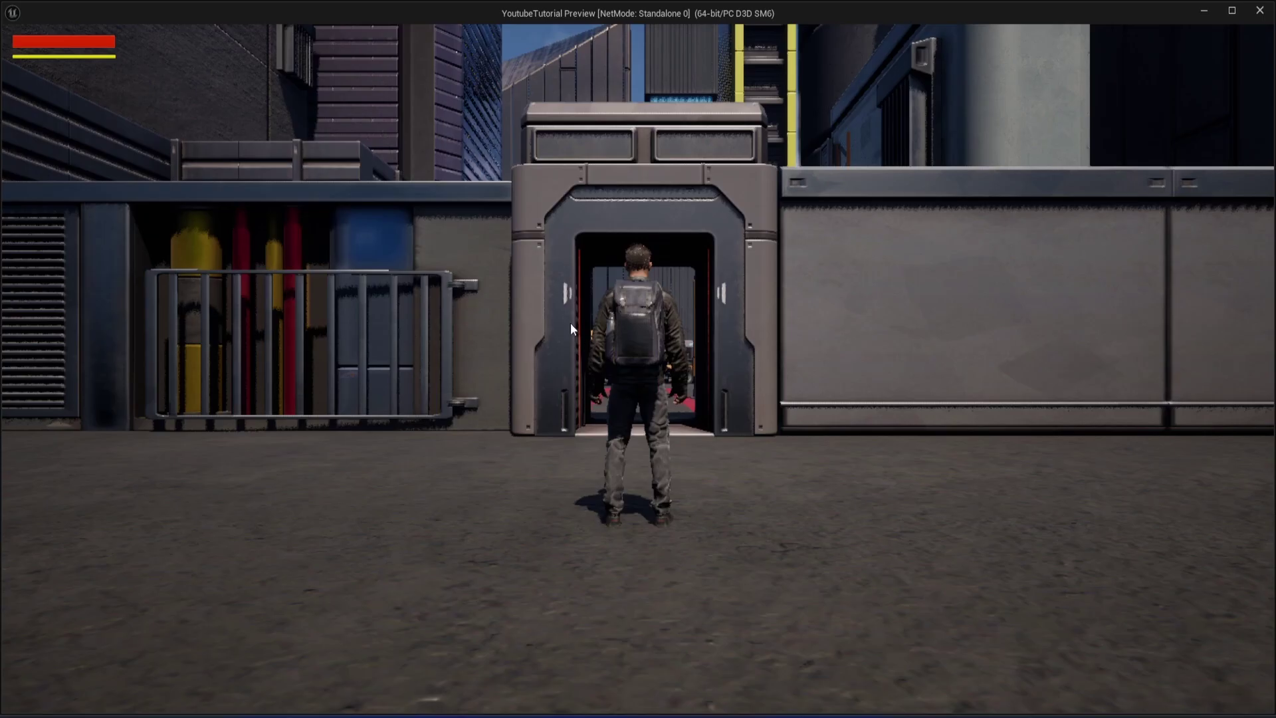
pyautogui.press('w')
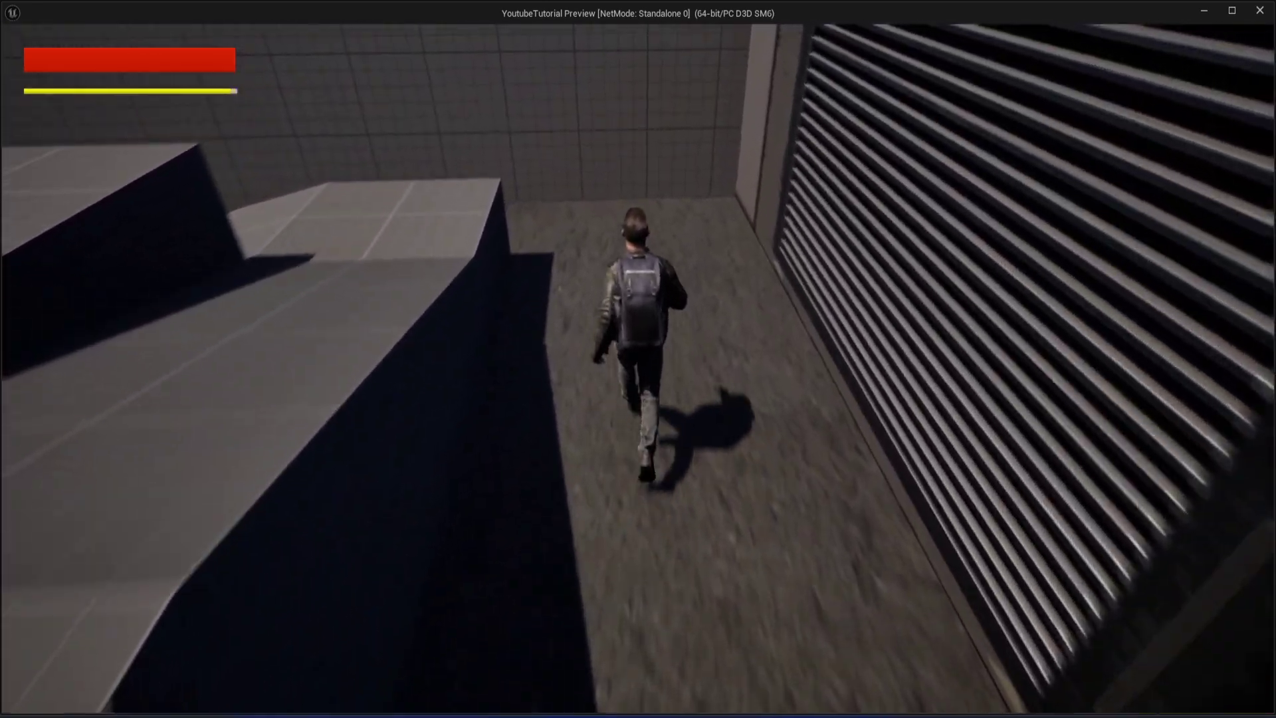
pyautogui.press('shift')
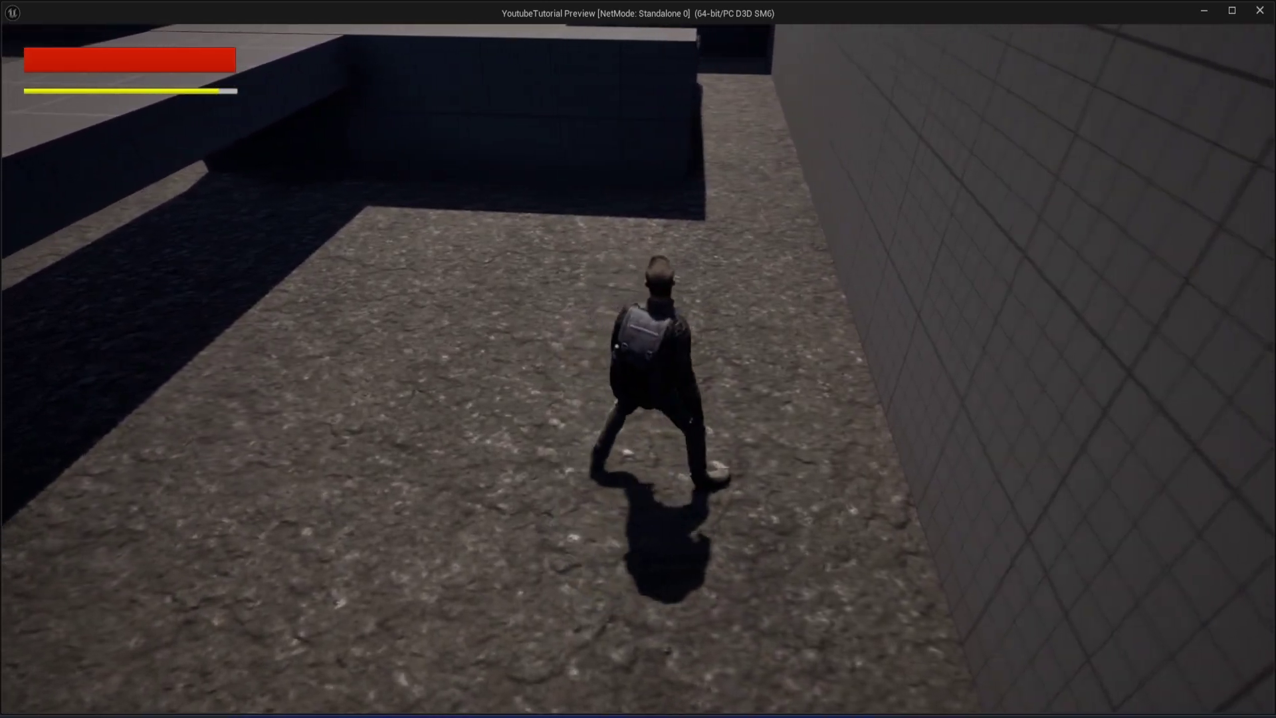
pyautogui.press('w')
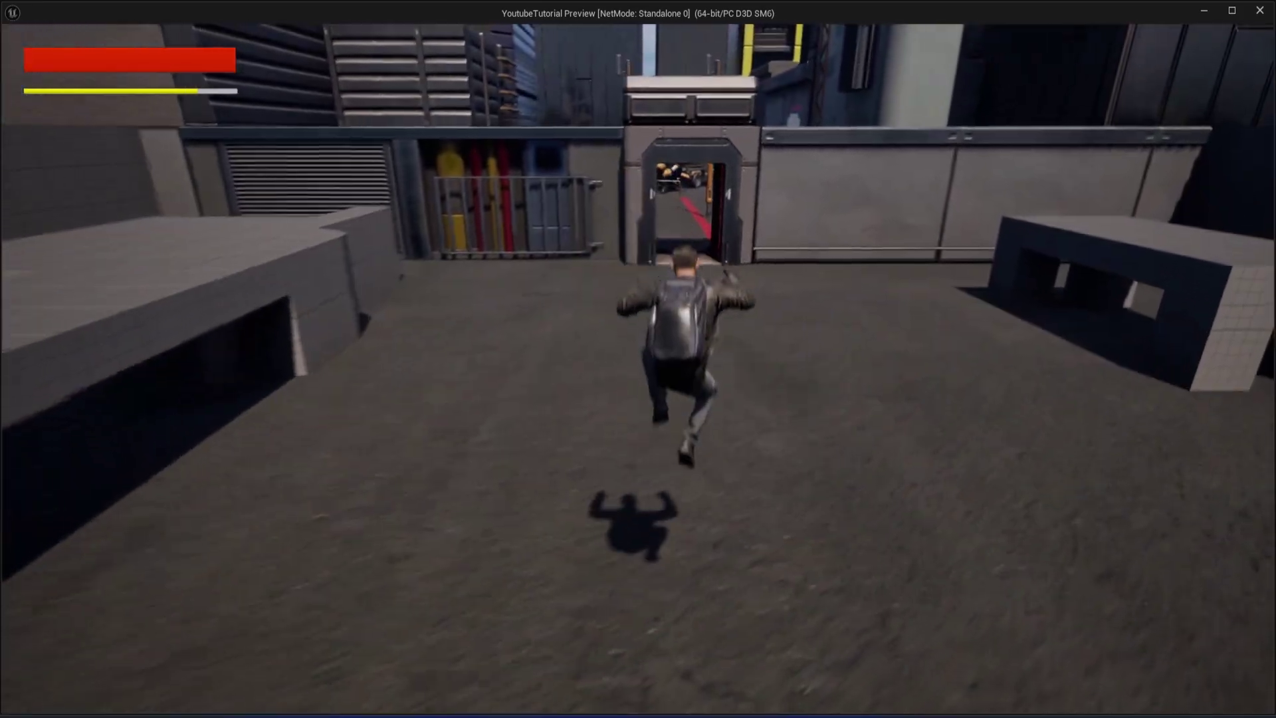
pyautogui.press('Escape')
# Step: Return from the level to the AS_N_Walk_F animation editor showing its Footsteps notifies
pyautogui.moveTo(423, 344); pyautogui.dragTo(424, 344, button='right')
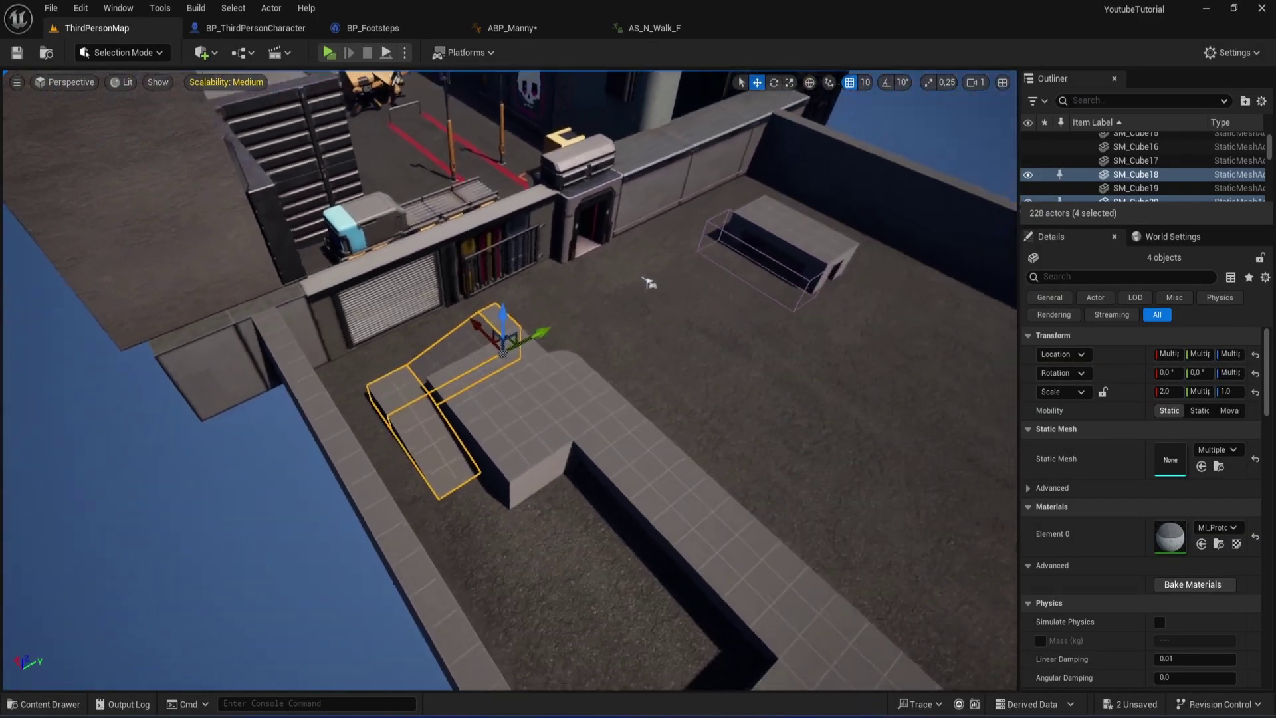
pyautogui.hotkey('ctrl', 'space')
pyautogui.click(606, 643)
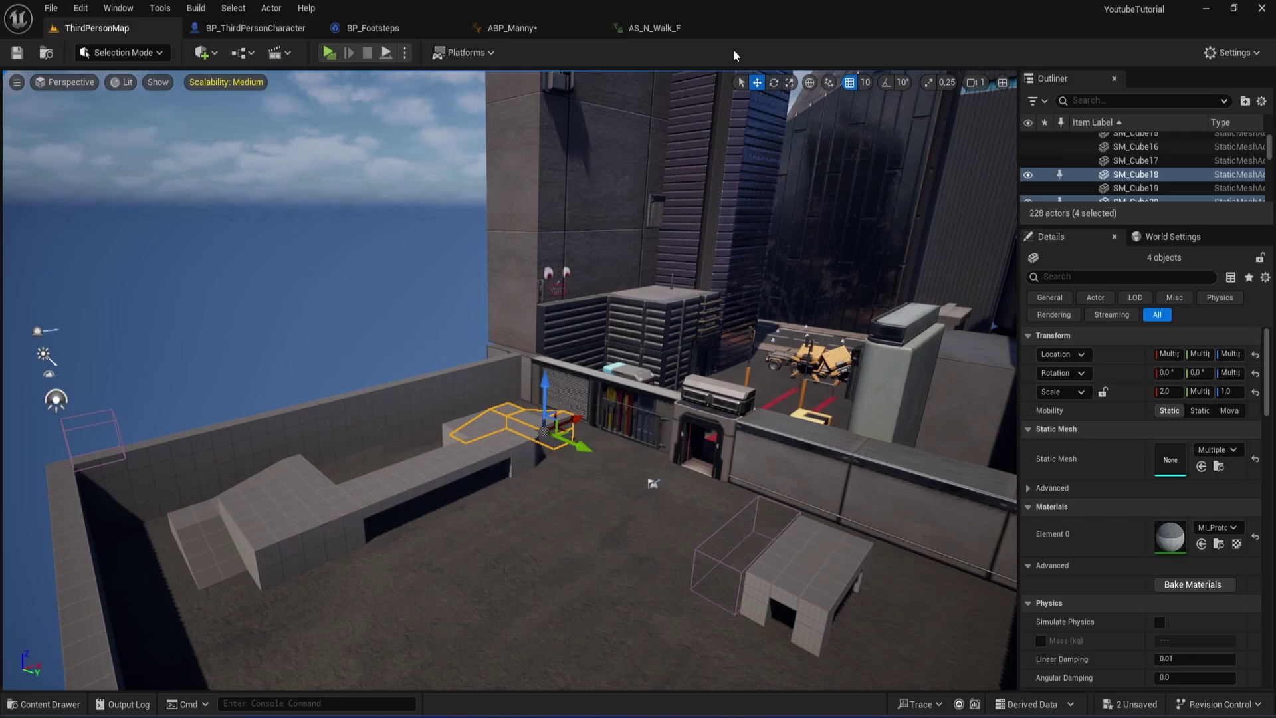
pyautogui.click(672, 29)
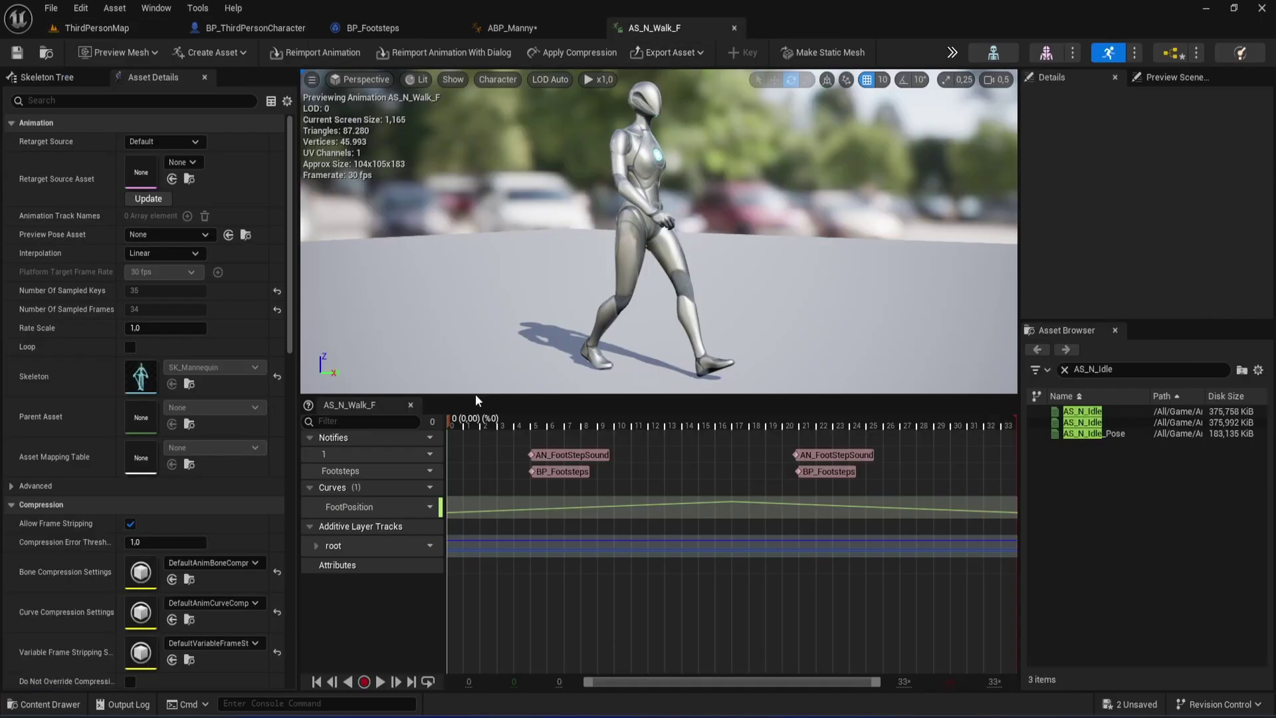
# Step: Open the BP_Footsteps notify's Blueprint, then switch to BP_ThirdPersonCharacter
pyautogui.doubleClick(563, 471)
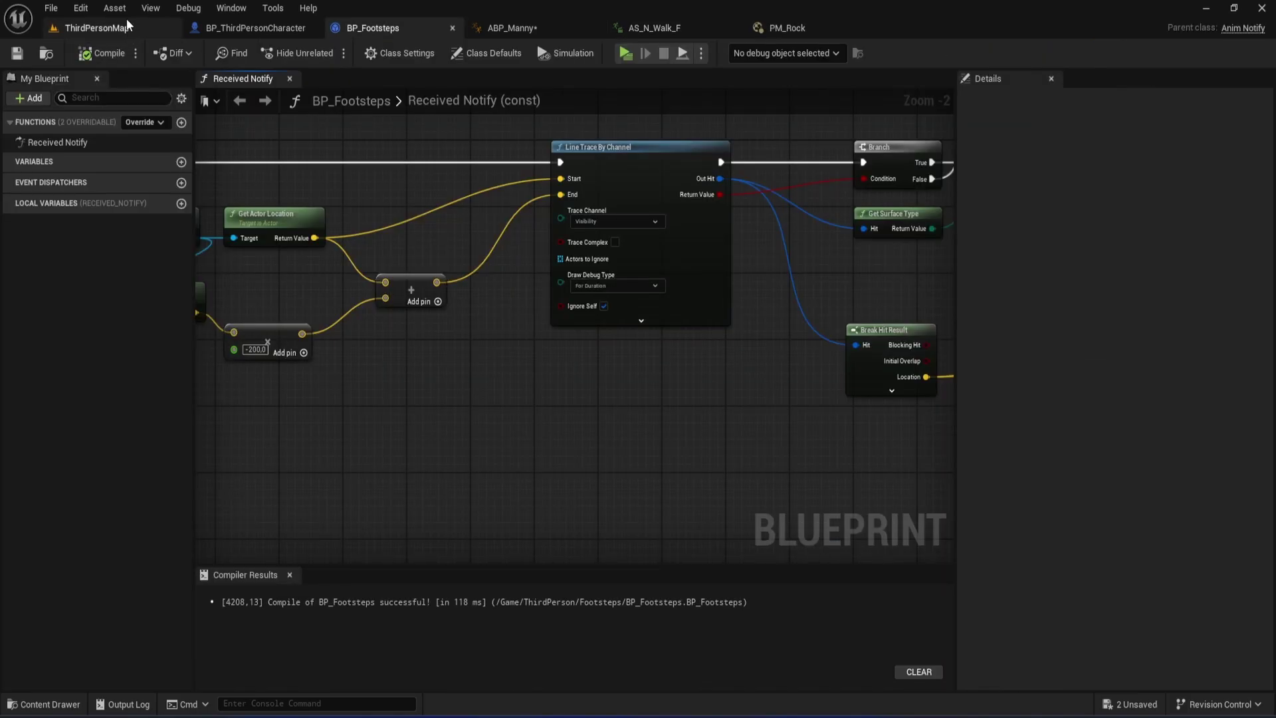
pyautogui.click(250, 29)
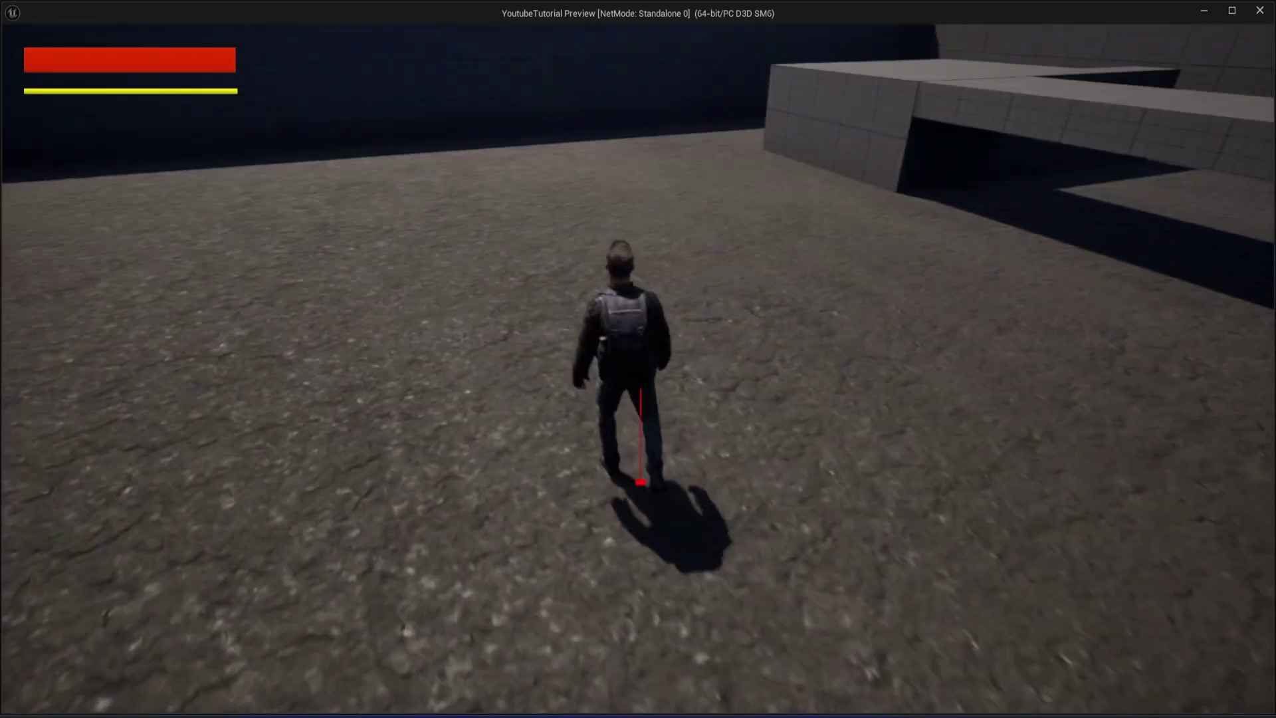